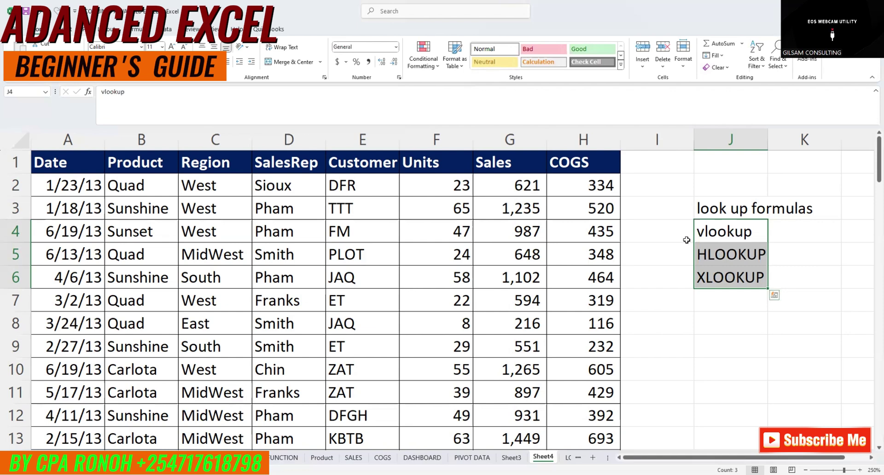
Widen column J to fit the vlookup, HLOOKUP and XLOOKUP labels in J4:J6.
{"action": "left_click", "coordinate": [715, 271]}
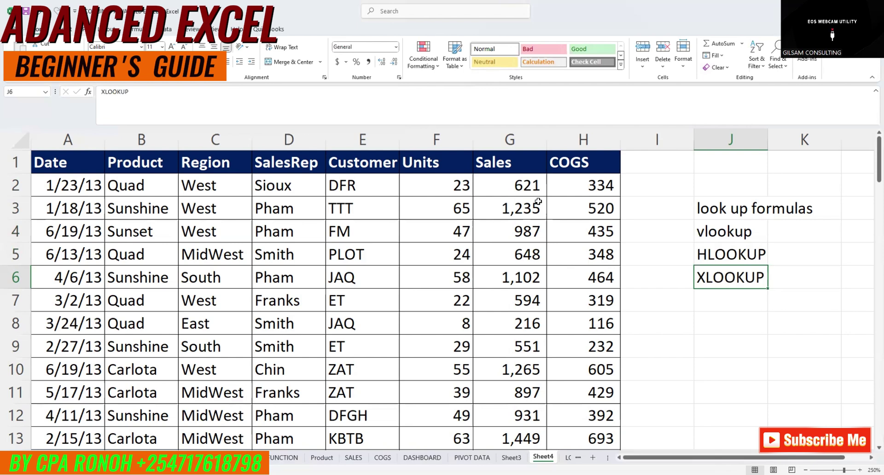
{"action": "left_click", "coordinate": [716, 229]}
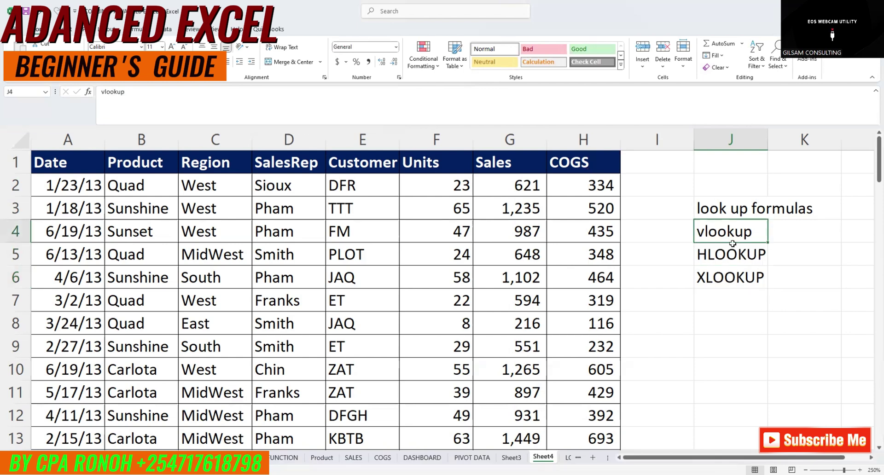
{"action": "left_click", "coordinate": [733, 244]}
{"action": "left_click", "coordinate": [720, 274]}
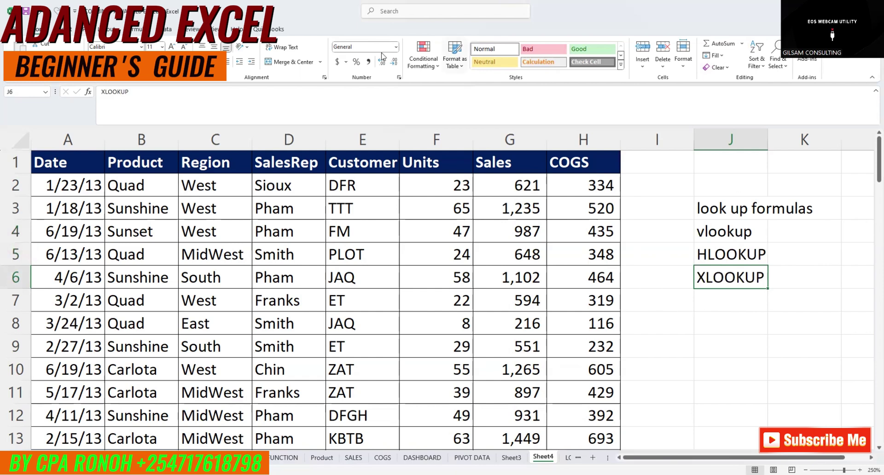
{"action": "left_click_drag", "start_coordinate": [767, 139], "coordinate": [783, 137]}
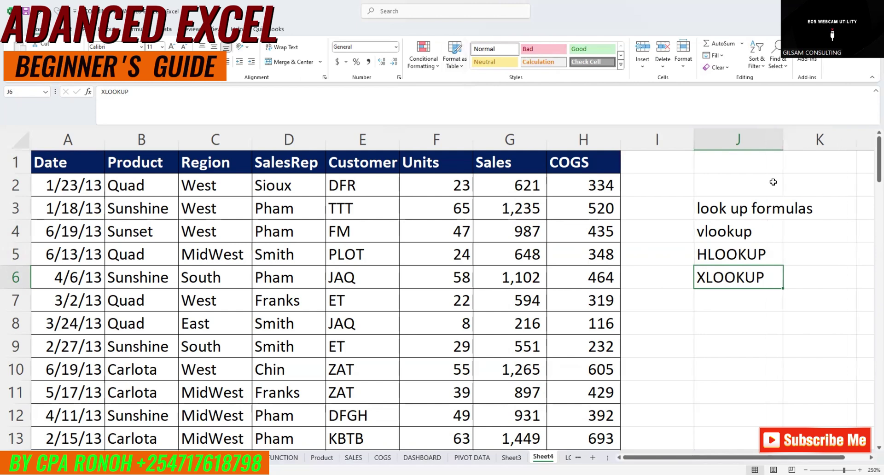
{"action": "left_click", "coordinate": [745, 320]}
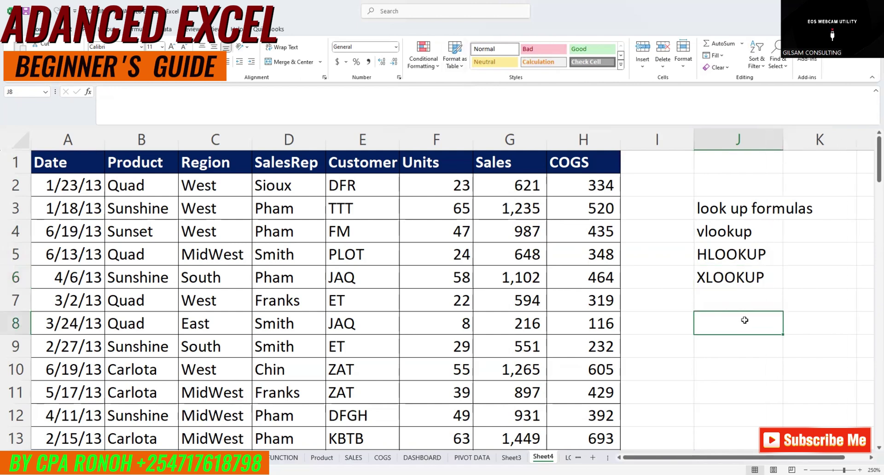
{"action": "left_click_drag", "start_coordinate": [729, 227], "coordinate": [738, 281]}
{"action": "left_click", "coordinate": [739, 329]}
{"action": "left_click", "coordinate": [726, 230]}
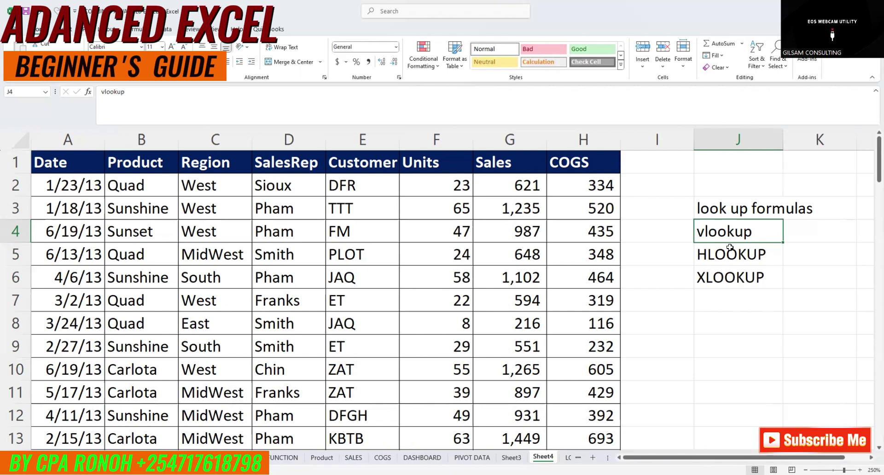
Copy the Product column B into column L starting at L1.
{"action": "left_click", "coordinate": [442, 184]}
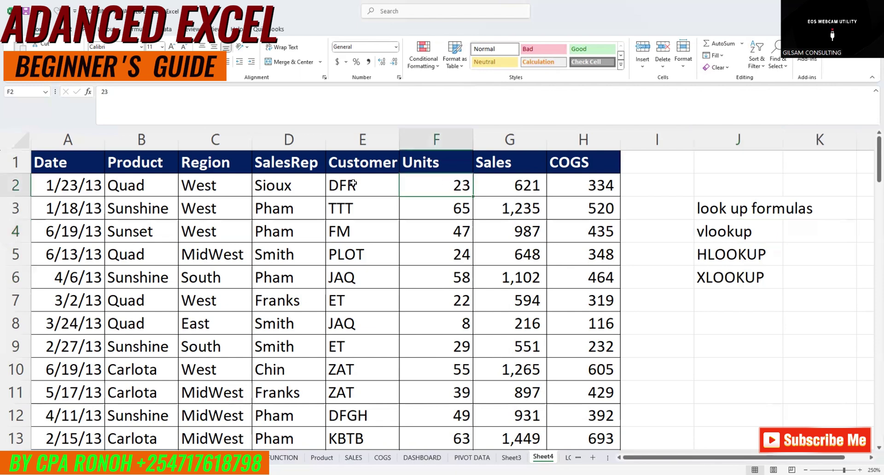
{"action": "left_click", "coordinate": [141, 138]}
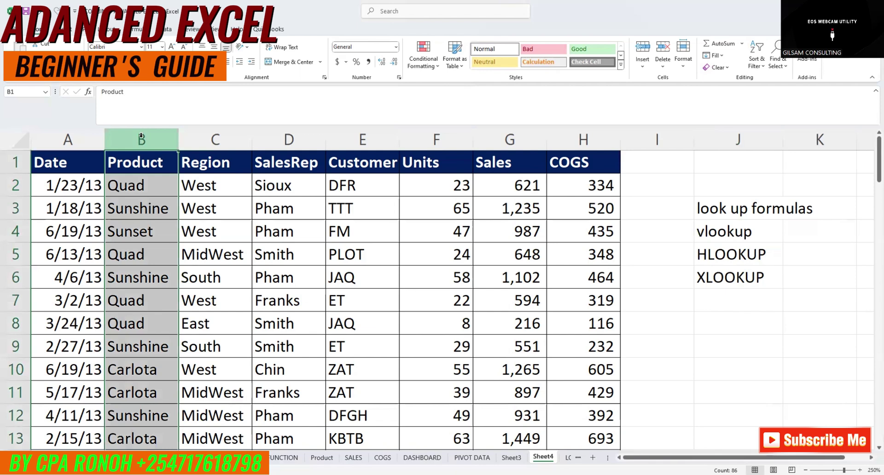
{"action": "key", "text": "ctrl+c"}
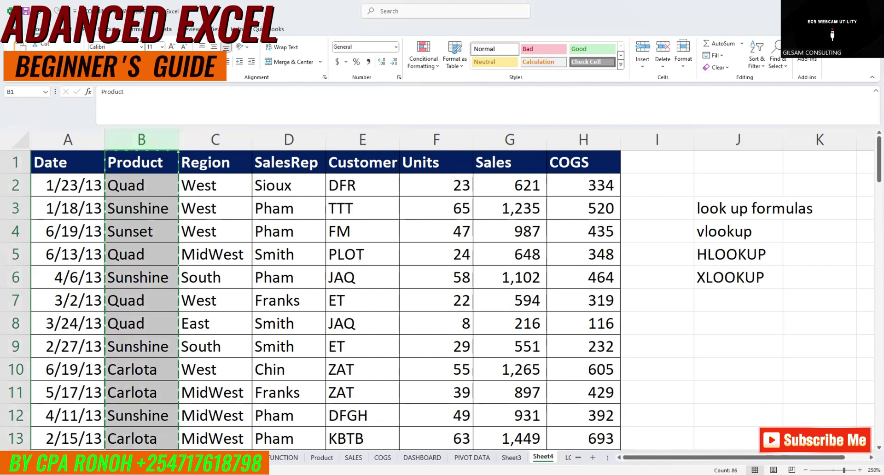
{"action": "left_click", "coordinate": [871, 458]}
{"action": "left_click", "coordinate": [870, 458]}
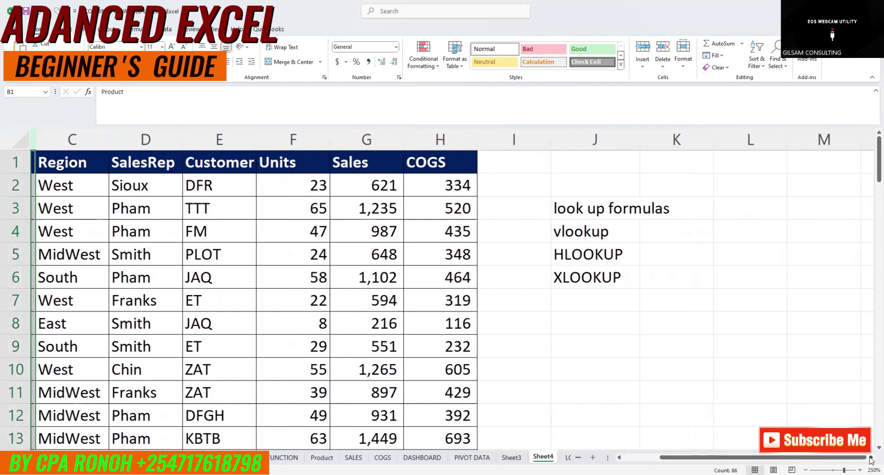
{"action": "left_click", "coordinate": [871, 458]}
{"action": "left_click", "coordinate": [668, 164]}
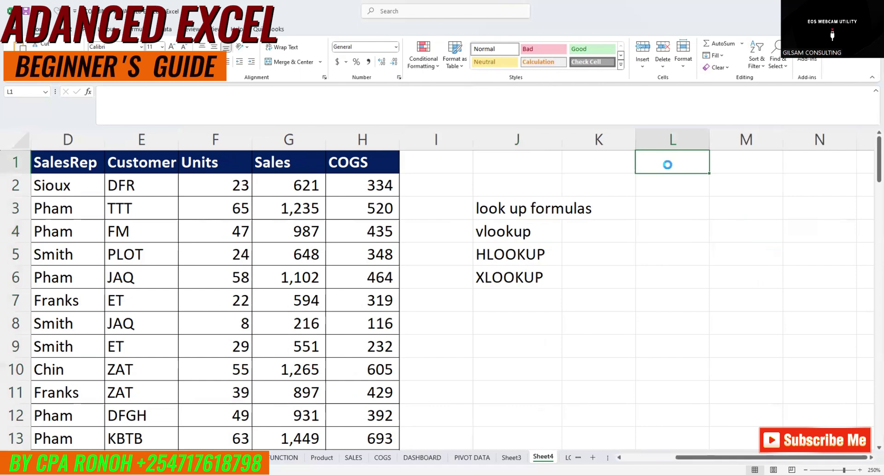
{"action": "key", "text": "ctrl+v"}
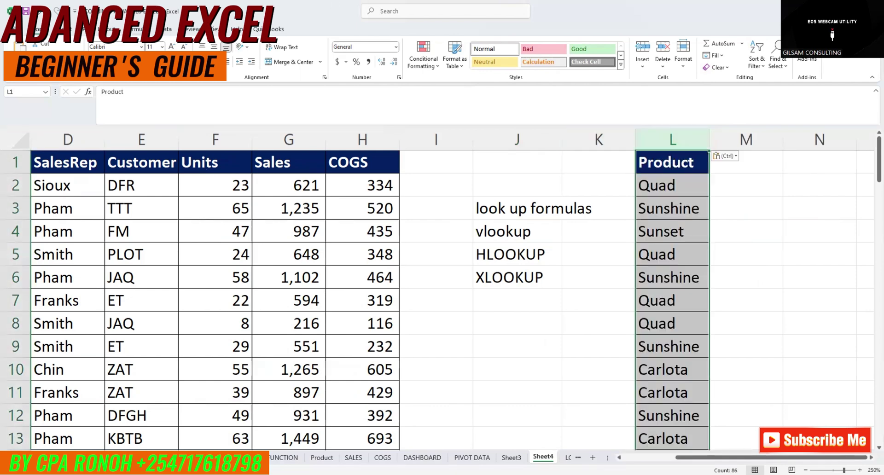
Remove duplicates from column L, leaving Quad, Sunshine, Sunset, Carlota and Bellen.
{"action": "left_click", "coordinate": [167, 29]}
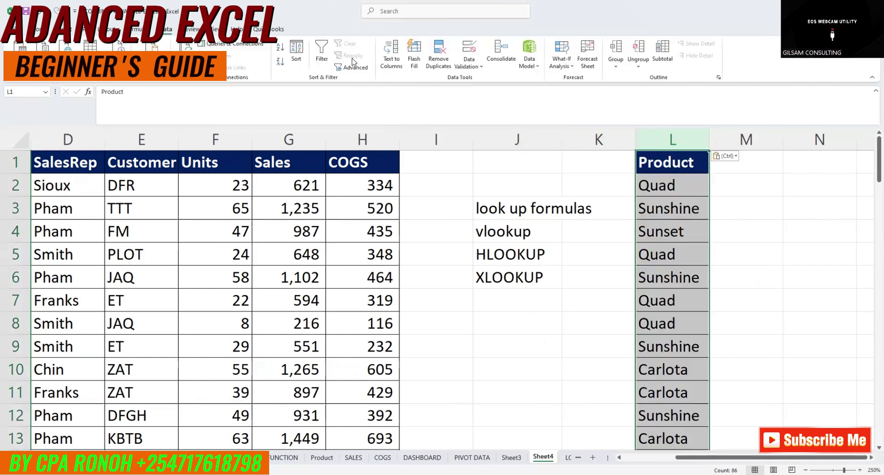
{"action": "left_click", "coordinate": [433, 67]}
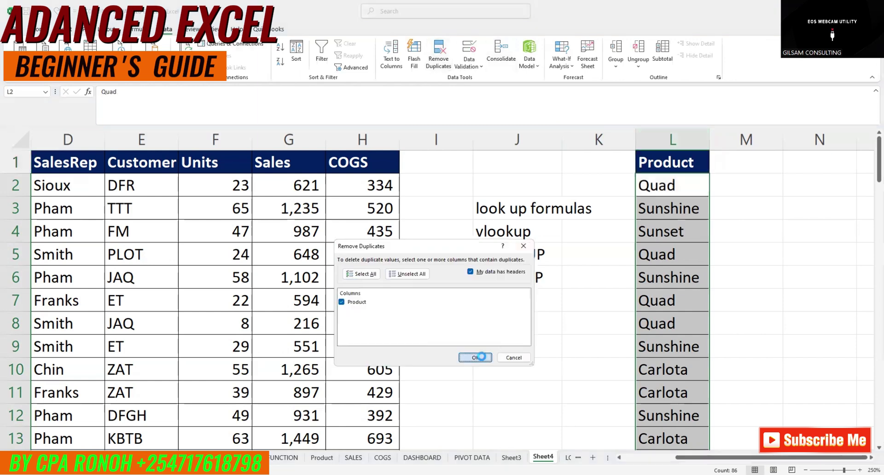
{"action": "left_click", "coordinate": [475, 357]}
{"action": "left_click", "coordinate": [443, 267]}
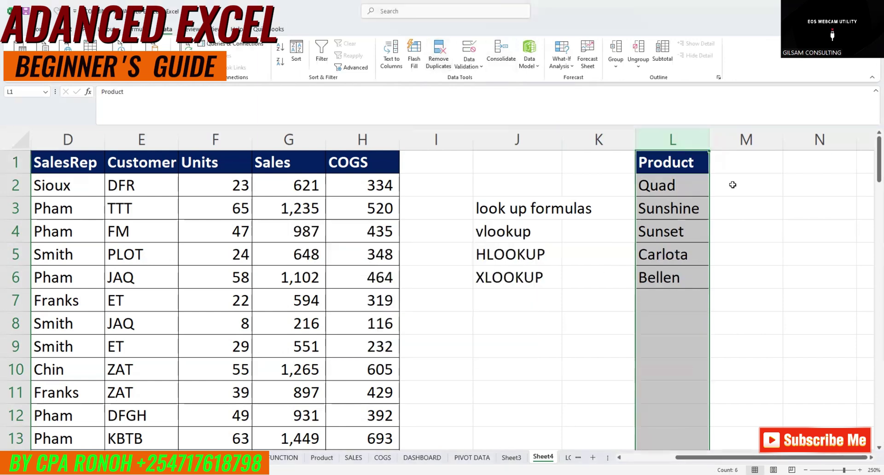
{"action": "left_click", "coordinate": [732, 185]}
{"action": "left_click_drag", "start_coordinate": [669, 162], "coordinate": [666, 278]}
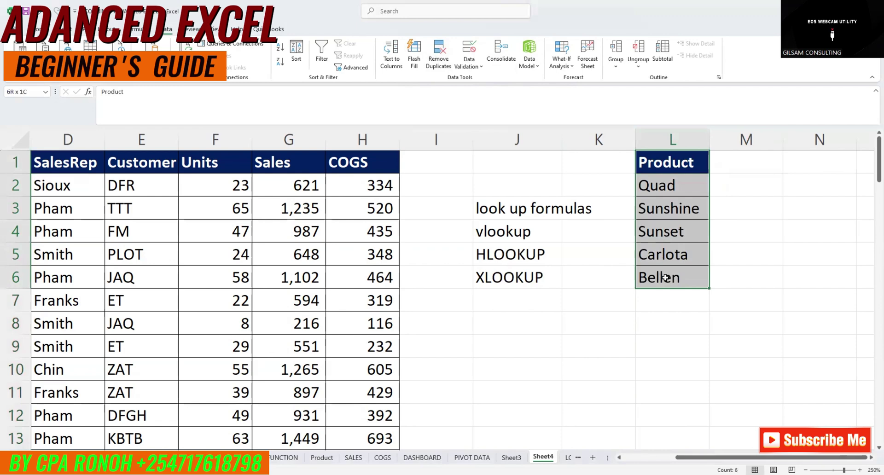
{"action": "left_click", "coordinate": [604, 322]}
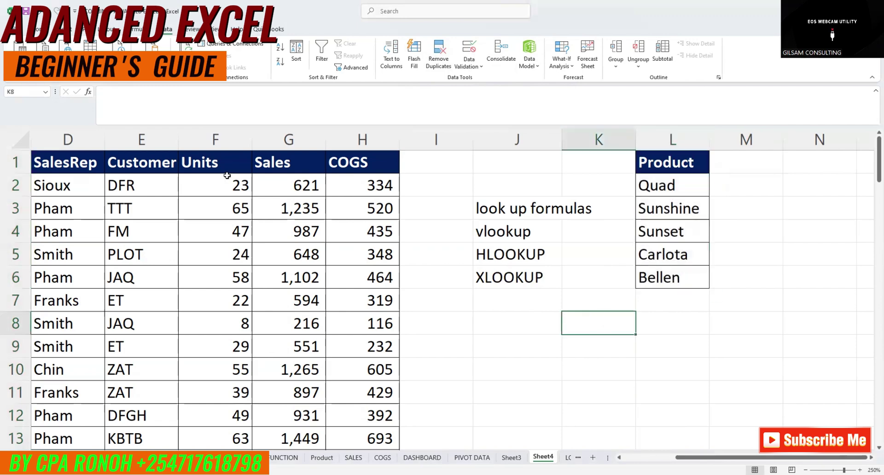
{"action": "left_click_drag", "start_coordinate": [226, 187], "coordinate": [248, 242]}
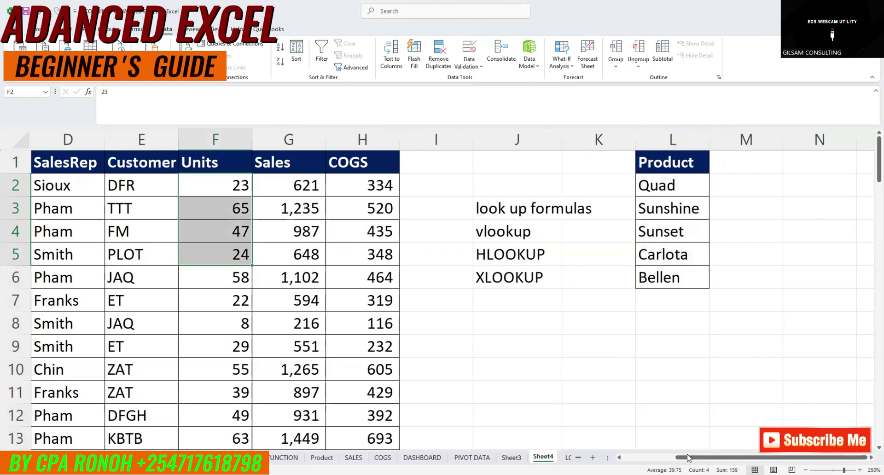
Inspect the Units column and the unrounded COGS value 333.5 in H2.
{"action": "left_click_drag", "start_coordinate": [691, 457], "coordinate": [667, 457]}
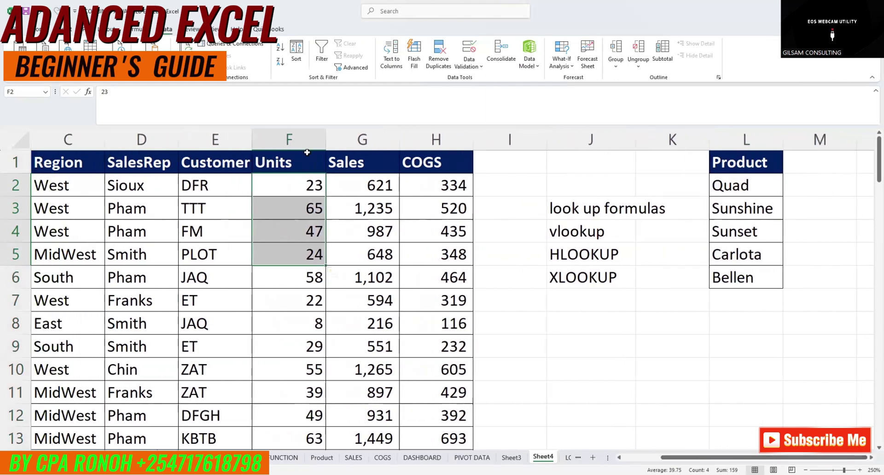
{"action": "left_click", "coordinate": [305, 137]}
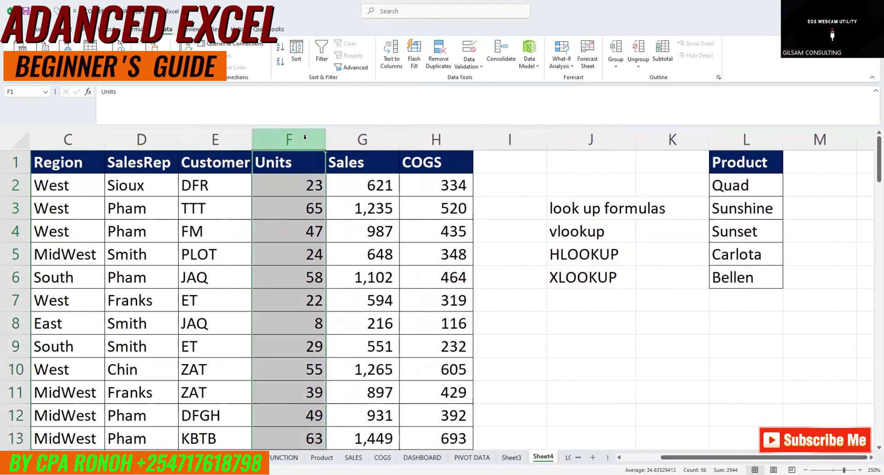
{"action": "left_click", "coordinate": [309, 189]}
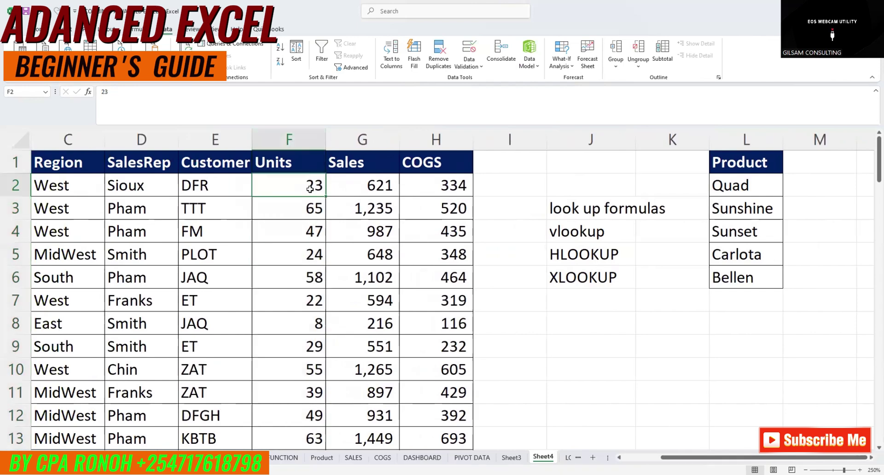
{"action": "left_click", "coordinate": [454, 184]}
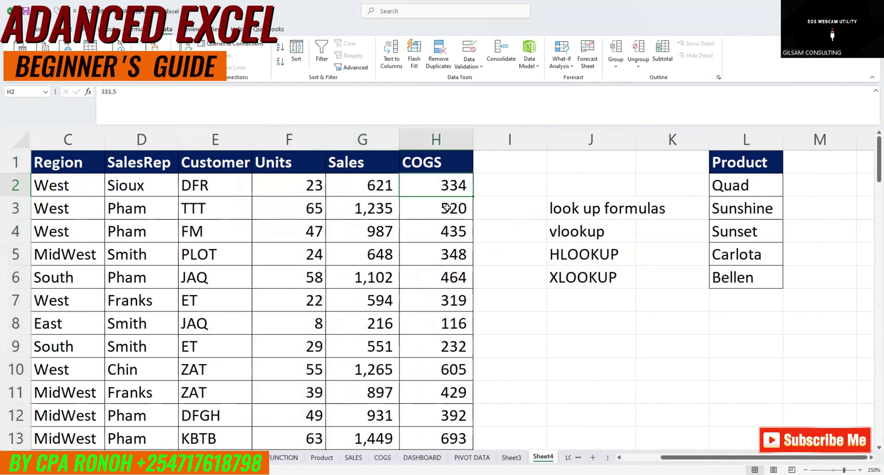
{"action": "key", "text": "F2"}
{"action": "key", "text": "Escape"}
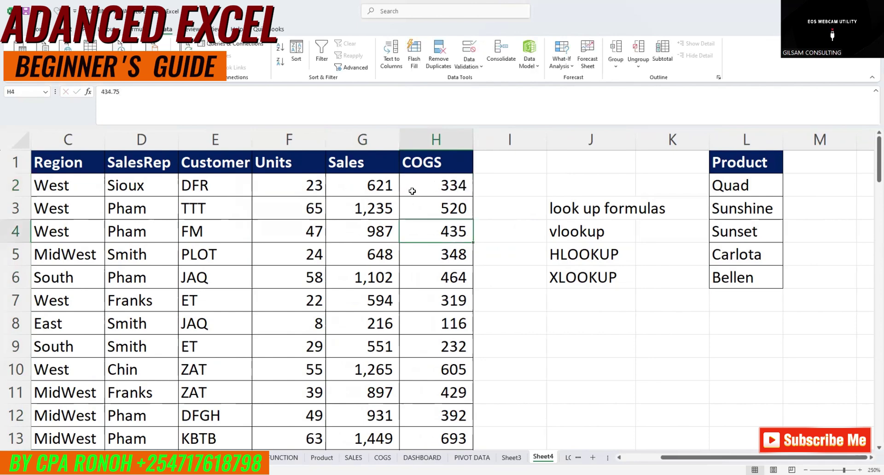
Insert a blank column G before the Sales column.
{"action": "left_click", "coordinate": [353, 137]}
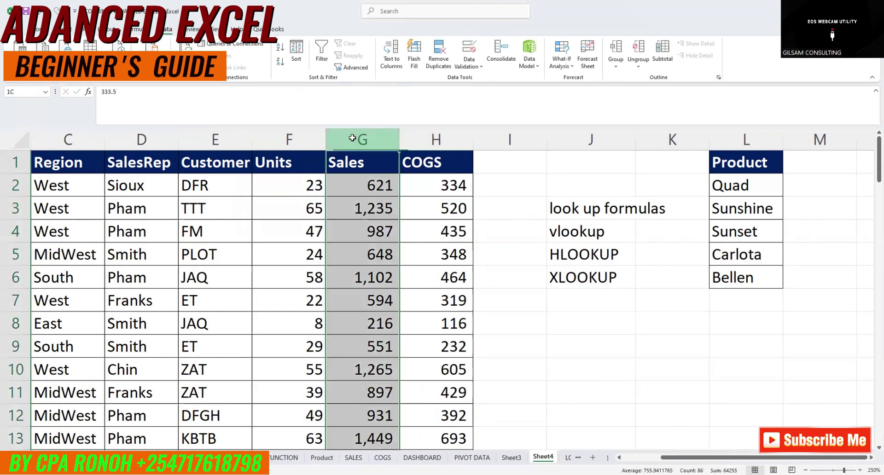
{"action": "right_click", "coordinate": [352, 137]}
{"action": "left_click", "coordinate": [380, 229]}
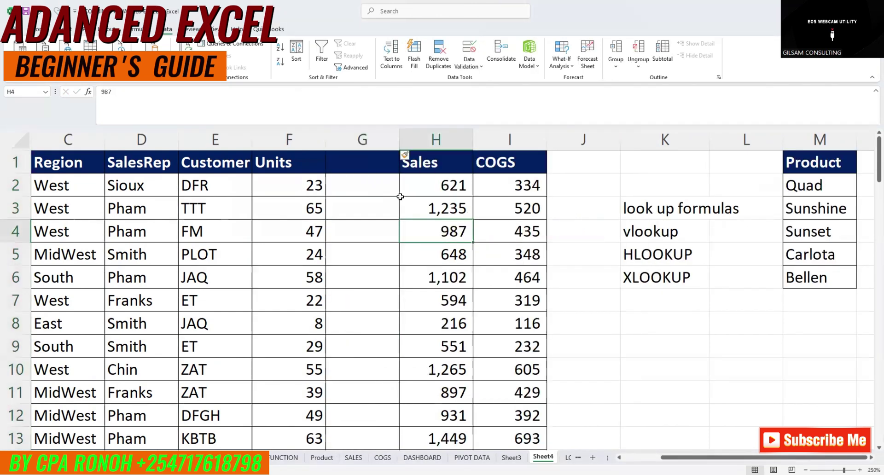
{"action": "left_click", "coordinate": [364, 184]}
{"action": "left_click", "coordinate": [305, 183]}
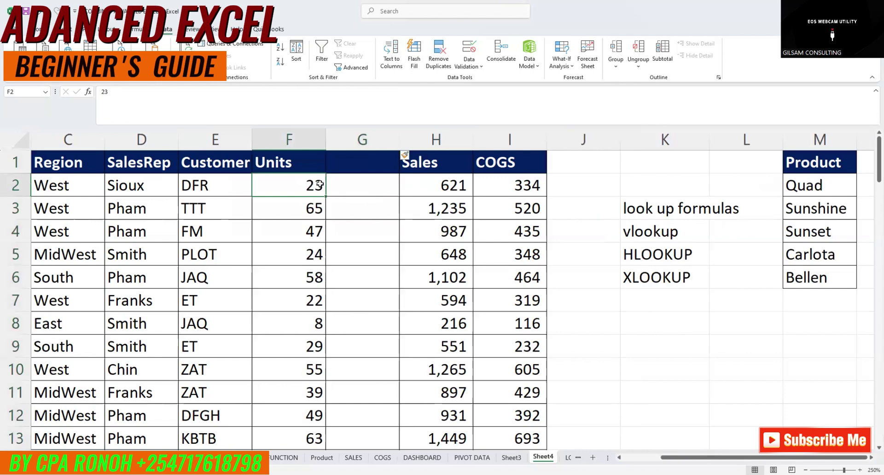
{"action": "left_click", "coordinate": [354, 188]}
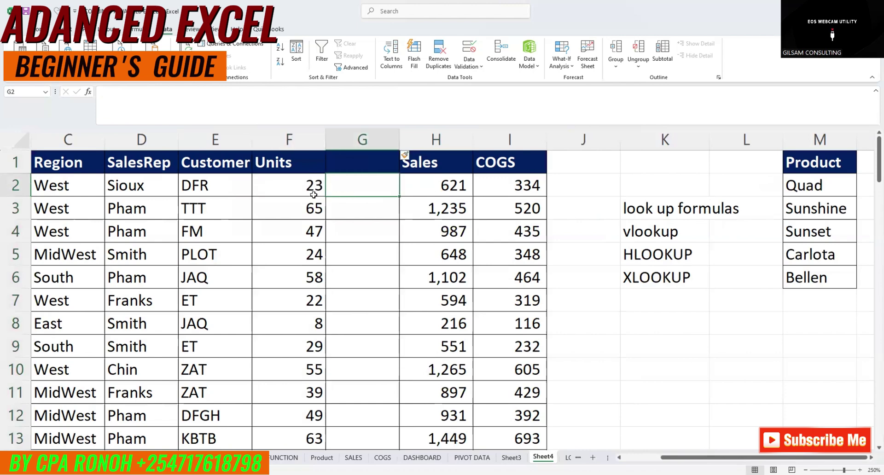
{"action": "left_click_drag", "start_coordinate": [139, 215], "coordinate": [138, 255]}
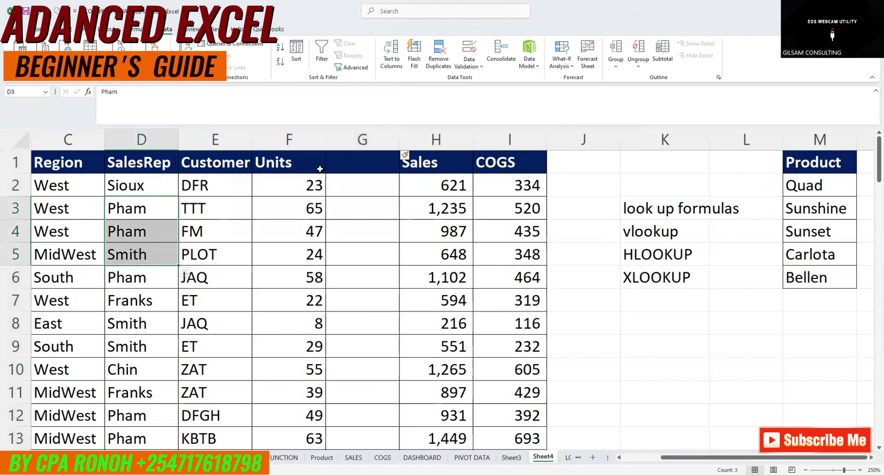
{"action": "left_click", "coordinate": [360, 175]}
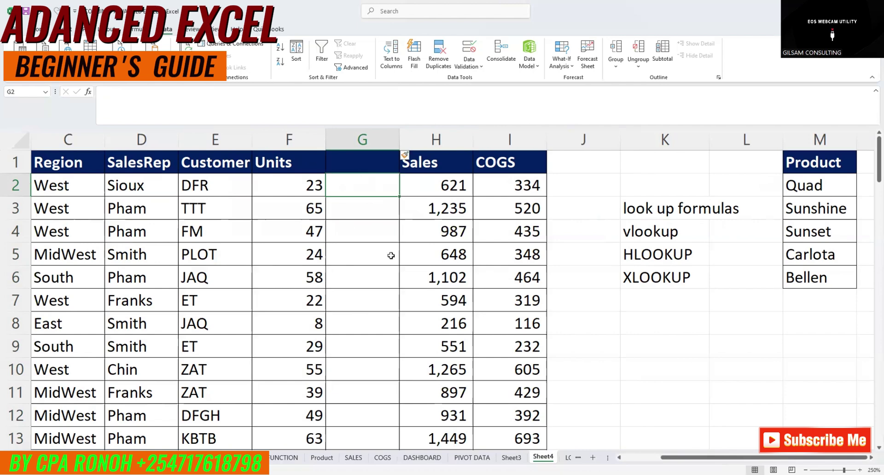
Enter =I2/F2 in G2 and fill it down the whole of column G.
{"action": "type", "text": "="}
{"action": "left_click", "coordinate": [520, 184]}
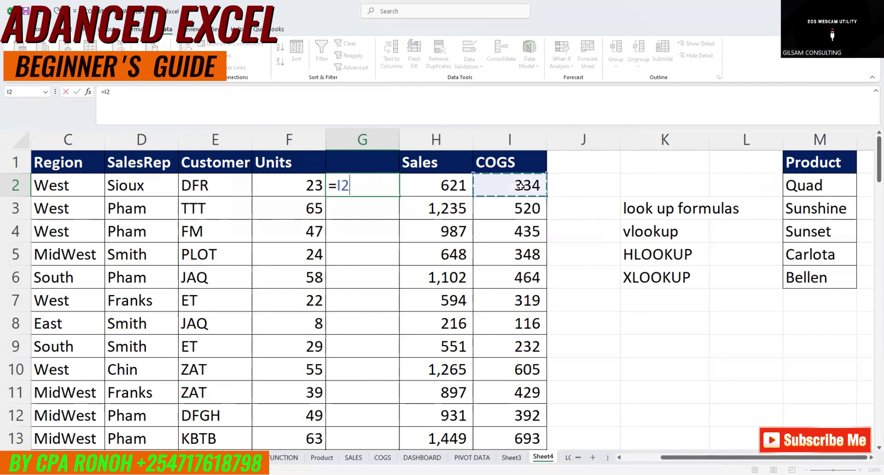
{"action": "key", "text": "F2"}
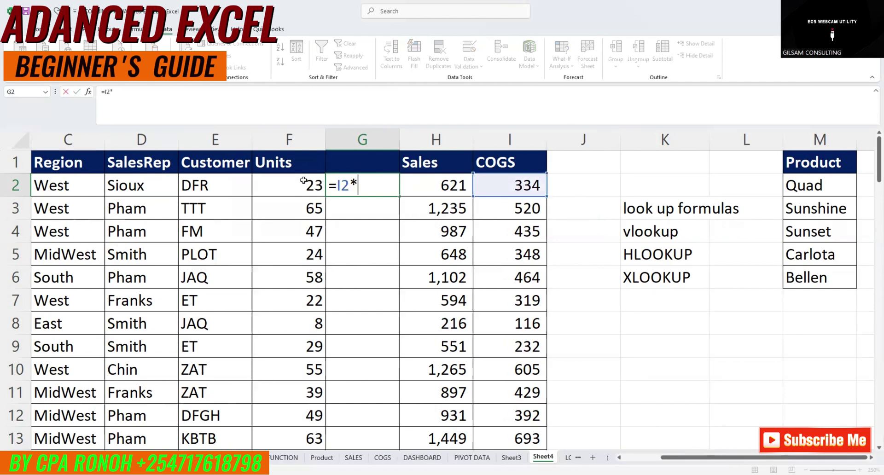
{"action": "type", "text": "/"}
{"action": "left_click", "coordinate": [307, 183]}
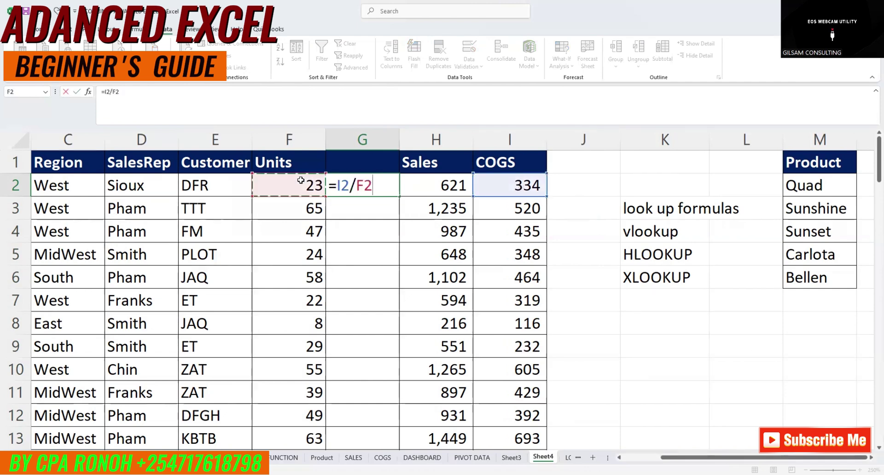
{"action": "key", "text": "Return"}
{"action": "left_click", "coordinate": [383, 192]}
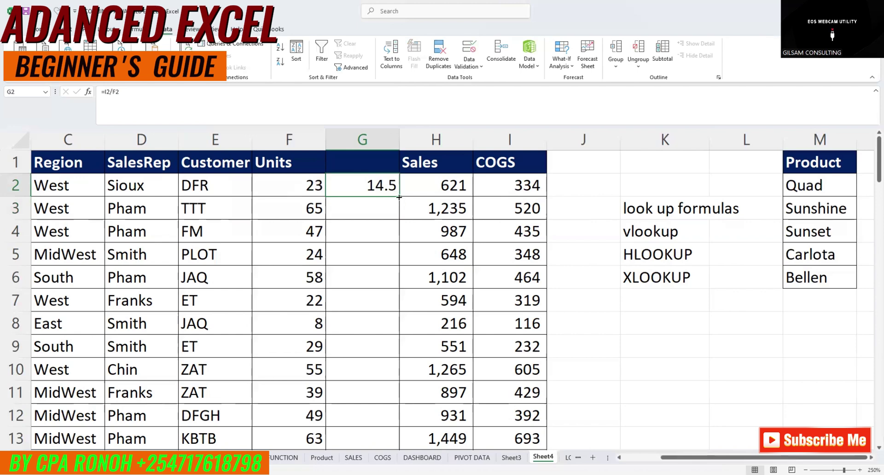
{"action": "double_click", "coordinate": [399, 197]}
Give column G the heading C/U in G1.
{"action": "left_click", "coordinate": [369, 167]}
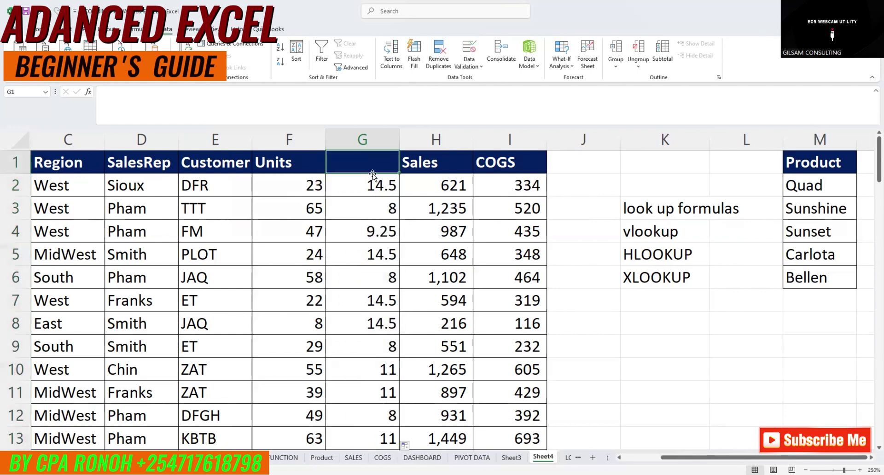
{"action": "type", "text": "C/U"}
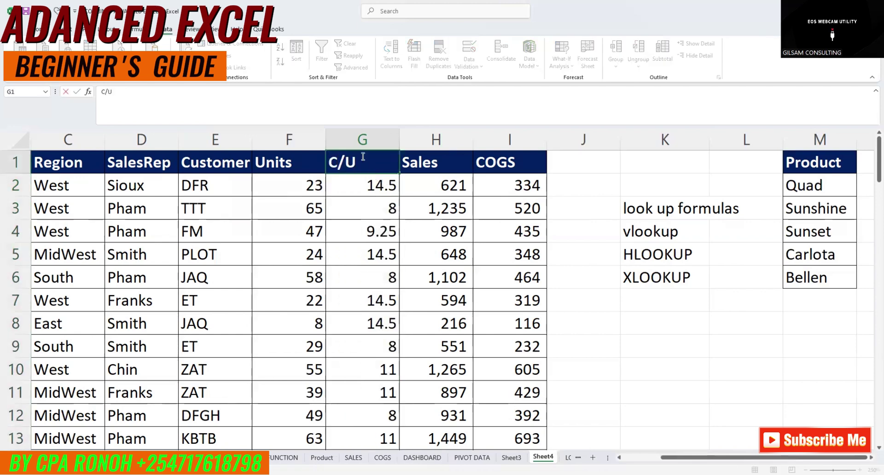
{"action": "left_click", "coordinate": [378, 231]}
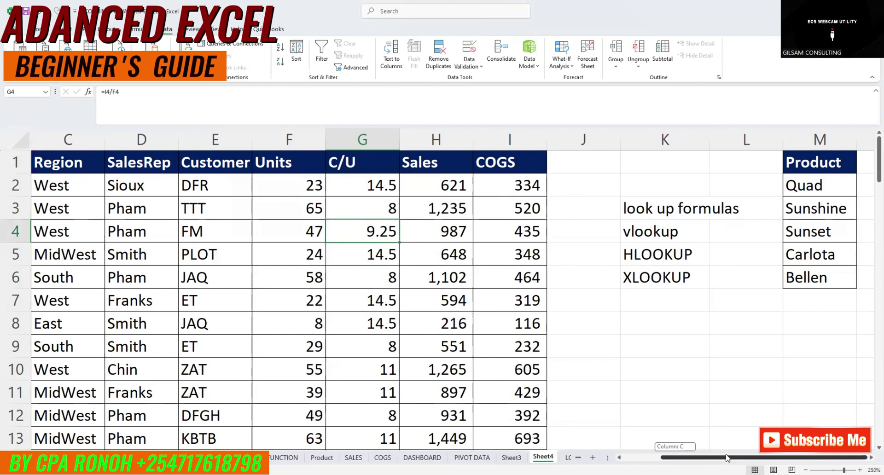
{"action": "scroll", "coordinate": [653, 162], "scroll_direction": "right", "scroll_amount": 3}
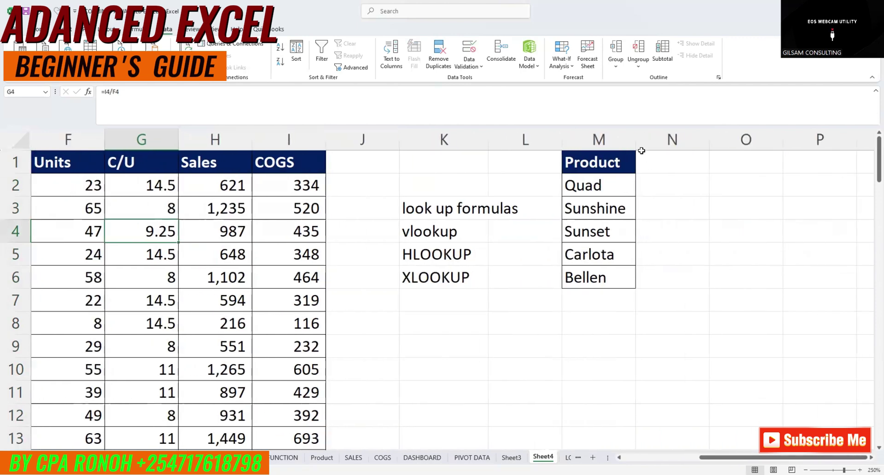
Enter the heading C/U in N1 beside the Product list.
{"action": "left_click", "coordinate": [653, 163]}
{"action": "type", "text": "C/"}
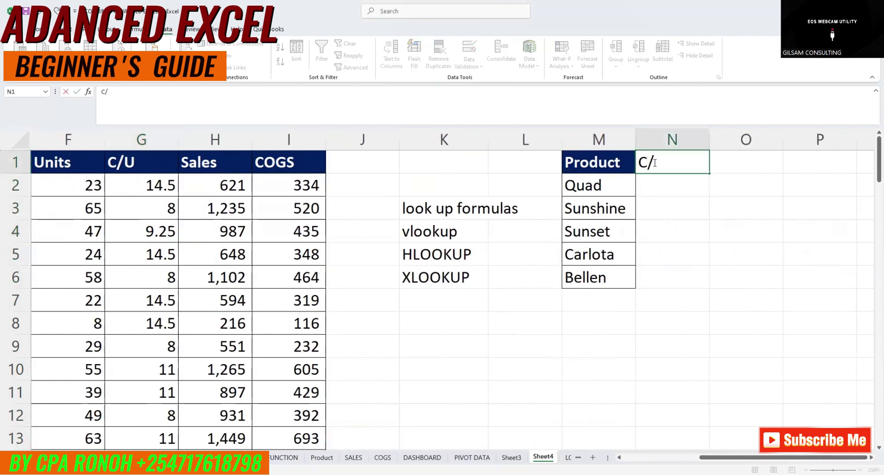
{"action": "type", "text": "U"}
{"action": "left_click", "coordinate": [671, 229]}
{"action": "left_click", "coordinate": [650, 161]}
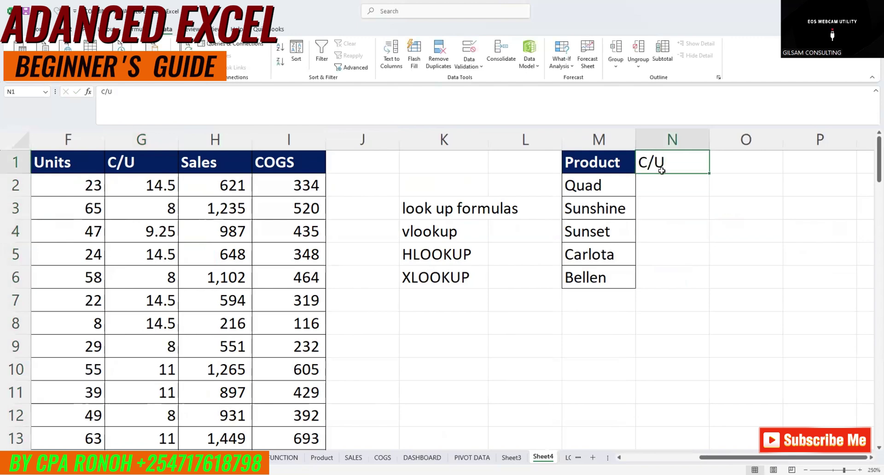
{"action": "left_click", "coordinate": [652, 184]}
Select the product names Quad through Bellen, then scroll back and select column A.
{"action": "left_click_drag", "start_coordinate": [596, 185], "coordinate": [603, 278]}
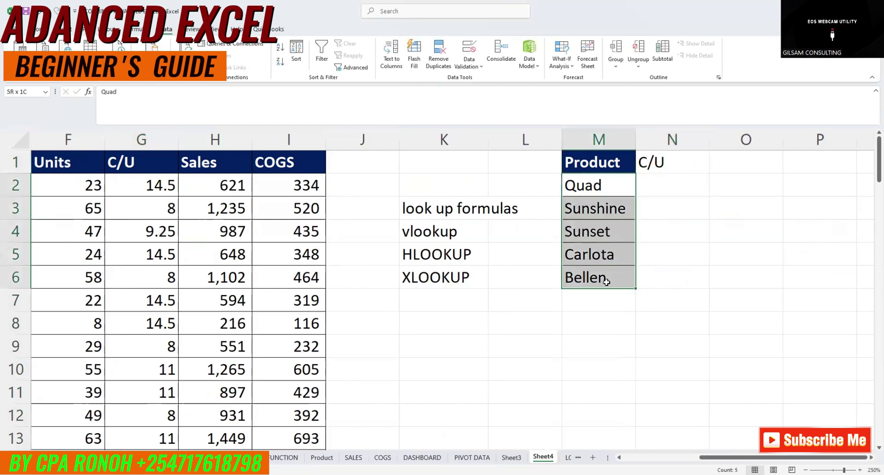
{"action": "left_click", "coordinate": [688, 265]}
{"action": "left_click", "coordinate": [648, 180]}
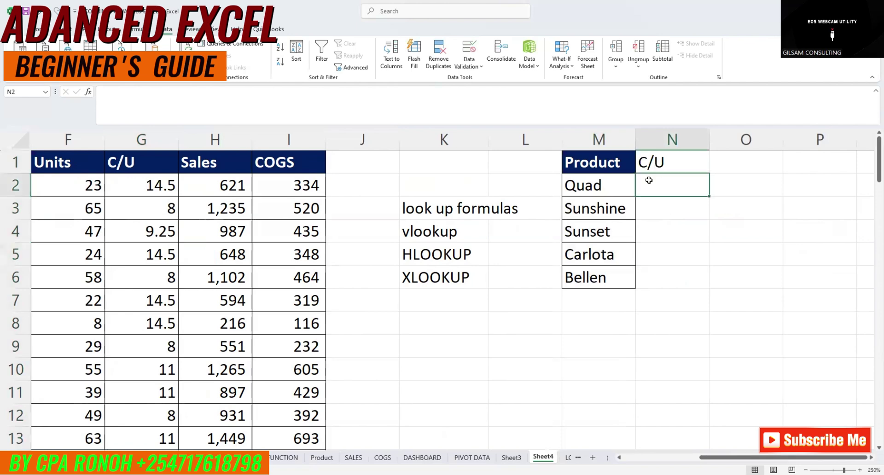
{"action": "left_click_drag", "start_coordinate": [716, 458], "coordinate": [632, 458]}
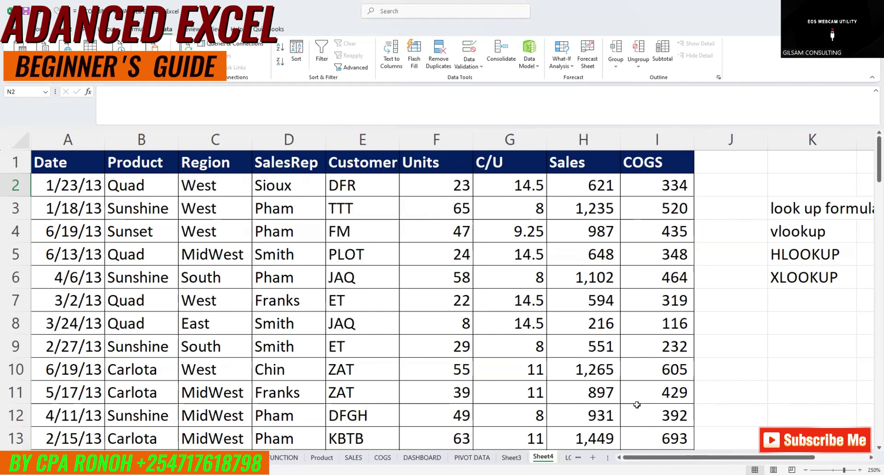
{"action": "left_click_drag", "start_coordinate": [334, 282], "coordinate": [335, 299]}
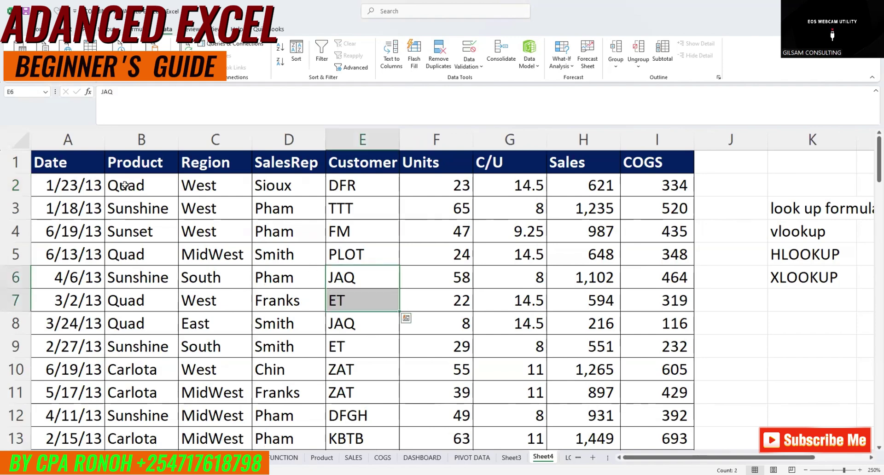
{"action": "left_click", "coordinate": [68, 138]}
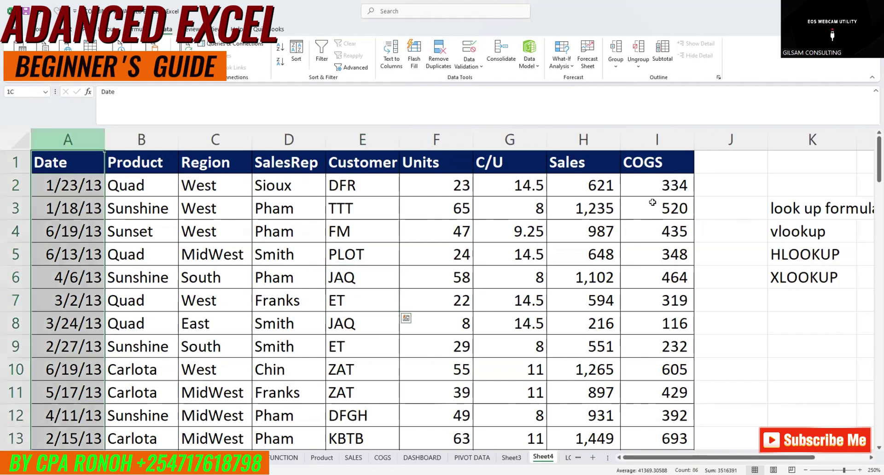
Select columns A through I and name the range EDATA in the Name Box.
{"action": "left_click_drag", "start_coordinate": [652, 203], "coordinate": [657, 157]}
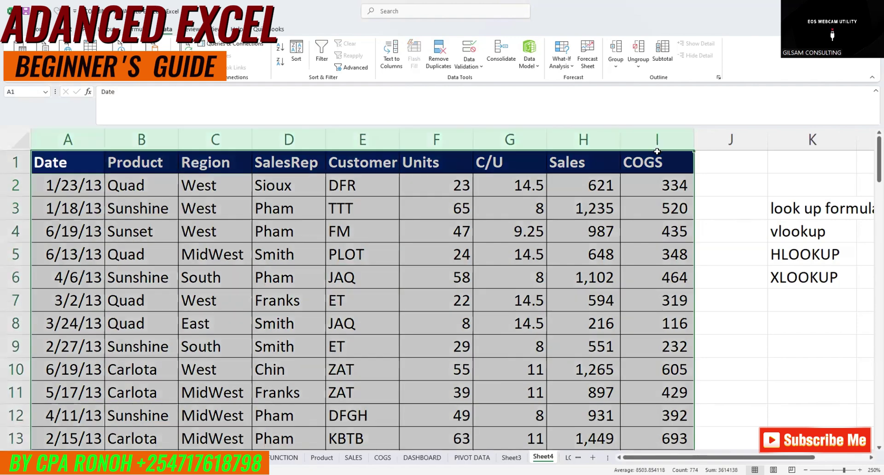
{"action": "left_click", "coordinate": [534, 214]}
{"action": "left_click", "coordinate": [69, 139]}
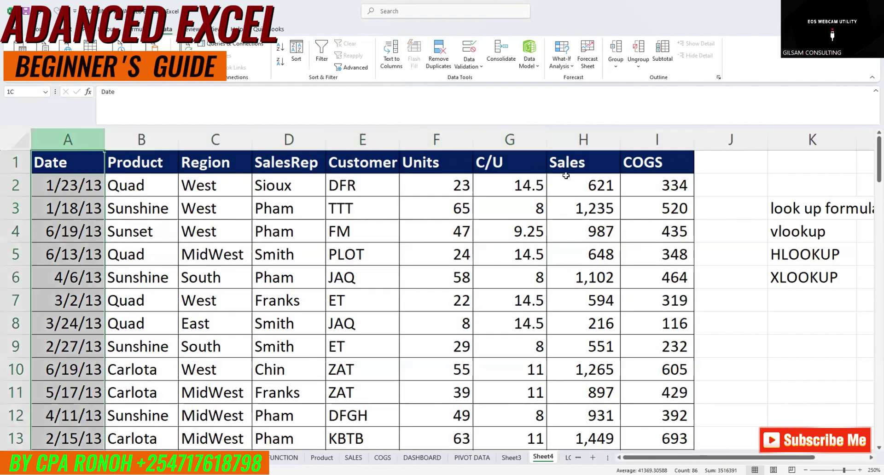
{"action": "left_click", "coordinate": [672, 185], "text": "shift"}
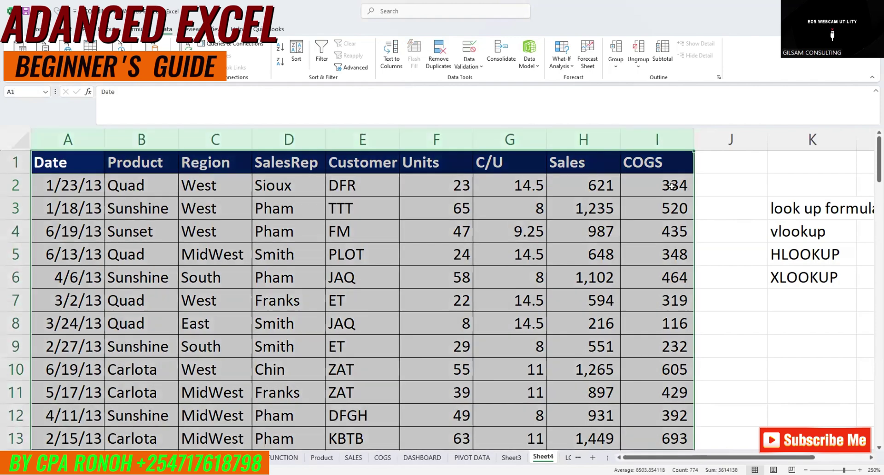
{"action": "left_click", "coordinate": [22, 92]}
{"action": "type", "text": "e"}
{"action": "key", "text": "BackSpace"}
{"action": "type", "text": "EDATA"}
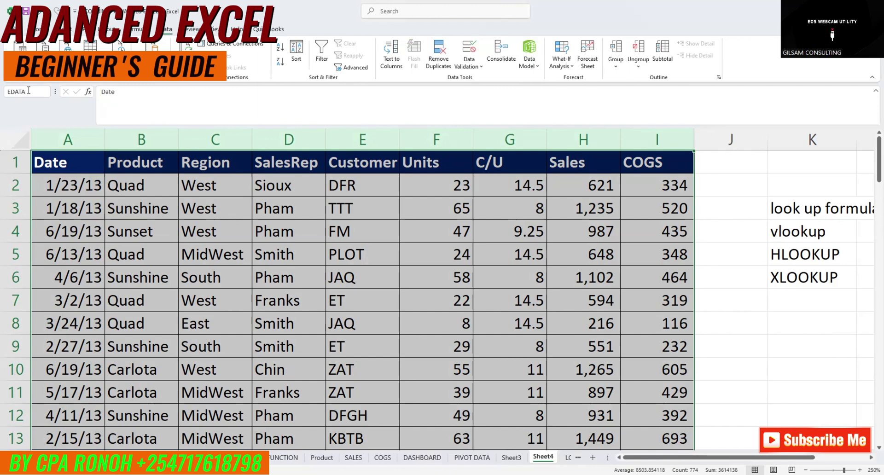
{"action": "key", "text": "Return"}
Verify the EDATA range, then check cells C1, D4, E3, F2 and Sunshine's C/U cell.
{"action": "left_click", "coordinate": [290, 304]}
{"action": "left_click", "coordinate": [69, 140]}
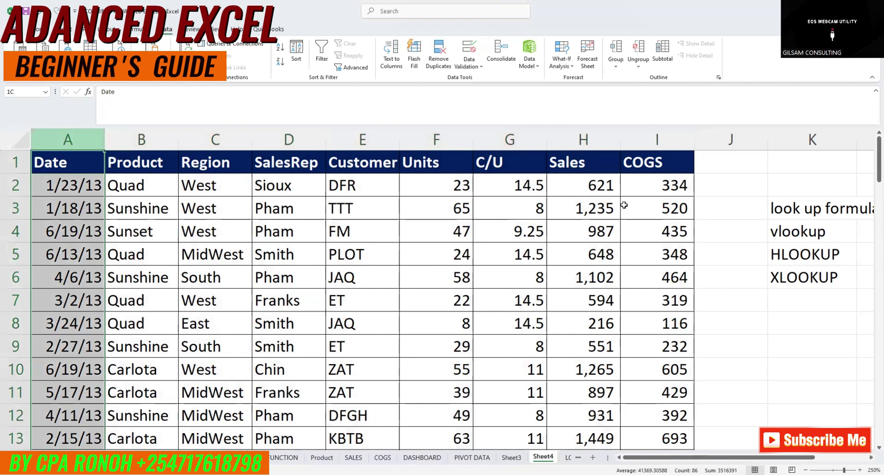
{"action": "key", "text": "ctrl+a"}
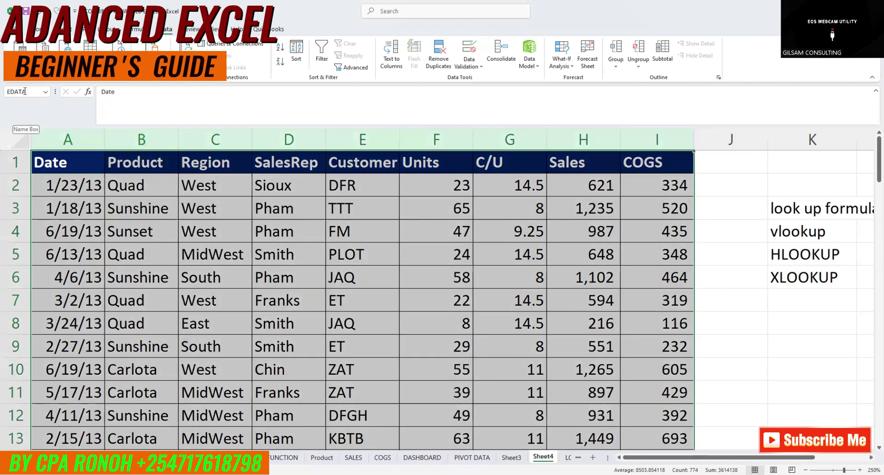
{"action": "left_click", "coordinate": [264, 175]}
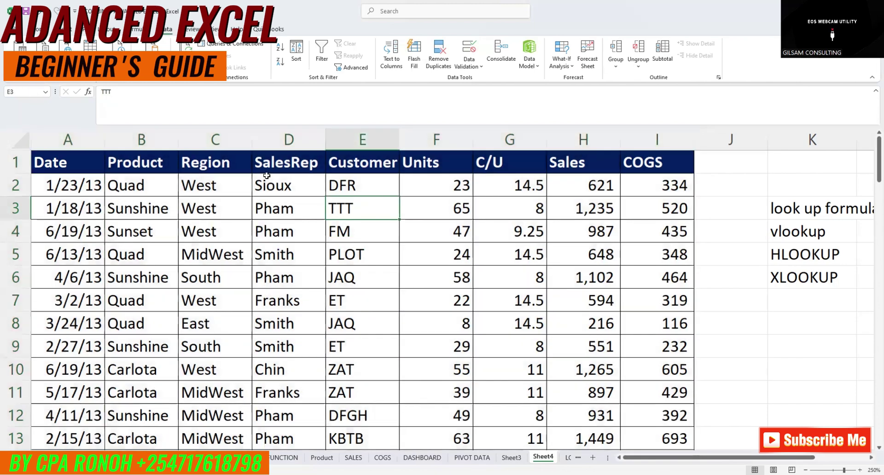
{"action": "left_click", "coordinate": [215, 170]}
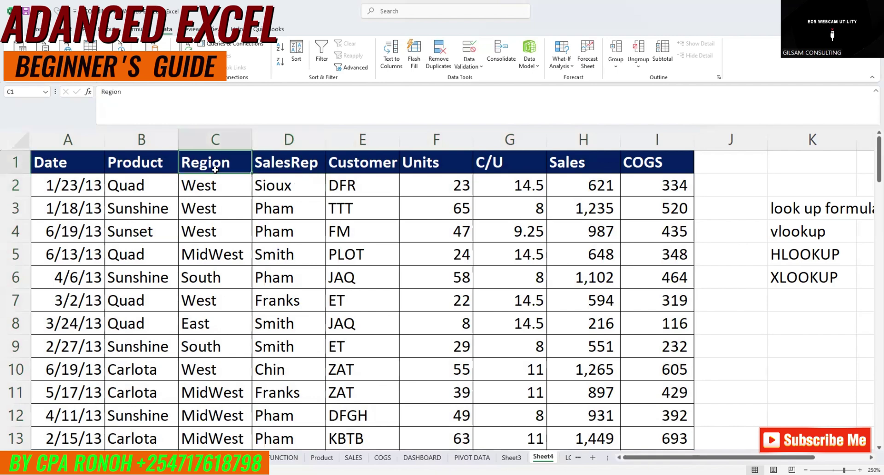
{"action": "left_click", "coordinate": [292, 229]}
{"action": "left_click", "coordinate": [370, 204]}
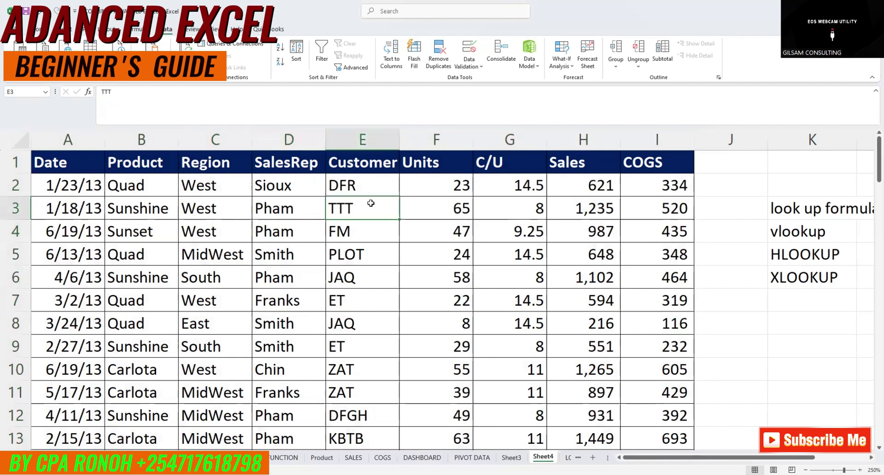
{"action": "left_click", "coordinate": [433, 188]}
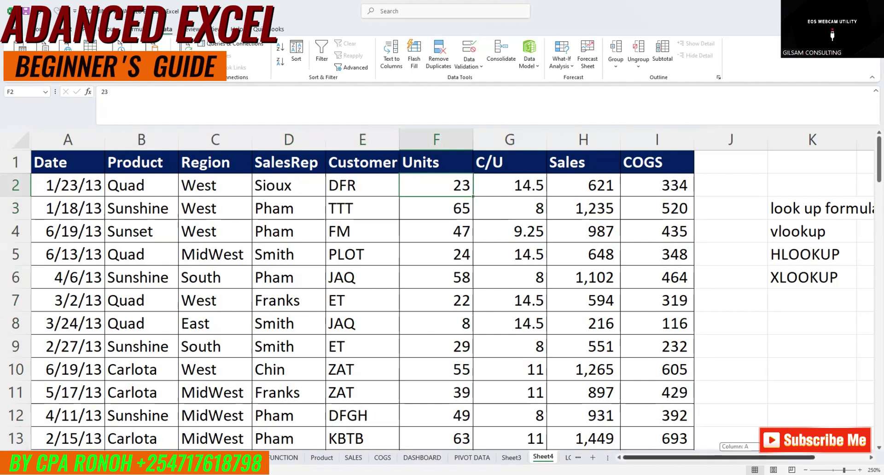
{"action": "left_click_drag", "start_coordinate": [736, 457], "coordinate": [790, 457]}
{"action": "left_click", "coordinate": [819, 201]}
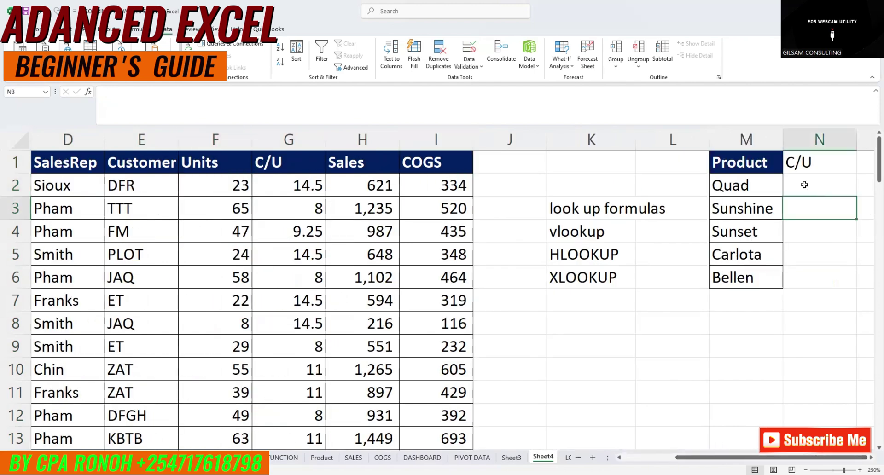
Start =VLOOKUP(M2,EDATA in N2, picking VLOOKUP and EDATA from autocomplete.
{"action": "left_click", "coordinate": [804, 185]}
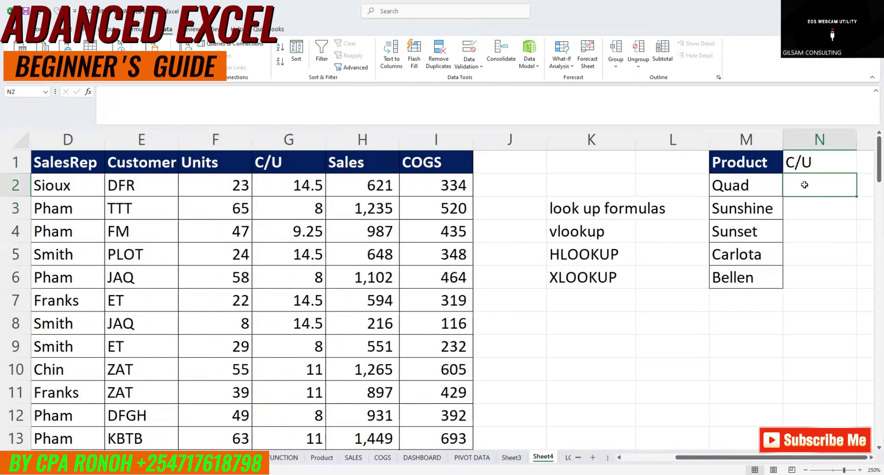
{"action": "double_click", "coordinate": [804, 185]}
{"action": "type", "text": "="}
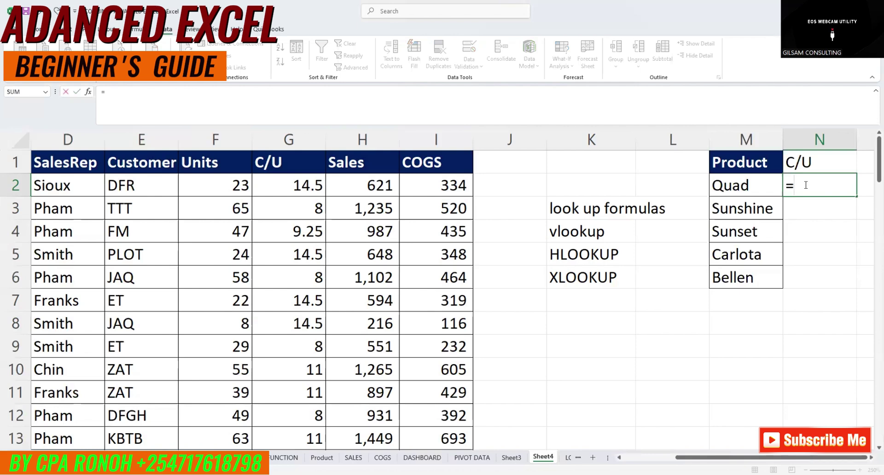
{"action": "type", "text": "V"}
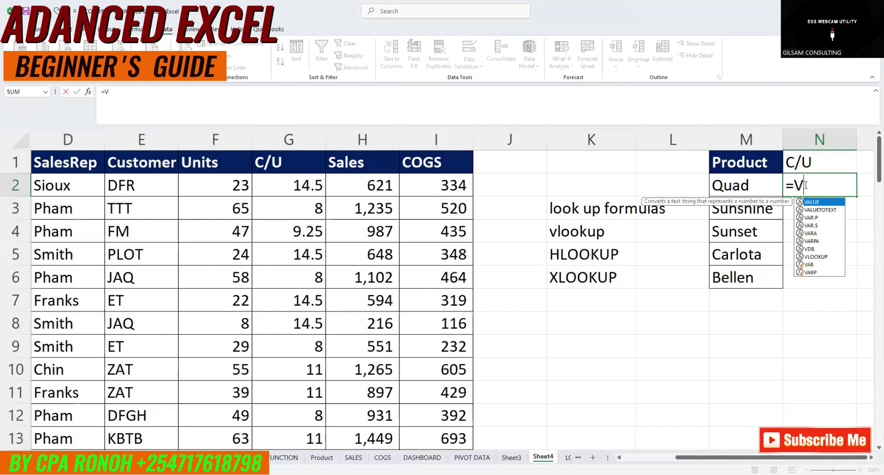
{"action": "type", "text": "L"}
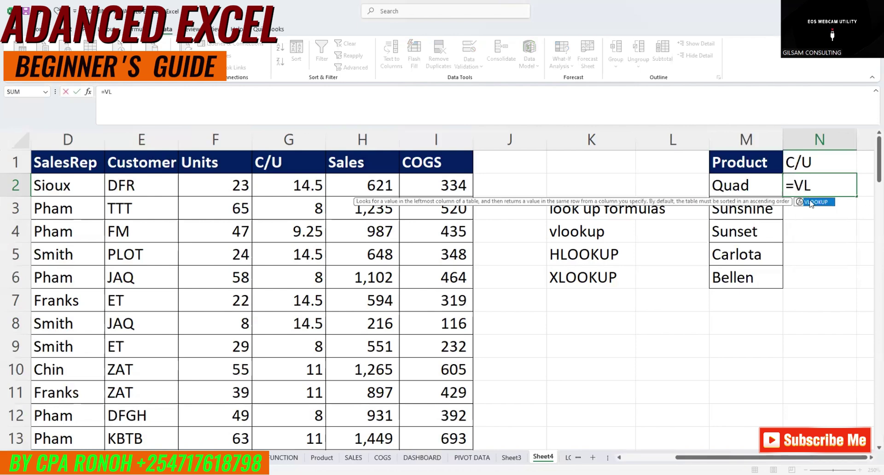
{"action": "double_click", "coordinate": [812, 202]}
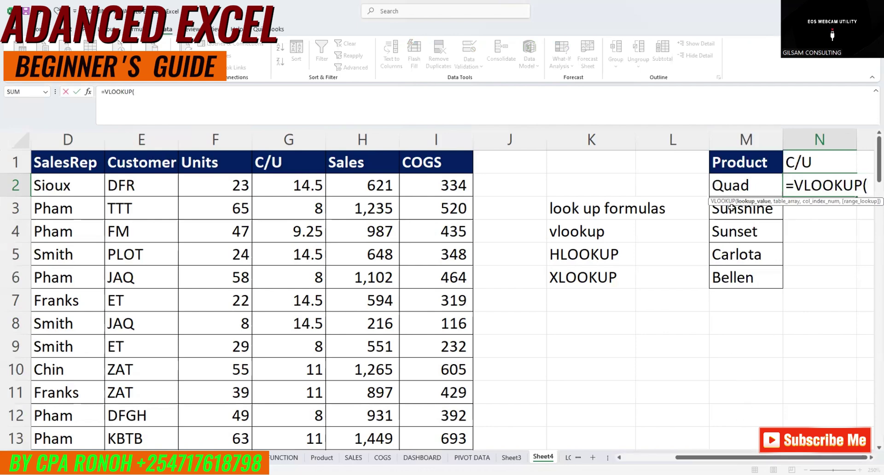
{"action": "left_click", "coordinate": [725, 185]}
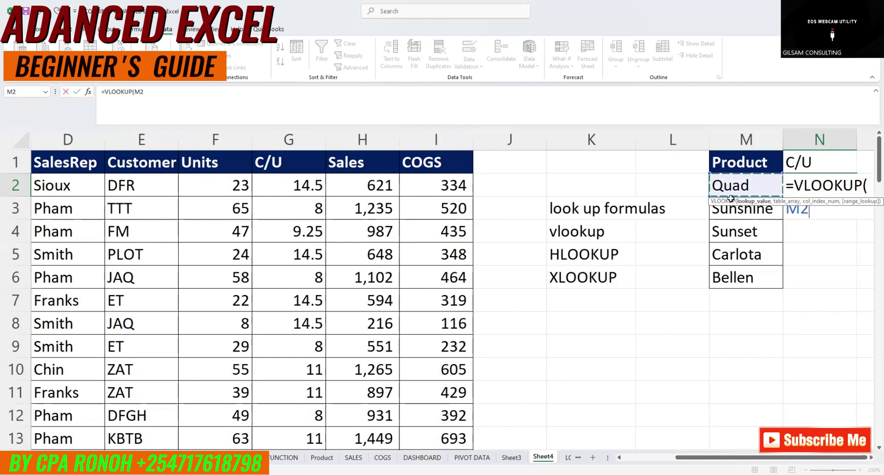
{"action": "type", "text": ","}
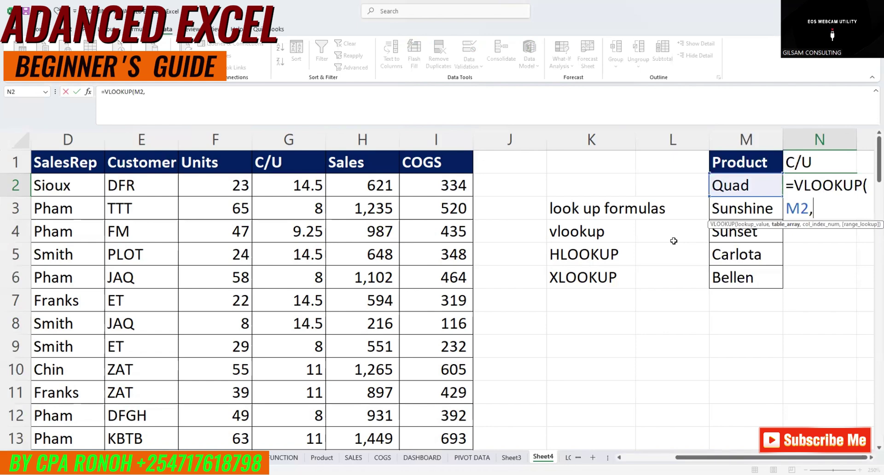
{"action": "type", "text": "ED"}
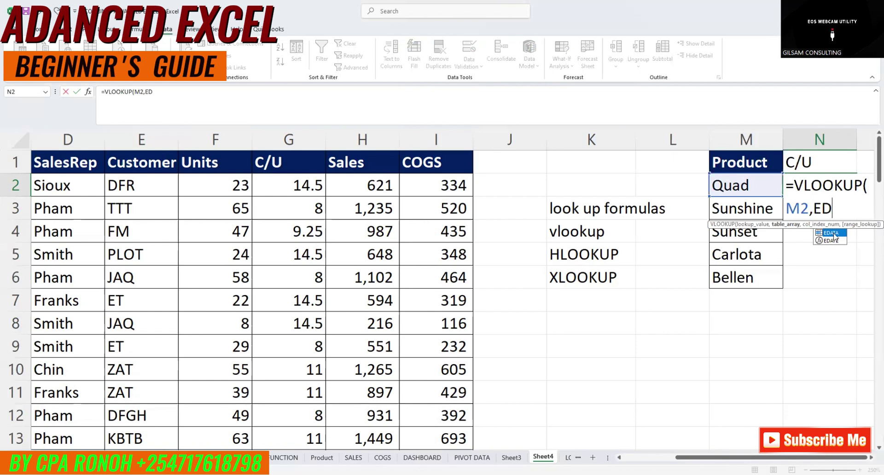
{"action": "double_click", "coordinate": [833, 233]}
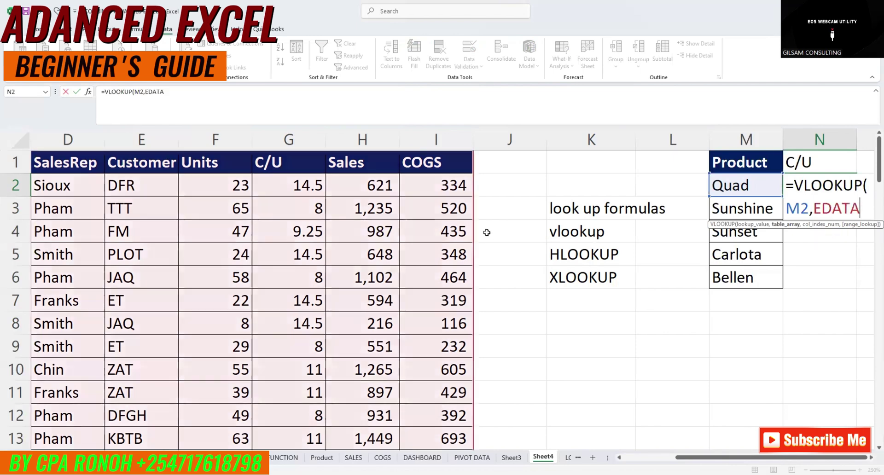
{"action": "left_click_drag", "start_coordinate": [696, 461], "coordinate": [644, 460]}
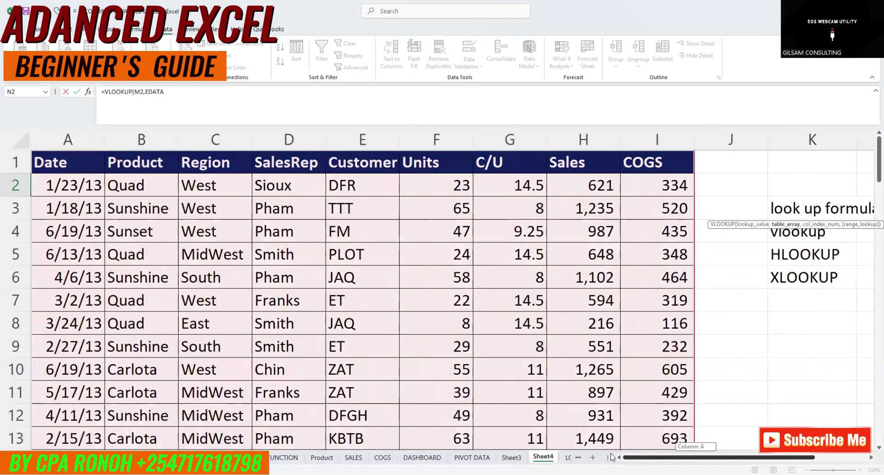
Complete N2's formula as =VLOOKUP(M2,EDATA,7,FALSE) and enter it.
{"action": "left_click", "coordinate": [185, 91]}
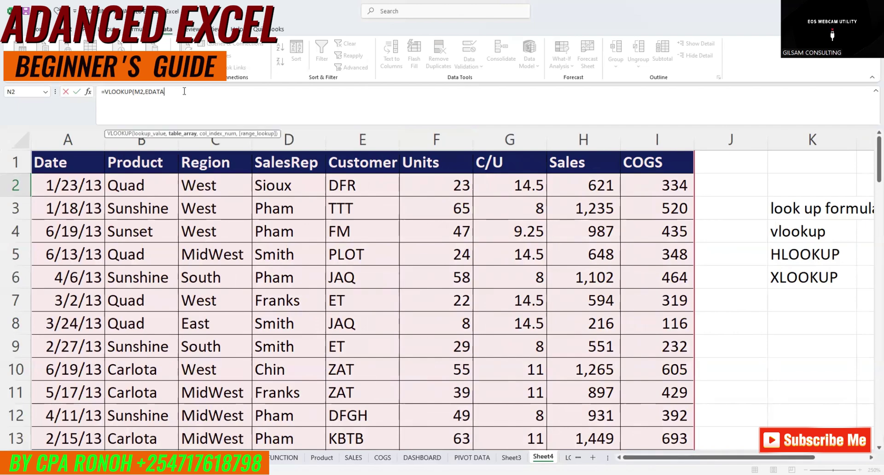
{"action": "type", "text": ","}
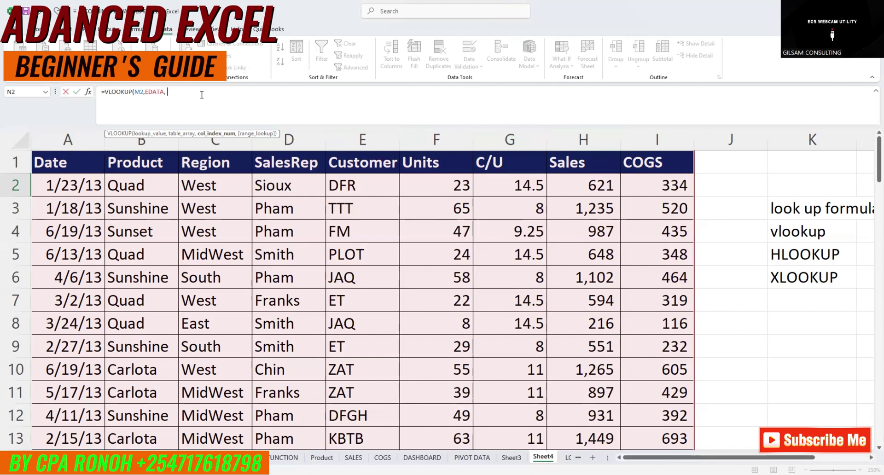
{"action": "type", "text": "7"}
{"action": "type", "text": ","}
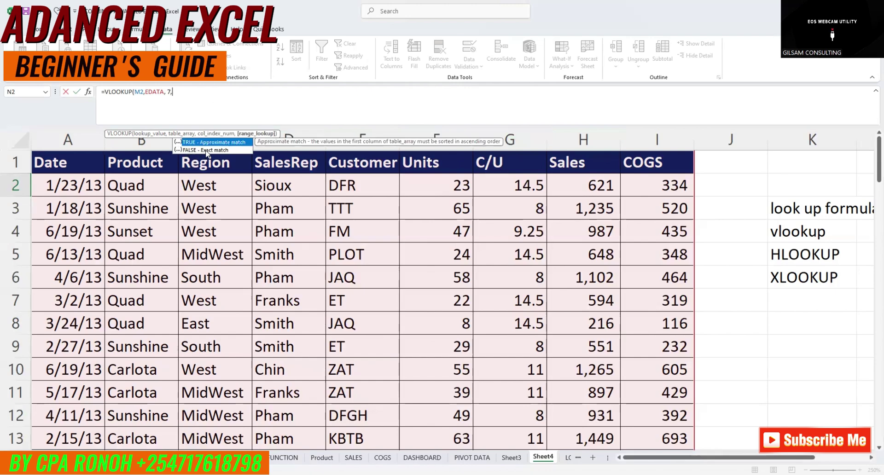
{"action": "left_click", "coordinate": [206, 150]}
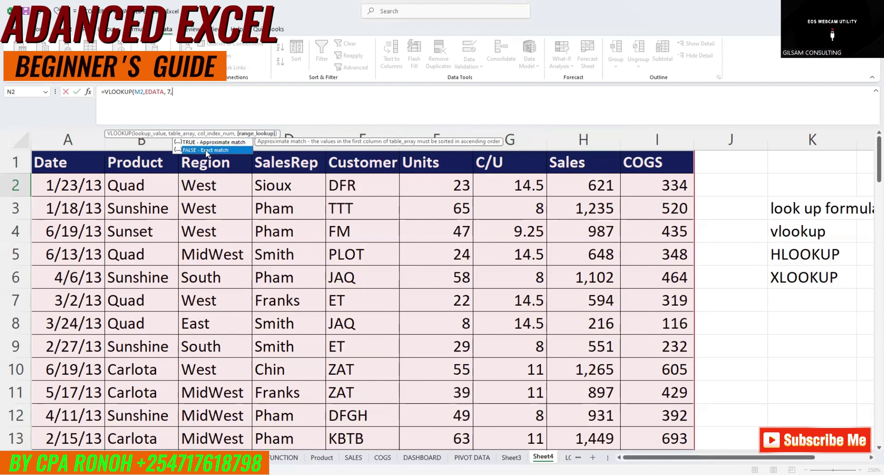
{"action": "double_click", "coordinate": [205, 150]}
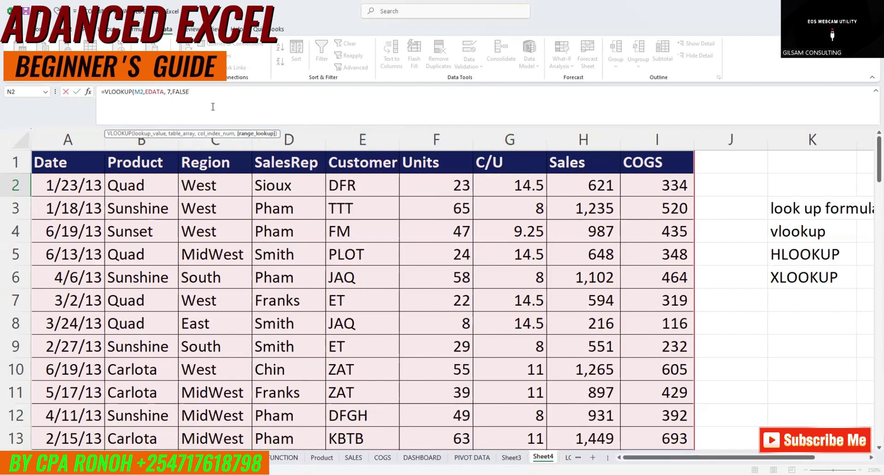
{"action": "key", "text": "Return"}
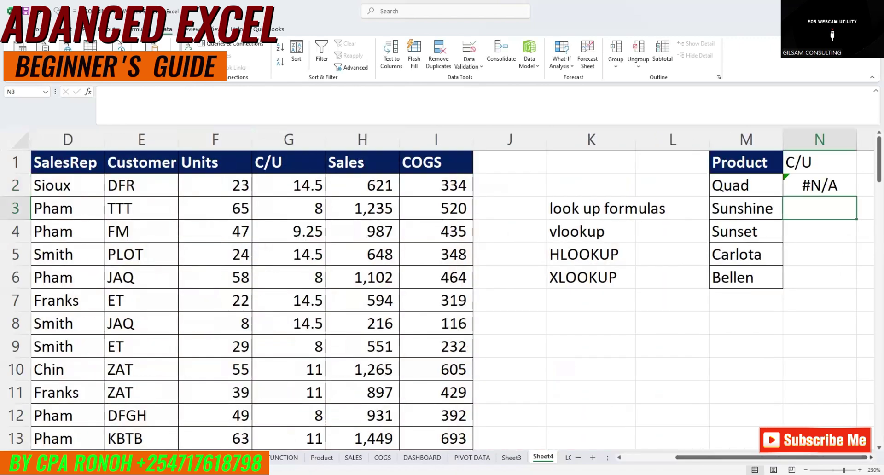
Replace EDATA in N2's VLOOKUP with the range A2:I86 and recommit the formula.
{"action": "scroll", "coordinate": [739, 186], "scroll_direction": "right", "scroll_amount": 2}
{"action": "left_click", "coordinate": [677, 186]}
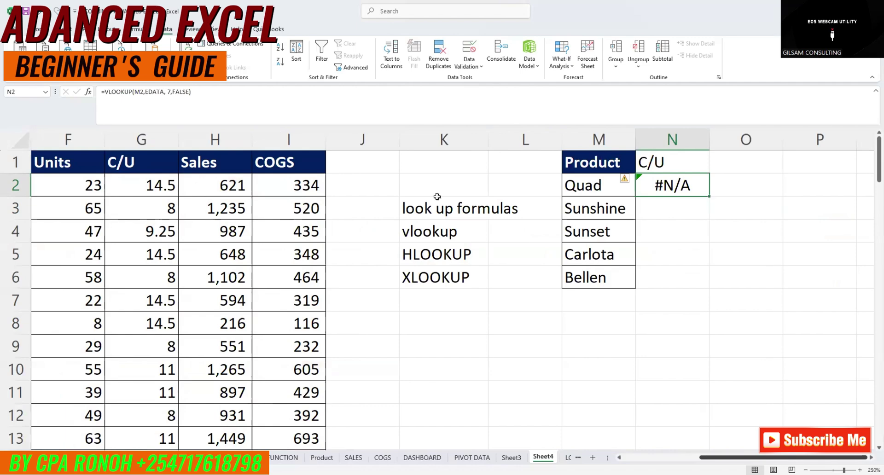
{"action": "left_click", "coordinate": [164, 93]}
{"action": "key", "text": "BackSpace"}
{"action": "key", "text": "BackSpace"}
{"action": "key", "text": "BackSpace"}
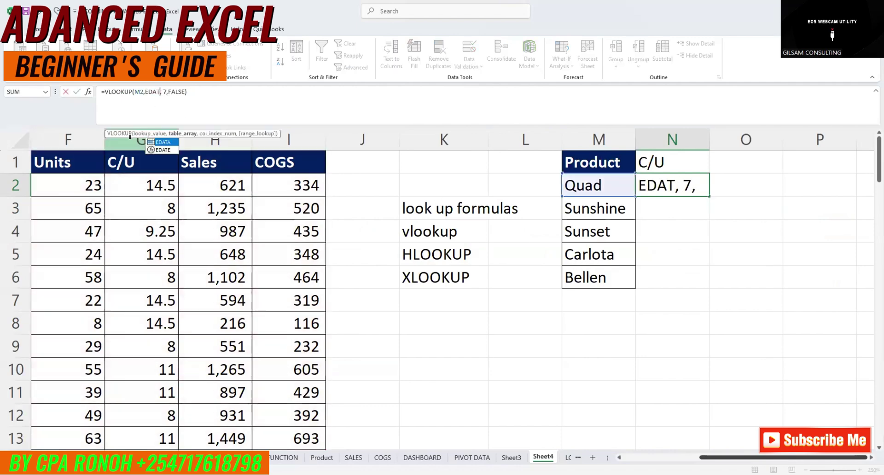
{"action": "key", "text": "BackSpace"}
{"action": "key", "text": "BackSpace"}
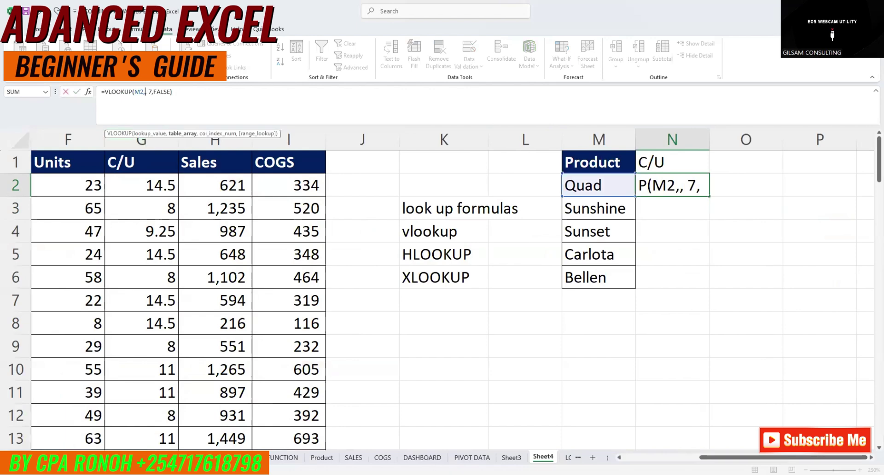
{"action": "left_click_drag", "start_coordinate": [678, 457], "coordinate": [601, 449]}
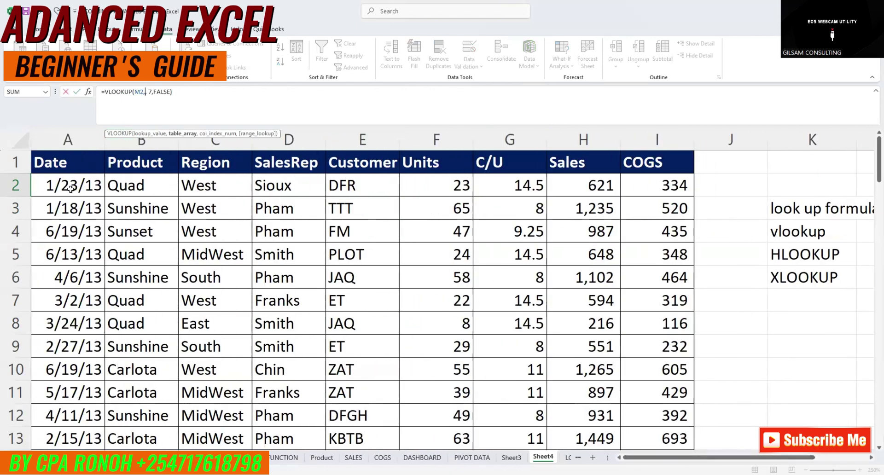
{"action": "left_click", "coordinate": [98, 189]}
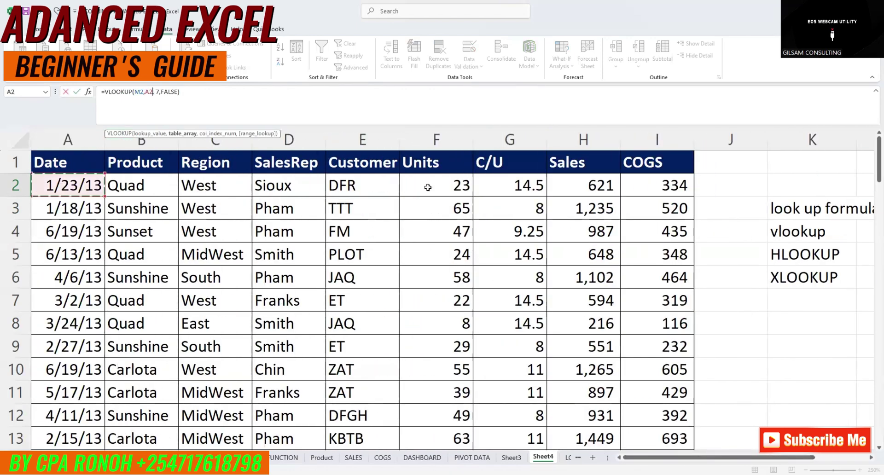
{"action": "left_click", "coordinate": [654, 189], "text": "shift"}
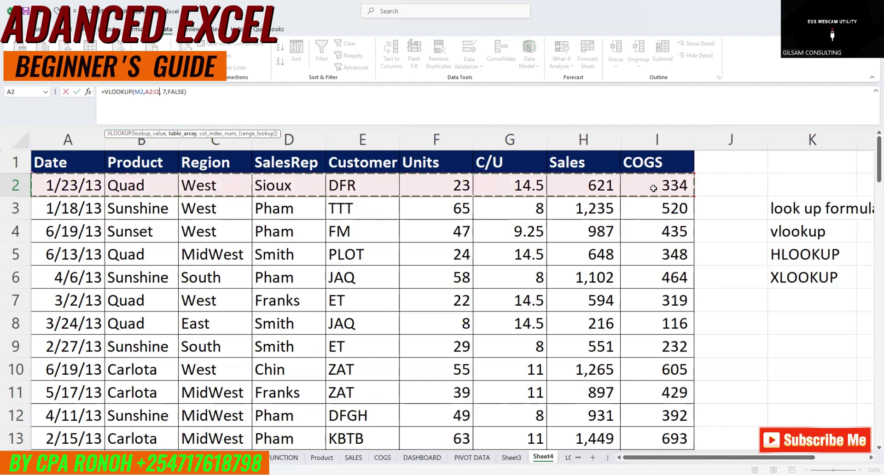
{"action": "type", "text": ","}
{"action": "key", "text": "ctrl+shift+Down"}
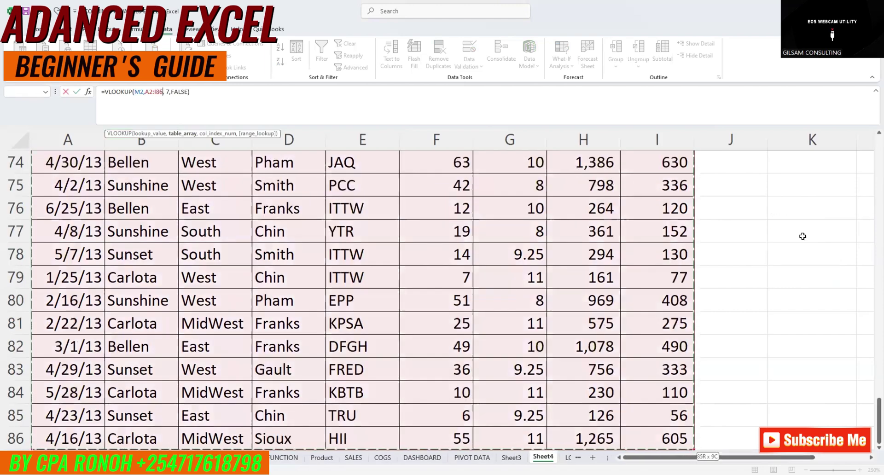
{"action": "scroll", "coordinate": [775, 289], "scroll_direction": "up", "scroll_amount": 2}
{"action": "scroll", "coordinate": [775, 288], "scroll_direction": "up", "scroll_amount": 20}
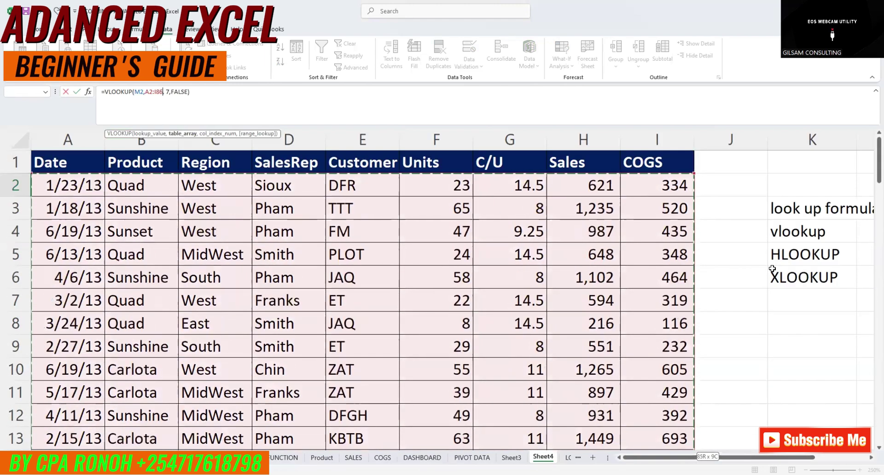
{"action": "key", "text": "ctrl+Return"}
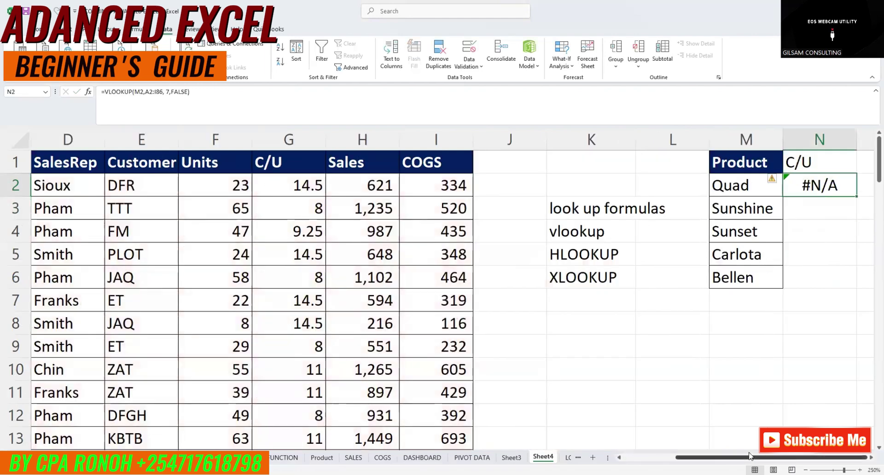
Highlight the sales data from the Product column onward and reselect N2.
{"action": "left_click_drag", "start_coordinate": [691, 458], "coordinate": [639, 458]}
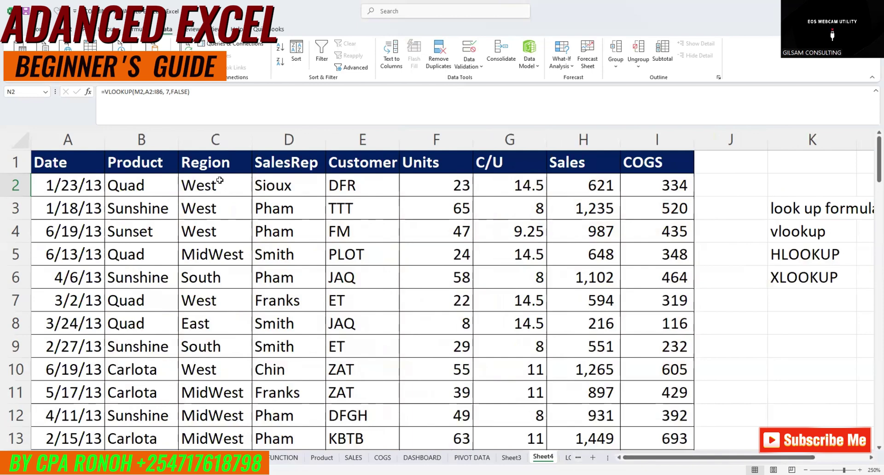
{"action": "left_click_drag", "start_coordinate": [134, 184], "coordinate": [562, 192]}
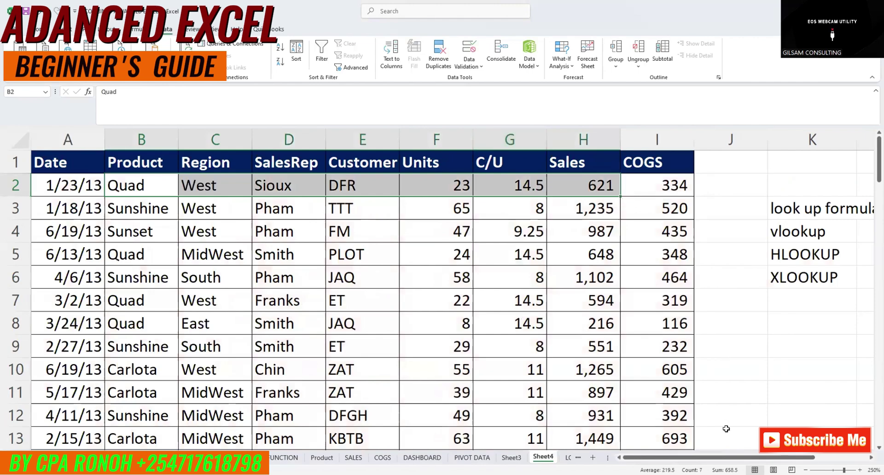
{"action": "scroll", "coordinate": [442, 299], "scroll_direction": "right", "scroll_amount": 3}
{"action": "left_click", "coordinate": [819, 185]}
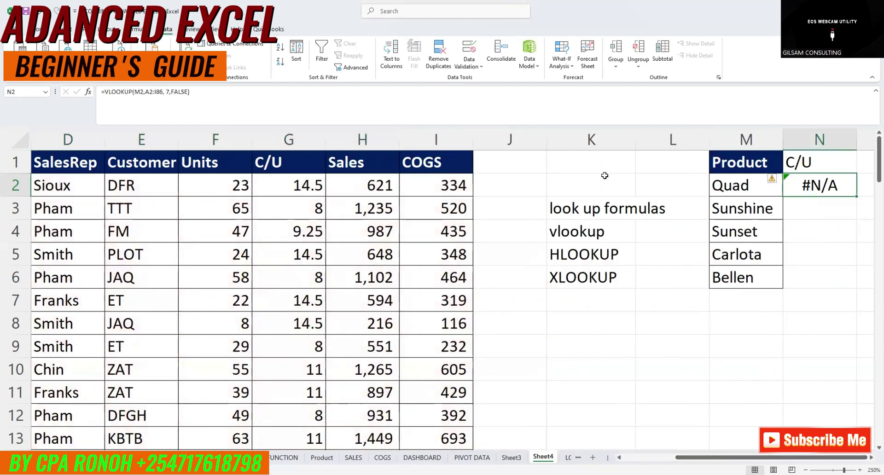
Change N2's lookup table to B2:I86 so the VLOOKUP returns 621 for Quad.
{"action": "left_click", "coordinate": [163, 92]}
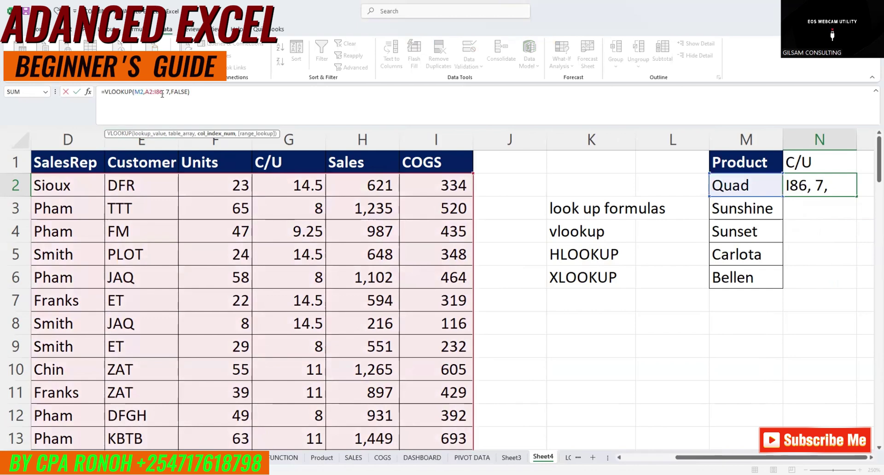
{"action": "key", "text": "Left"}
{"action": "key", "text": "BackSpace"}
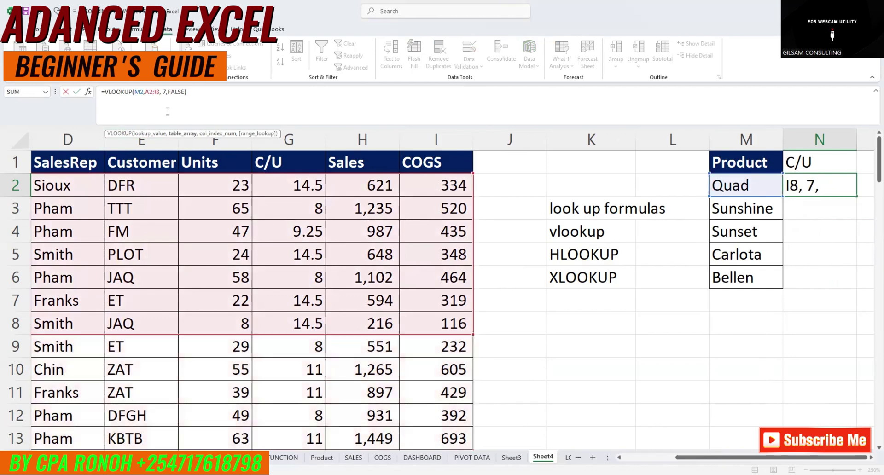
{"action": "key", "text": "BackSpace"}
{"action": "key", "text": "BackSpace"}
{"action": "key", "text": "BackSpace"}
{"action": "key", "text": "BackSpace"}
{"action": "key", "text": "BackSpace"}
{"action": "scroll", "coordinate": [239, 223], "scroll_direction": "left", "scroll_amount": 3}
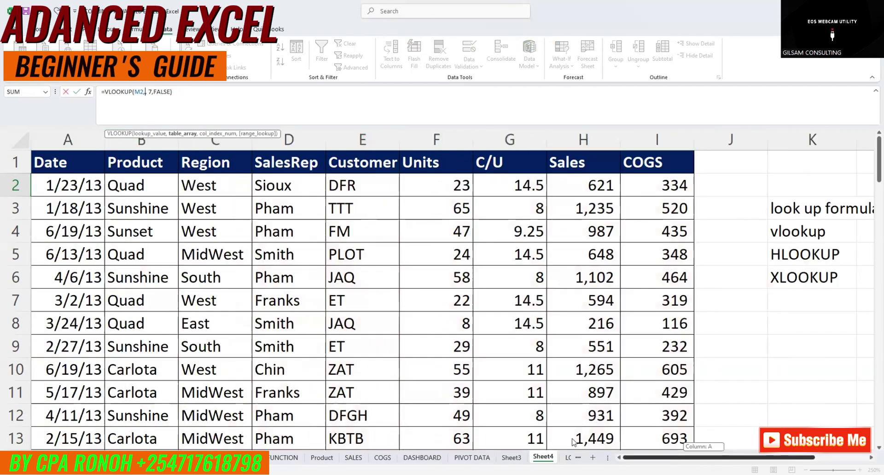
{"action": "left_click_drag", "start_coordinate": [139, 184], "coordinate": [656, 183]}
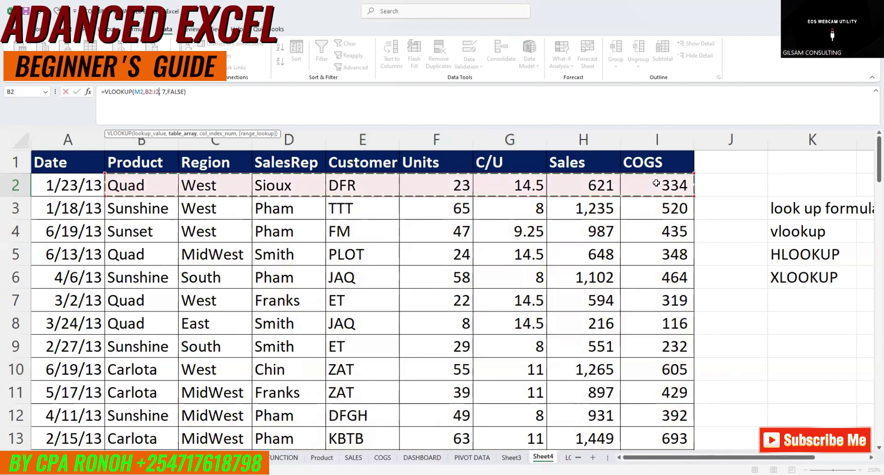
{"action": "key", "text": "ctrl+shift+Down"}
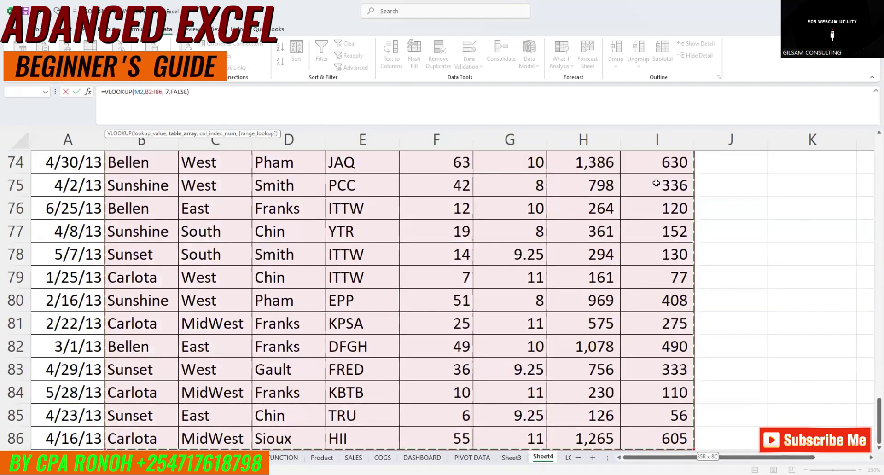
{"action": "key", "text": "Return"}
{"action": "left_click", "coordinate": [824, 185]}
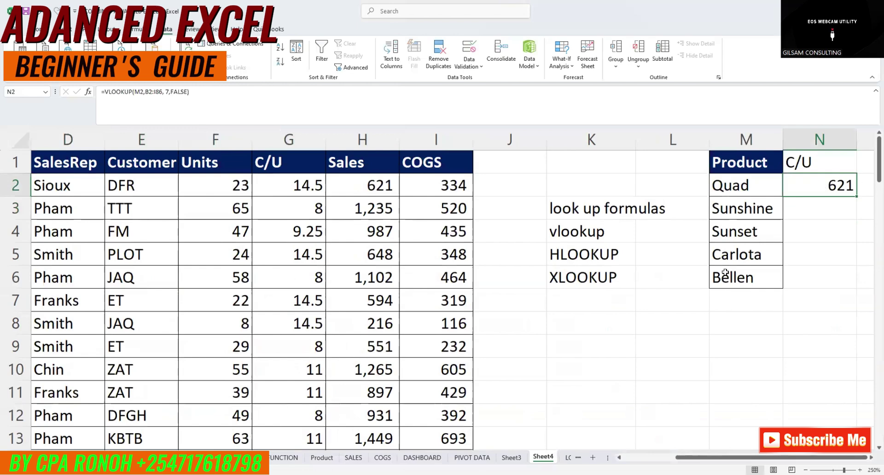
{"action": "scroll", "coordinate": [711, 329], "scroll_direction": "right", "scroll_amount": 2}
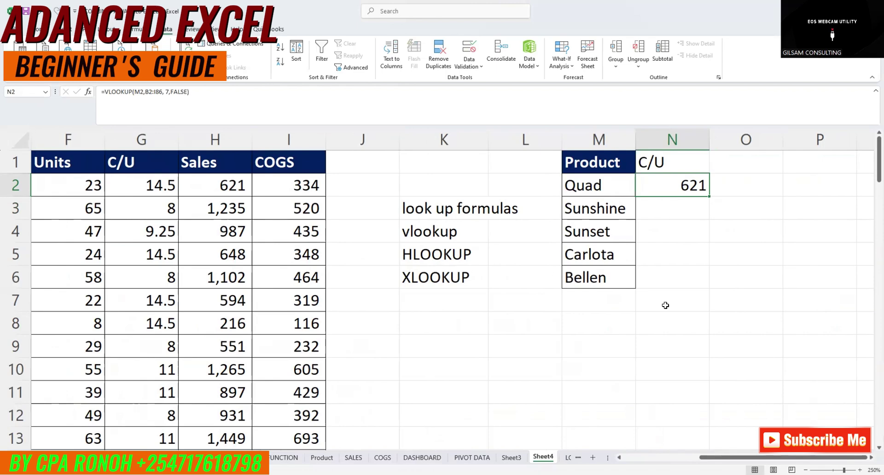
{"action": "left_click_drag", "start_coordinate": [743, 458], "coordinate": [743, 457]}
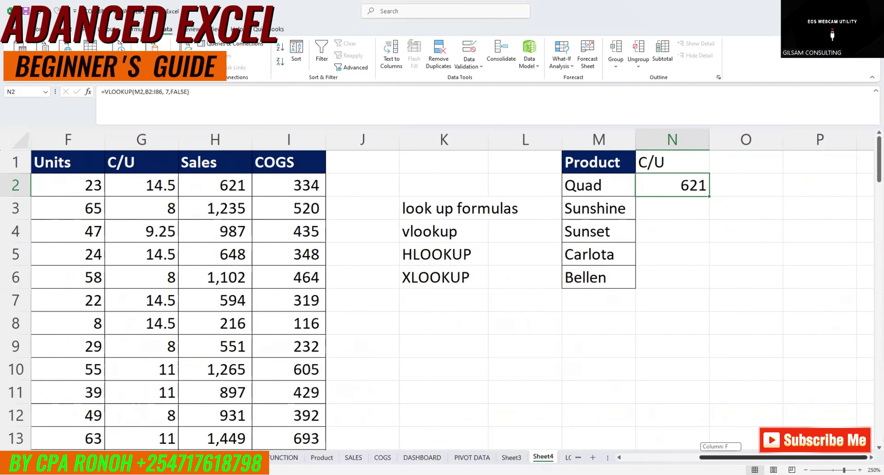
{"action": "left_click_drag", "start_coordinate": [743, 458], "coordinate": [743, 457]}
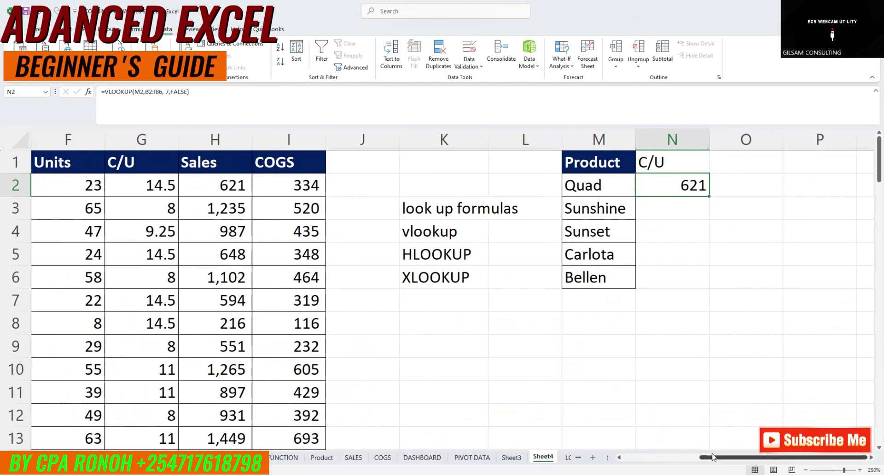
{"action": "left_click_drag", "start_coordinate": [712, 457], "coordinate": [630, 453]}
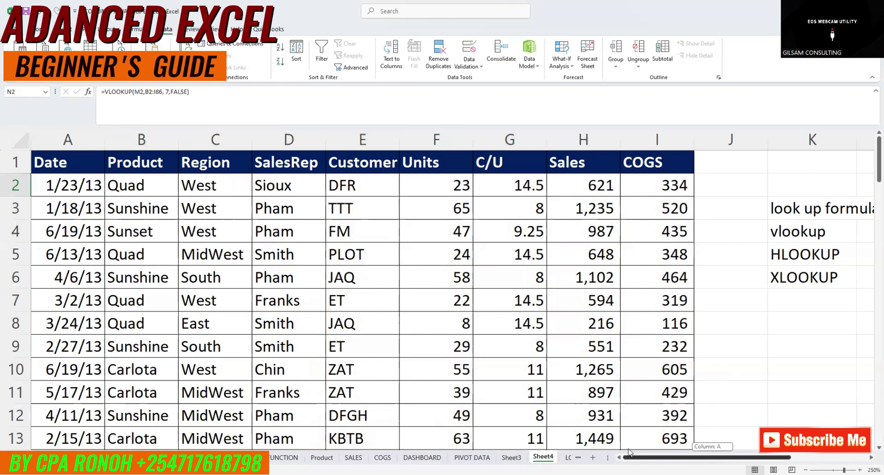
{"action": "left_click_drag", "start_coordinate": [629, 452], "coordinate": [629, 452]}
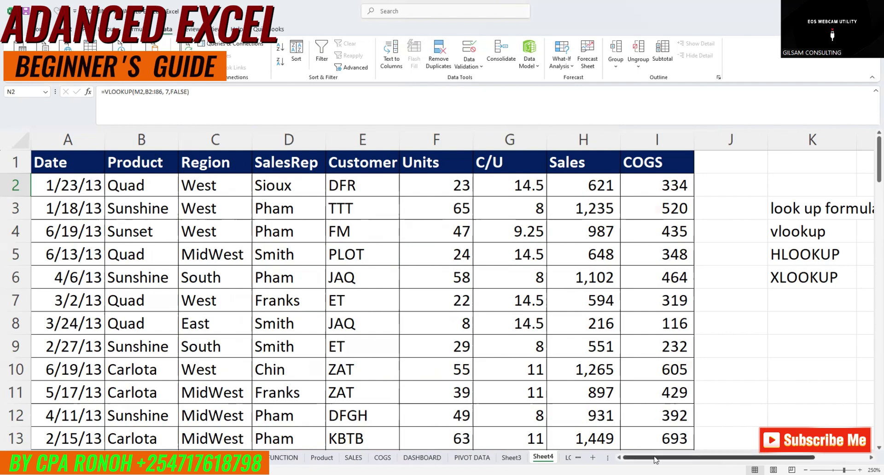
{"action": "left_click_drag", "start_coordinate": [645, 457], "coordinate": [697, 457]}
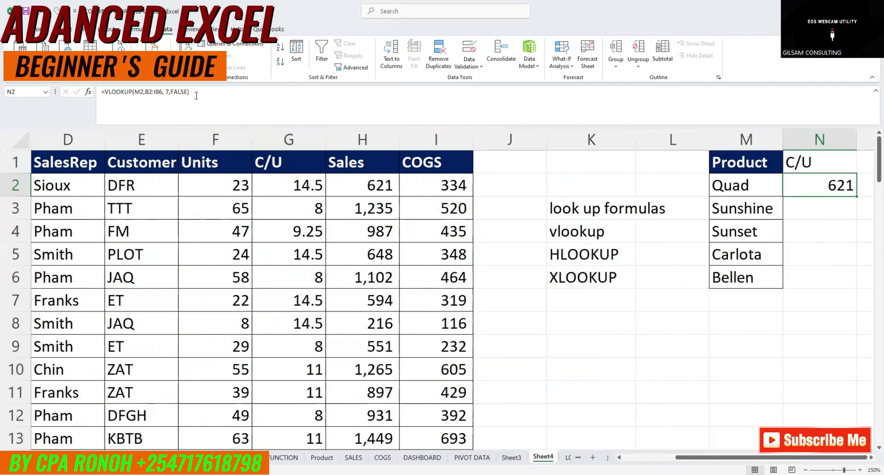
Change the VLOOKUP column index in N2 from 7 to 6.
{"action": "left_click", "coordinate": [170, 90]}
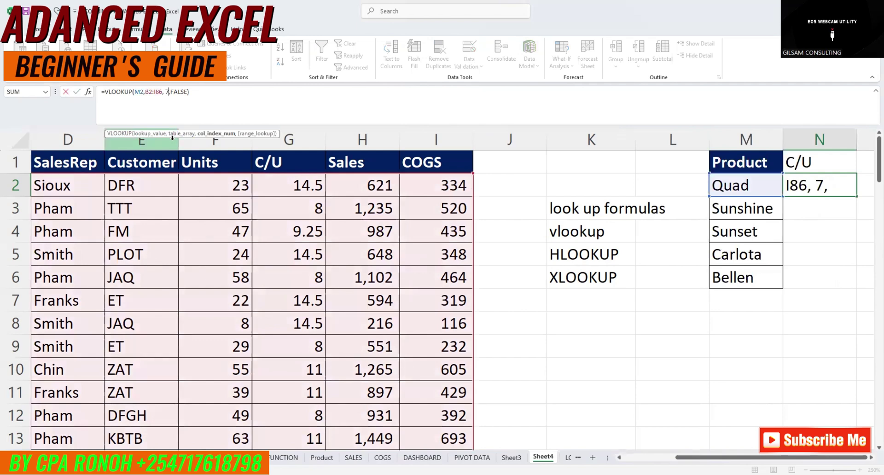
{"action": "key", "text": "BackSpace"}
{"action": "type", "text": "6"}
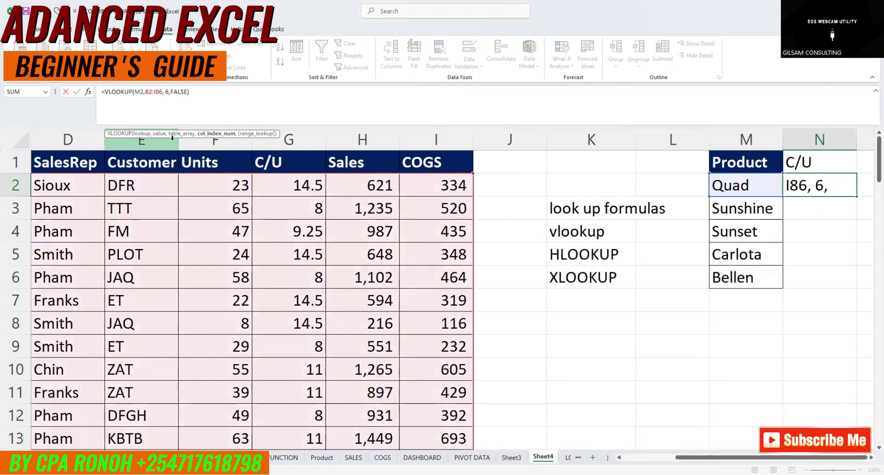
{"action": "key", "text": "Return"}
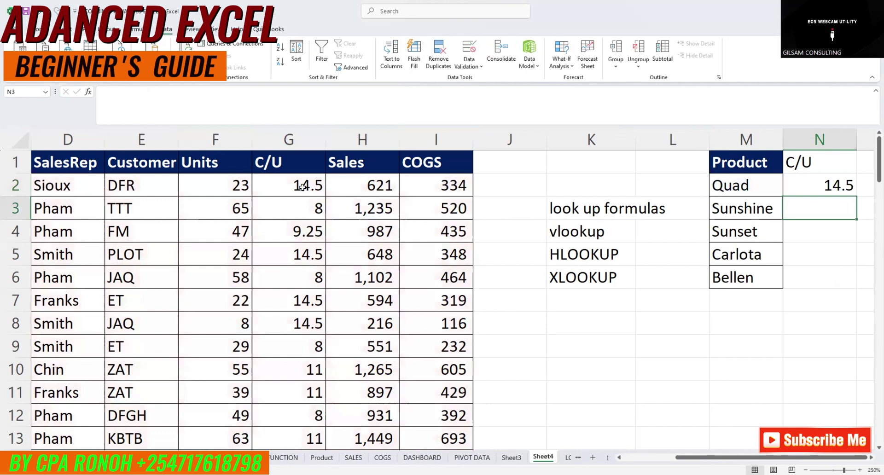
Fill the corrected formula from N2 down to N6, giving 14.5, 8, 9.25, 11 and 10.
{"action": "left_click", "coordinate": [302, 186]}
{"action": "left_click_drag", "start_coordinate": [683, 457], "coordinate": [631, 456]}
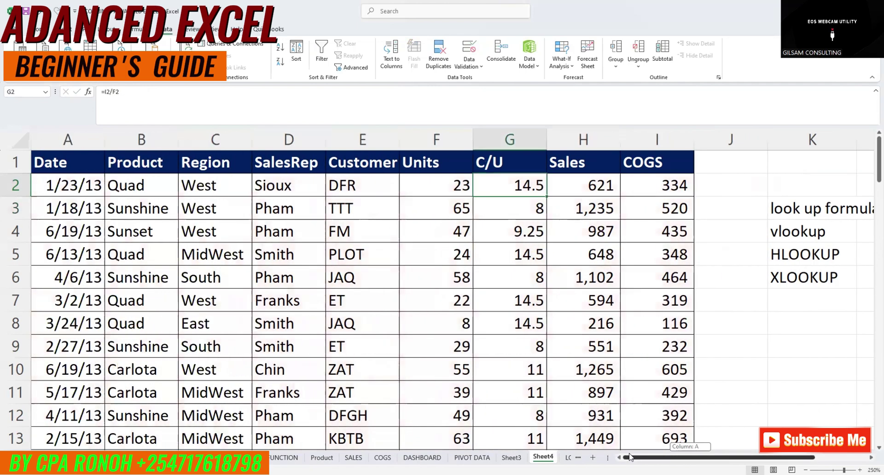
{"action": "left_click", "coordinate": [142, 185]}
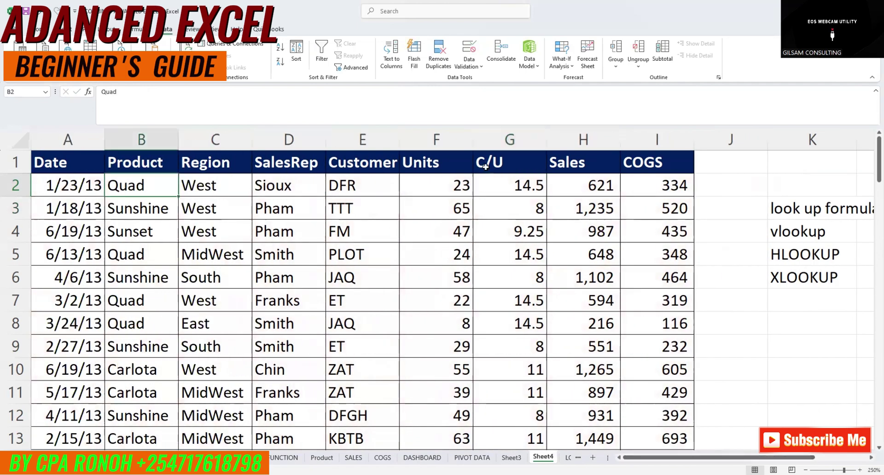
{"action": "left_click", "coordinate": [522, 183]}
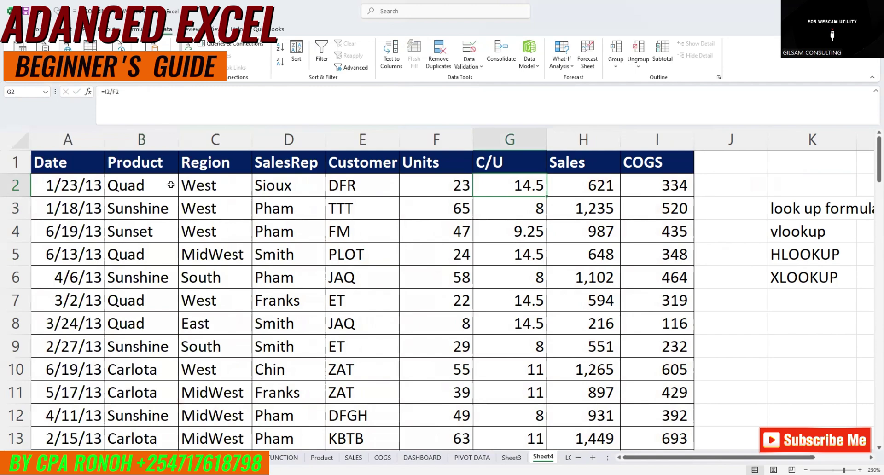
{"action": "left_click_drag", "start_coordinate": [645, 457], "coordinate": [697, 457]}
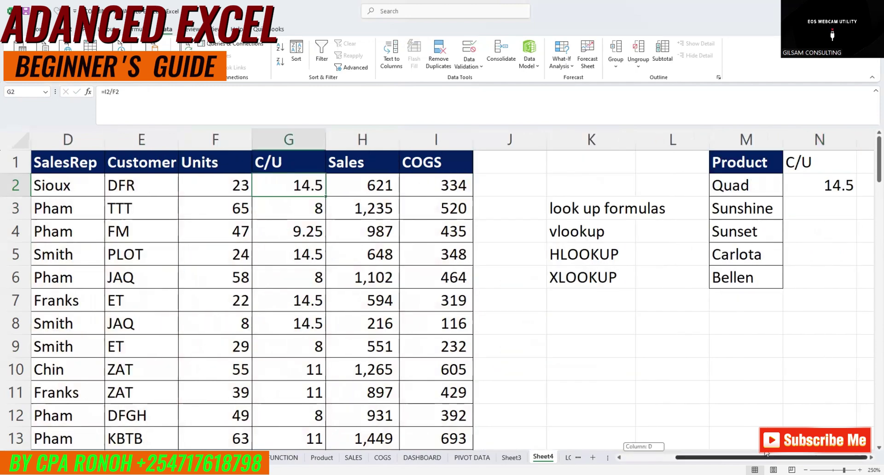
{"action": "left_click", "coordinate": [842, 191]}
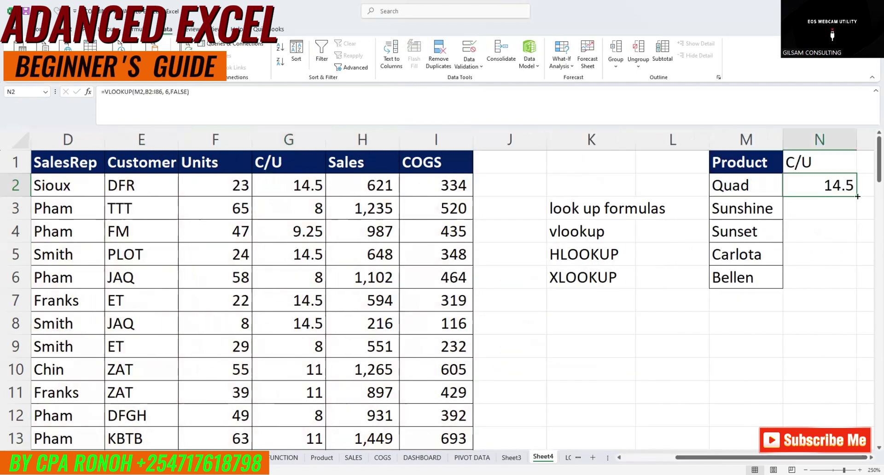
{"action": "left_click_drag", "start_coordinate": [858, 196], "coordinate": [822, 287]}
{"action": "left_click", "coordinate": [744, 330]}
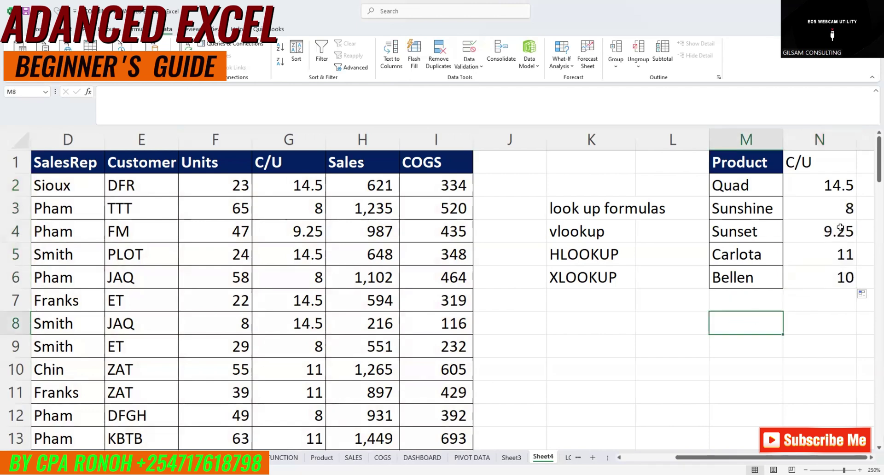
{"action": "left_click_drag", "start_coordinate": [841, 228], "coordinate": [757, 227]}
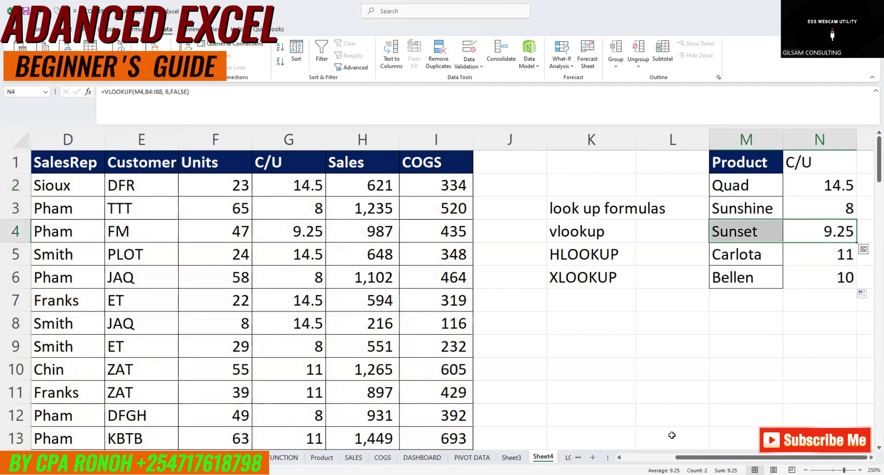
Make the Sunshine sale in row 22 (B22:G22) red.
{"action": "left_click_drag", "start_coordinate": [701, 458], "coordinate": [646, 457]}
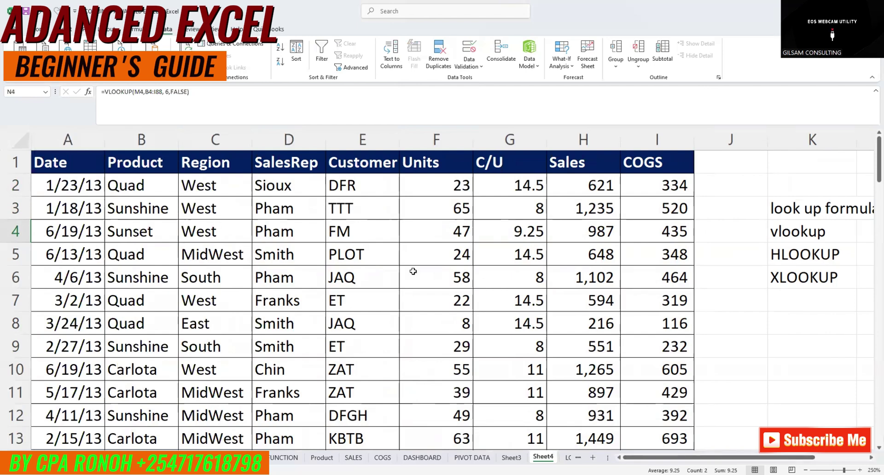
{"action": "left_click", "coordinate": [536, 351]}
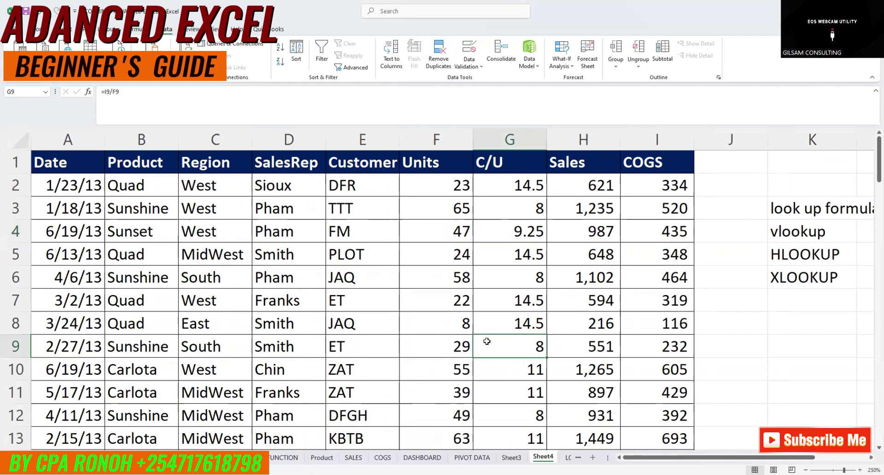
{"action": "scroll", "coordinate": [485, 338], "scroll_direction": "down", "scroll_amount": 4}
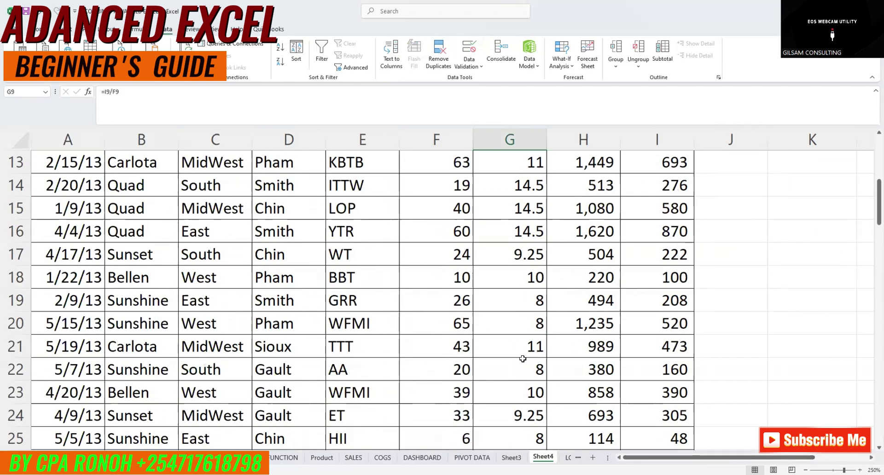
{"action": "left_click_drag", "start_coordinate": [143, 371], "coordinate": [487, 362]}
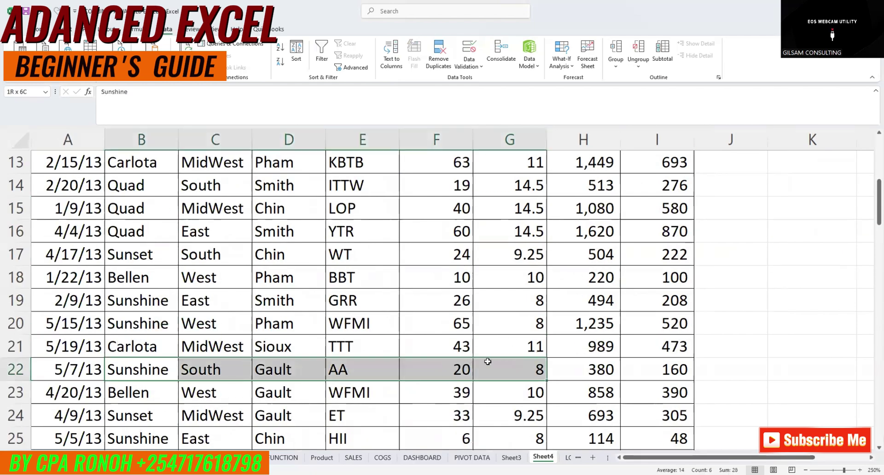
{"action": "left_click", "coordinate": [31, 29]}
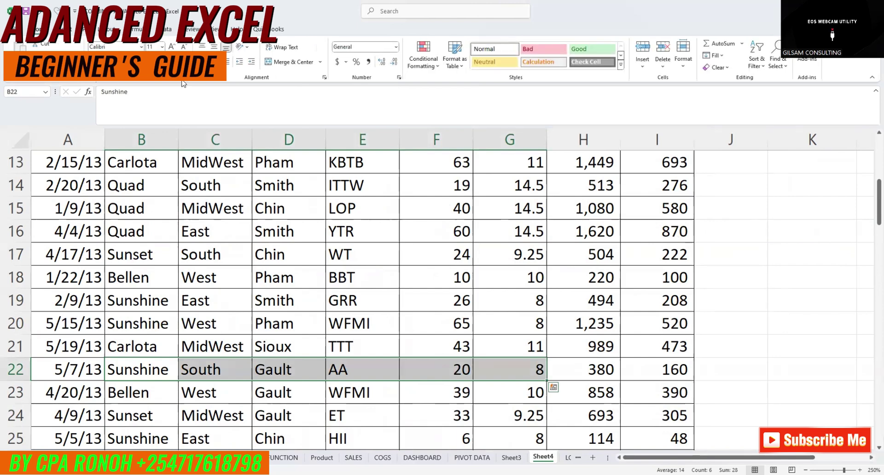
Repeat the red font colour on Sunshine rows 19 and 12 with F4.
{"action": "left_click_drag", "start_coordinate": [525, 301], "coordinate": [141, 298]}
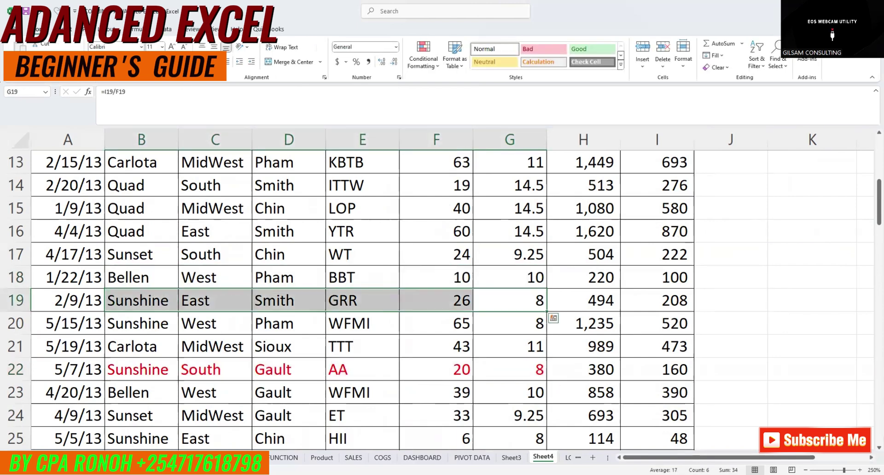
{"action": "key", "text": "F4"}
{"action": "scroll", "coordinate": [477, 249], "scroll_direction": "up", "scroll_amount": 2}
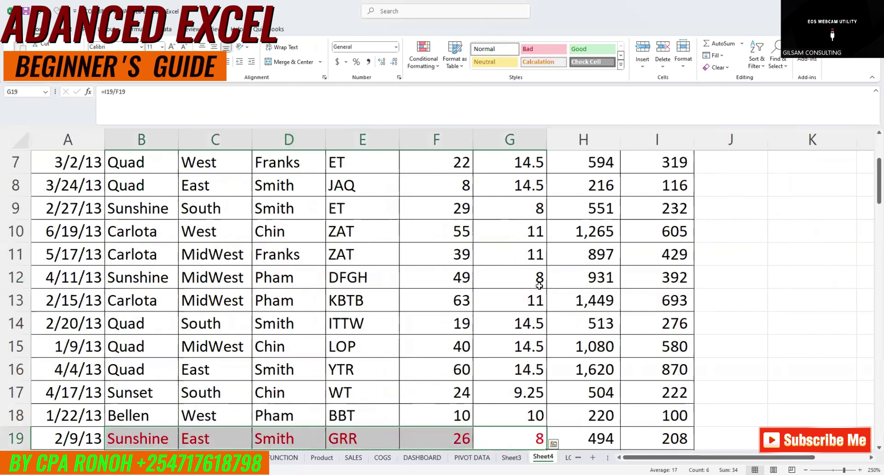
{"action": "left_click_drag", "start_coordinate": [525, 278], "coordinate": [152, 278]}
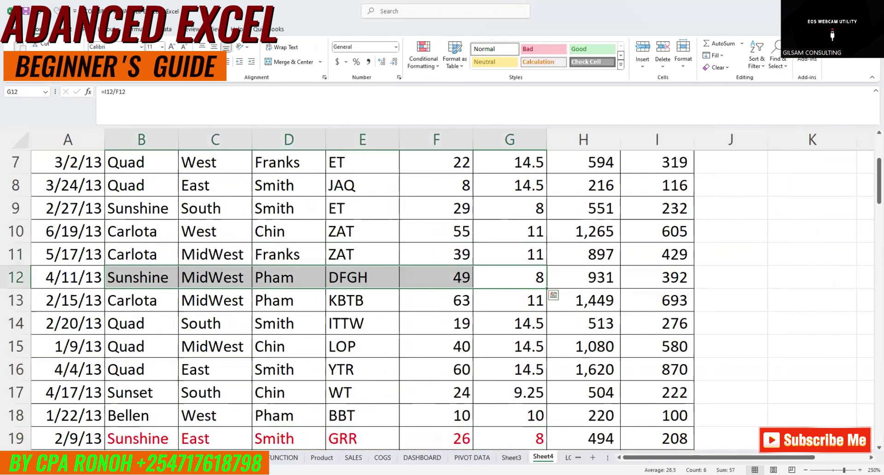
{"action": "key", "text": "F4"}
{"action": "left_click", "coordinate": [582, 233]}
{"action": "scroll", "coordinate": [709, 341], "scroll_direction": "right", "scroll_amount": 3}
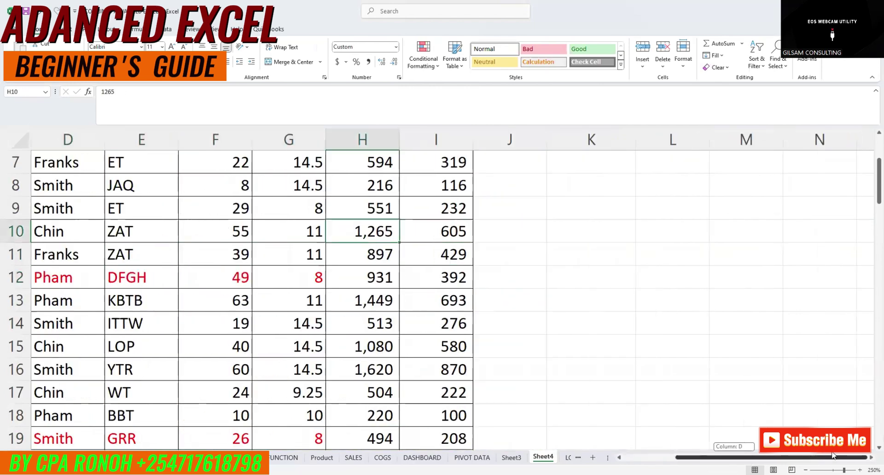
{"action": "scroll", "coordinate": [709, 340], "scroll_direction": "up", "scroll_amount": 2}
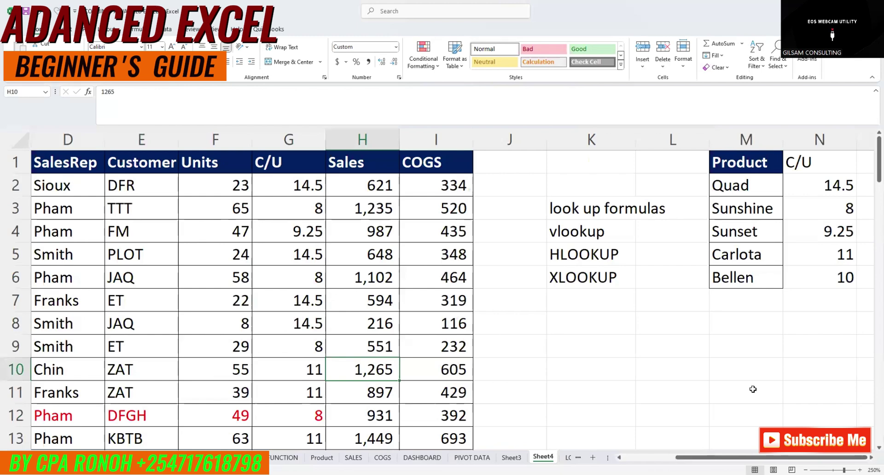
{"action": "scroll", "coordinate": [752, 389], "scroll_direction": "right", "scroll_amount": 2}
{"action": "left_click_drag", "start_coordinate": [663, 166], "coordinate": [672, 274]}
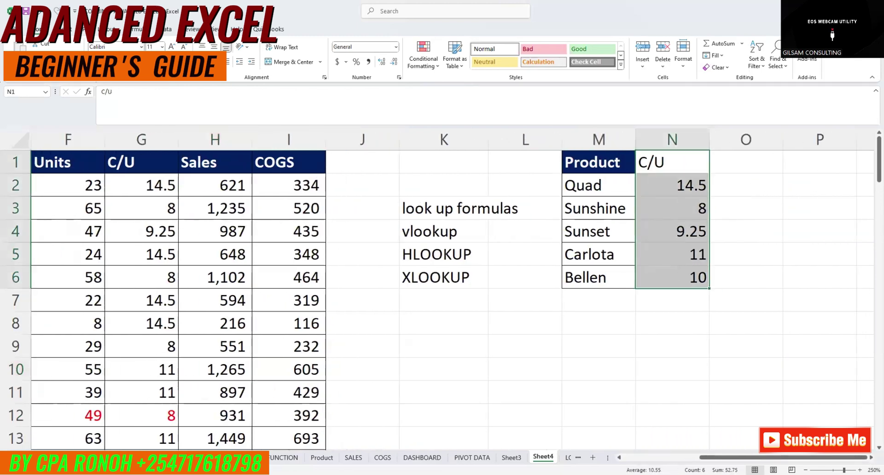
Give the C/U heading the Product header's dark-blue formatting.
{"action": "left_click", "coordinate": [138, 62]}
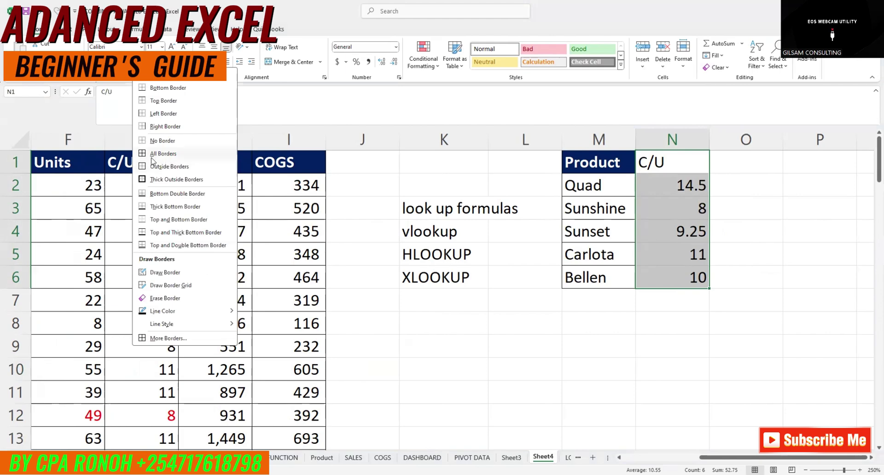
{"action": "left_click", "coordinate": [610, 164]}
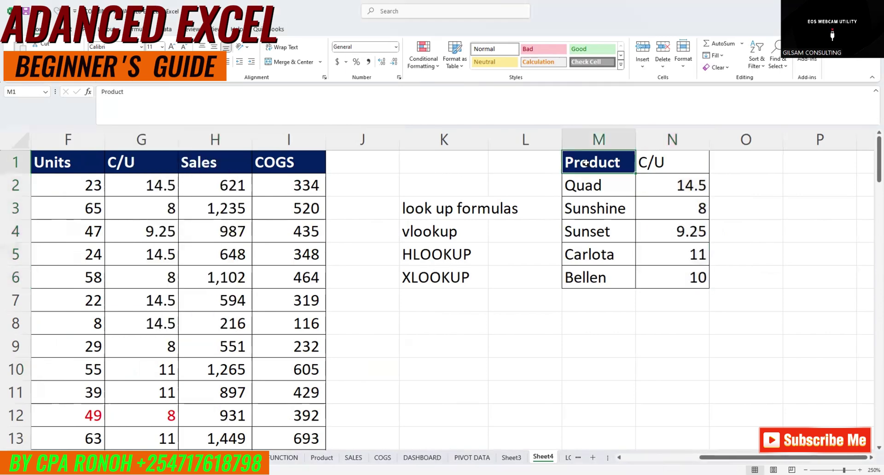
{"action": "key", "text": "ctrl+c"}
{"action": "left_click", "coordinate": [677, 164]}
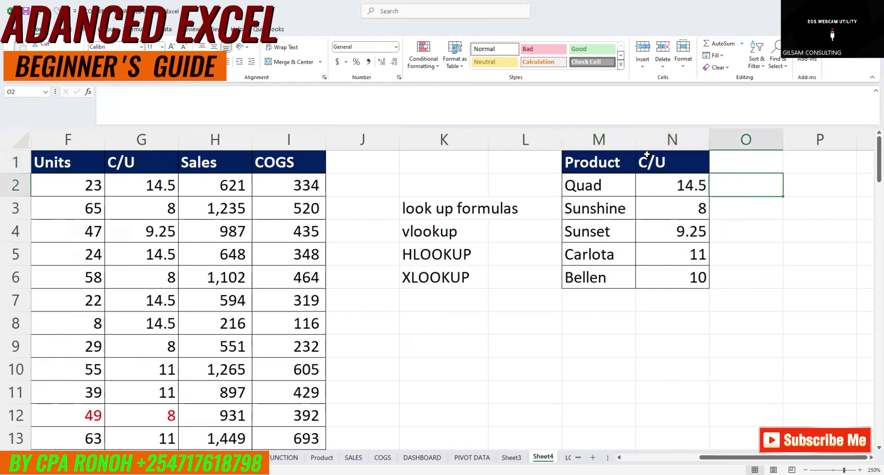
Move the Product/C/U table down one row to start at M2.
{"action": "left_click_drag", "start_coordinate": [577, 156], "coordinate": [681, 272]}
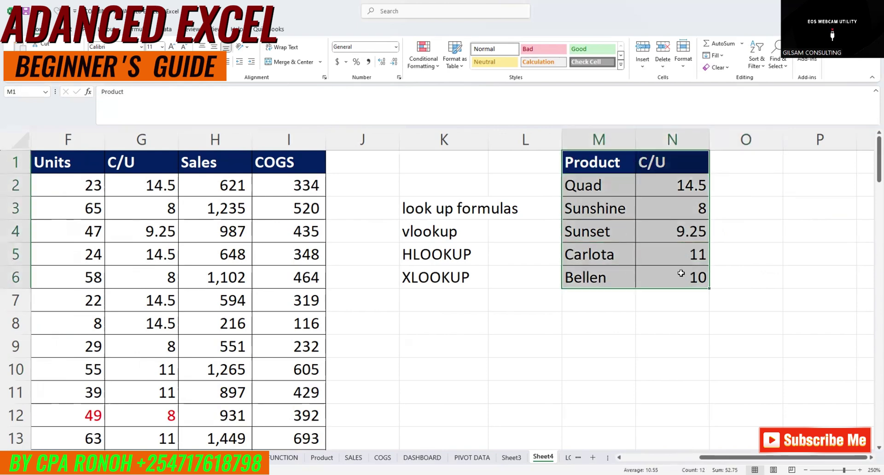
{"action": "key", "text": "ctrl+c"}
{"action": "left_click", "coordinate": [587, 184]}
{"action": "key", "text": "ctrl+v"}
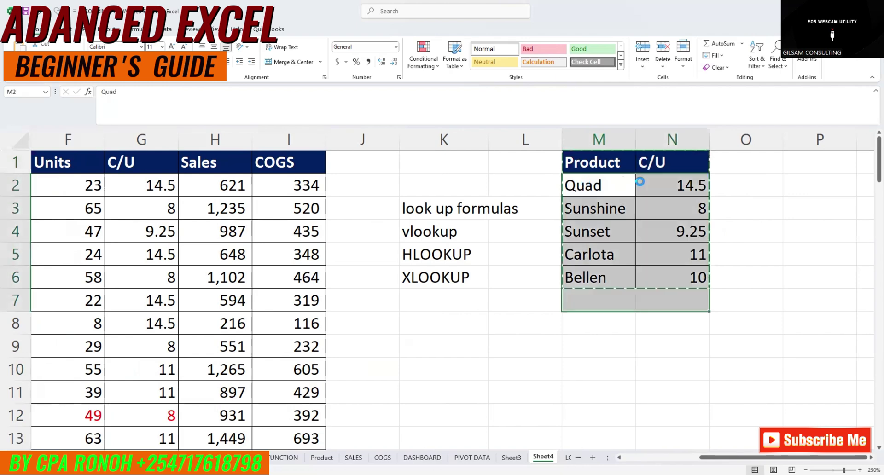
Label the C/U column 'VLOOKUP' in N1.
{"action": "left_click", "coordinate": [657, 167]}
{"action": "type", "text": "V"}
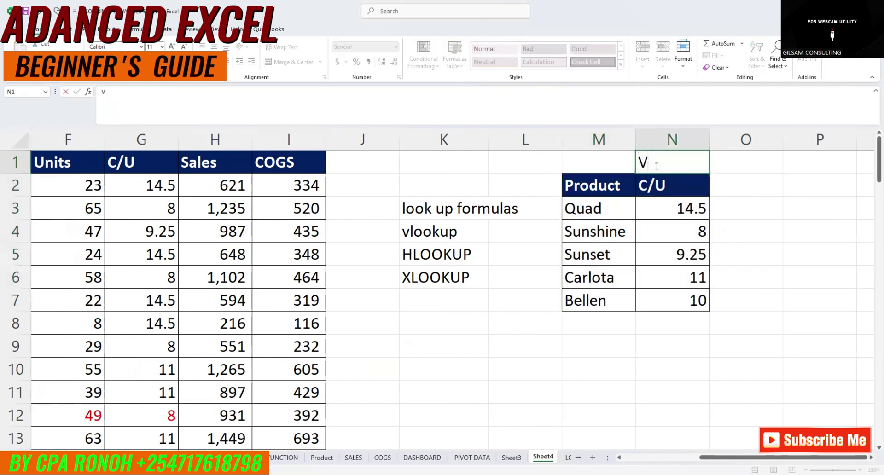
{"action": "type", "text": "K"}
{"action": "key", "text": "BackSpace"}
{"action": "type", "text": "LOOKUP"}
{"action": "left_click", "coordinate": [685, 209]}
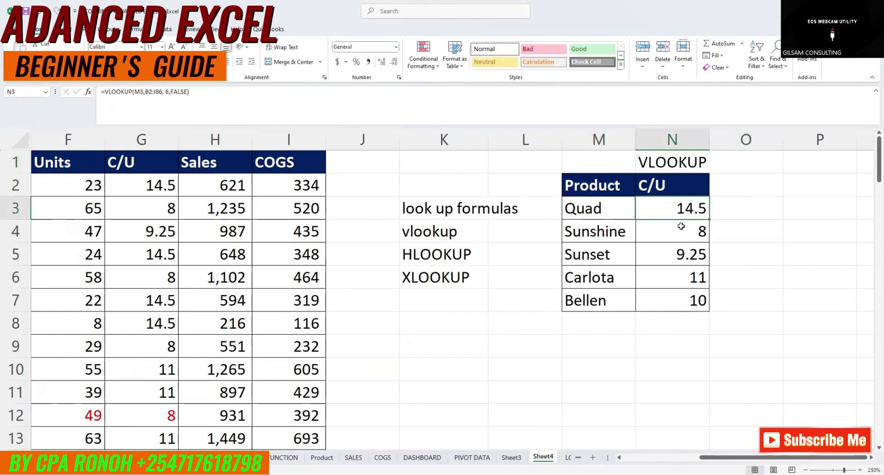
{"action": "left_click_drag", "start_coordinate": [686, 211], "coordinate": [672, 292]}
{"action": "left_click_drag", "start_coordinate": [673, 185], "coordinate": [645, 300]}
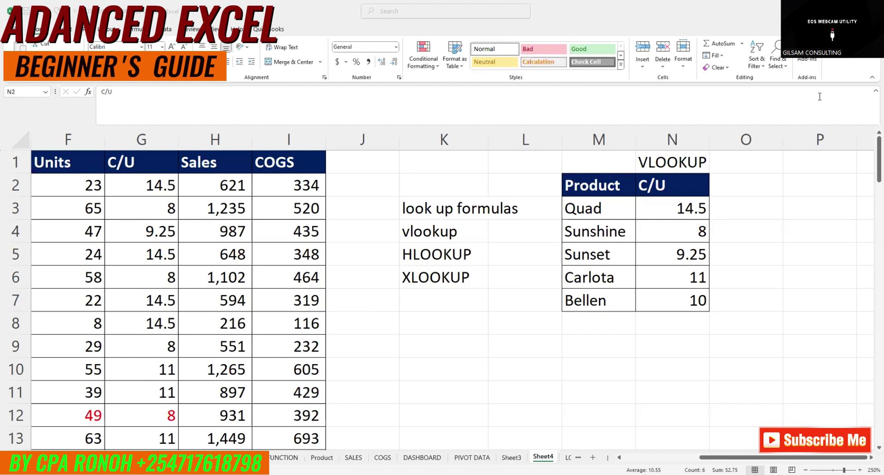
{"action": "key", "text": "ctrl+shift+Down"}
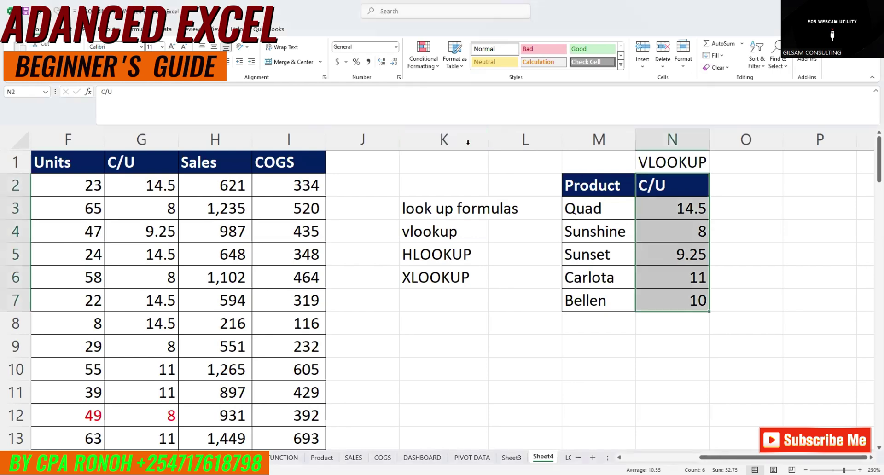
Enter the label 'HLOOKUP' in O1 beside the VLOOKUP label.
{"action": "left_click", "coordinate": [405, 254]}
{"action": "left_click_drag", "start_coordinate": [671, 189], "coordinate": [679, 293]}
{"action": "left_click", "coordinate": [727, 162]}
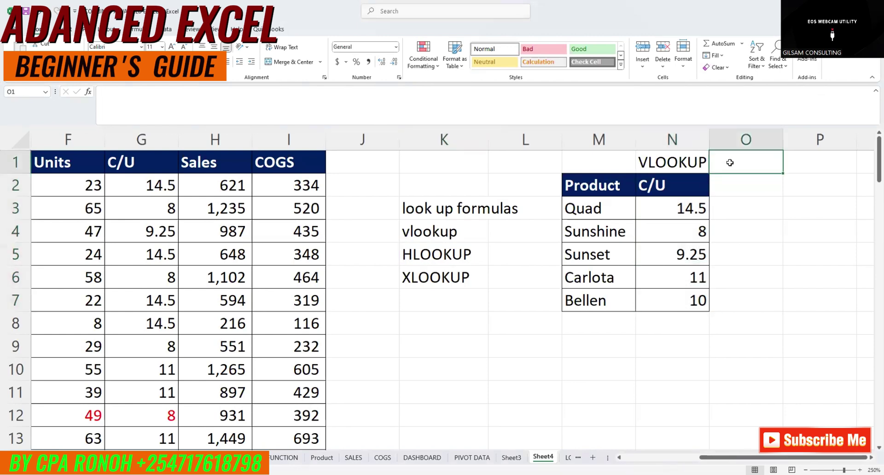
{"action": "type", "text": "HL"}
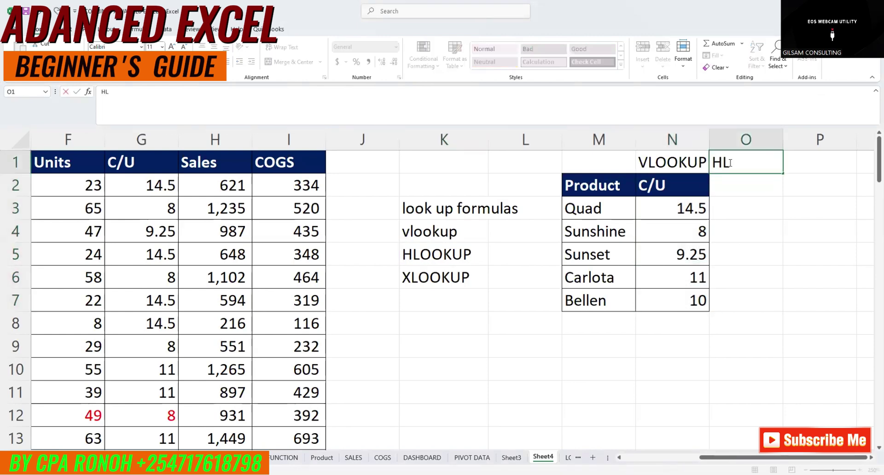
{"action": "type", "text": "OOKU"}
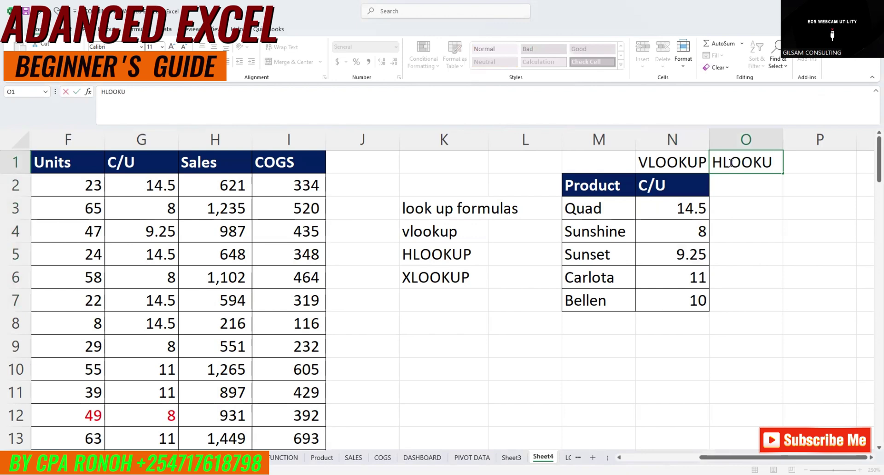
{"action": "type", "text": "P"}
{"action": "left_click", "coordinate": [720, 190]}
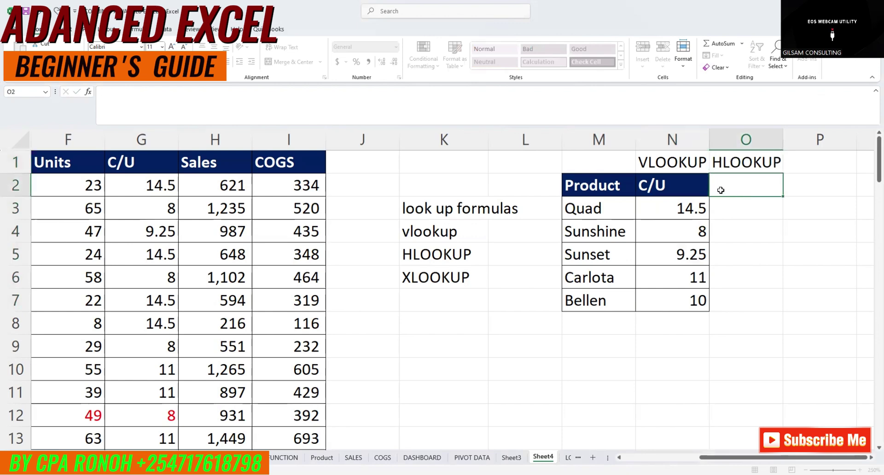
Copy the dark-blue C/U heading from N2 into O2.
{"action": "left_click", "coordinate": [688, 184]}
{"action": "key", "text": "ctrl+c"}
{"action": "left_click", "coordinate": [716, 188]}
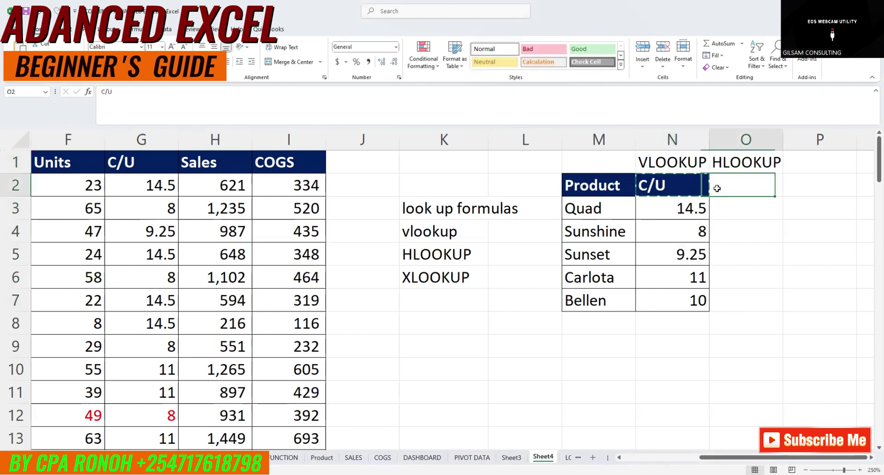
{"action": "key", "text": "ctrl+v"}
{"action": "left_click", "coordinate": [748, 228]}
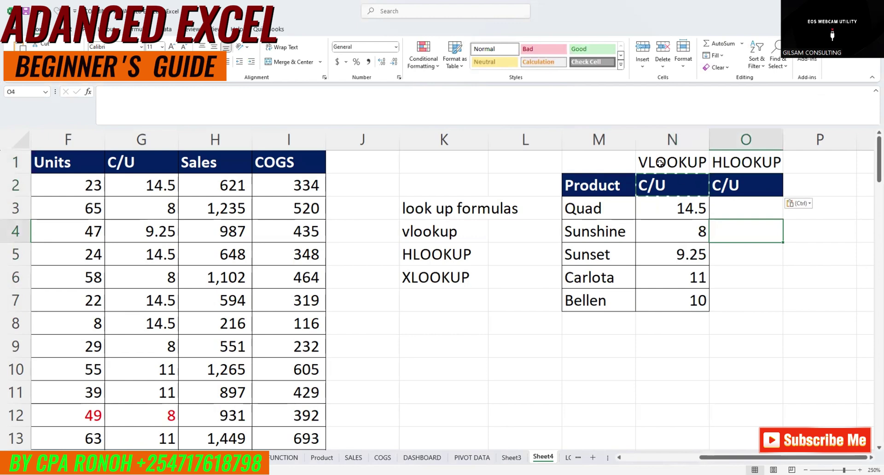
Type the notes 'V -VERTICAL' in L9 and 'H-HORIZONTAL' in L10.
{"action": "left_click", "coordinate": [519, 346]}
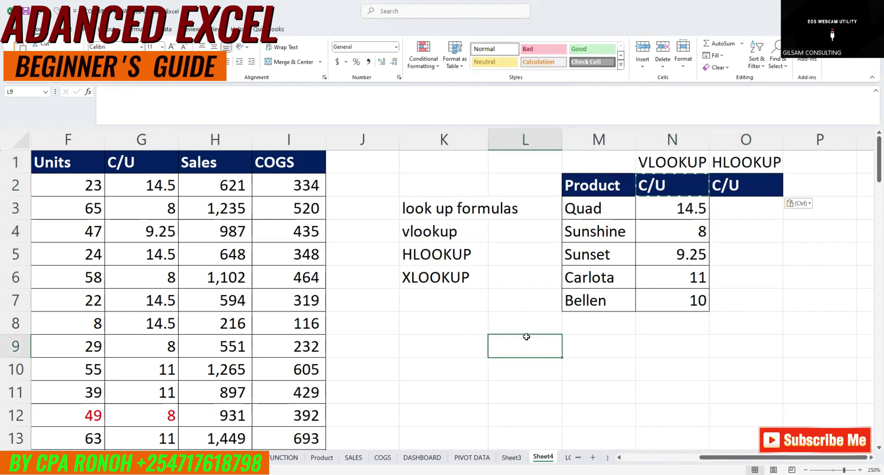
{"action": "type", "text": "V -"}
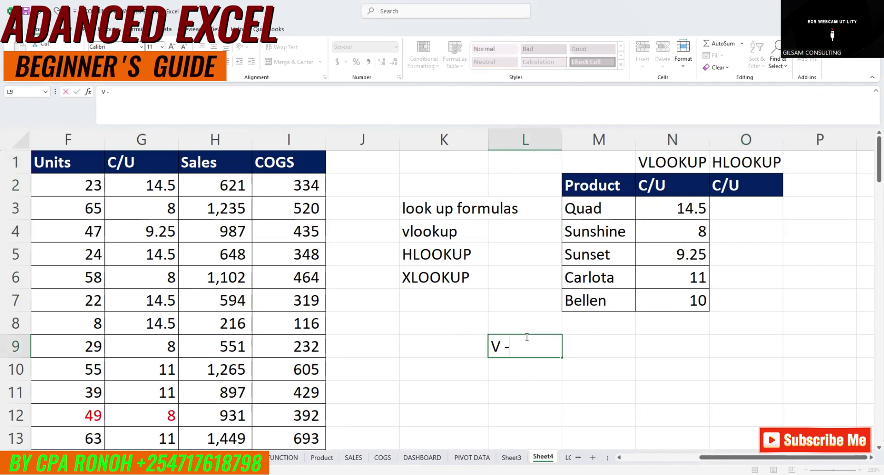
{"action": "type", "text": "VERTIC"}
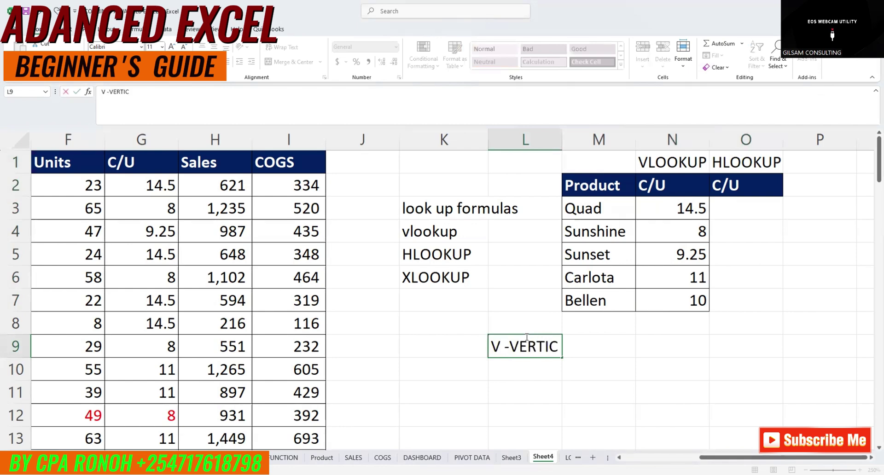
{"action": "type", "text": "AL"}
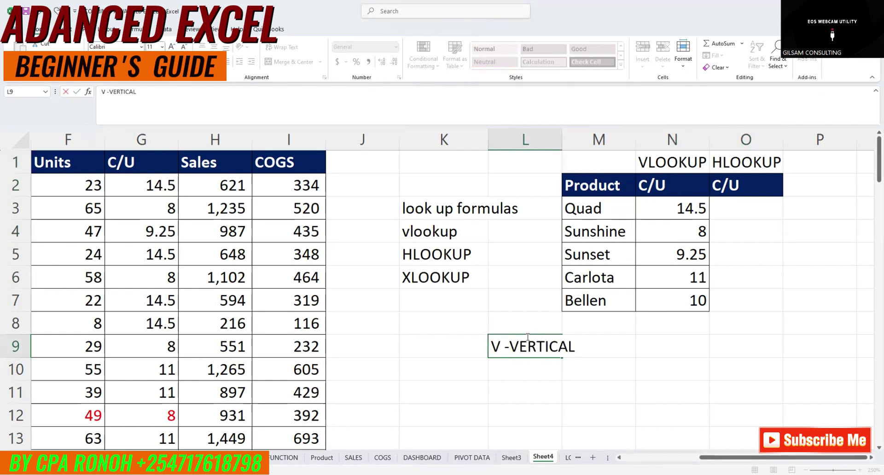
{"action": "left_click", "coordinate": [516, 368]}
{"action": "type", "text": "H"}
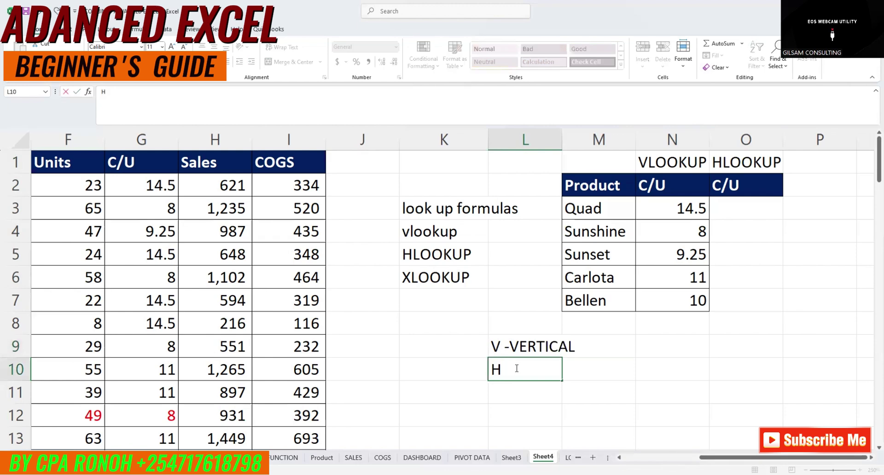
{"action": "type", "text": "-HORIZZO"}
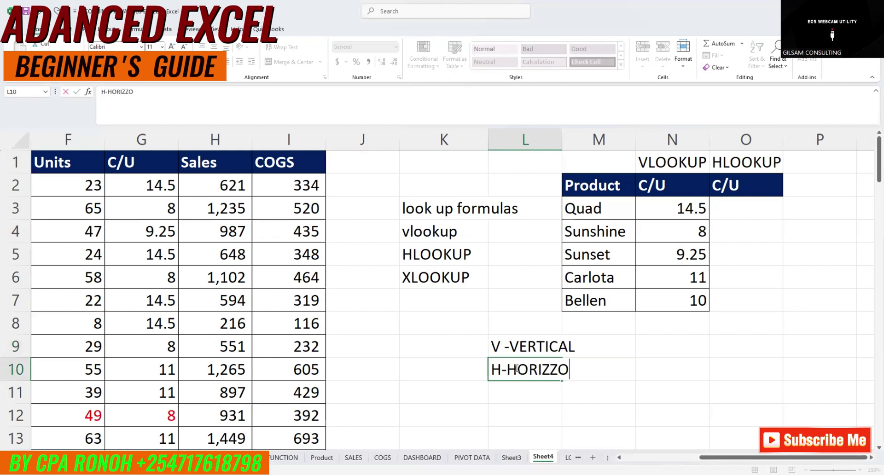
{"action": "key", "text": "BackSpace"}
{"action": "key", "text": "BackSpace"}
{"action": "type", "text": "ONTAL"}
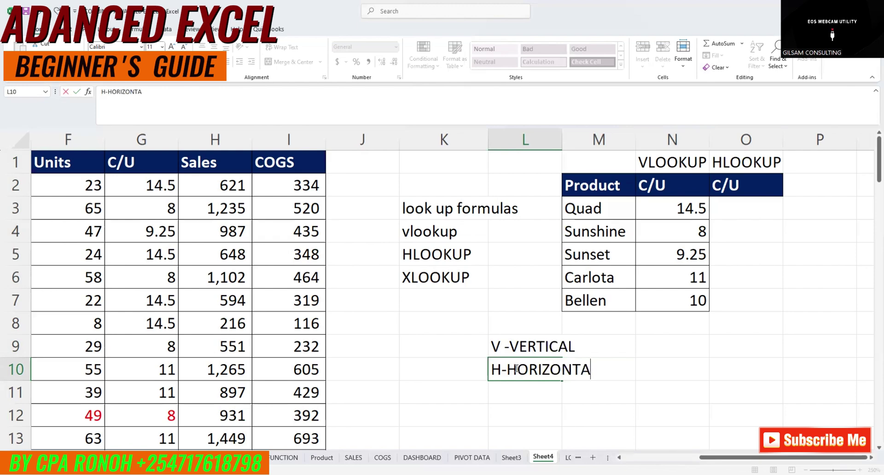
{"action": "left_click", "coordinate": [613, 420]}
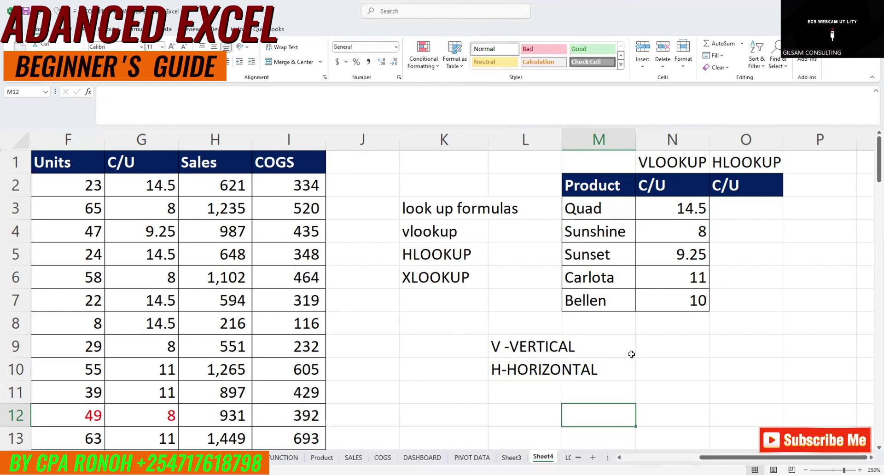
{"action": "left_click", "coordinate": [673, 210]}
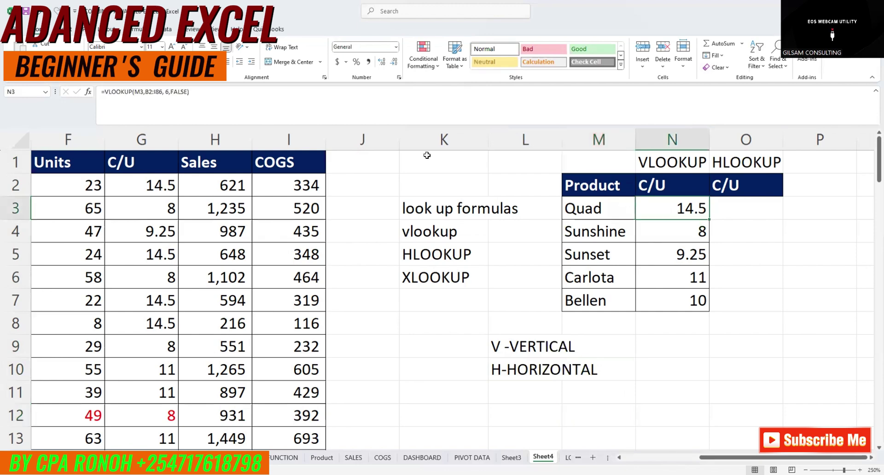
{"action": "left_click", "coordinate": [257, 110]}
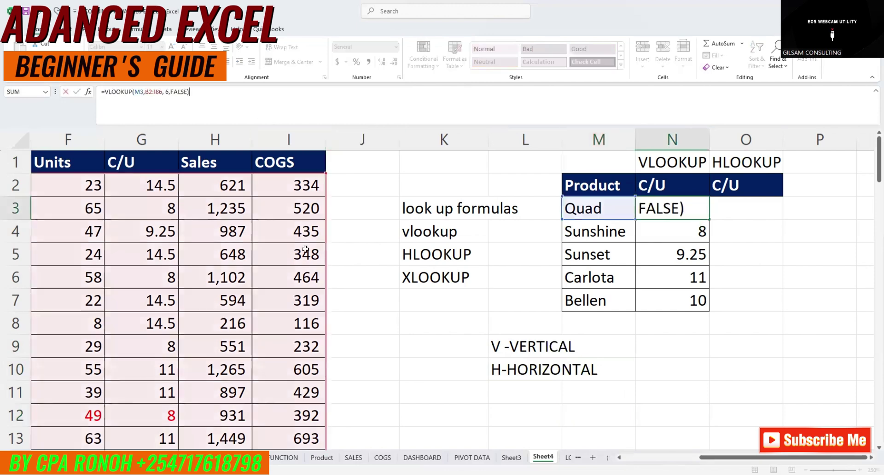
{"action": "left_click", "coordinate": [222, 133]}
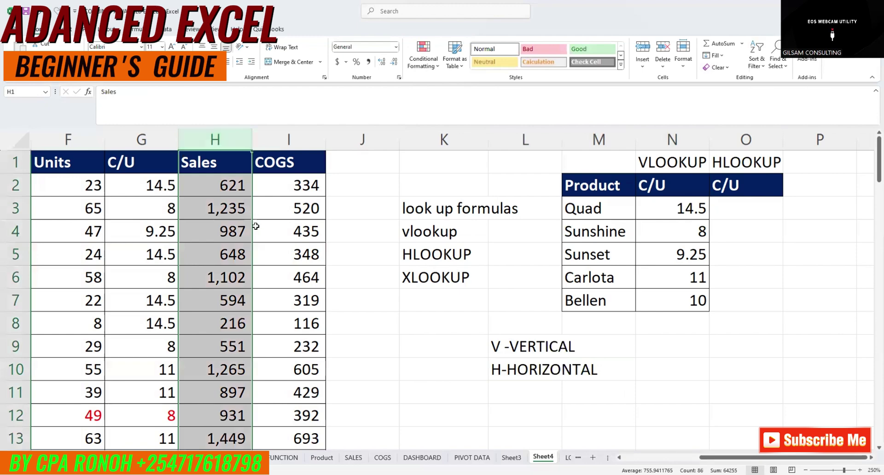
{"action": "left_click", "coordinate": [149, 135]}
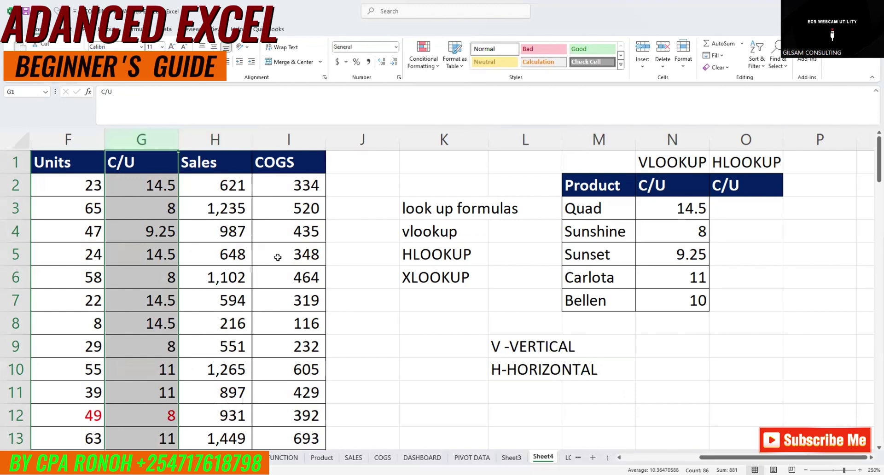
{"action": "left_click", "coordinate": [505, 372]}
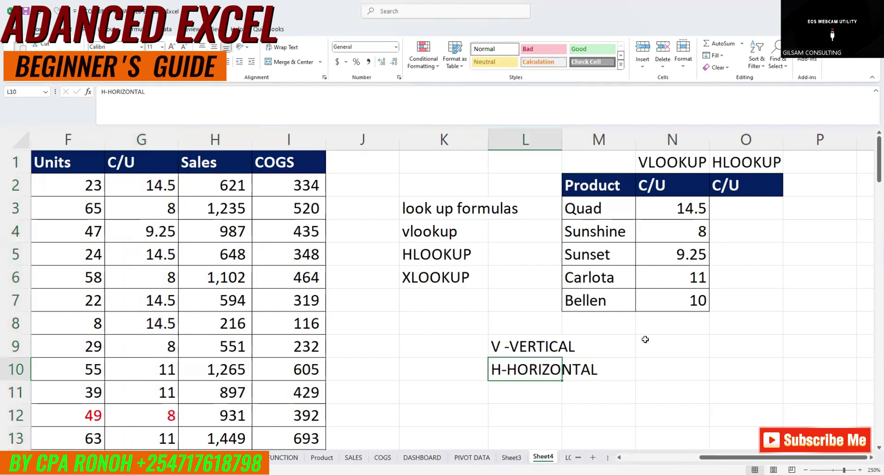
{"action": "left_click_drag", "start_coordinate": [59, 219], "coordinate": [226, 212]}
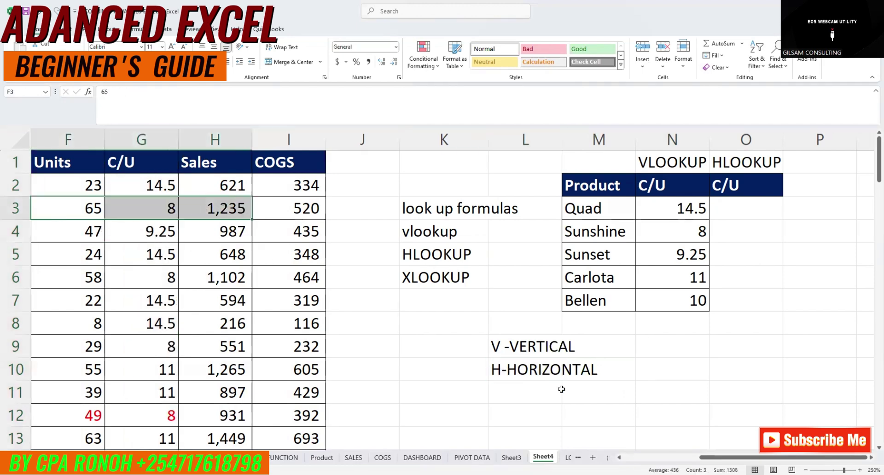
{"action": "scroll", "coordinate": [561, 389], "scroll_direction": "left", "scroll_amount": 5}
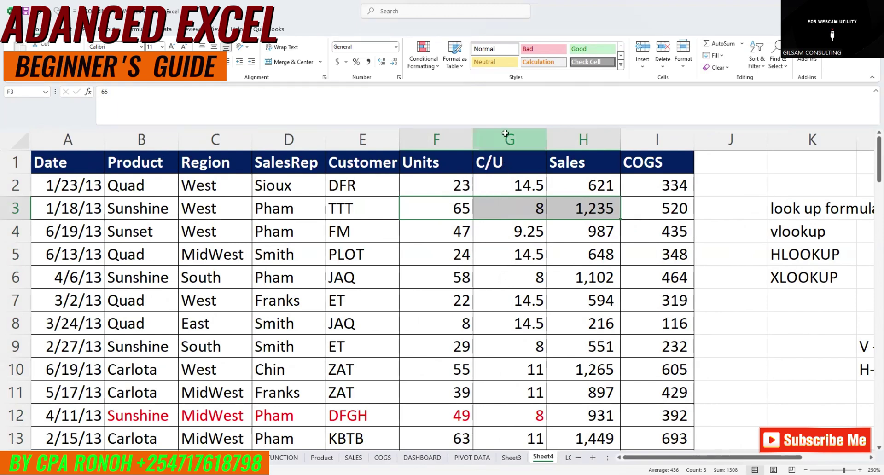
Insert three blank columns after the COGS column.
{"action": "left_click_drag", "start_coordinate": [509, 139], "coordinate": [503, 264]}
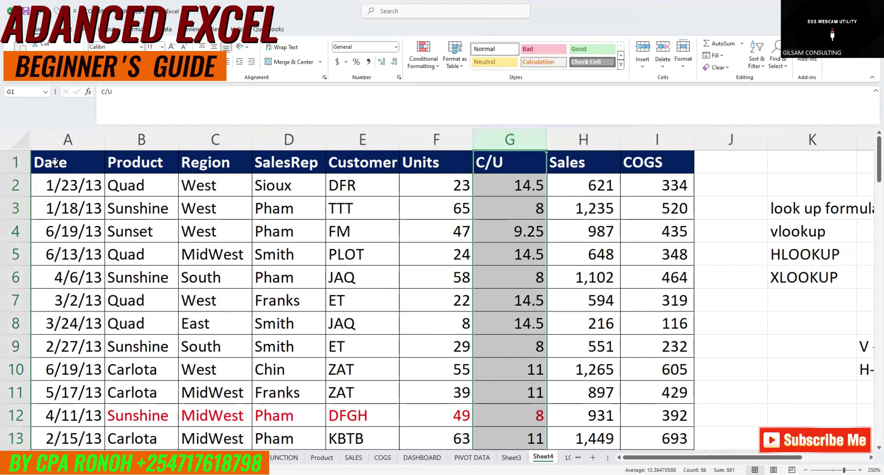
{"action": "left_click_drag", "start_coordinate": [56, 163], "coordinate": [637, 170]}
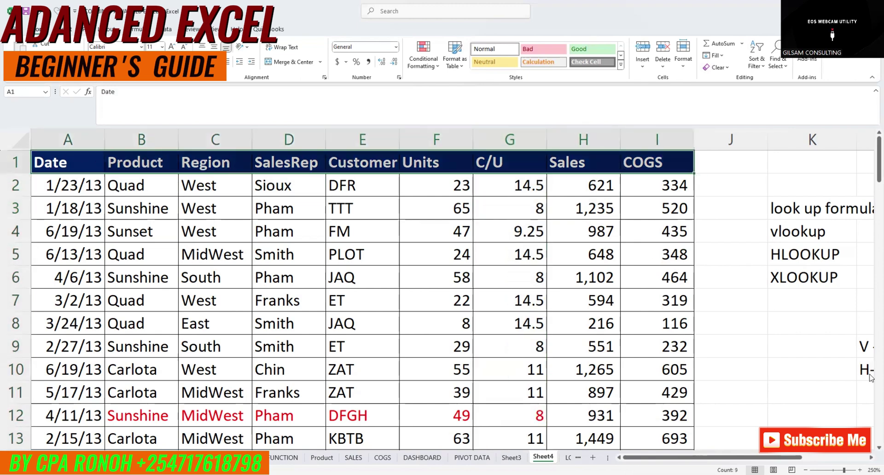
{"action": "left_click_drag", "start_coordinate": [787, 457], "coordinate": [851, 454]}
{"action": "left_click", "coordinate": [819, 208]}
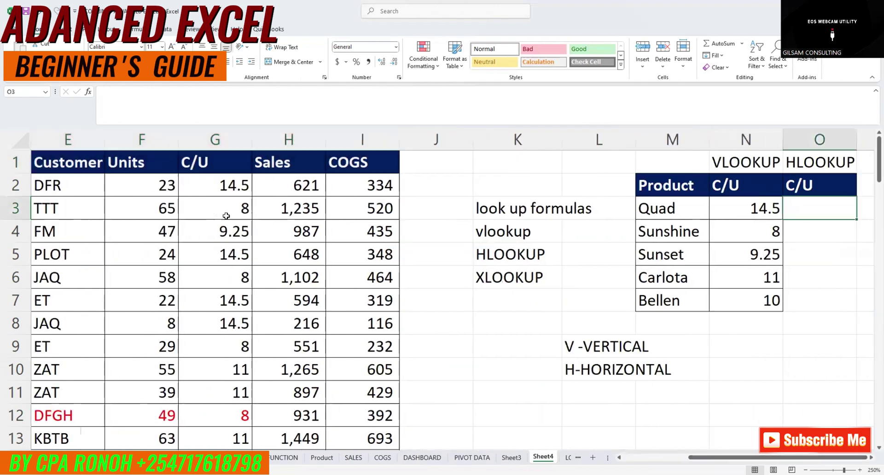
{"action": "left_click", "coordinate": [348, 161]}
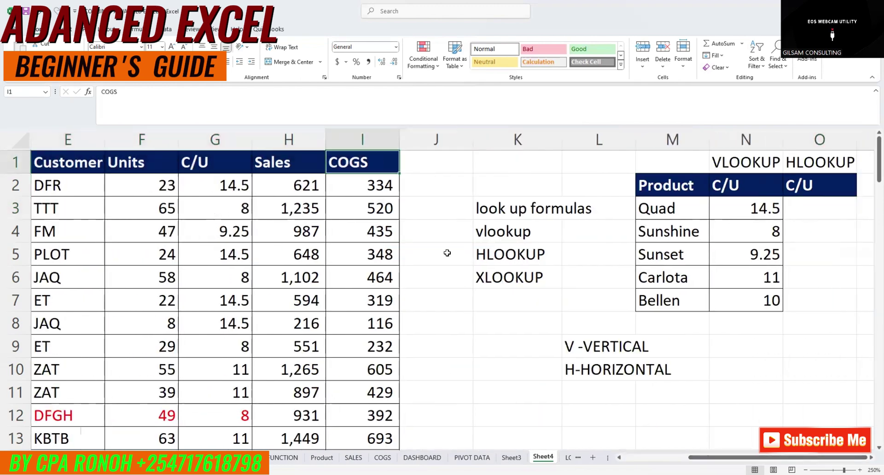
{"action": "left_click_drag", "start_coordinate": [461, 150], "coordinate": [570, 185]}
{"action": "right_click", "coordinate": [497, 220]}
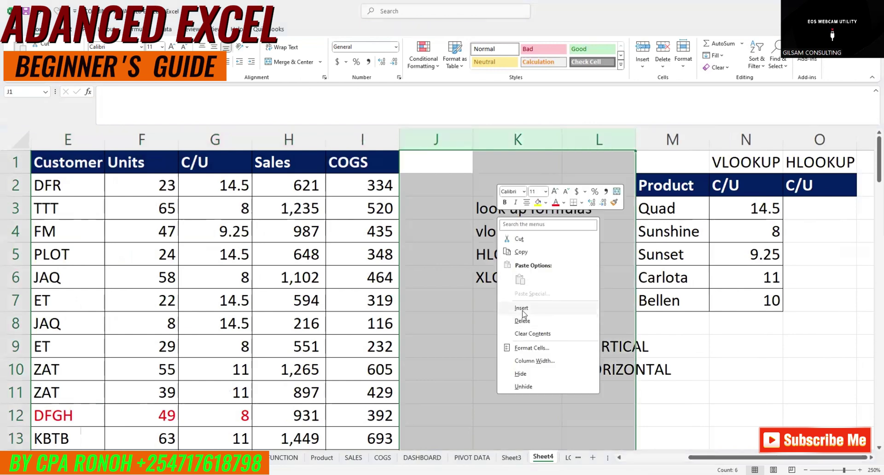
{"action": "left_click", "coordinate": [525, 309]}
Check the header cells from Date across to COGS.
{"action": "scroll", "coordinate": [322, 276], "scroll_direction": "left", "scroll_amount": 4}
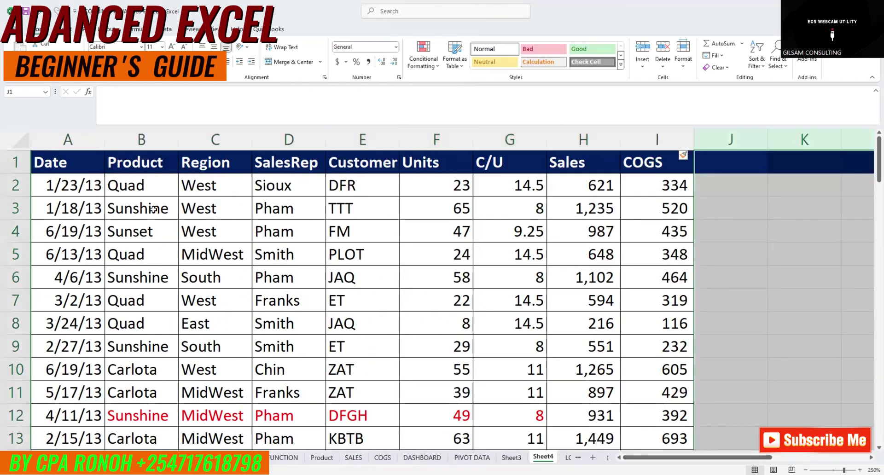
{"action": "left_click", "coordinate": [71, 163]}
{"action": "left_click", "coordinate": [139, 159]}
{"action": "left_click", "coordinate": [212, 161]}
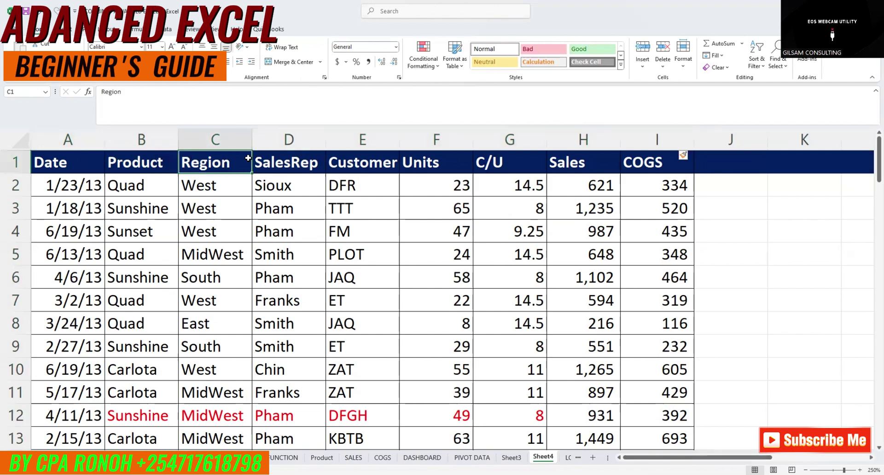
{"action": "left_click", "coordinate": [285, 161]}
{"action": "left_click", "coordinate": [359, 162]}
{"action": "left_click", "coordinate": [431, 159]}
{"action": "left_click", "coordinate": [529, 162]}
{"action": "left_click", "coordinate": [594, 162]}
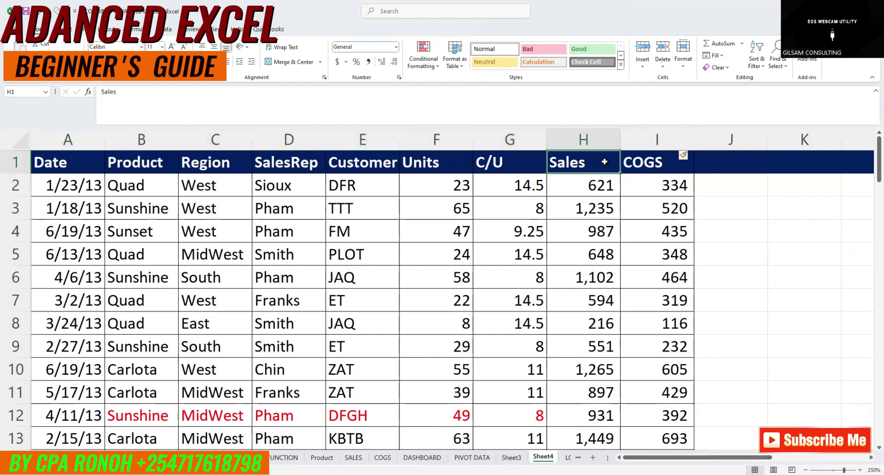
{"action": "left_click", "coordinate": [650, 163]}
{"action": "left_click_drag", "start_coordinate": [748, 456], "coordinate": [843, 457]}
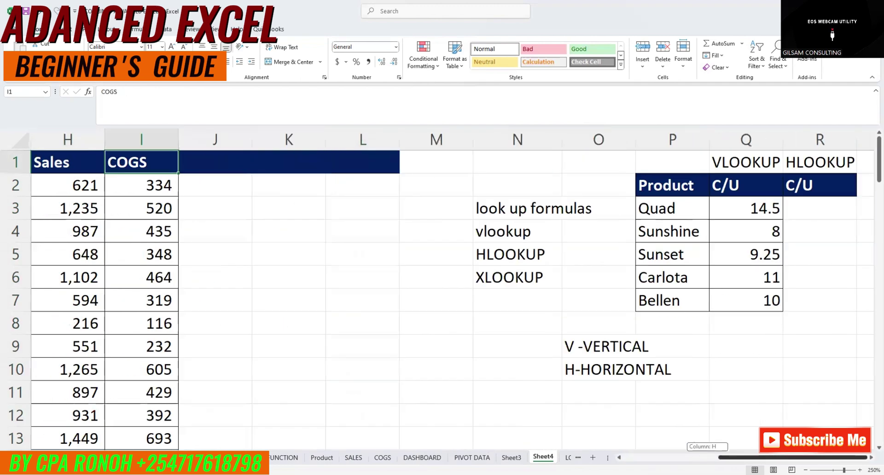
Insert four more blank columns at J through M.
{"action": "left_click", "coordinate": [217, 134]}
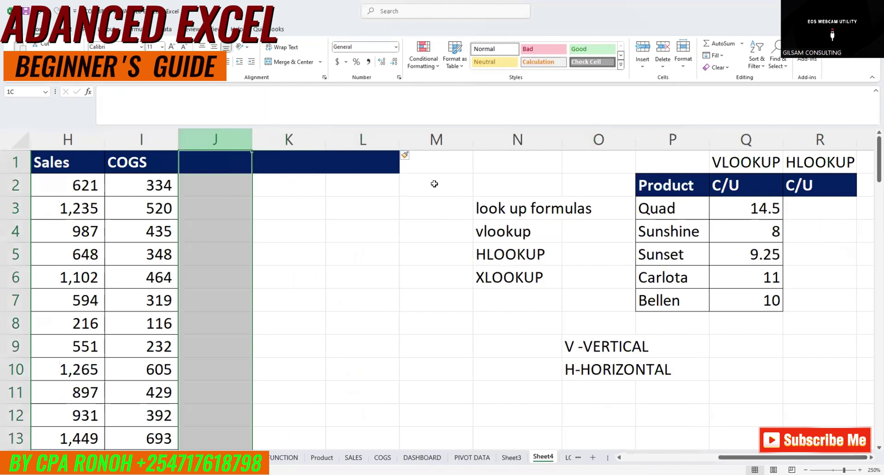
{"action": "left_click", "coordinate": [430, 307], "text": "shift"}
{"action": "right_click", "coordinate": [431, 307]}
{"action": "left_click", "coordinate": [435, 308]}
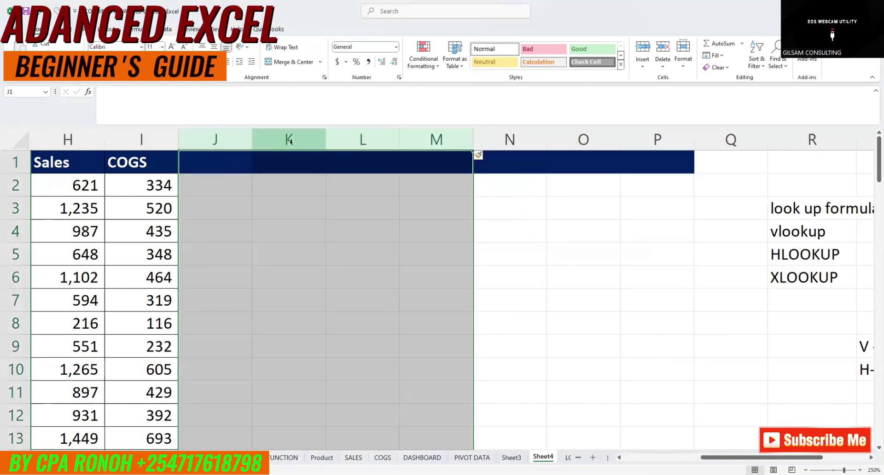
{"action": "right_click", "coordinate": [284, 142]}
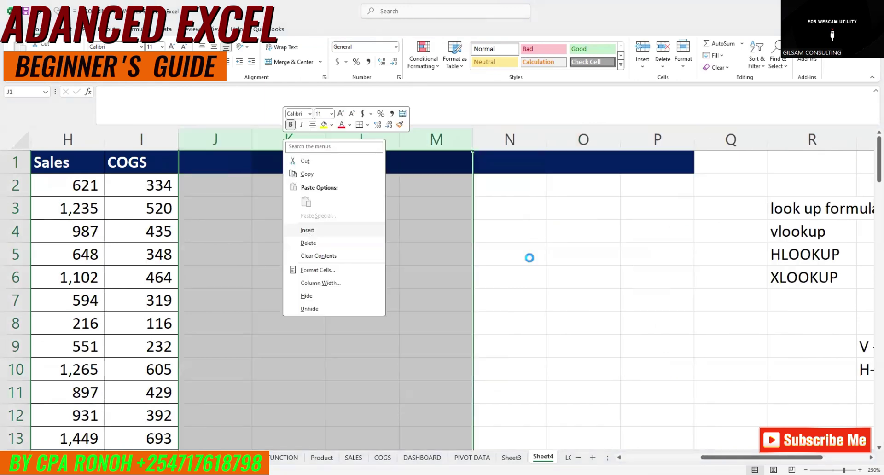
{"action": "left_click", "coordinate": [557, 274]}
Select the header row from Date to COGS to verify the layout.
{"action": "left_click_drag", "start_coordinate": [718, 457], "coordinate": [619, 449]}
{"action": "left_click", "coordinate": [732, 287]}
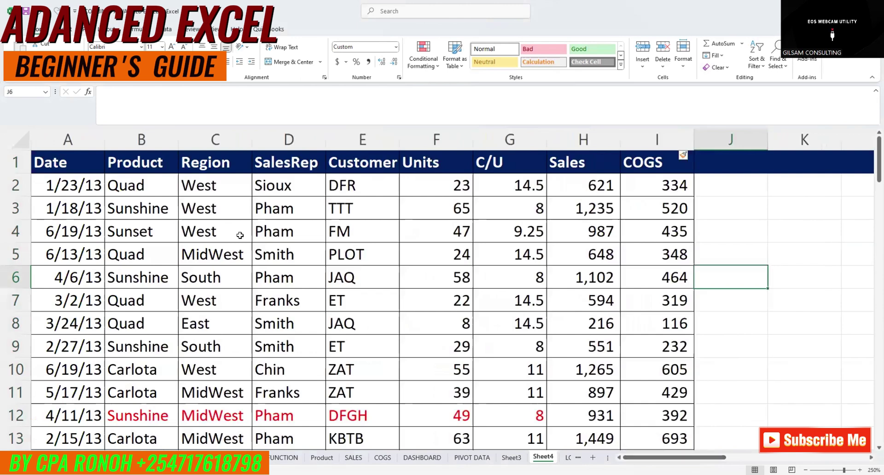
{"action": "left_click_drag", "start_coordinate": [55, 169], "coordinate": [627, 161]}
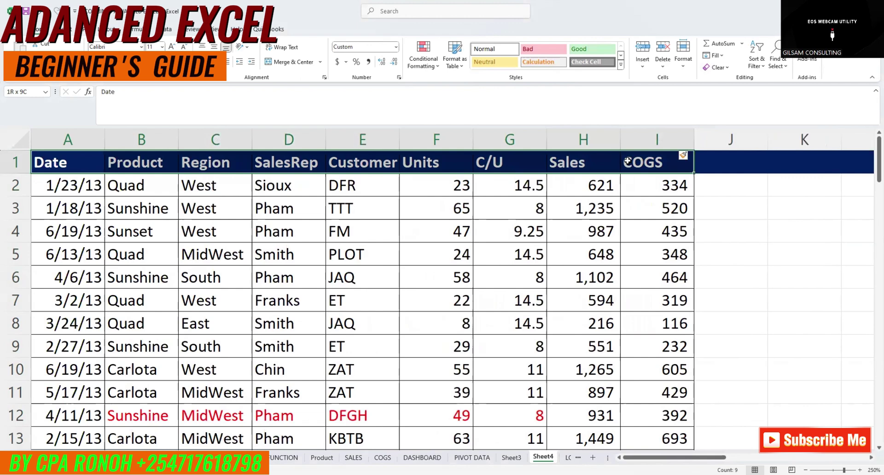
{"action": "left_click_drag", "start_coordinate": [627, 161], "coordinate": [627, 161]}
{"action": "left_click", "coordinate": [582, 230]}
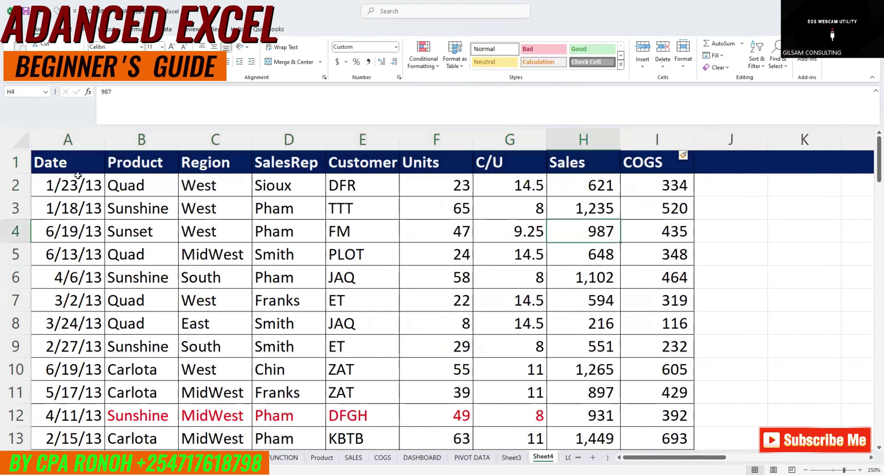
{"action": "left_click_drag", "start_coordinate": [53, 167], "coordinate": [396, 167]}
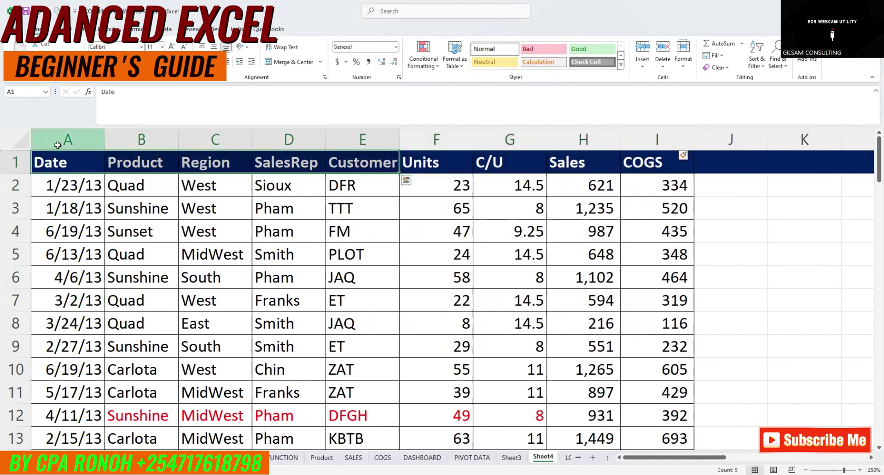
Copy sales columns A:I and open Paste Special with K1 as the destination.
{"action": "left_click", "coordinate": [58, 141]}
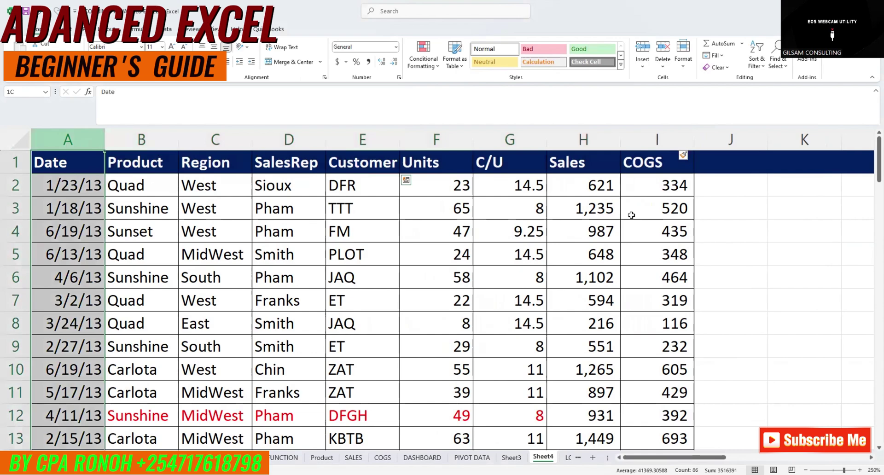
{"action": "key", "text": "ctrl+shift+Right"}
{"action": "left_click_drag", "start_coordinate": [676, 458], "coordinate": [725, 448]}
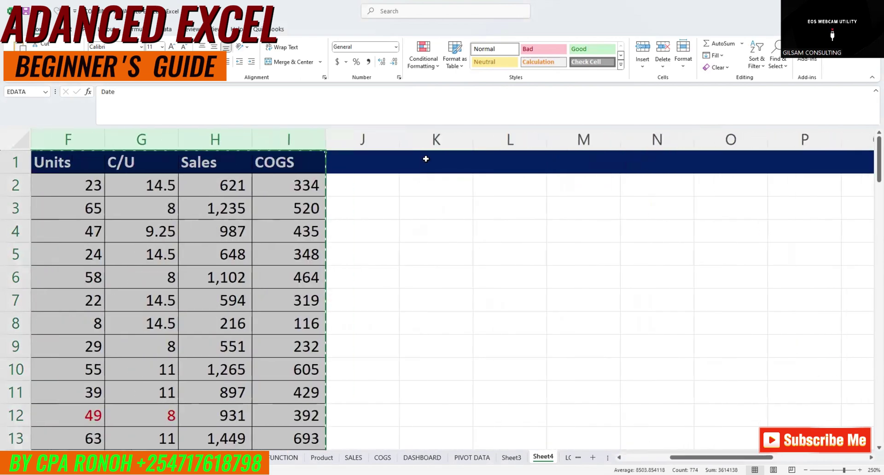
{"action": "left_click", "coordinate": [430, 162]}
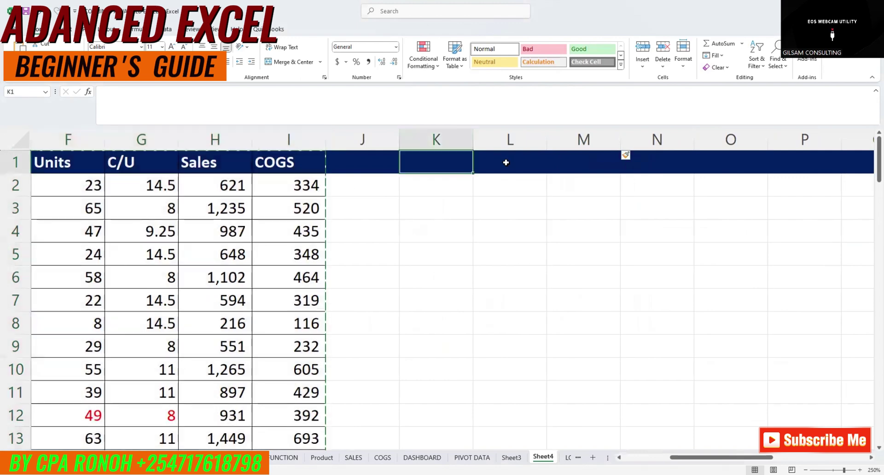
{"action": "key", "text": "Right"}
{"action": "key", "text": "Right"}
{"action": "key", "text": "Right"}
{"action": "key", "text": "Right"}
{"action": "key", "text": "Right"}
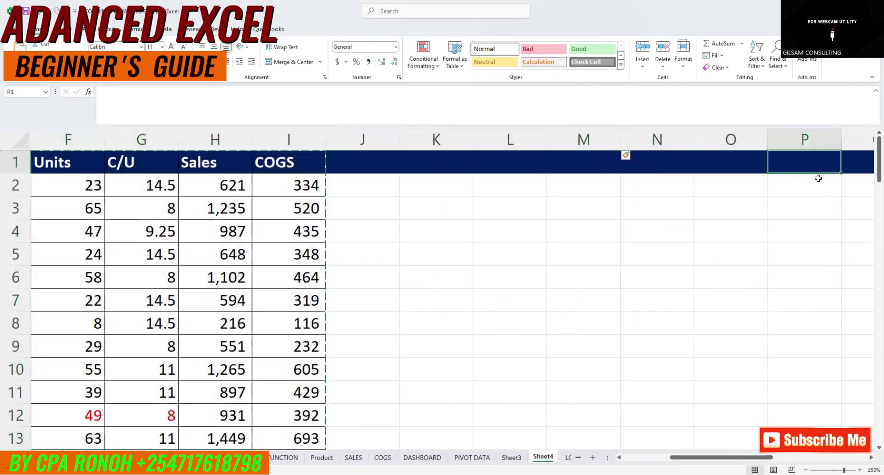
{"action": "left_click_drag", "start_coordinate": [712, 457], "coordinate": [666, 455]}
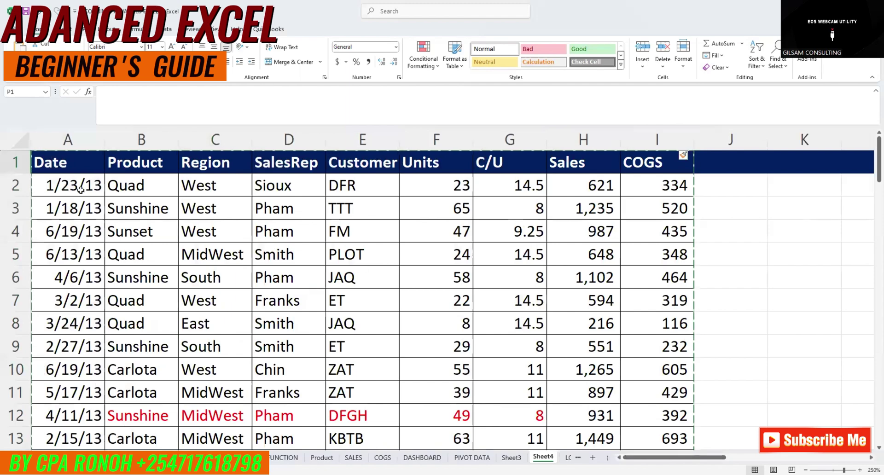
{"action": "left_click", "coordinate": [49, 142]}
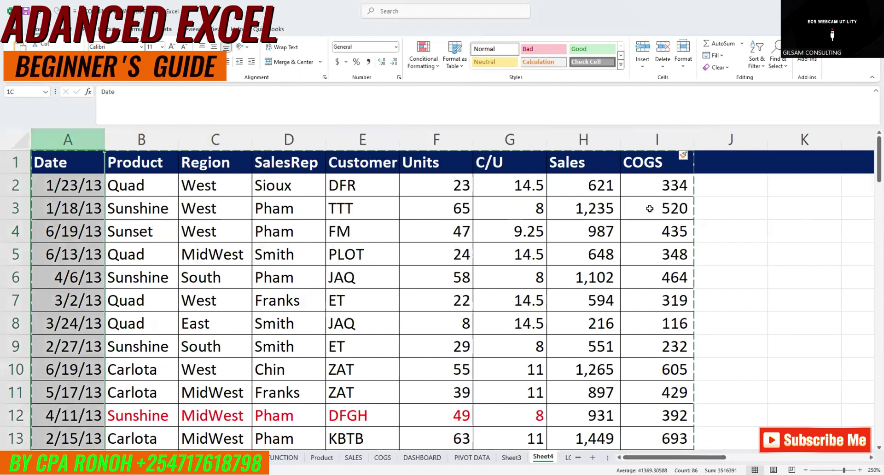
{"action": "left_click_drag", "start_coordinate": [650, 209], "coordinate": [639, 285]}
{"action": "left_click_drag", "start_coordinate": [654, 457], "coordinate": [685, 459]}
{"action": "left_click", "coordinate": [419, 164]}
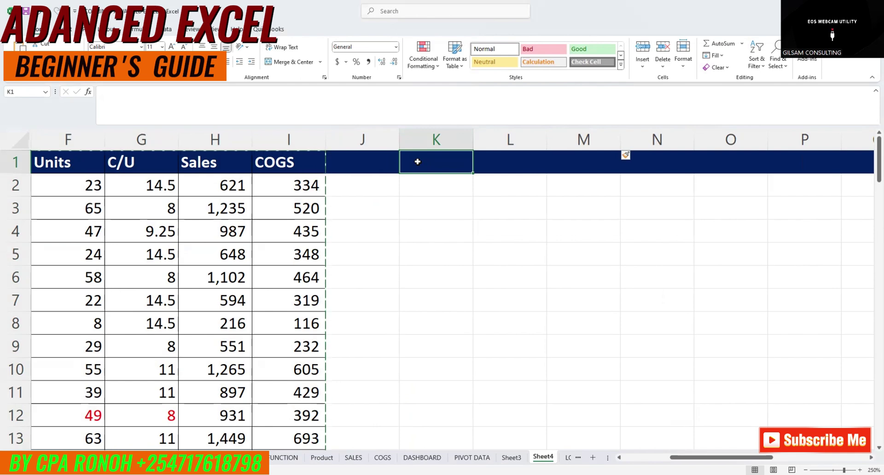
{"action": "key", "text": "ctrl+alt+v"}
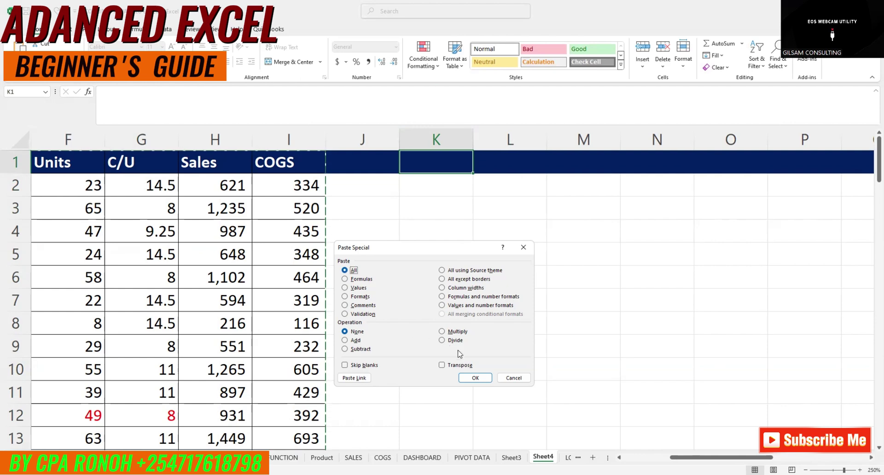
Attempt a transposed paste at K1 and dismiss the paste-area size error.
{"action": "left_click", "coordinate": [442, 366]}
{"action": "left_click", "coordinate": [474, 378]}
{"action": "left_click", "coordinate": [448, 269]}
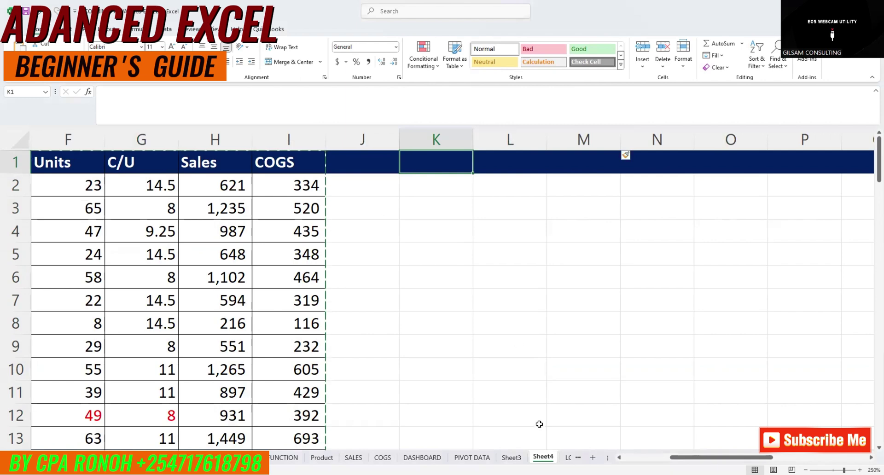
Paste just the Date-to-COGS header row transposed into K1:K9.
{"action": "left_click_drag", "start_coordinate": [661, 458], "coordinate": [615, 458]}
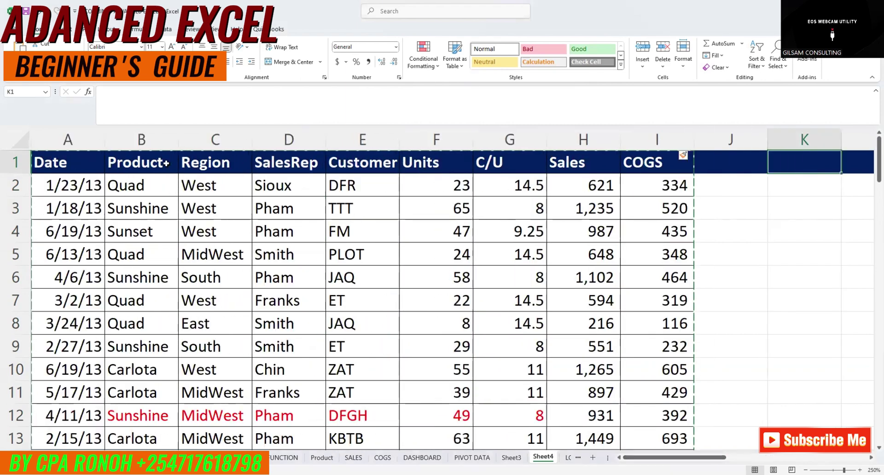
{"action": "left_click_drag", "start_coordinate": [92, 163], "coordinate": [675, 167]}
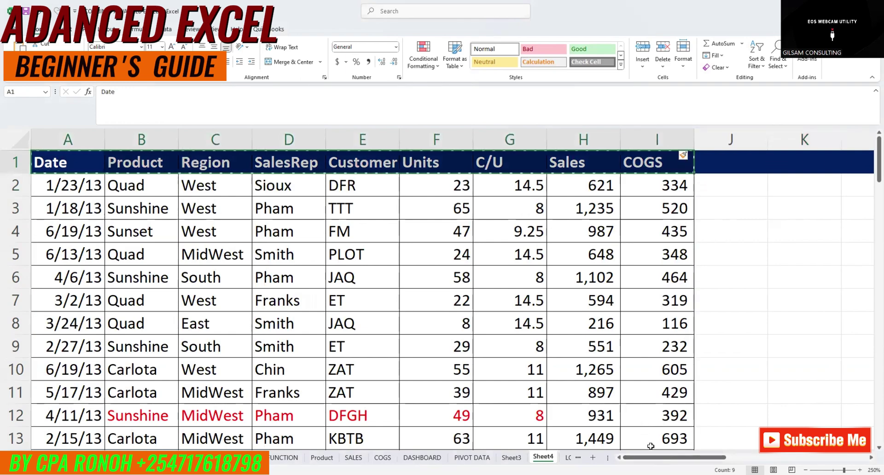
{"action": "scroll", "coordinate": [651, 453], "scroll_direction": "right", "scroll_amount": 3}
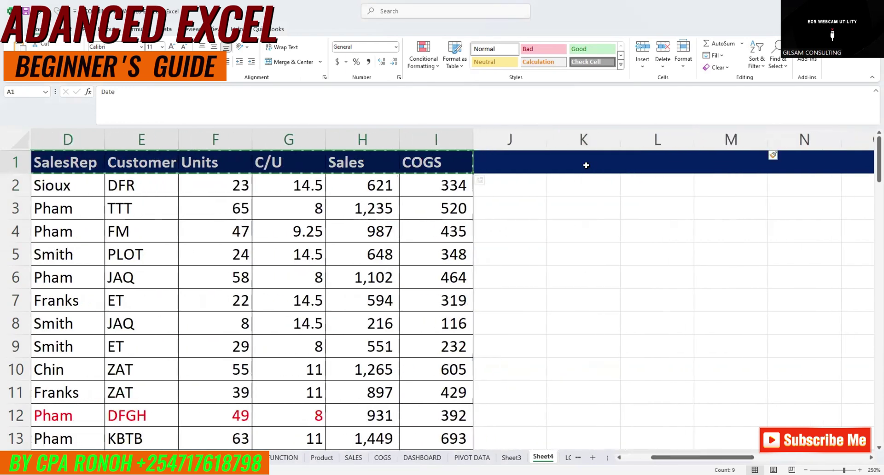
{"action": "left_click", "coordinate": [586, 165]}
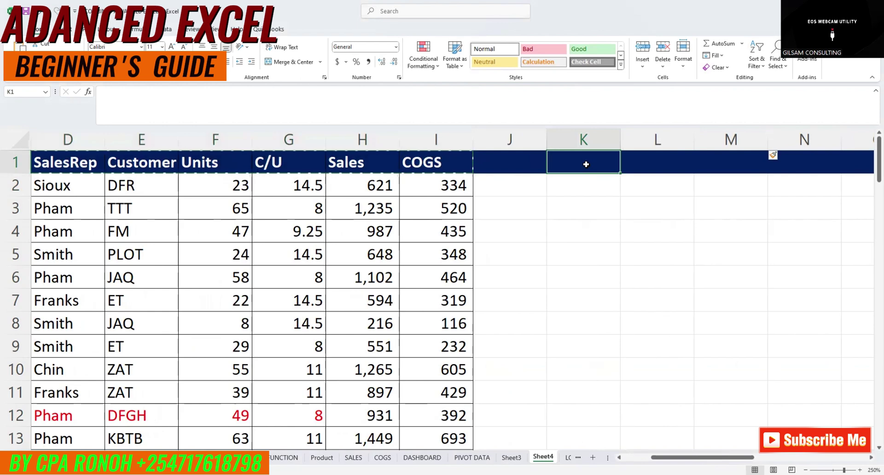
{"action": "key", "text": "ctrl+alt+v"}
{"action": "left_click", "coordinate": [352, 288]}
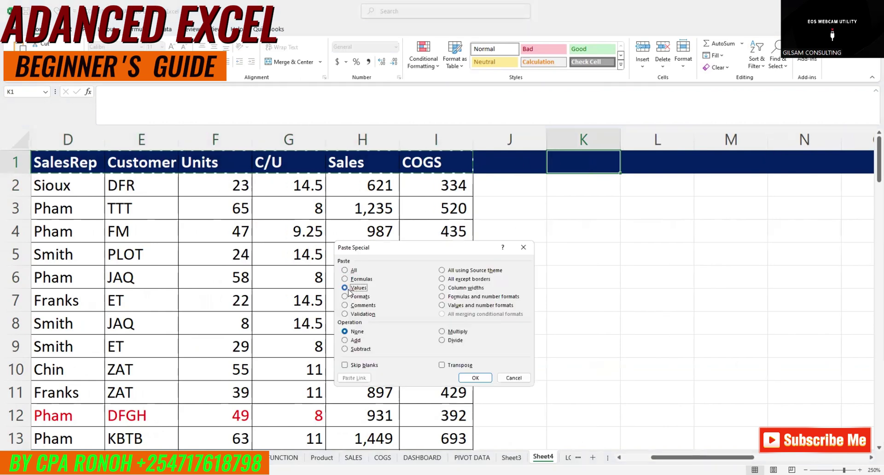
{"action": "left_click", "coordinate": [350, 270]}
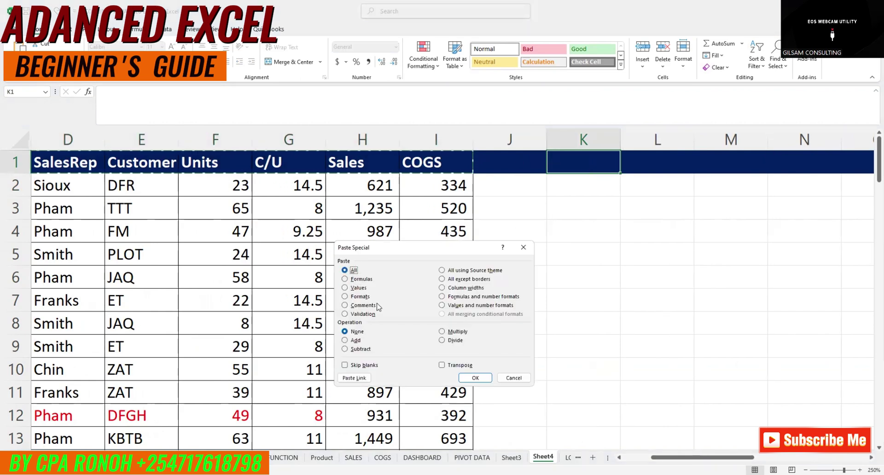
{"action": "left_click", "coordinate": [444, 366]}
{"action": "left_click", "coordinate": [476, 377]}
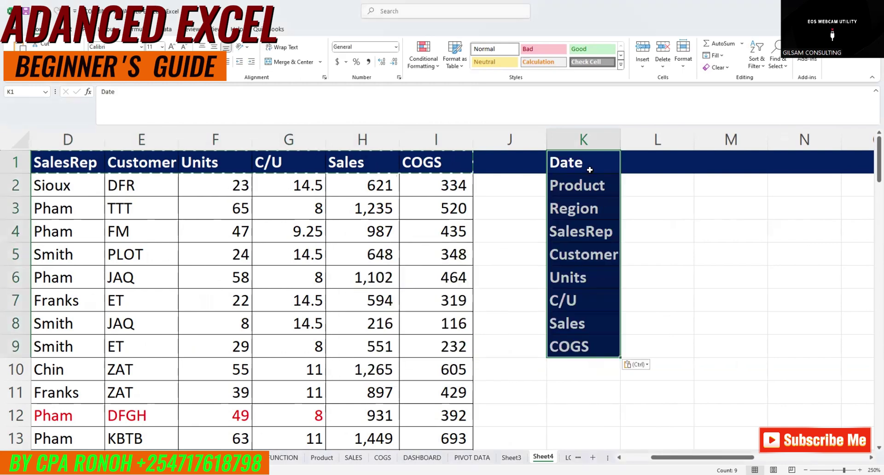
{"action": "left_click", "coordinate": [663, 253]}
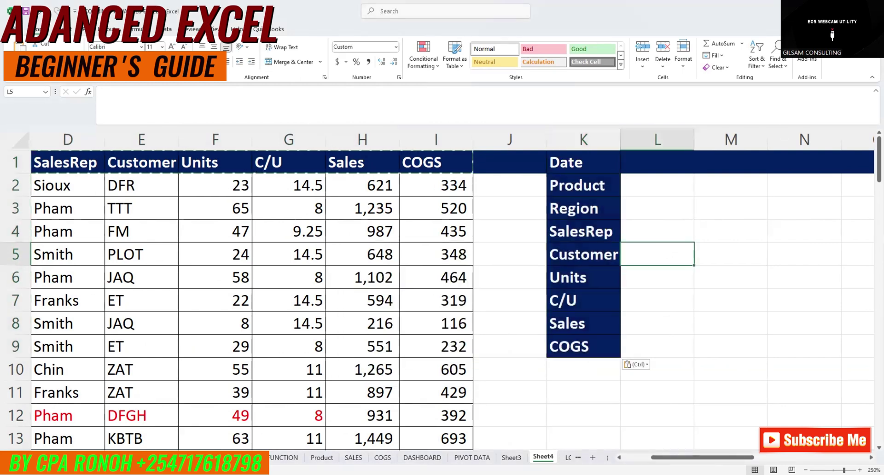
Copy all sales records from A2:I2 down to the last row.
{"action": "scroll", "coordinate": [245, 252], "scroll_direction": "left", "scroll_amount": 3}
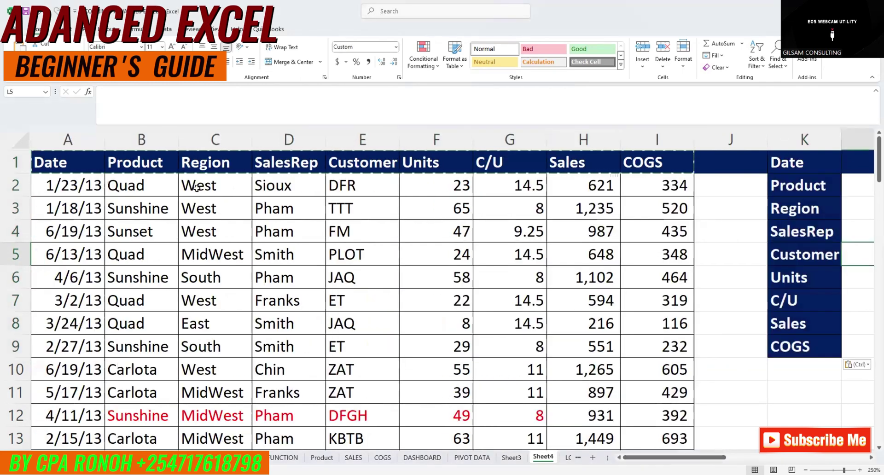
{"action": "left_click_drag", "start_coordinate": [64, 186], "coordinate": [627, 193]}
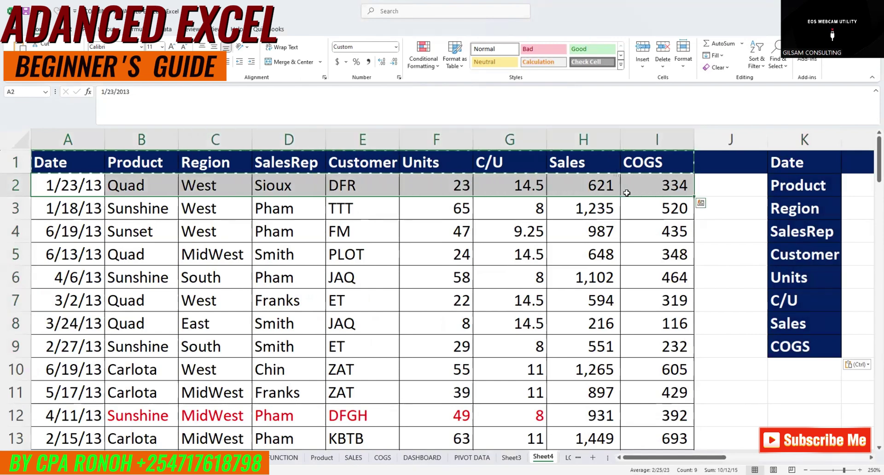
{"action": "key", "text": "ctrl+shift+Down"}
{"action": "key", "text": "ctrl+c"}
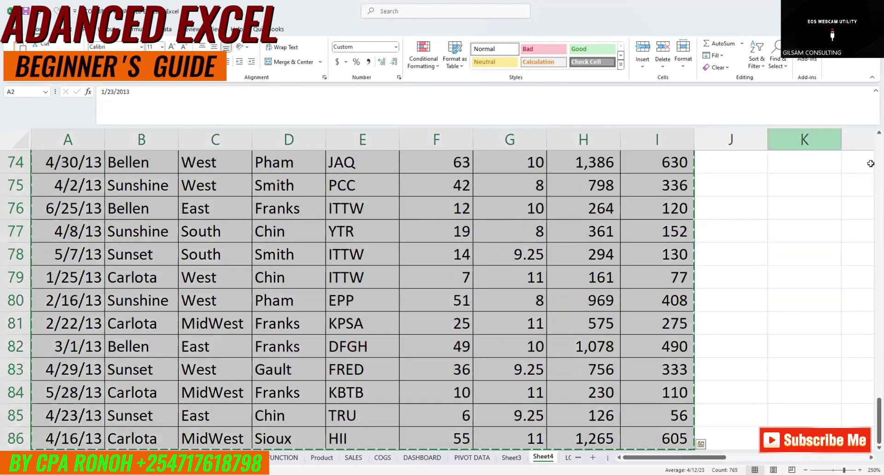
{"action": "scroll", "coordinate": [654, 268], "scroll_direction": "up", "scroll_amount": 15}
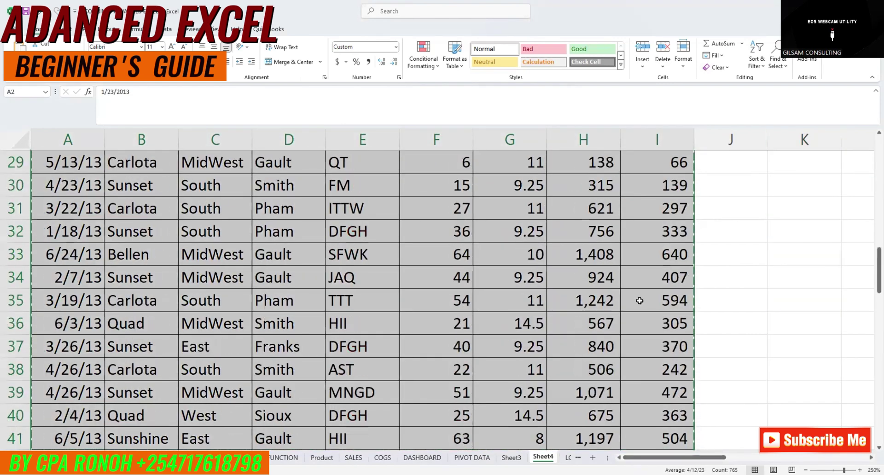
{"action": "scroll", "coordinate": [870, 453], "scroll_direction": "up", "scroll_amount": 10}
{"action": "left_click", "coordinate": [871, 457]}
{"action": "scroll", "coordinate": [630, 198], "scroll_direction": "right", "scroll_amount": 2}
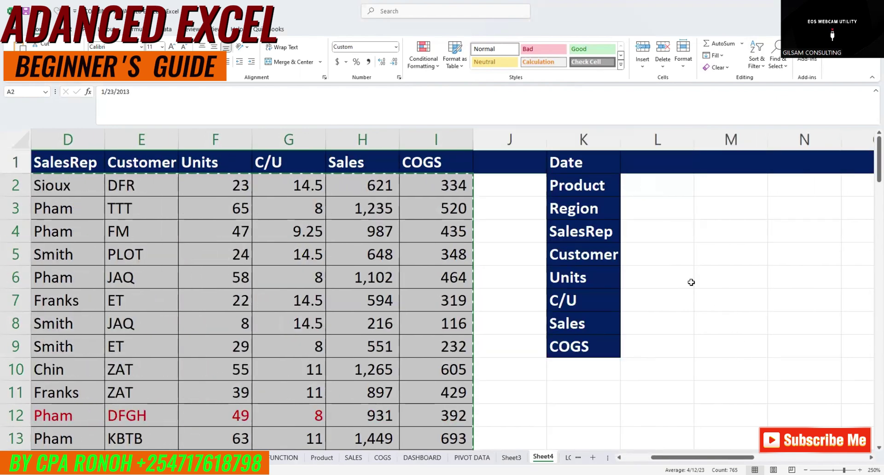
Paste the records transposed starting at L1.
{"action": "left_click", "coordinate": [643, 165]}
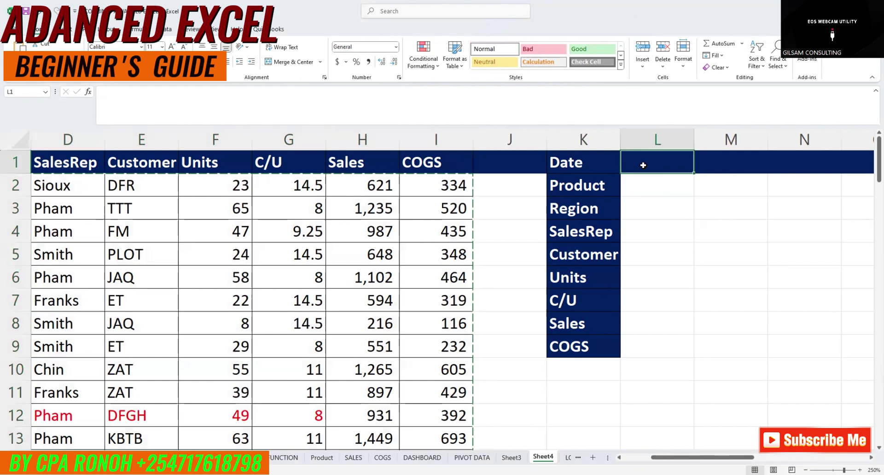
{"action": "key", "text": "ctrl+alt+v"}
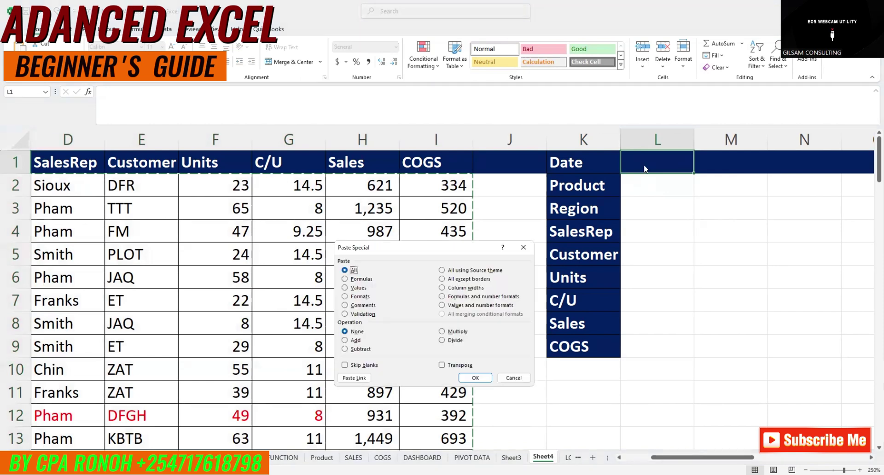
{"action": "left_click", "coordinate": [442, 365]}
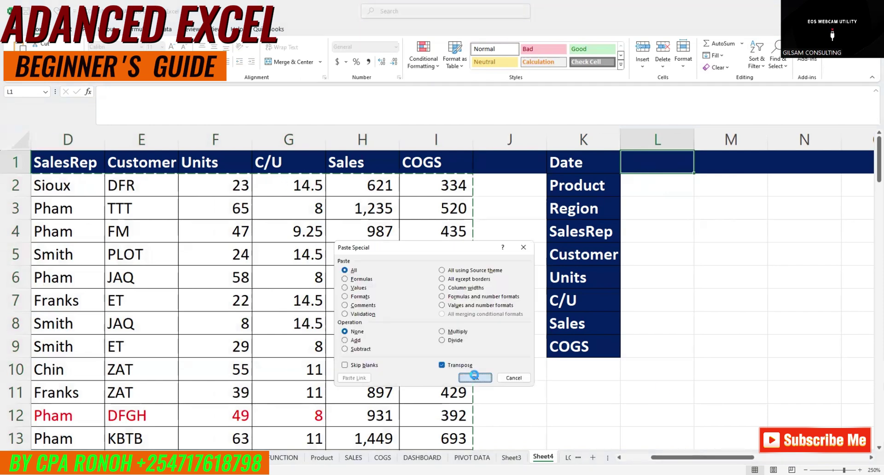
{"action": "left_click", "coordinate": [474, 376]}
{"action": "left_click_drag", "start_coordinate": [667, 457], "coordinate": [644, 457]}
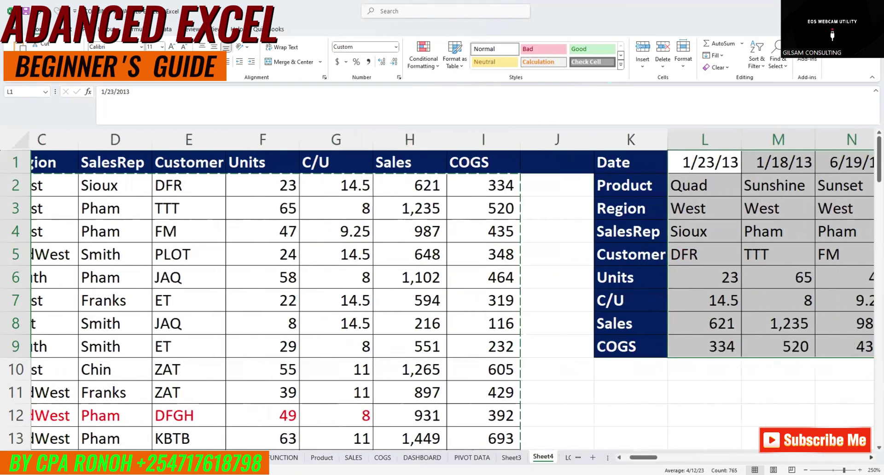
{"action": "scroll", "coordinate": [385, 223], "scroll_direction": "right", "scroll_amount": 5}
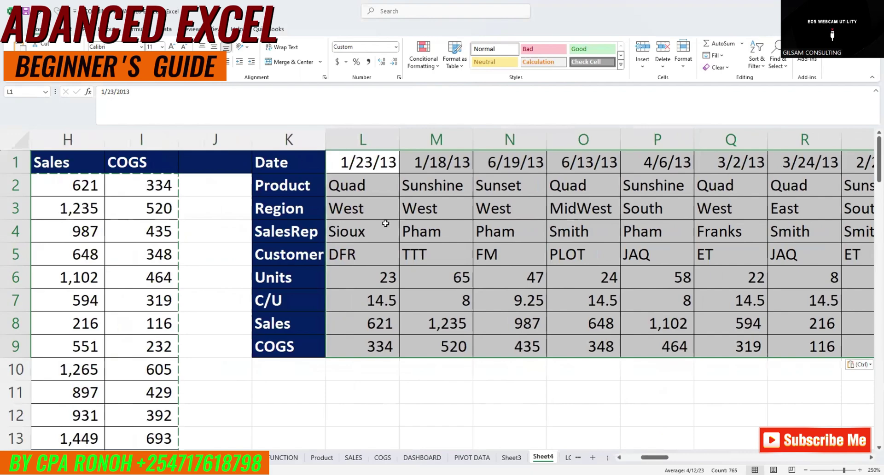
{"action": "left_click", "coordinate": [385, 223]}
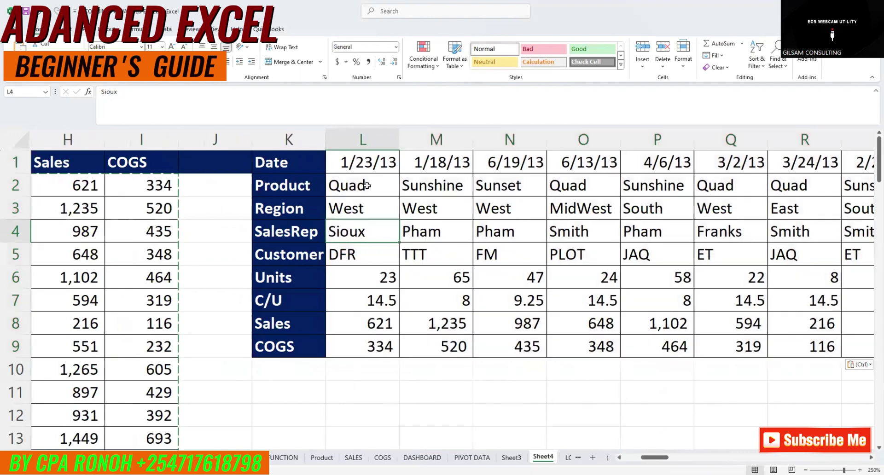
Select record columns L through CR and right-align their entries.
{"action": "left_click", "coordinate": [365, 138]}
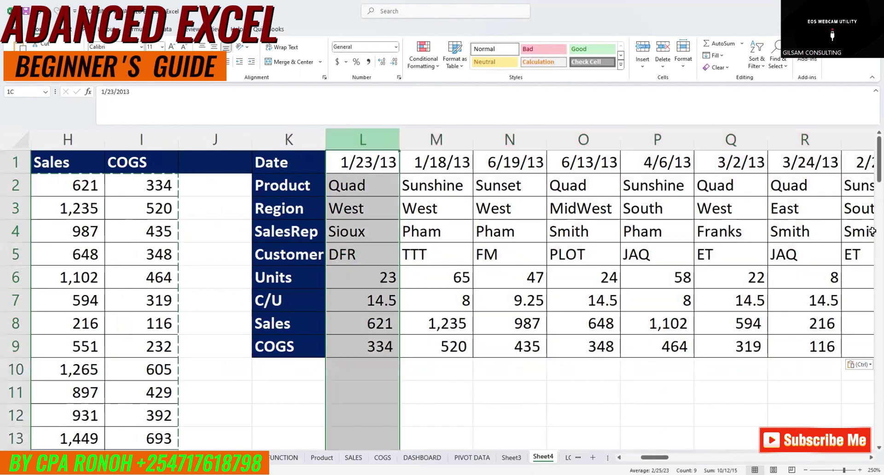
{"action": "left_click_drag", "start_coordinate": [872, 231], "coordinate": [872, 231]}
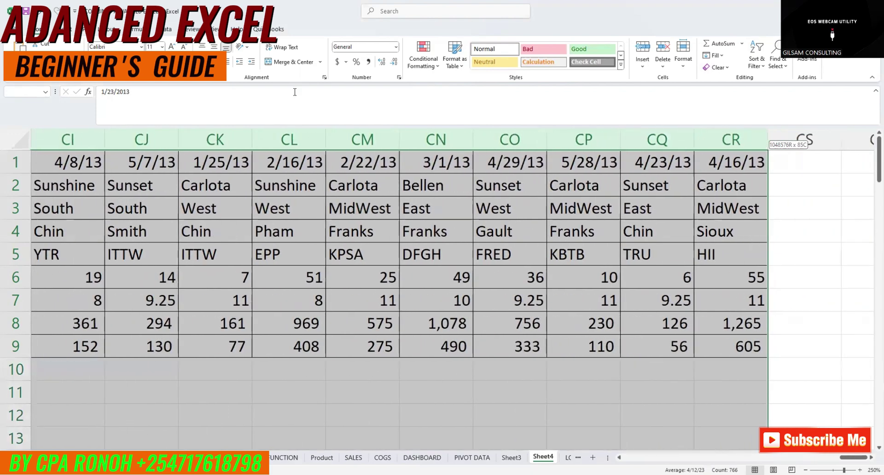
{"action": "left_click_drag", "start_coordinate": [294, 92], "coordinate": [295, 92]}
{"action": "key", "text": "ctrl+BackSpace"}
Deselect the columns, mark K12 for a new table, and select the original Product header.
{"action": "left_click", "coordinate": [489, 365]}
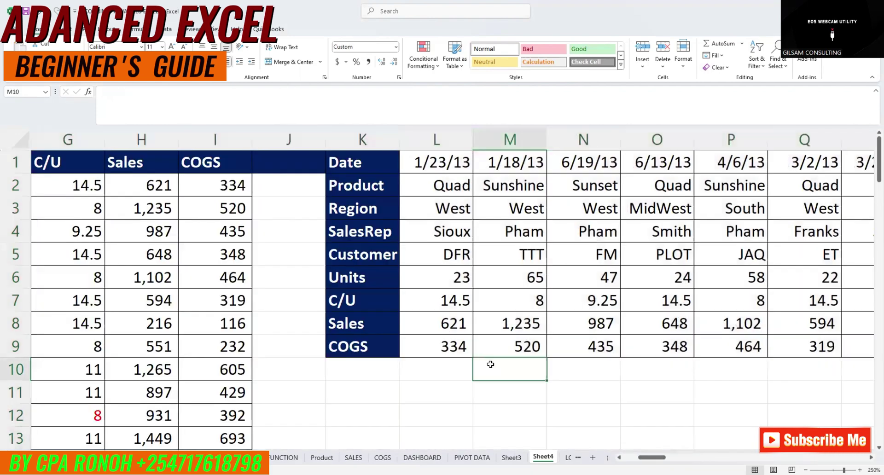
{"action": "scroll", "coordinate": [415, 339], "scroll_direction": "down", "scroll_amount": 2}
{"action": "left_click", "coordinate": [363, 294]}
{"action": "left_click", "coordinate": [383, 269]}
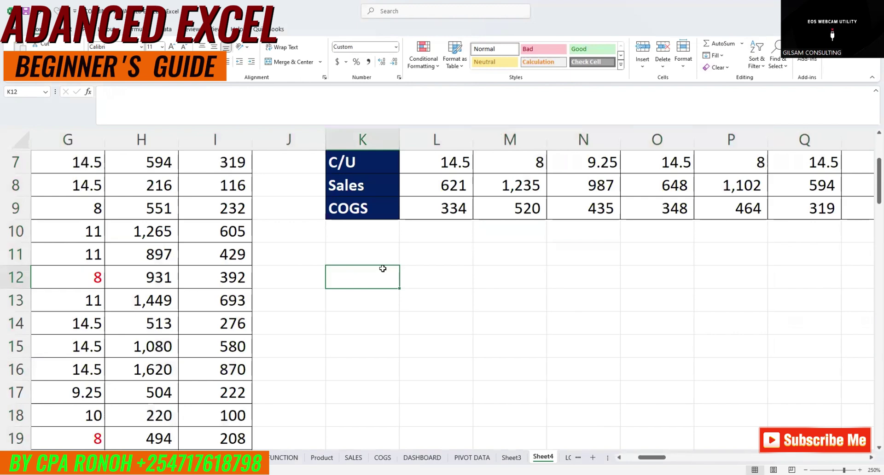
{"action": "scroll", "coordinate": [216, 386], "scroll_direction": "up", "scroll_amount": 2}
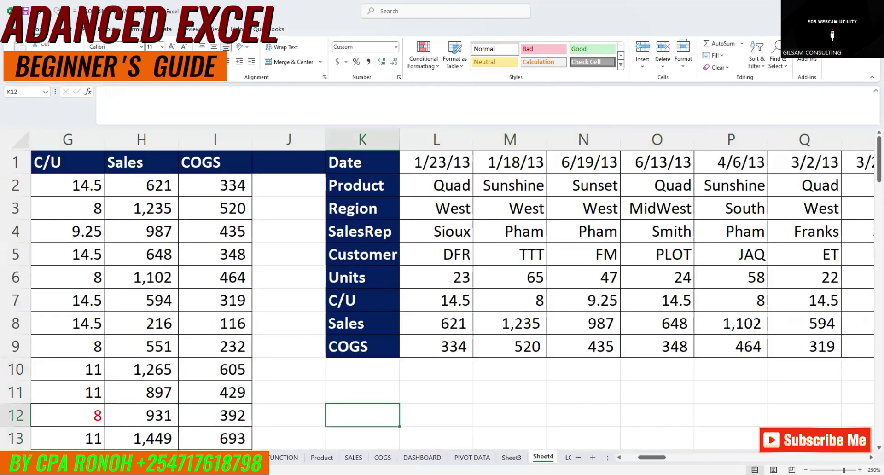
{"action": "scroll", "coordinate": [364, 302], "scroll_direction": "left", "scroll_amount": 3}
{"action": "left_click", "coordinate": [156, 161]}
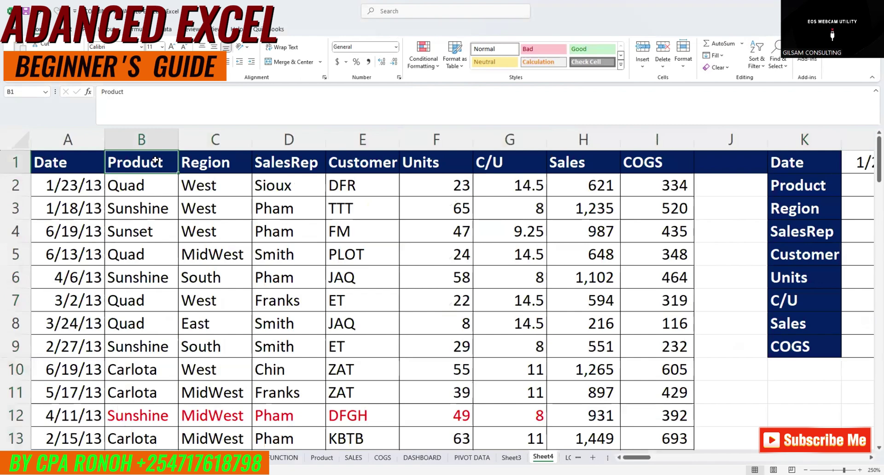
Copy the Product and C/U headers into K12 to start the lookup table.
{"action": "left_click", "coordinate": [519, 162], "text": "ctrl"}
{"action": "key", "text": "ctrl+c"}
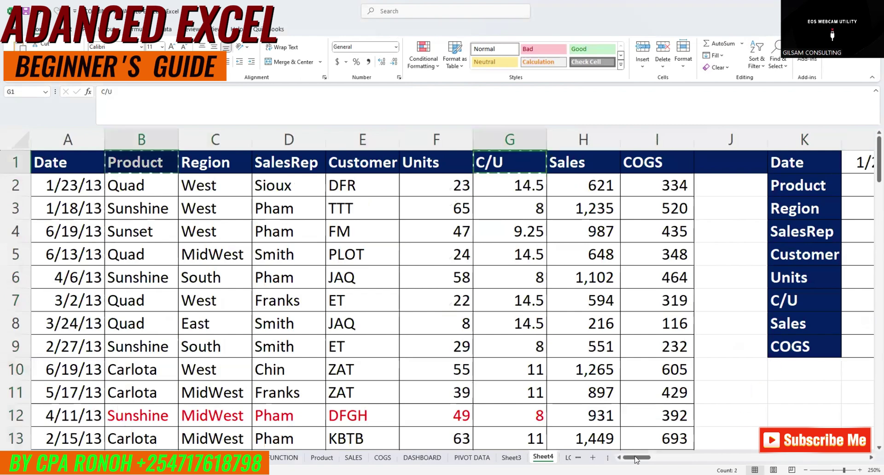
{"action": "left_click_drag", "start_coordinate": [635, 459], "coordinate": [691, 458]}
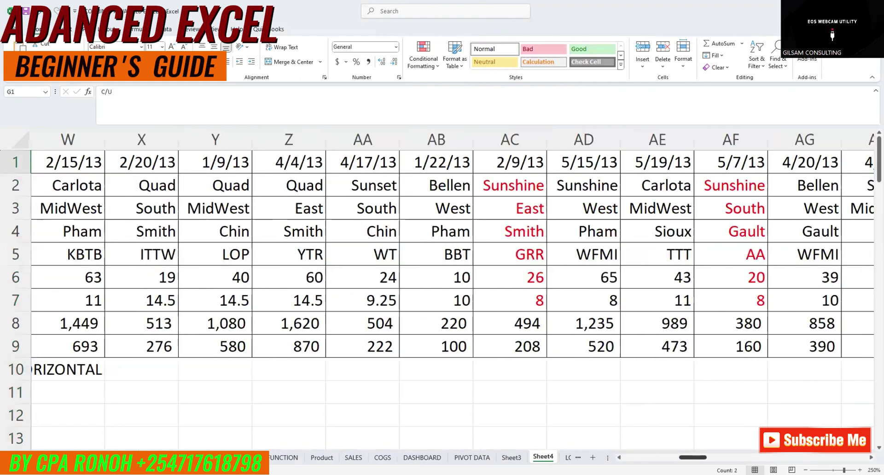
{"action": "scroll", "coordinate": [499, 385], "scroll_direction": "left", "scroll_amount": 7}
{"action": "scroll", "coordinate": [274, 355], "scroll_direction": "down", "scroll_amount": 1}
{"action": "left_click", "coordinate": [219, 339]}
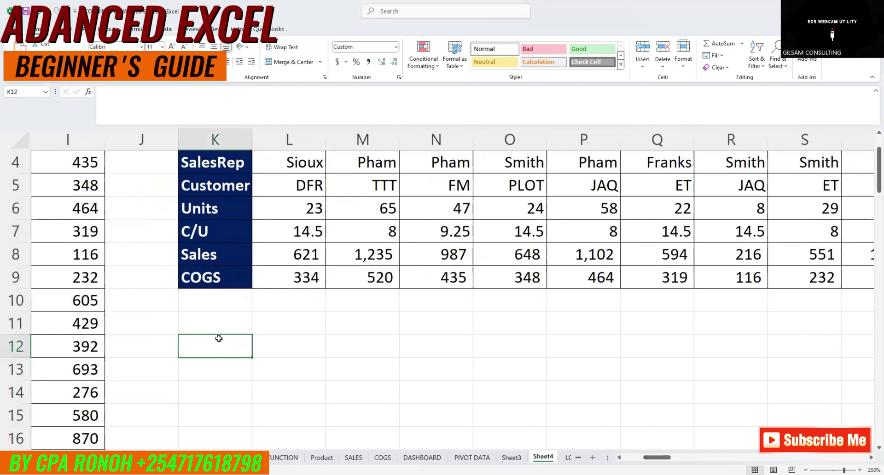
{"action": "key", "text": "ctrl+v"}
{"action": "left_click", "coordinate": [368, 343]}
Copy the full Product column, starting at Quad, into K13 under the new header.
{"action": "scroll", "coordinate": [275, 291], "scroll_direction": "down", "scroll_amount": 2}
{"action": "left_click", "coordinate": [226, 234]}
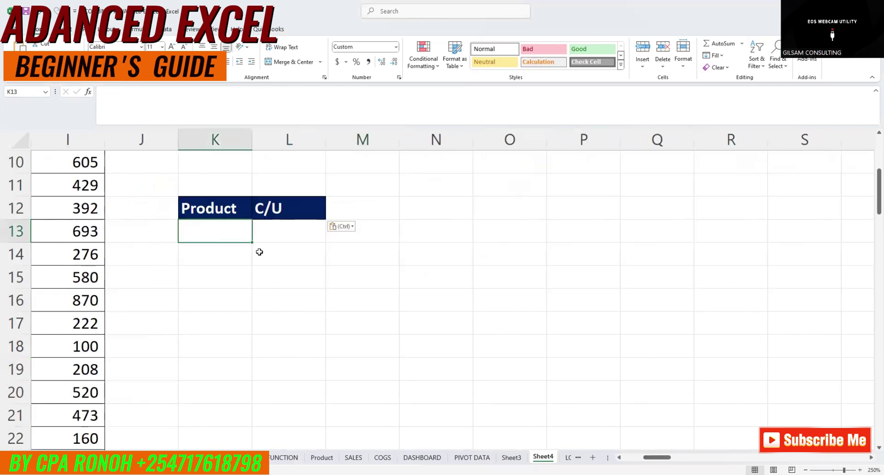
{"action": "left_click_drag", "start_coordinate": [656, 457], "coordinate": [635, 457]}
{"action": "scroll", "coordinate": [181, 214], "scroll_direction": "up", "scroll_amount": 3}
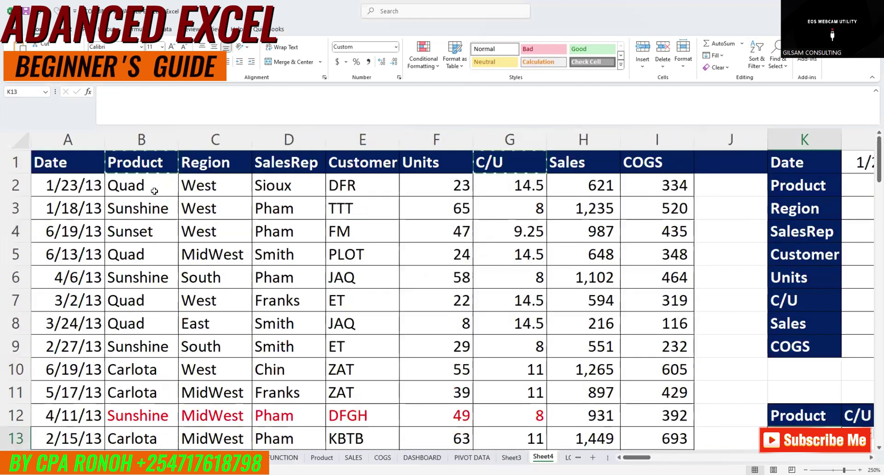
{"action": "left_click", "coordinate": [149, 187]}
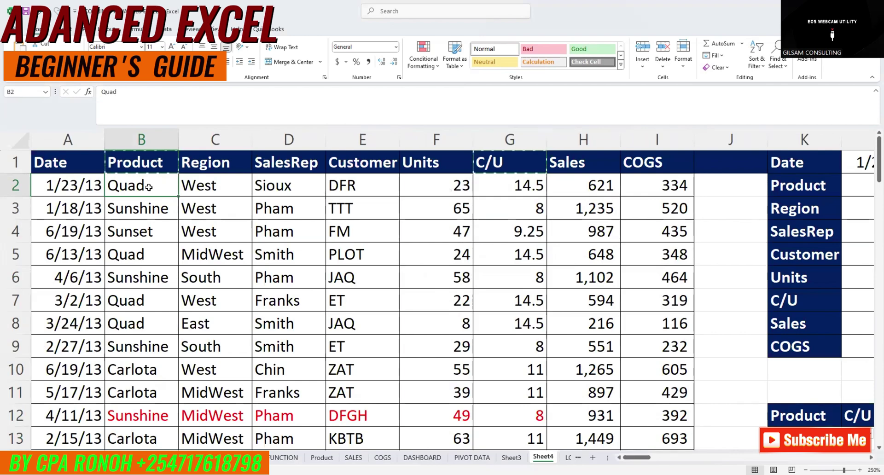
{"action": "key", "text": "ctrl+shift+Down"}
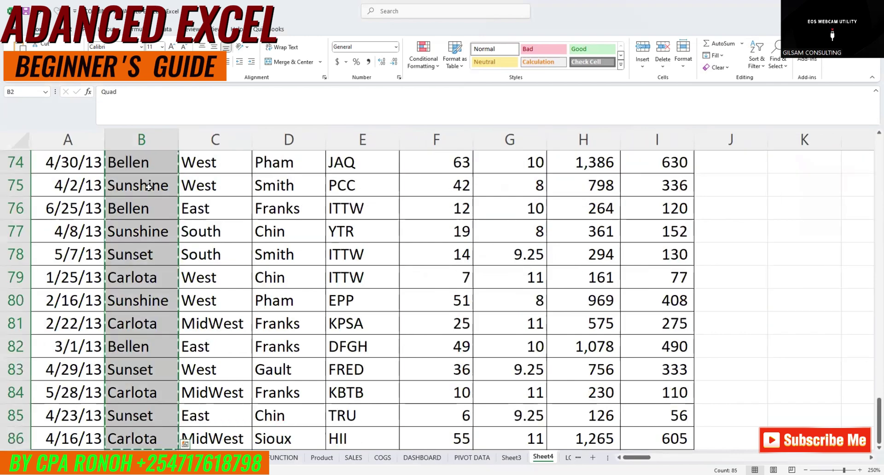
{"action": "key", "text": "ctrl+c"}
{"action": "scroll", "coordinate": [783, 297], "scroll_direction": "up", "scroll_amount": 20}
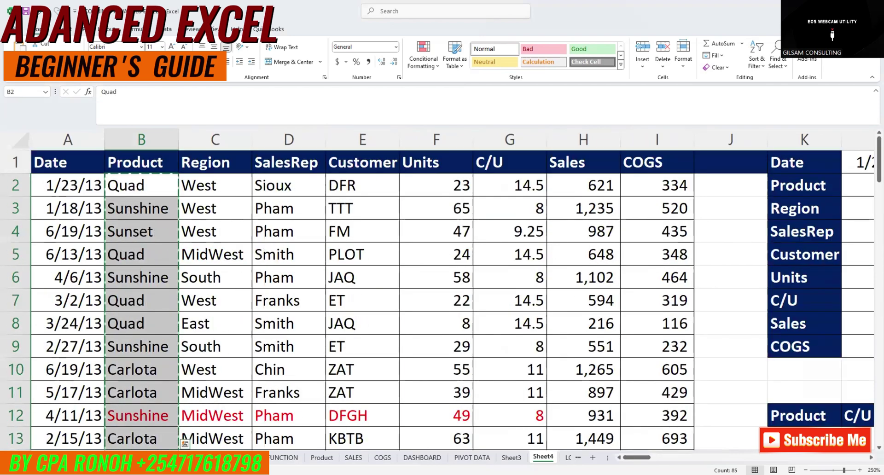
{"action": "left_click", "coordinate": [810, 435]}
{"action": "key", "text": "ctrl+v"}
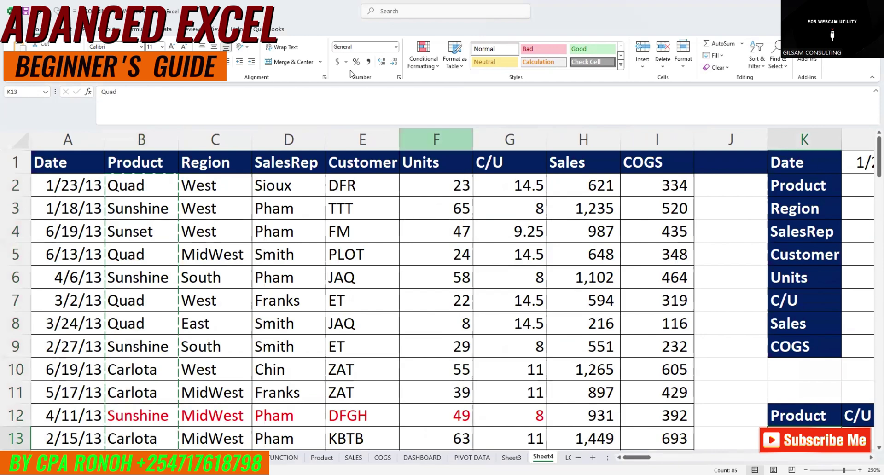
Remove duplicates from the pasted product list only, leaving five unique names.
{"action": "left_click", "coordinate": [166, 29]}
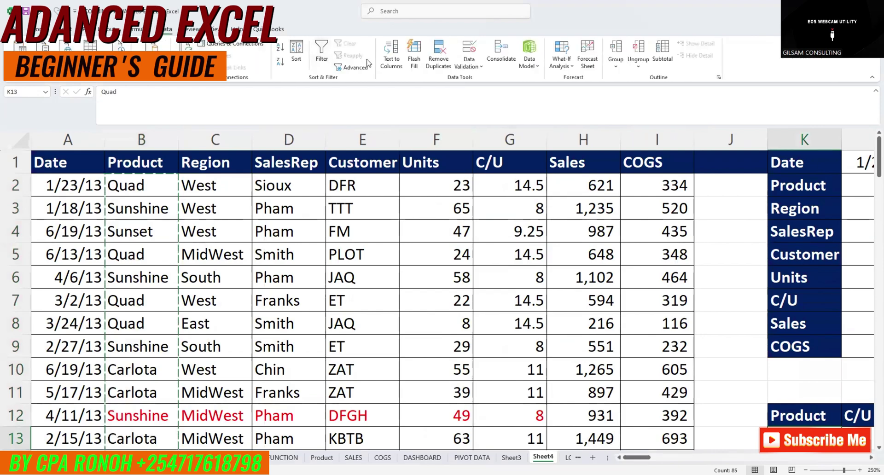
{"action": "left_click", "coordinate": [445, 69]}
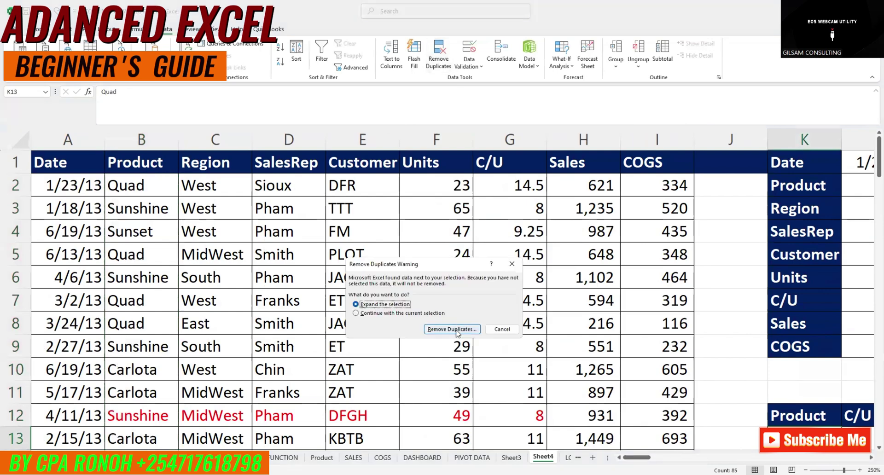
{"action": "left_click", "coordinate": [374, 315]}
{"action": "left_click", "coordinate": [443, 330]}
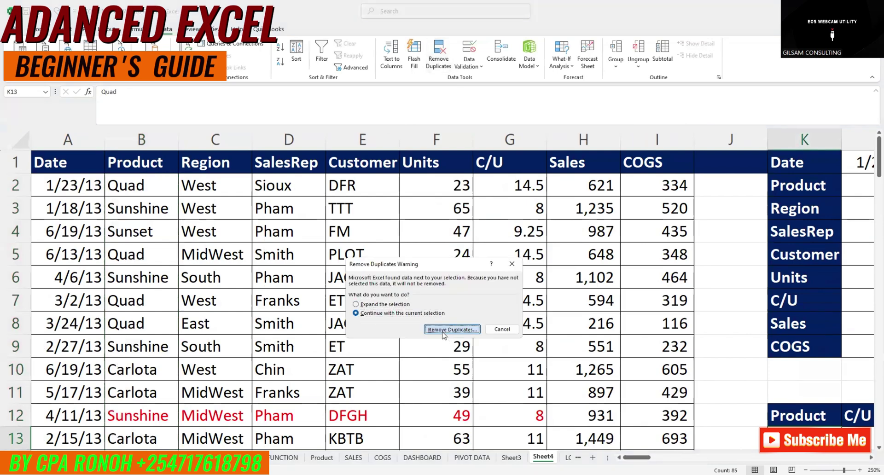
{"action": "left_click", "coordinate": [478, 358]}
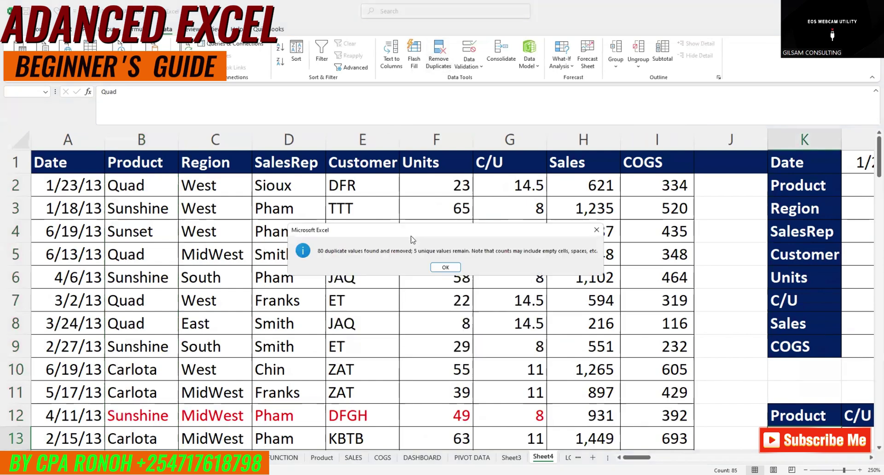
{"action": "left_click", "coordinate": [445, 268]}
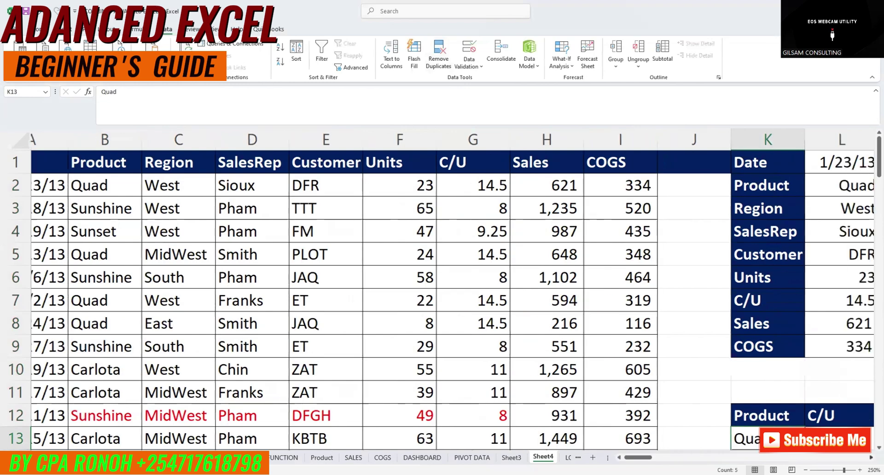
{"action": "scroll", "coordinate": [810, 384], "scroll_direction": "up", "scroll_amount": 3}
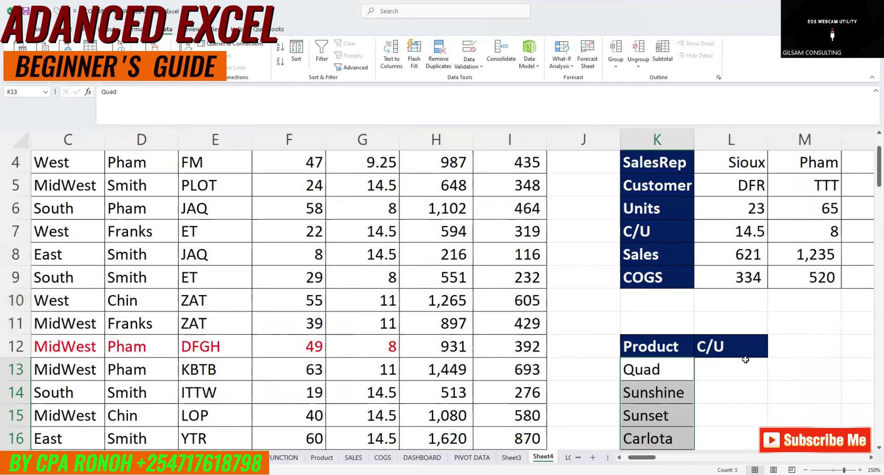
Label cell L11 'VLOOKUP' above the C/U heading.
{"action": "scroll", "coordinate": [744, 362], "scroll_direction": "down", "scroll_amount": 1}
{"action": "left_click", "coordinate": [722, 302]}
{"action": "left_click", "coordinate": [712, 258]}
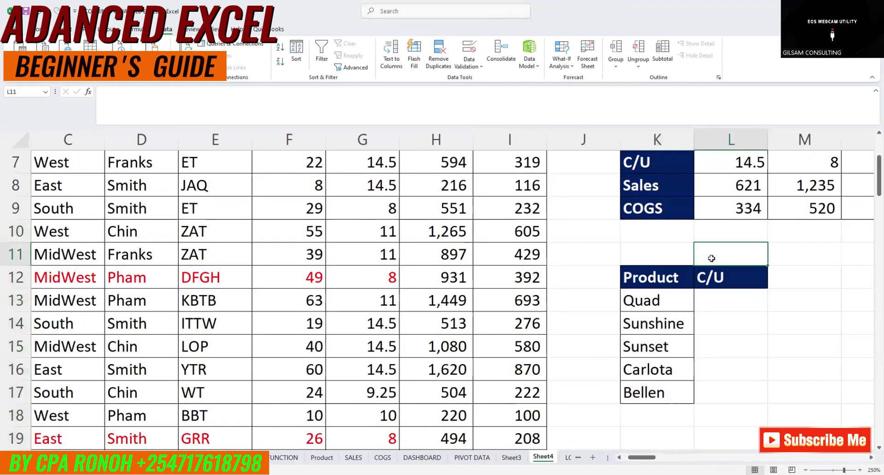
{"action": "type", "text": "VLO"}
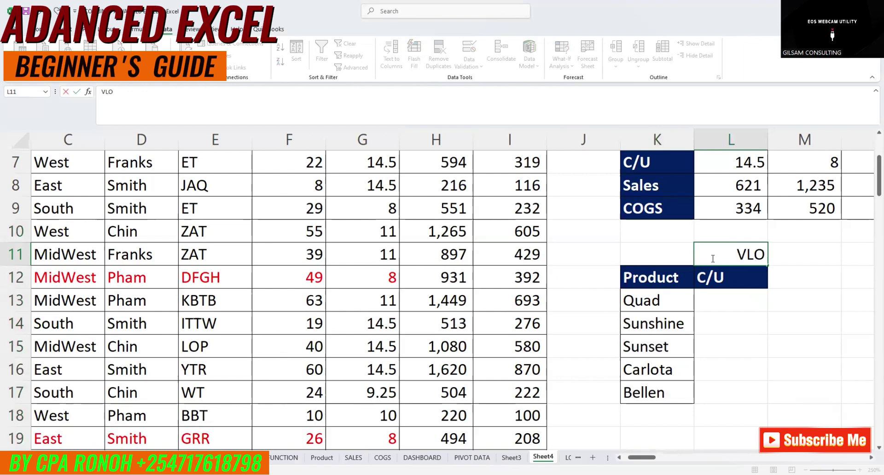
{"action": "type", "text": "OKU"}
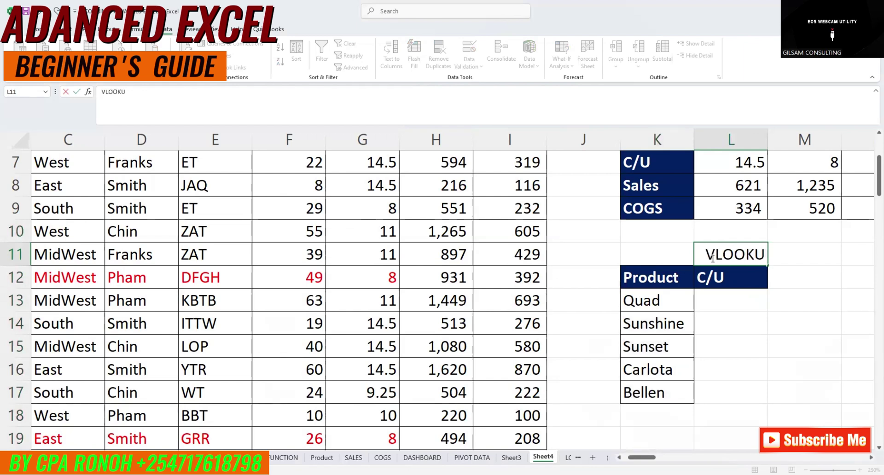
{"action": "type", "text": "P"}
{"action": "left_click", "coordinate": [741, 299]}
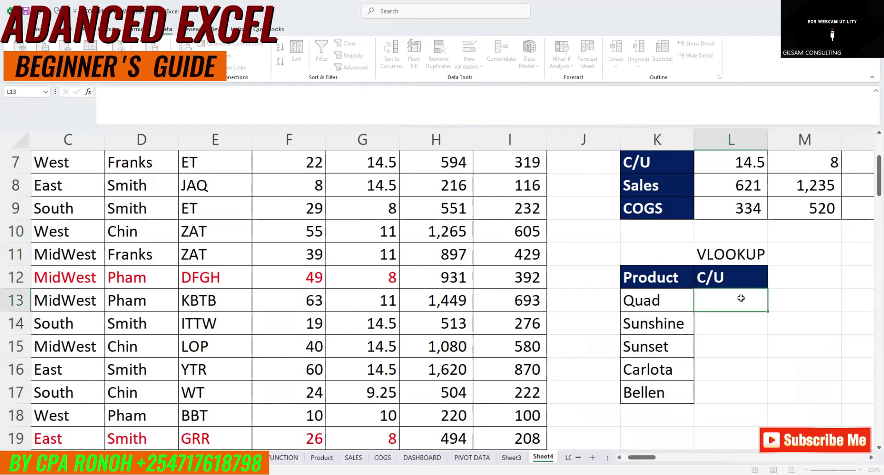
In L13, enter a VLOOKUP of K13 over B2:I86 returning Quad's C/U of 15.
{"action": "type", "text": "=VLO"}
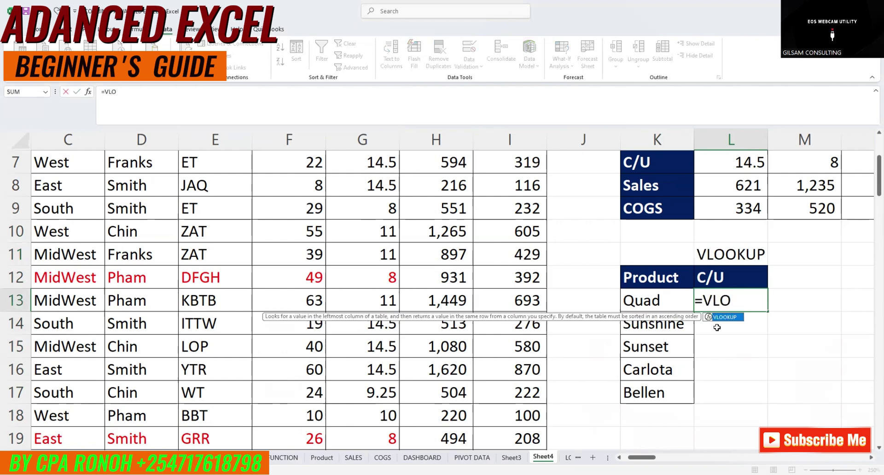
{"action": "key", "text": "Tab"}
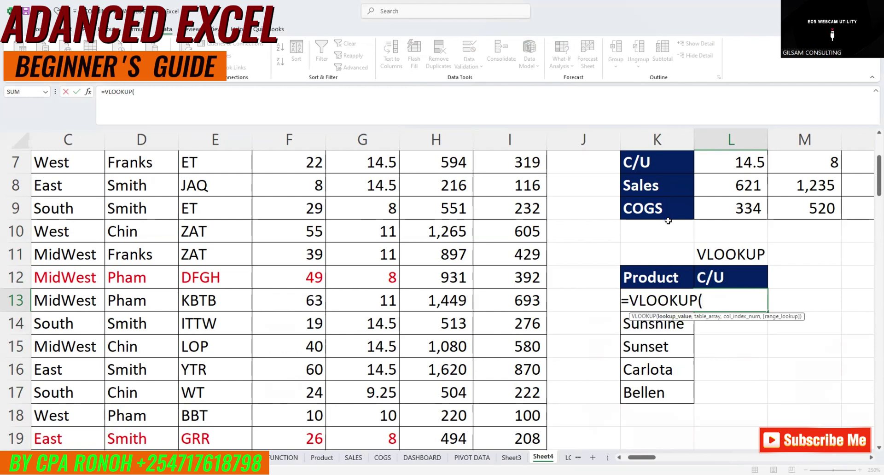
{"action": "type", "text": "K13"}
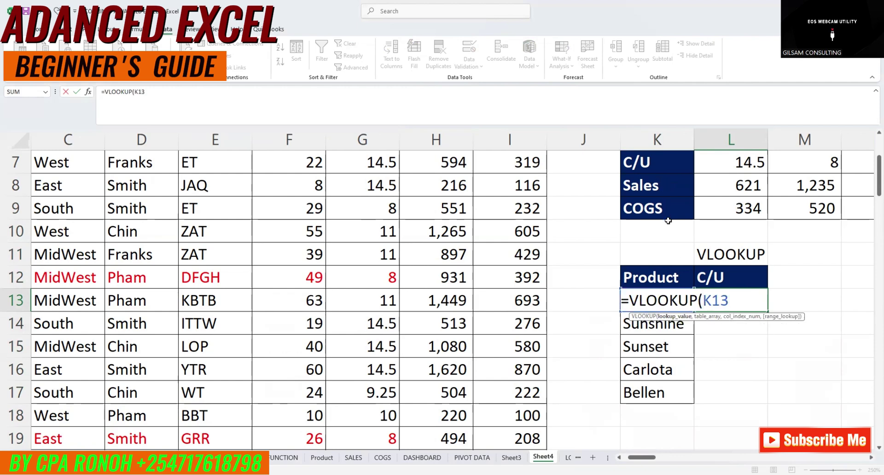
{"action": "type", "text": ","}
{"action": "left_click_drag", "start_coordinate": [651, 457], "coordinate": [588, 458]}
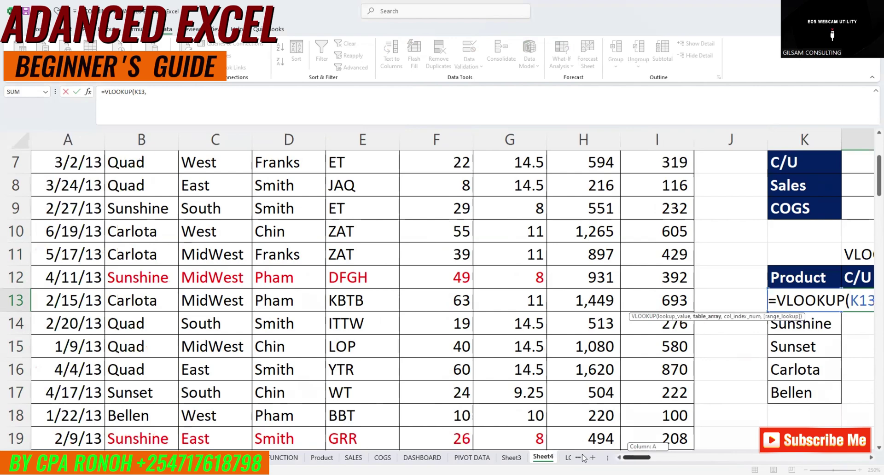
{"action": "scroll", "coordinate": [193, 209], "scroll_direction": "up", "scroll_amount": 2}
{"action": "left_click", "coordinate": [138, 186]}
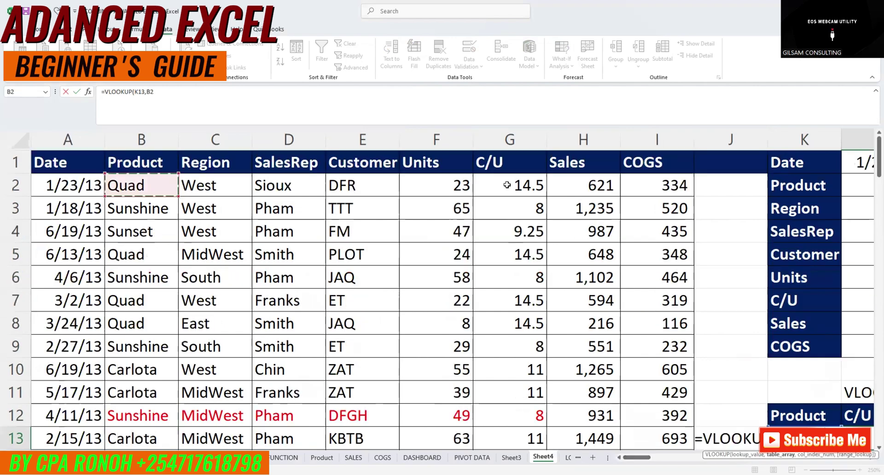
{"action": "key", "text": "ctrl+shift+Right"}
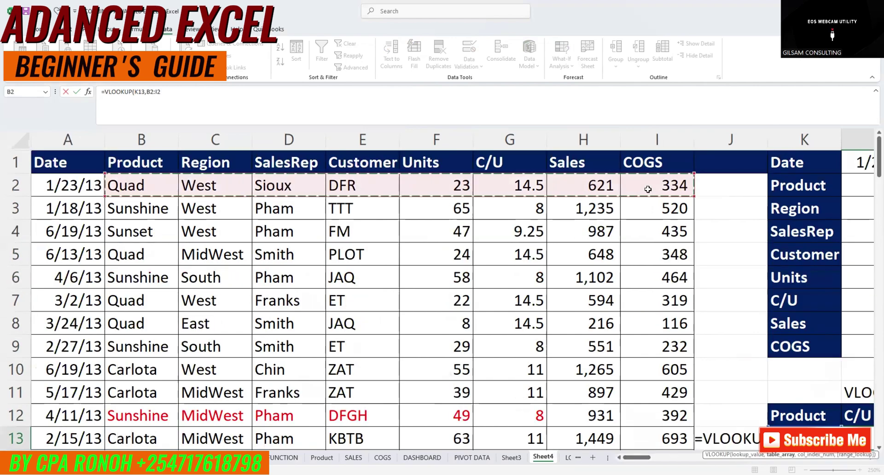
{"action": "key", "text": "ctrl+shift+Down"}
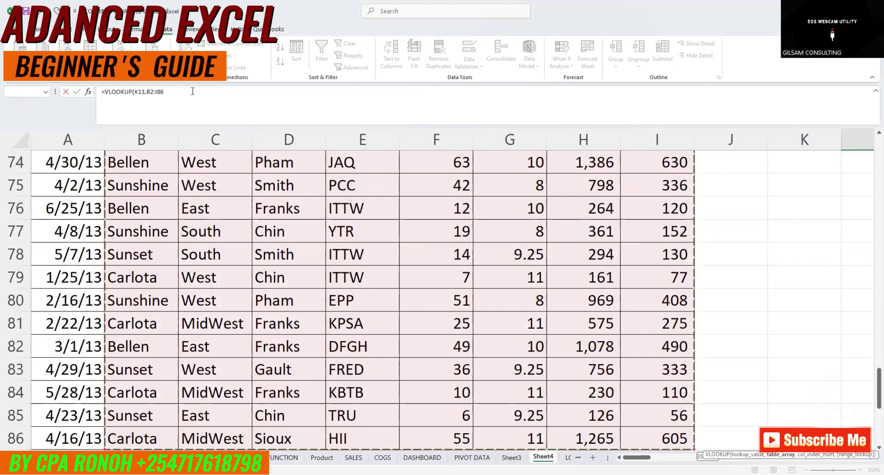
{"action": "left_click", "coordinate": [192, 91]}
{"action": "type", "text": ",5"}
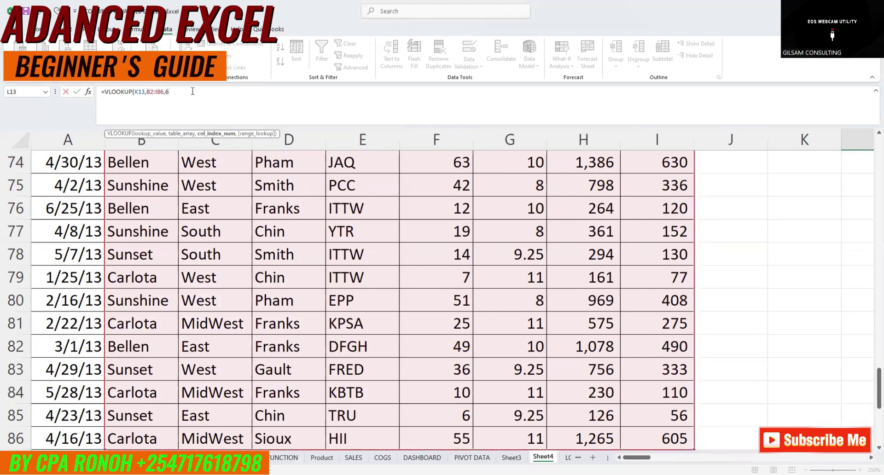
{"action": "type", "text": ",0"}
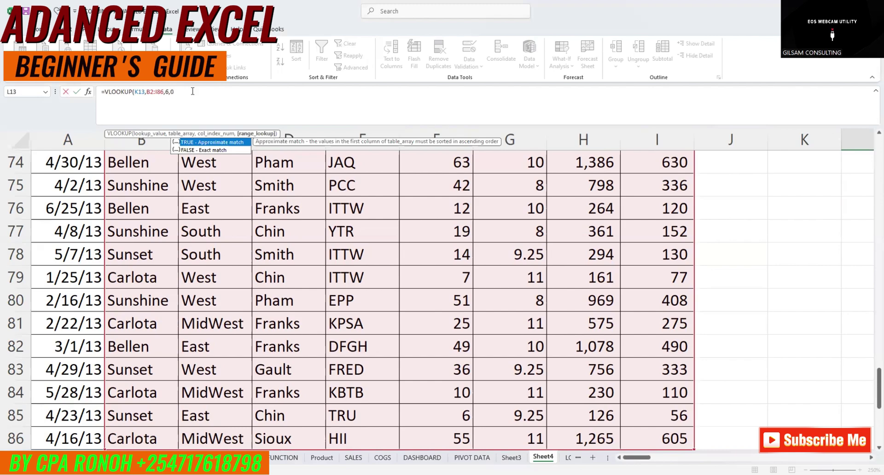
{"action": "key", "text": "Return"}
{"action": "scroll", "coordinate": [539, 256], "scroll_direction": "up", "scroll_amount": 4}
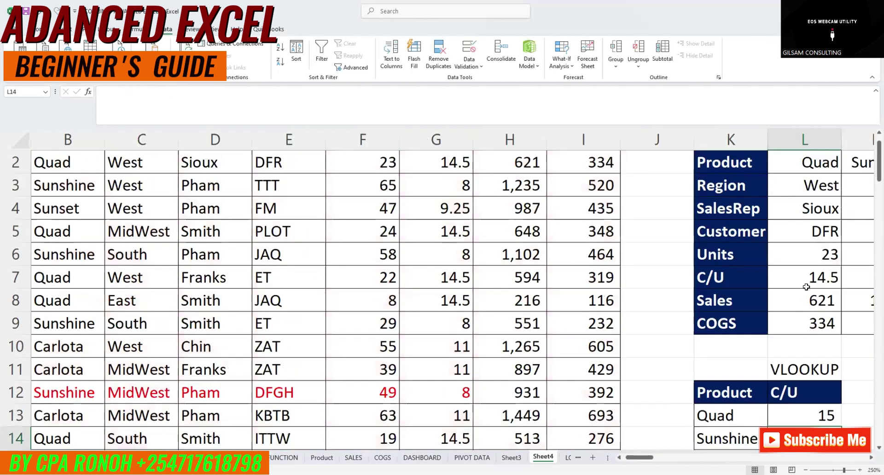
{"action": "left_click", "coordinate": [799, 404]}
Review Quad's VLOOKUP formula and its B2:I86 range without changing it.
{"action": "left_click", "coordinate": [251, 101]}
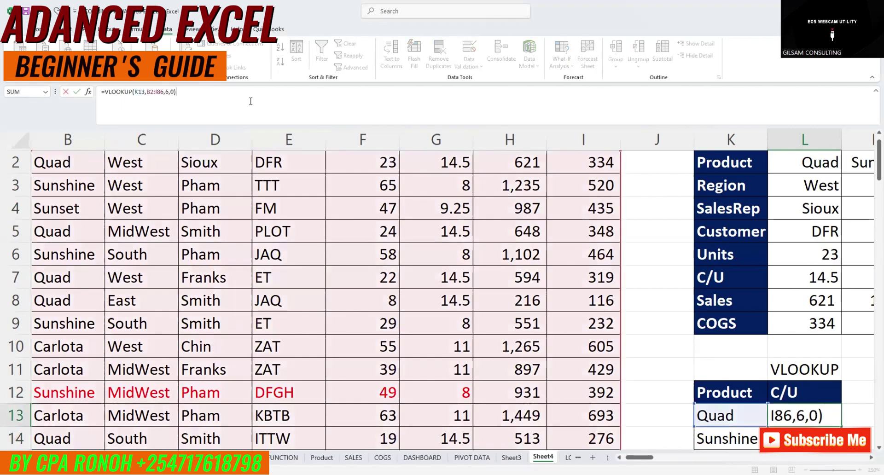
{"action": "scroll", "coordinate": [515, 242], "scroll_direction": "up", "scroll_amount": 1}
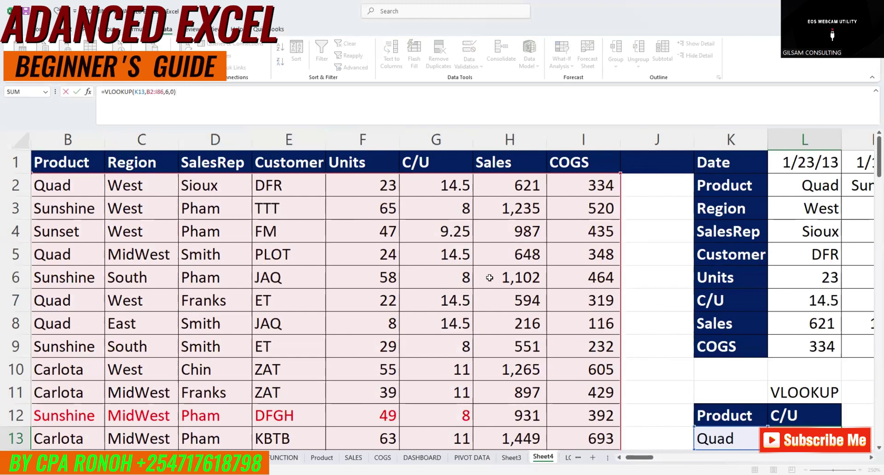
{"action": "scroll", "coordinate": [490, 291], "scroll_direction": "left", "scroll_amount": 1}
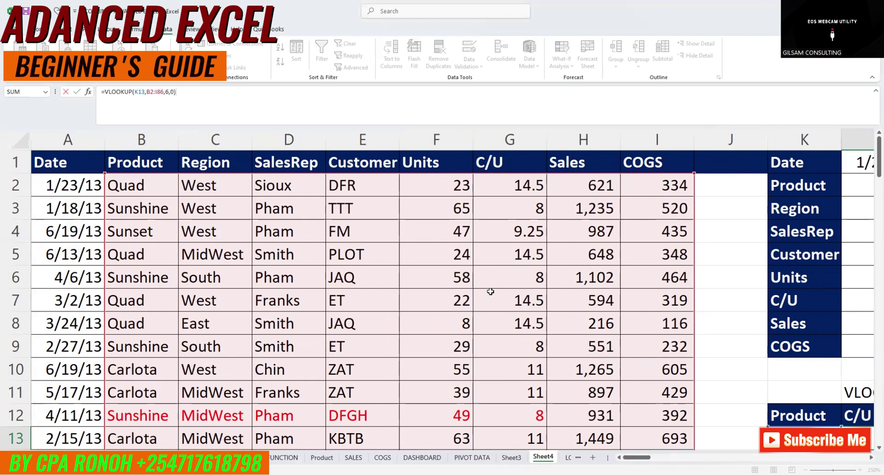
{"action": "mouse_move", "coordinate": [644, 457]}
{"action": "left_mouse_down"}
{"action": "mouse_move", "coordinate": [691, 456]}
{"action": "mouse_move", "coordinate": [660, 455]}
{"action": "left_mouse_up"}
{"action": "left_click", "coordinate": [594, 371]}
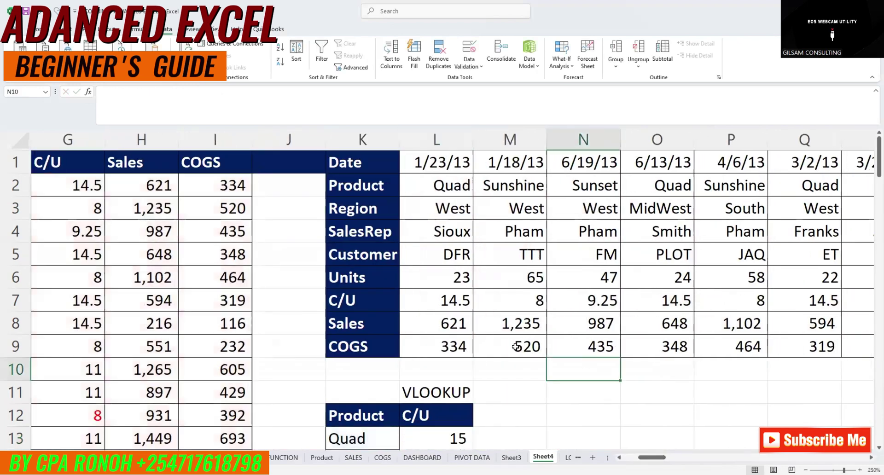
{"action": "scroll", "coordinate": [516, 347], "scroll_direction": "down", "scroll_amount": 3}
Fill L13 down to L17: Sunshine 8, Sunset 9, Carlota 11, Bellen 10.
{"action": "left_click", "coordinate": [430, 237]}
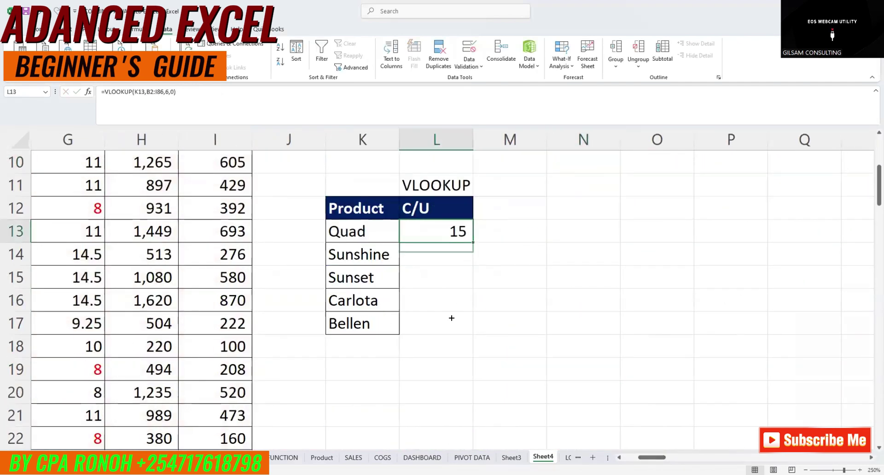
{"action": "left_click_drag", "start_coordinate": [452, 318], "coordinate": [530, 320]}
{"action": "left_click", "coordinate": [530, 320]}
{"action": "left_click", "coordinate": [463, 256]}
{"action": "left_click", "coordinate": [454, 230]}
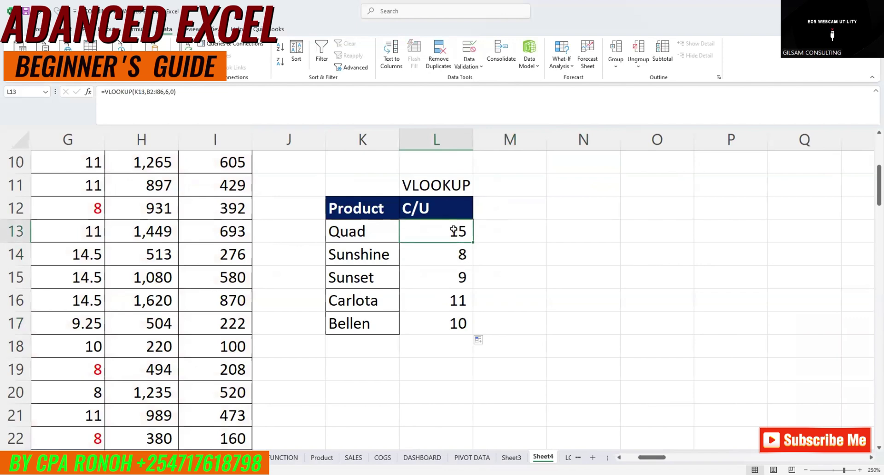
{"action": "left_click", "coordinate": [532, 260]}
{"action": "left_click_drag", "start_coordinate": [457, 234], "coordinate": [455, 325]}
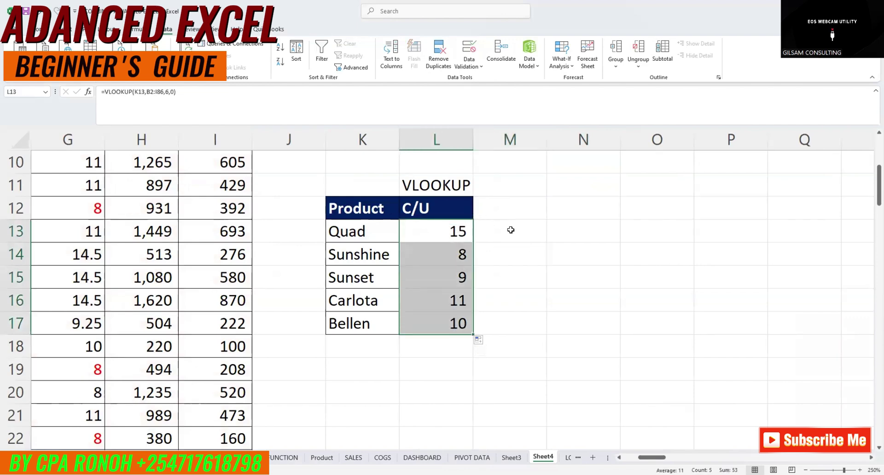
{"action": "scroll", "coordinate": [545, 292], "scroll_direction": "up", "scroll_amount": 3}
{"action": "scroll", "coordinate": [507, 295], "scroll_direction": "down", "scroll_amount": 2}
{"action": "left_click_drag", "start_coordinate": [469, 301], "coordinate": [454, 399]}
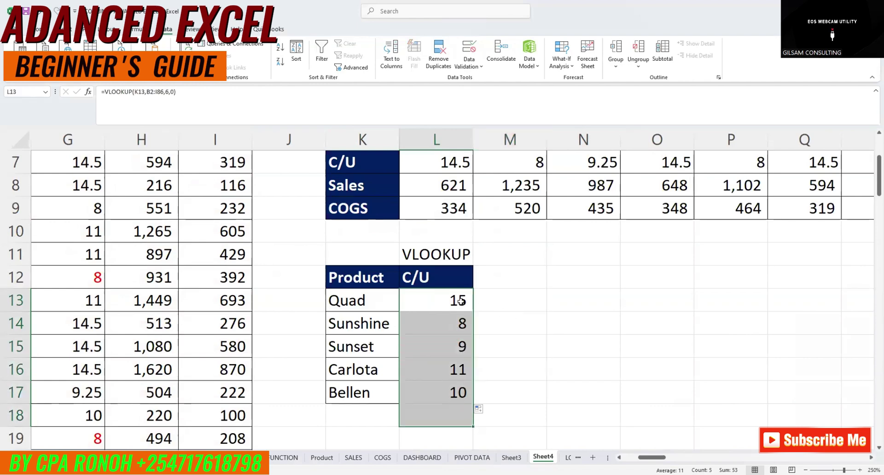
{"action": "left_click", "coordinate": [37, 29]}
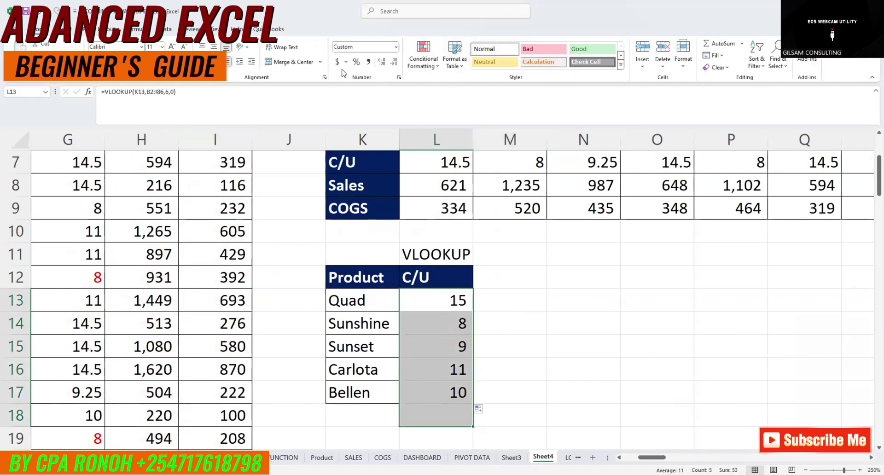
{"action": "left_click", "coordinate": [554, 279]}
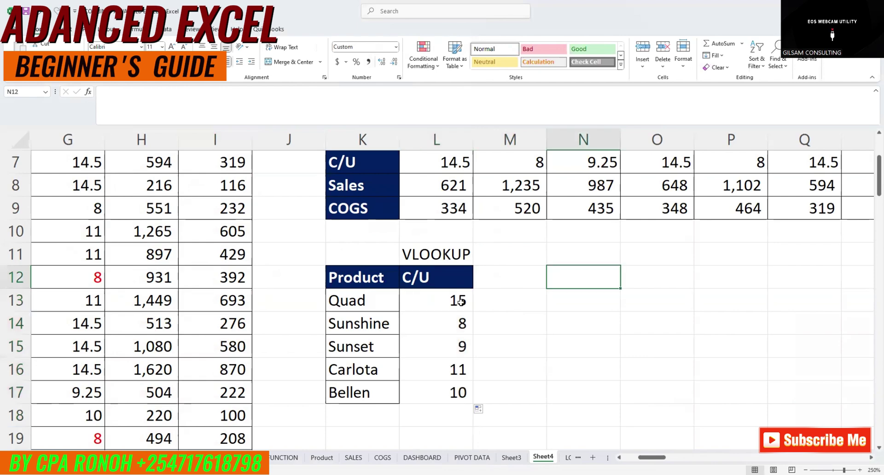
{"action": "left_click_drag", "start_coordinate": [458, 300], "coordinate": [460, 393]}
{"action": "left_click", "coordinate": [554, 328]}
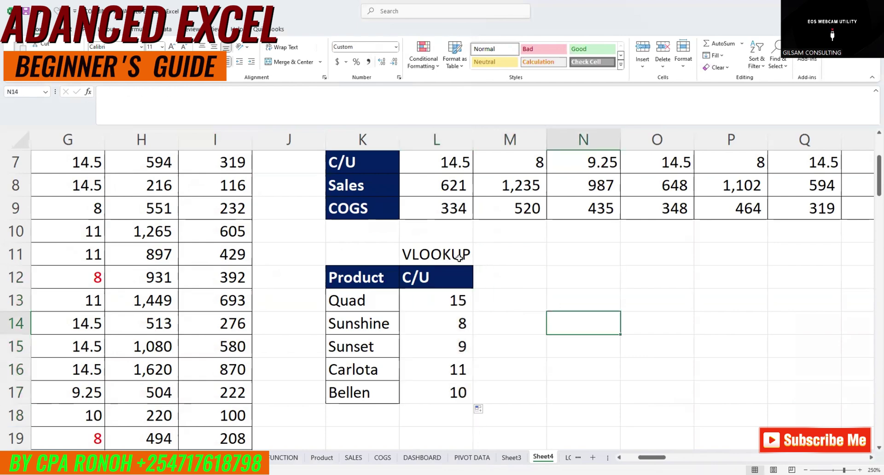
{"action": "key", "text": "Left"}
{"action": "key", "text": "Left"}
{"action": "key", "text": "Up"}
{"action": "key", "text": "Up"}
{"action": "key", "text": "Up"}
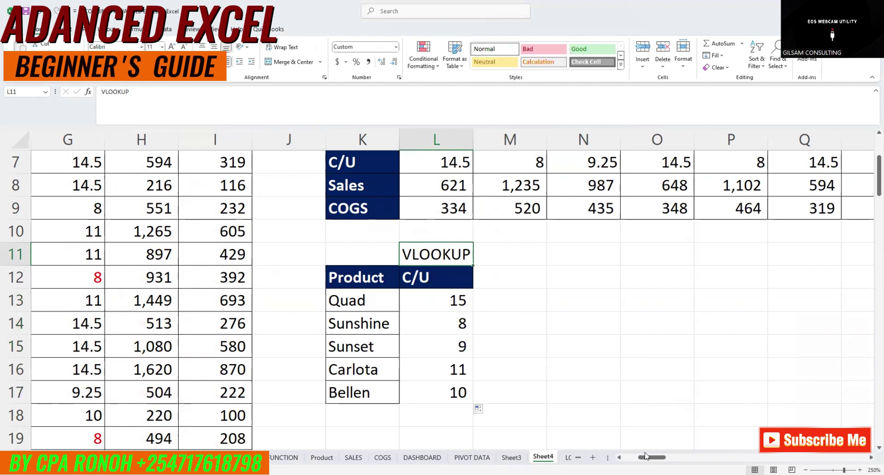
{"action": "left_click_drag", "start_coordinate": [646, 460], "coordinate": [631, 459]}
{"action": "scroll", "coordinate": [322, 217], "scroll_direction": "up", "scroll_amount": 2}
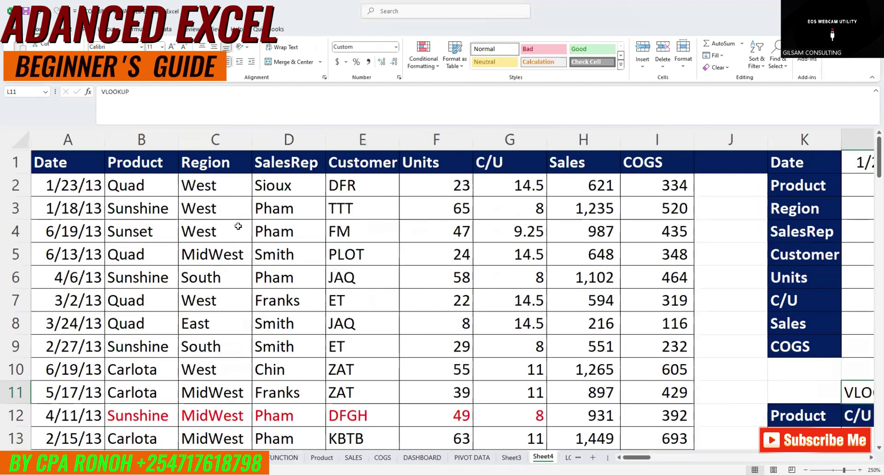
{"action": "left_click", "coordinate": [149, 184]}
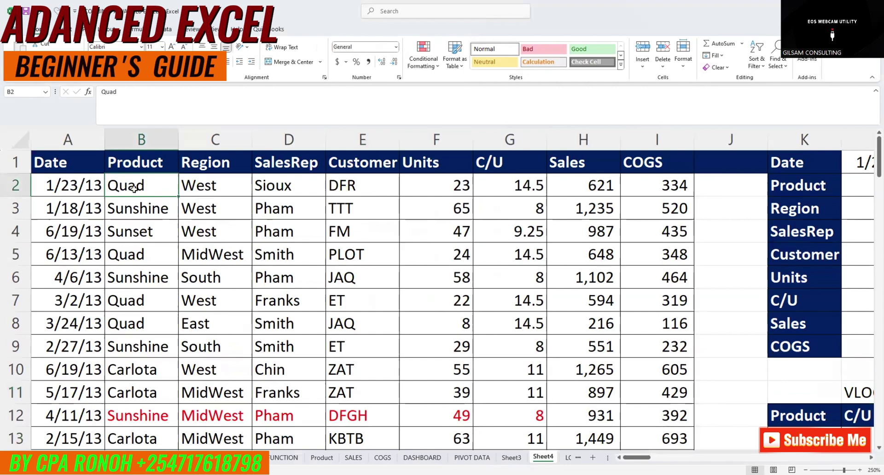
{"action": "left_click_drag", "start_coordinate": [187, 203], "coordinate": [196, 230]}
{"action": "left_click", "coordinate": [168, 192]}
{"action": "left_click_drag", "start_coordinate": [156, 161], "coordinate": [650, 173]}
{"action": "left_click_drag", "start_coordinate": [640, 458], "coordinate": [659, 457]}
{"action": "scroll", "coordinate": [393, 286], "scroll_direction": "down", "scroll_amount": 2}
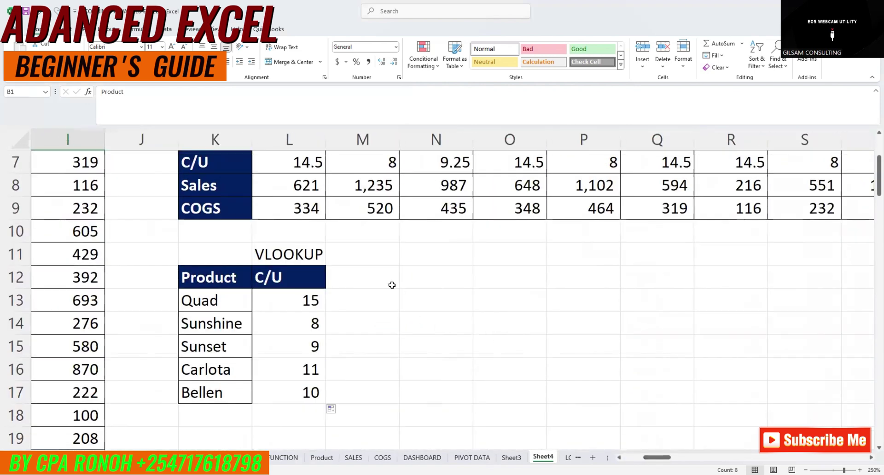
{"action": "left_click", "coordinate": [308, 277]}
Copy the C/U heading to M12, label M11 'HLOOKUP', and widen column M.
{"action": "key", "text": "ctrl+c"}
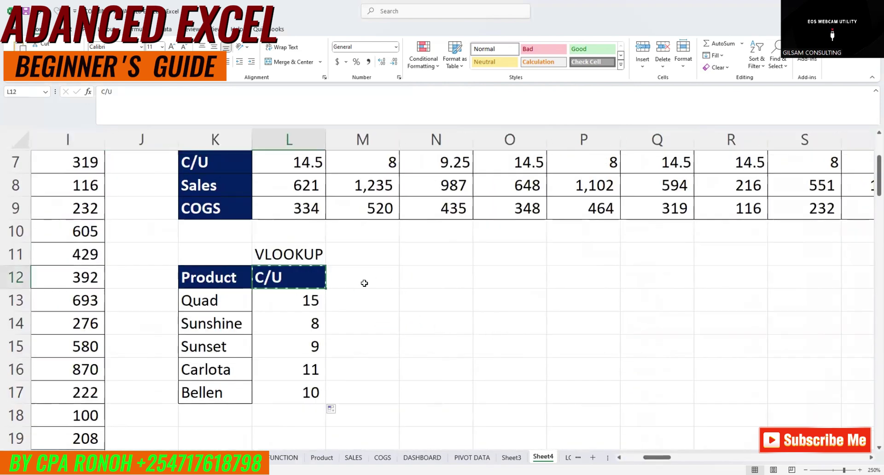
{"action": "left_click", "coordinate": [364, 282]}
{"action": "key", "text": "ctrl+v"}
{"action": "key", "text": "Right"}
{"action": "key", "text": "Right"}
{"action": "left_click", "coordinate": [347, 251]}
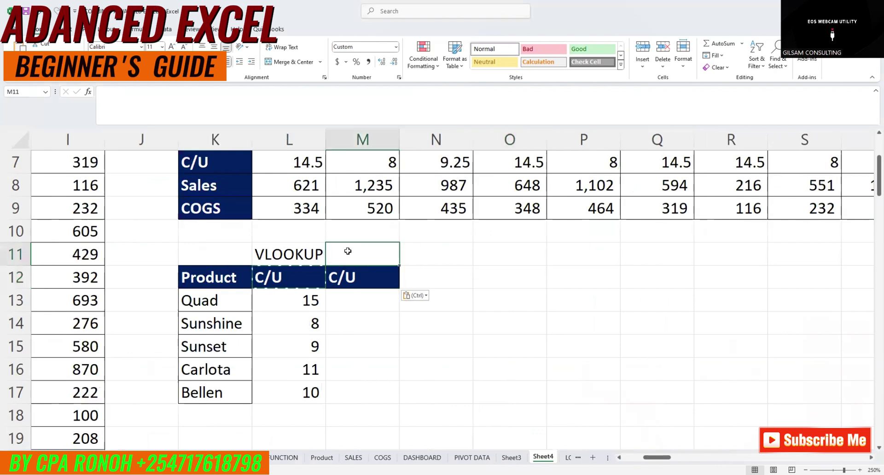
{"action": "type", "text": "HLO"}
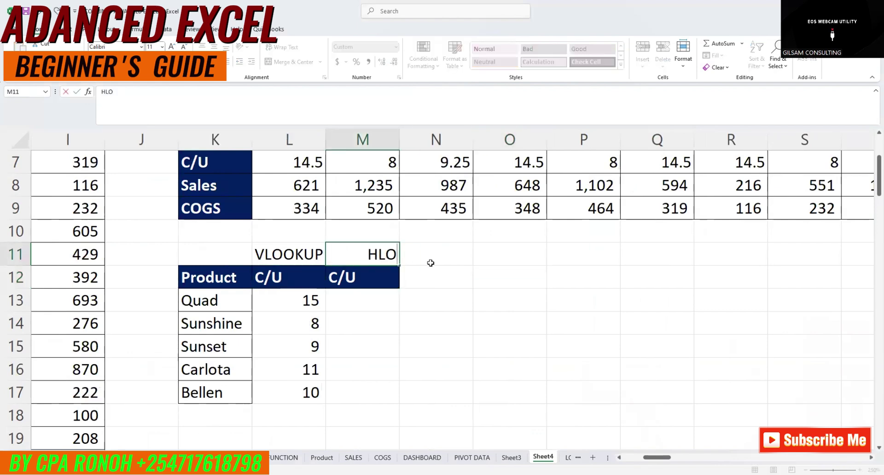
{"action": "type", "text": "OKUP"}
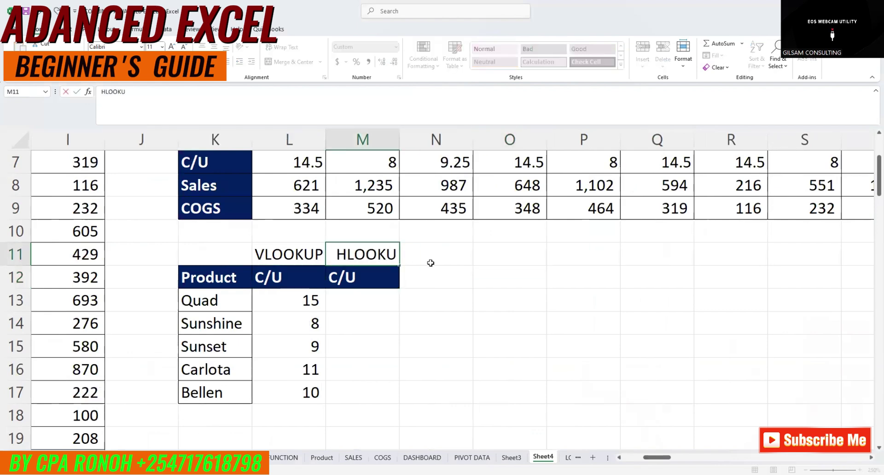
{"action": "key", "text": "Right"}
{"action": "key", "text": "Right"}
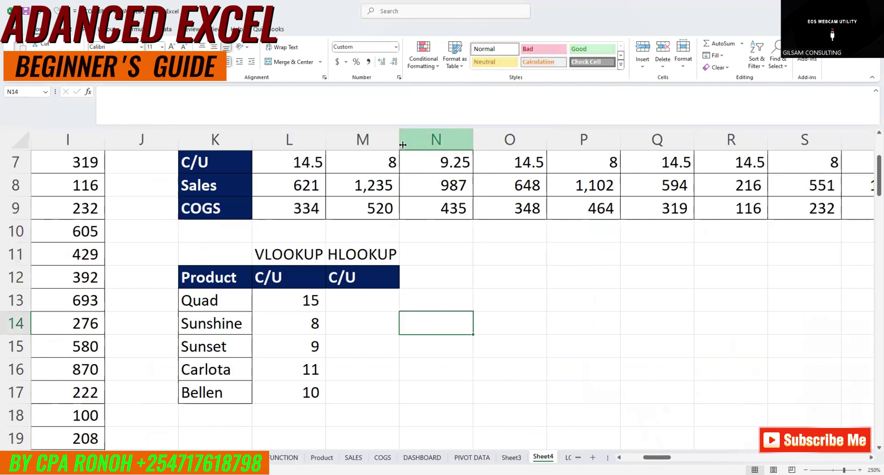
{"action": "left_click_drag", "start_coordinate": [399, 140], "coordinate": [418, 143]}
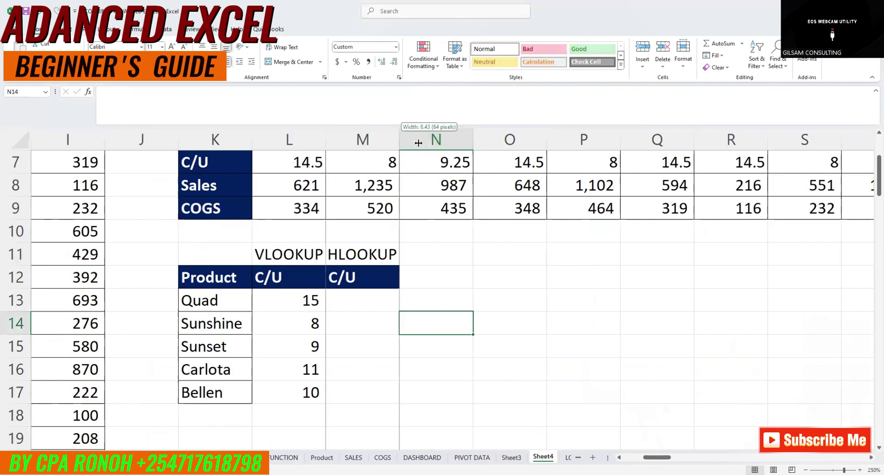
Point out the Date, customer, Units and C/U rows of the transposed table.
{"action": "left_click", "coordinate": [399, 277]}
{"action": "scroll", "coordinate": [290, 188], "scroll_direction": "up", "scroll_amount": 2}
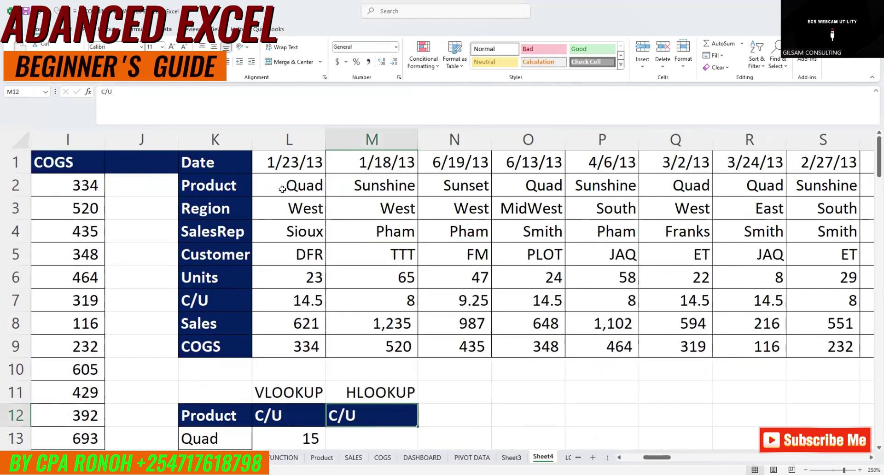
{"action": "left_click", "coordinate": [233, 157]}
{"action": "left_click", "coordinate": [286, 252]}
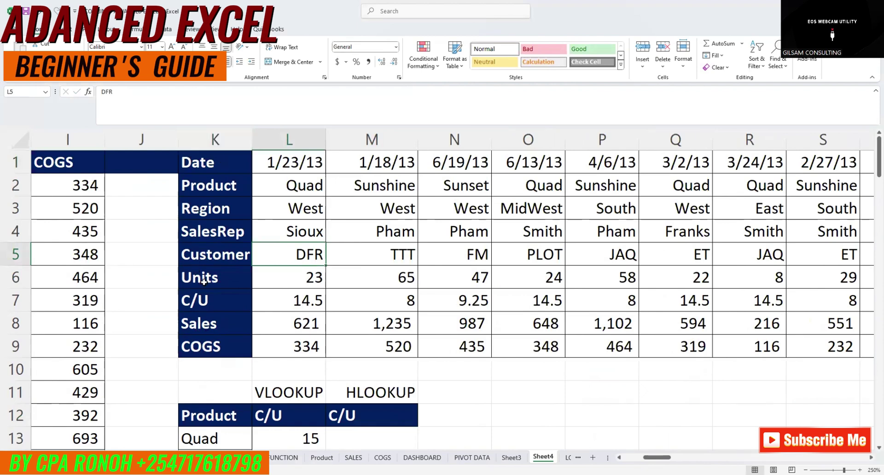
{"action": "left_click_drag", "start_coordinate": [198, 279], "coordinate": [509, 279]}
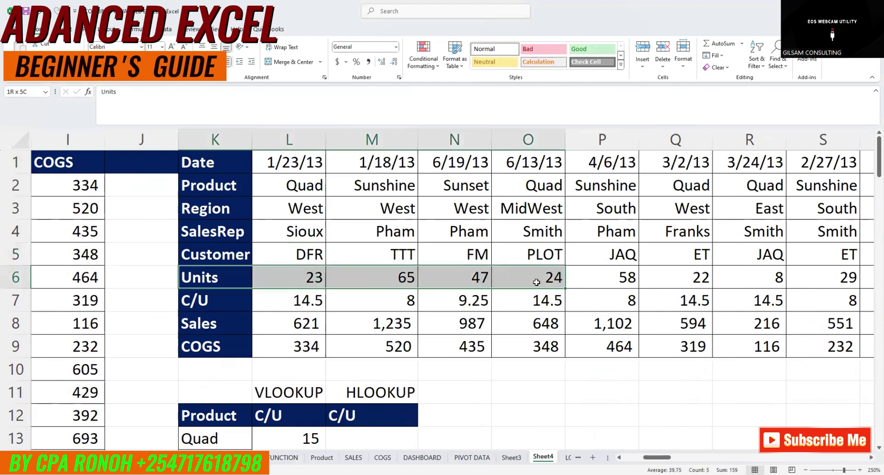
{"action": "left_click_drag", "start_coordinate": [188, 301], "coordinate": [848, 313]}
Check the C/U row of the transposed table, then select HLOOKUP cell M13 beside Quad.
{"action": "scroll", "coordinate": [871, 308], "scroll_direction": "right", "scroll_amount": 1}
{"action": "left_click_drag", "start_coordinate": [721, 458], "coordinate": [635, 458]}
{"action": "scroll", "coordinate": [343, 313], "scroll_direction": "right", "scroll_amount": 8}
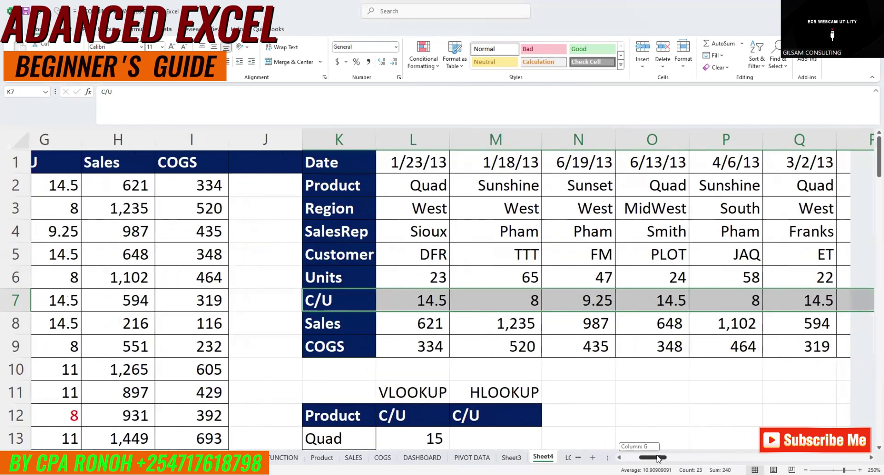
{"action": "scroll", "coordinate": [343, 313], "scroll_direction": "right", "scroll_amount": 1}
{"action": "left_click", "coordinate": [322, 300], "text": "shift"}
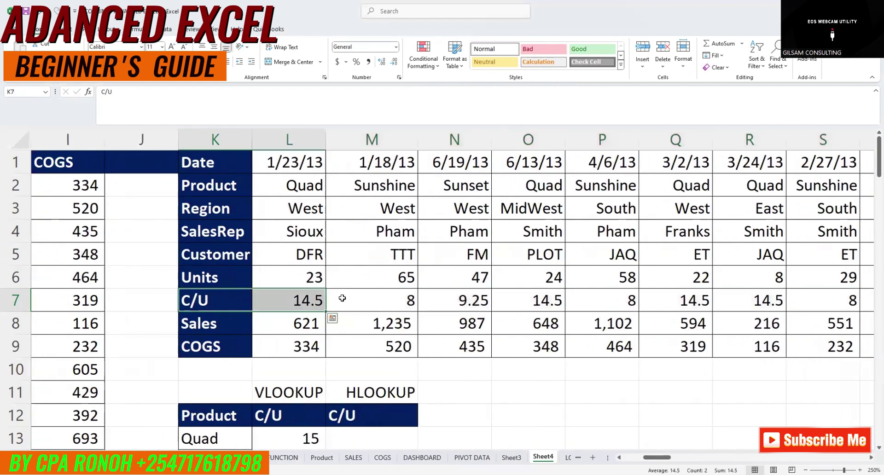
{"action": "scroll", "coordinate": [366, 343], "scroll_direction": "down", "scroll_amount": 1}
{"action": "left_click", "coordinate": [352, 362]}
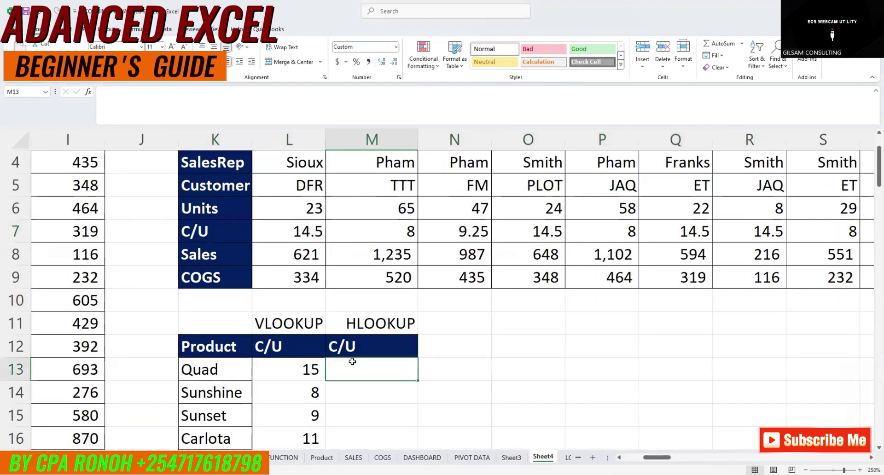
In M13, begin =HLOOKUP(K13,L1:CR9, covering the whole transposed sales table.
{"action": "type", "text": "="}
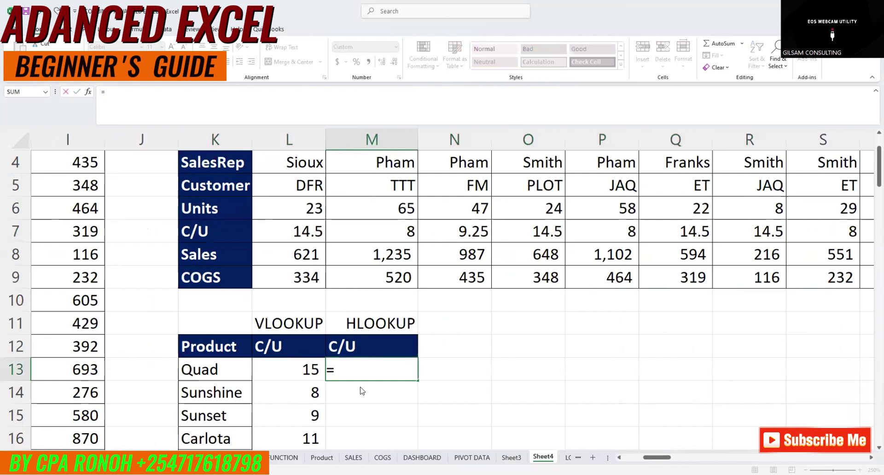
{"action": "type", "text": "HLOOKUP("}
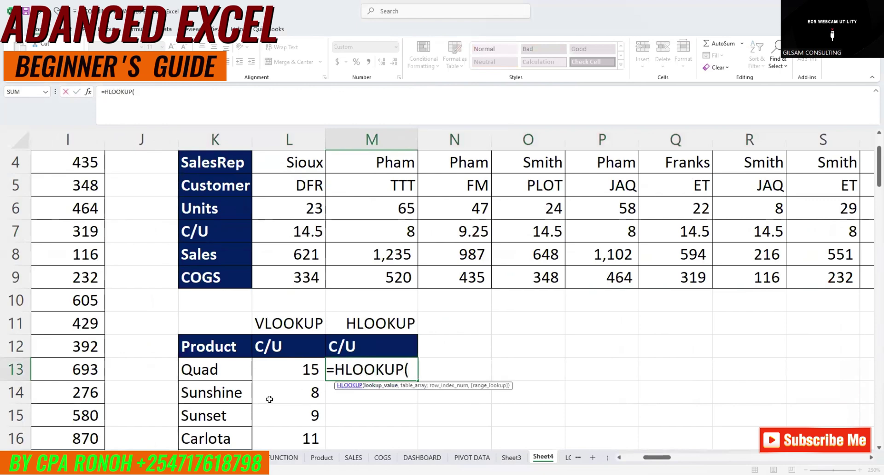
{"action": "left_click", "coordinate": [231, 370]}
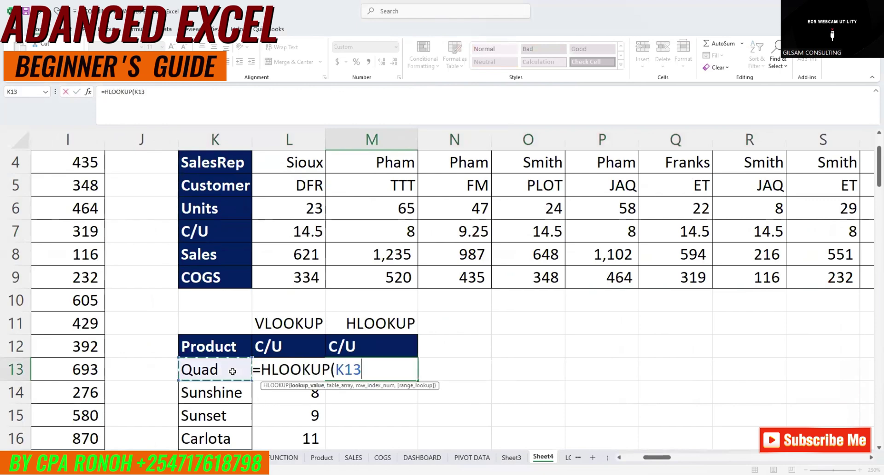
{"action": "type", "text": ","}
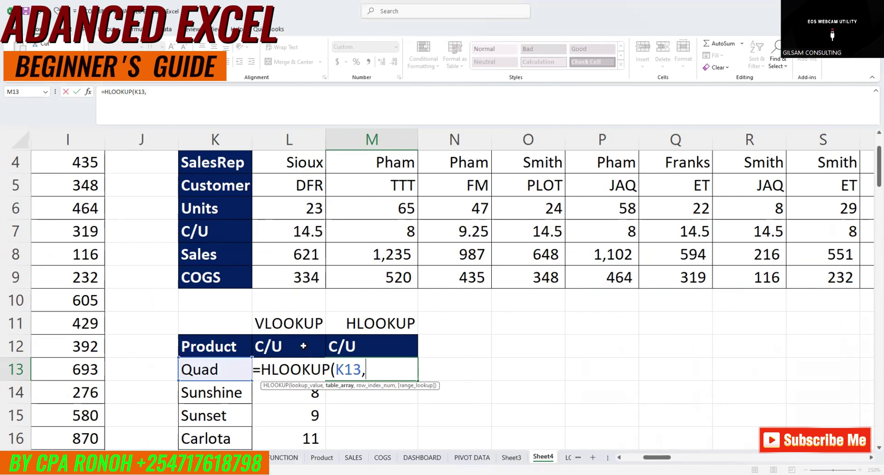
{"action": "scroll", "coordinate": [268, 226], "scroll_direction": "up", "scroll_amount": 1}
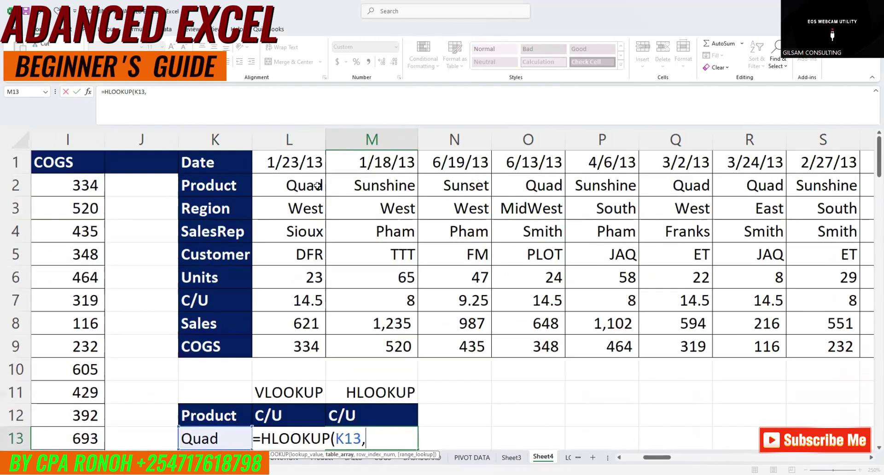
{"action": "left_click_drag", "start_coordinate": [293, 159], "coordinate": [290, 186]}
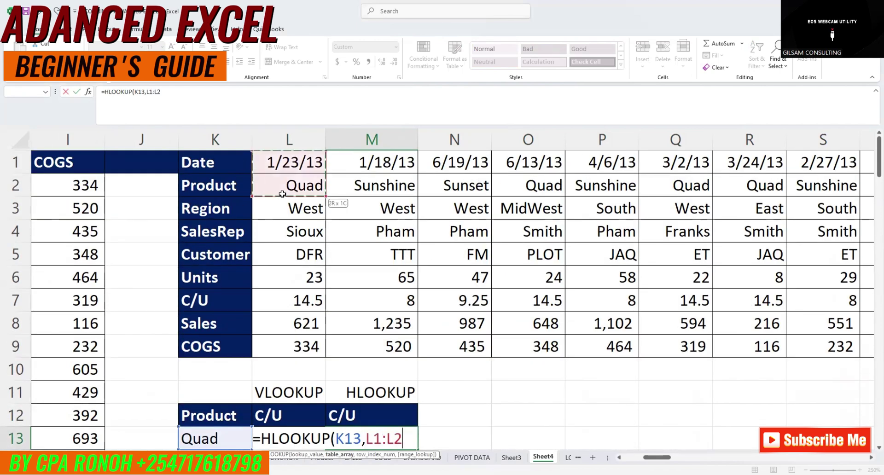
{"action": "left_click_drag", "start_coordinate": [286, 320], "coordinate": [294, 338]}
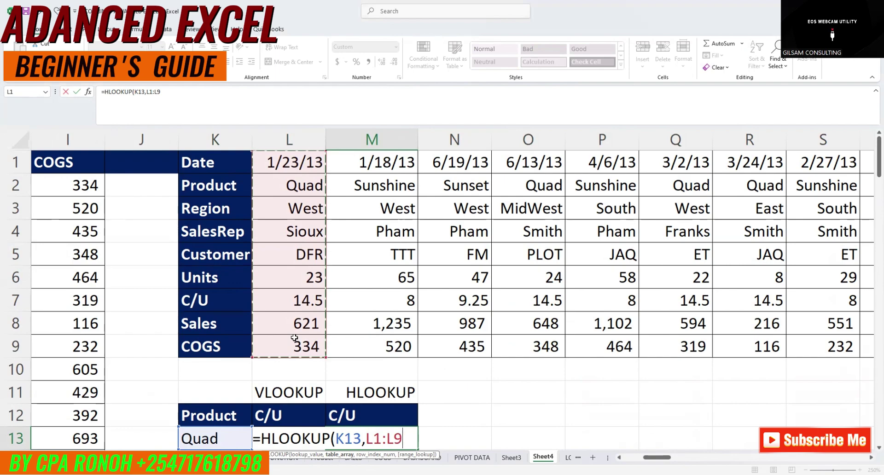
{"action": "key", "text": "ctrl+shift+Right"}
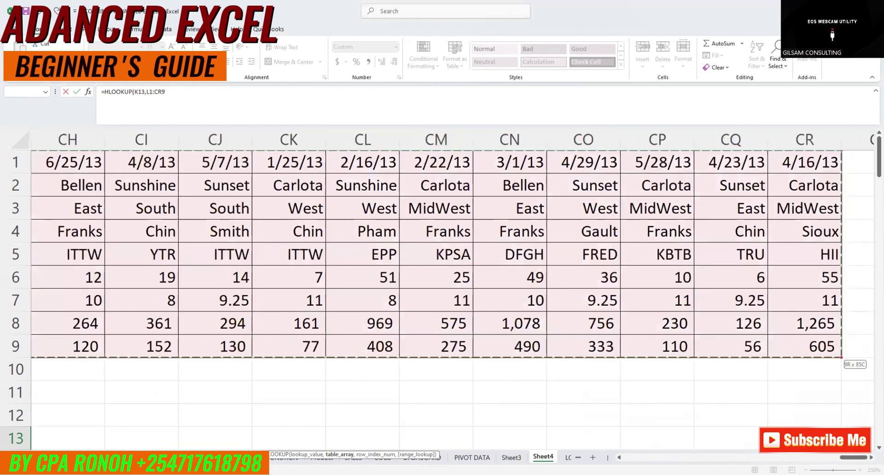
{"action": "left_click_drag", "start_coordinate": [861, 457], "coordinate": [666, 454]}
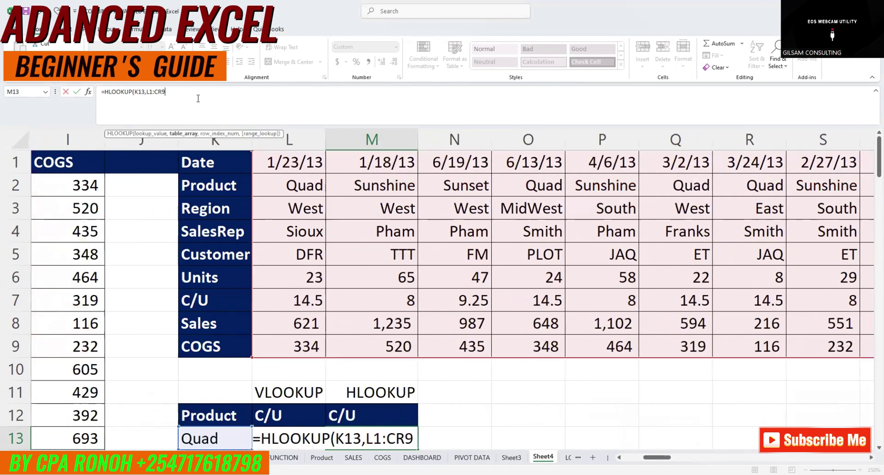
{"action": "type", "text": ",7,"}
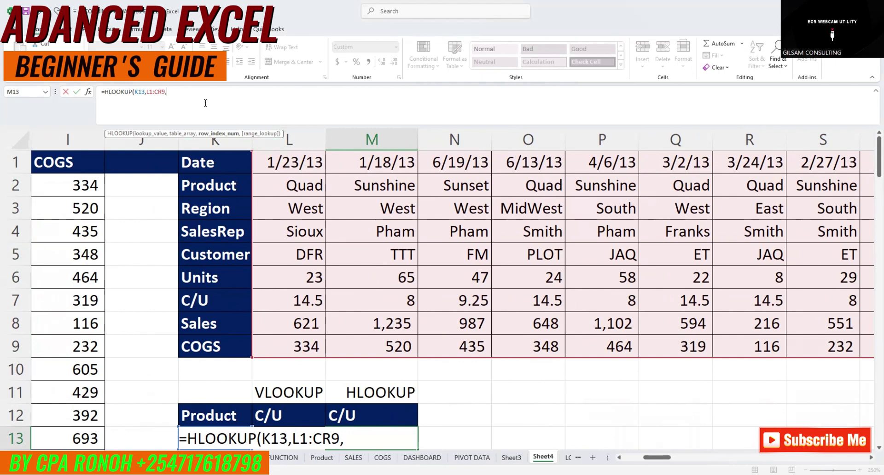
Complete M13 as =HLOOKUP(K13,L1:CR9,7,FALSE) with exact match, then reselect M13.
{"action": "type", "text": "7,"}
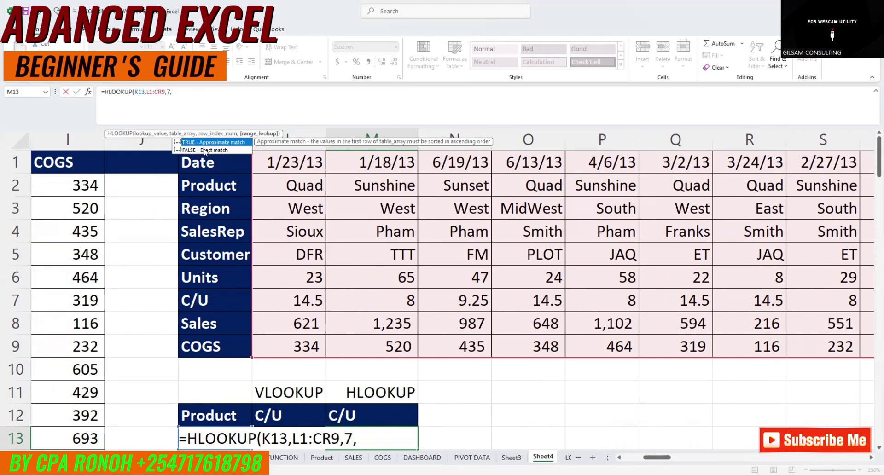
{"action": "double_click", "coordinate": [203, 149]}
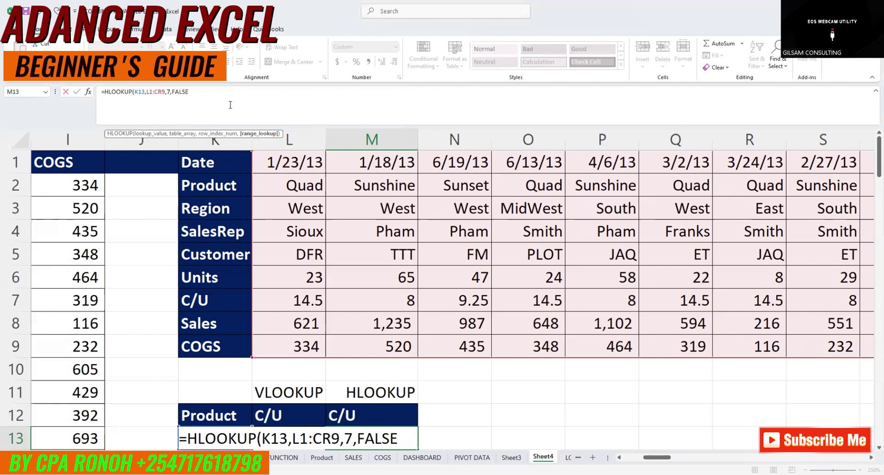
{"action": "type", "text": ")"}
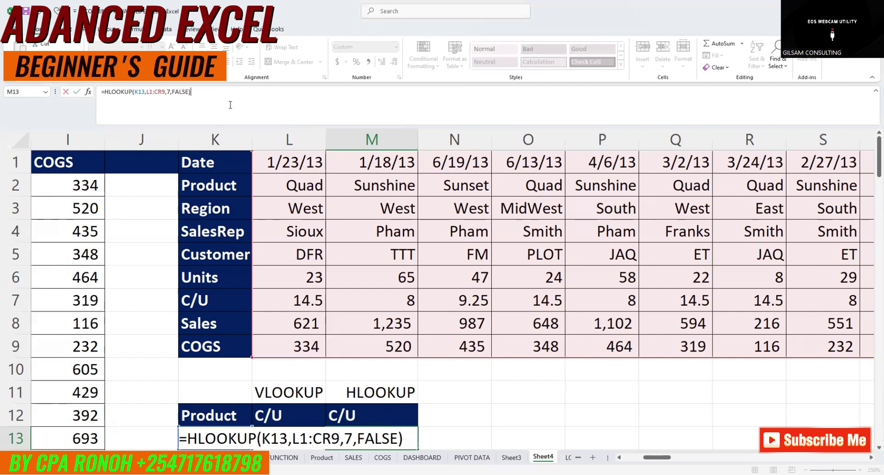
{"action": "key", "text": "Return"}
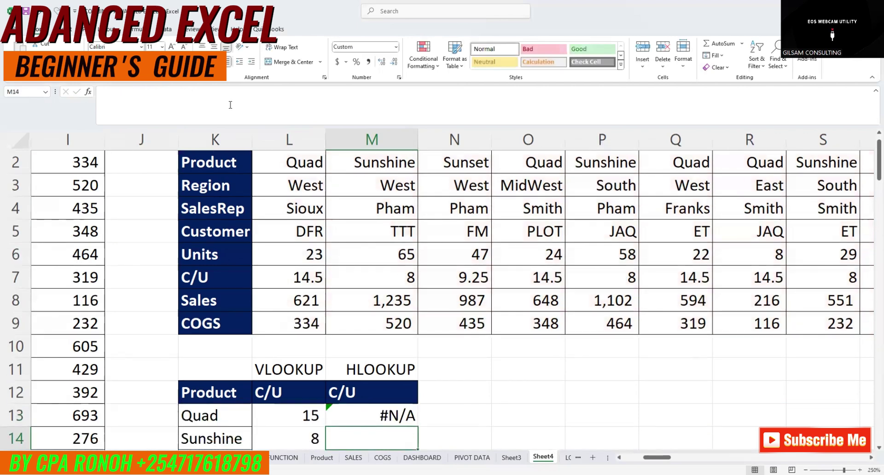
{"action": "left_click", "coordinate": [381, 418]}
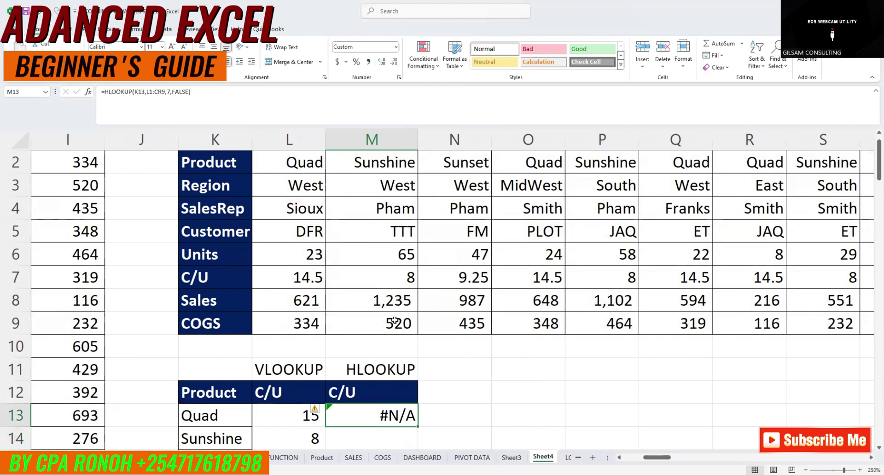
Inspect the Product row starting at L2 and the C/U header in M12.
{"action": "scroll", "coordinate": [417, 345], "scroll_direction": "up", "scroll_amount": 1}
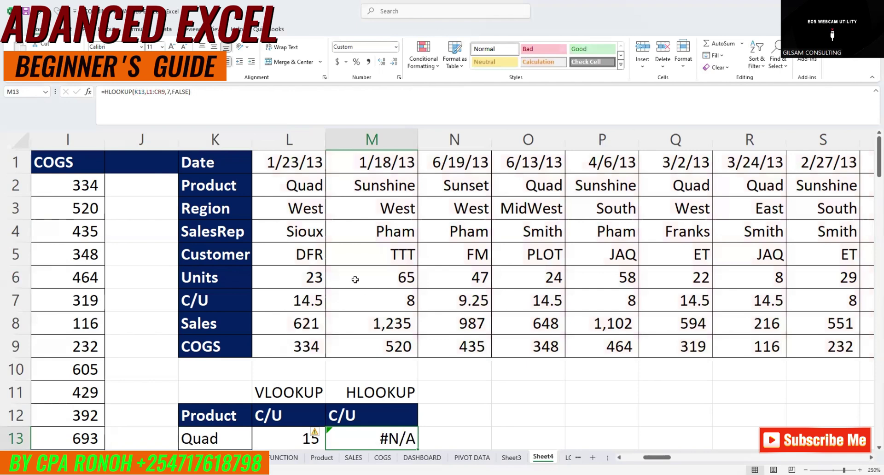
{"action": "left_click", "coordinate": [308, 193]}
{"action": "left_click", "coordinate": [335, 255]}
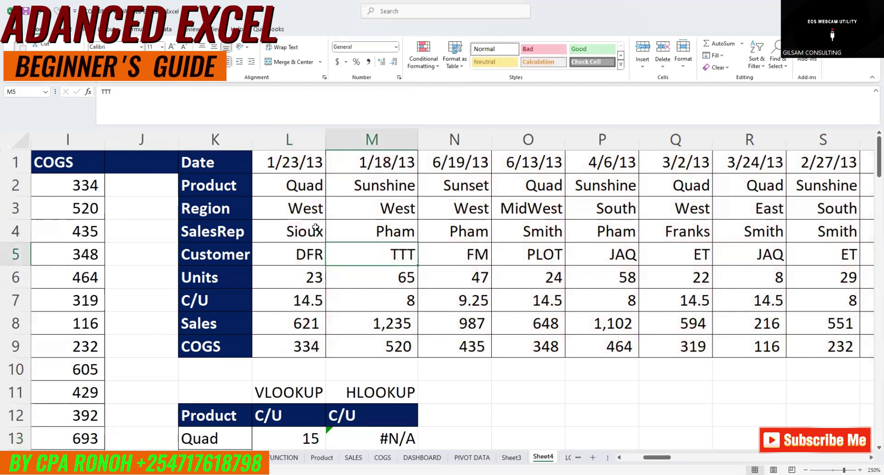
{"action": "left_click", "coordinate": [300, 193]}
{"action": "left_click", "coordinate": [369, 423]}
{"action": "left_click", "coordinate": [371, 433]}
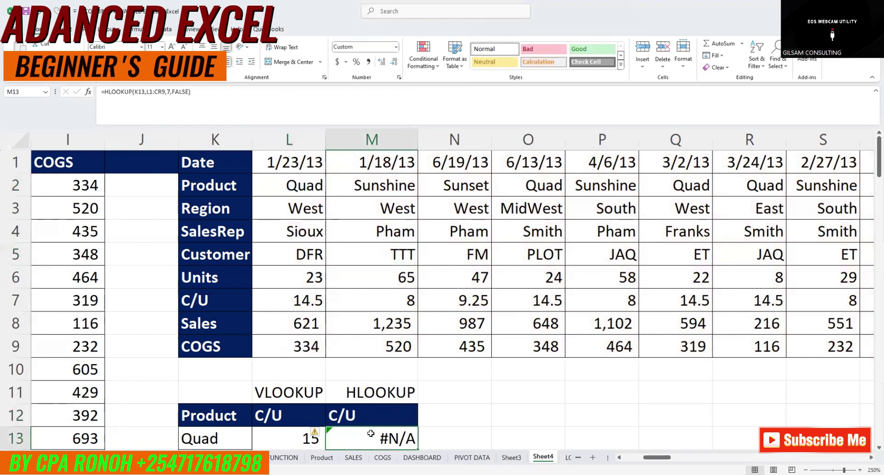
Change M13's HLOOKUP table range from L1:CR9 to L2:CR9.
{"action": "left_click", "coordinate": [166, 91]}
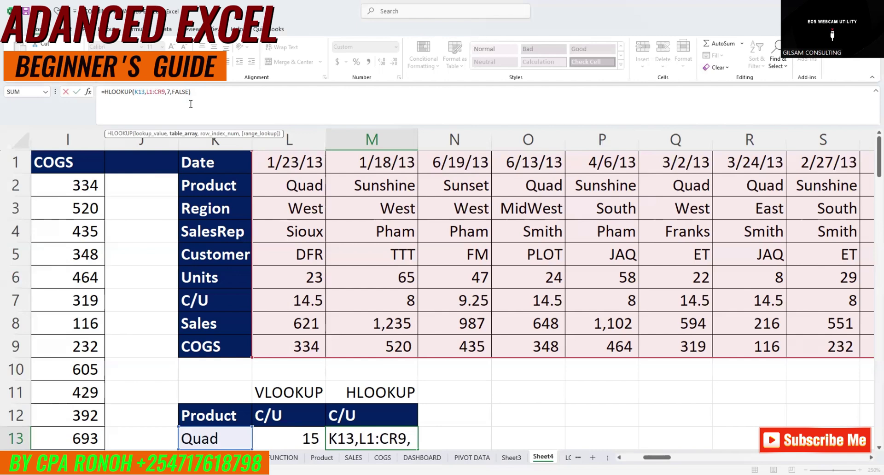
{"action": "key", "text": "BackSpace"}
{"action": "left_click", "coordinate": [298, 187]}
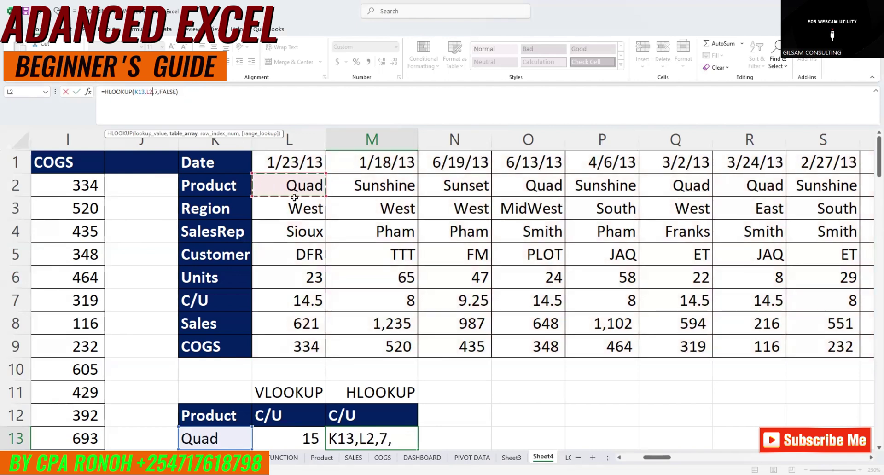
{"action": "left_click", "coordinate": [306, 337], "text": "shift"}
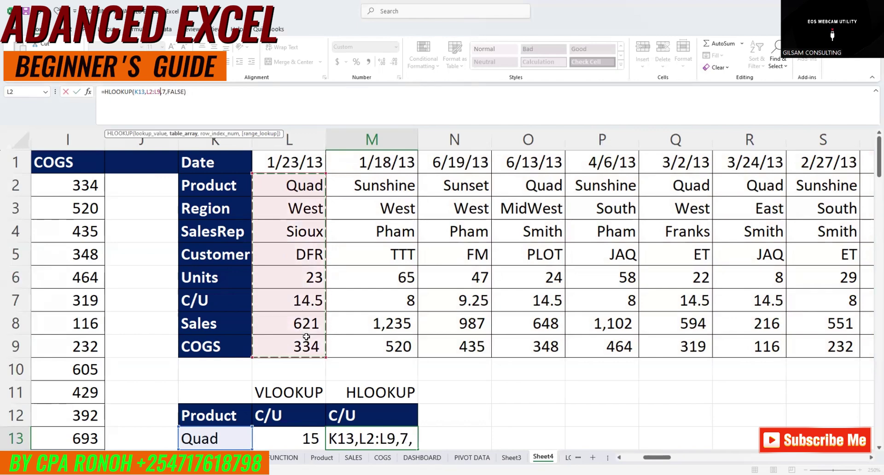
{"action": "key", "text": "ctrl+shift+Right"}
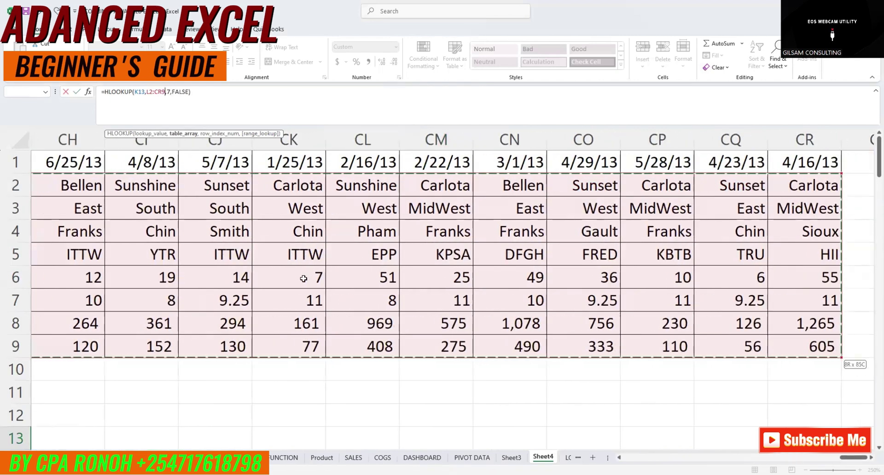
{"action": "key", "text": "Return"}
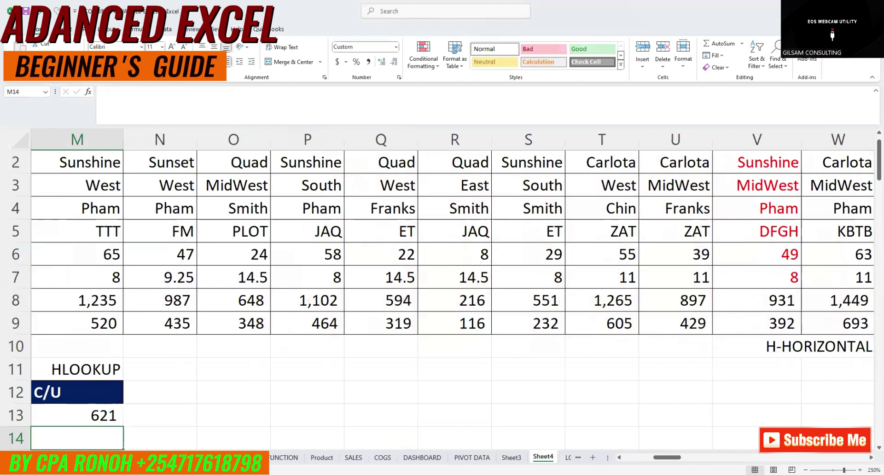
{"action": "left_click_drag", "start_coordinate": [666, 457], "coordinate": [649, 457]}
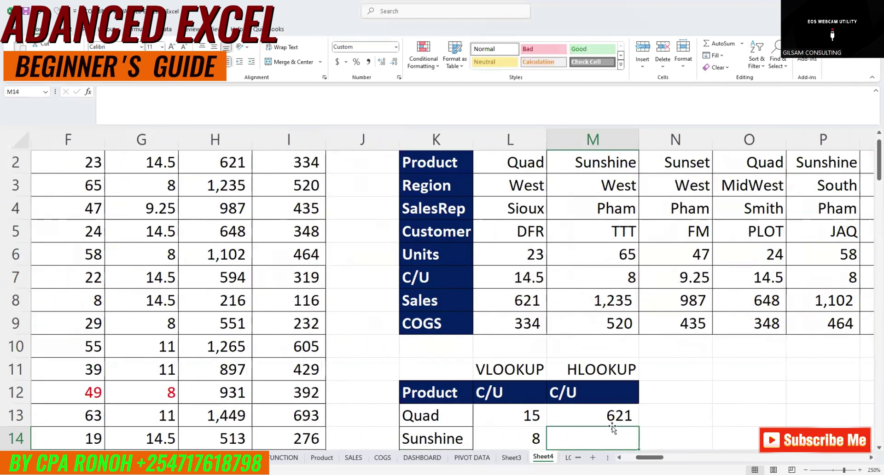
Change M13's row index from 7 to 6 so it returns 15.
{"action": "left_click", "coordinate": [604, 417]}
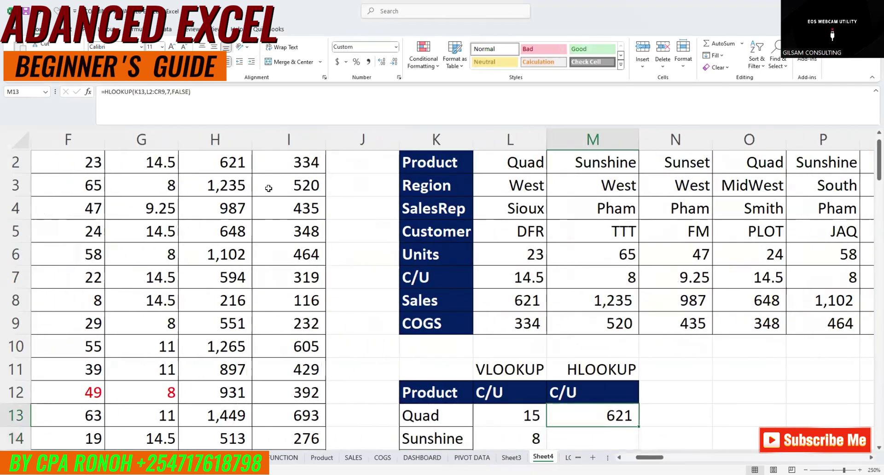
{"action": "left_click", "coordinate": [171, 88]}
{"action": "key", "text": "Left"}
{"action": "key", "text": "Left"}
{"action": "key", "text": "Left"}
{"action": "key", "text": "Left"}
{"action": "key", "text": "Left"}
{"action": "key", "text": "Left"}
{"action": "key", "text": "Left"}
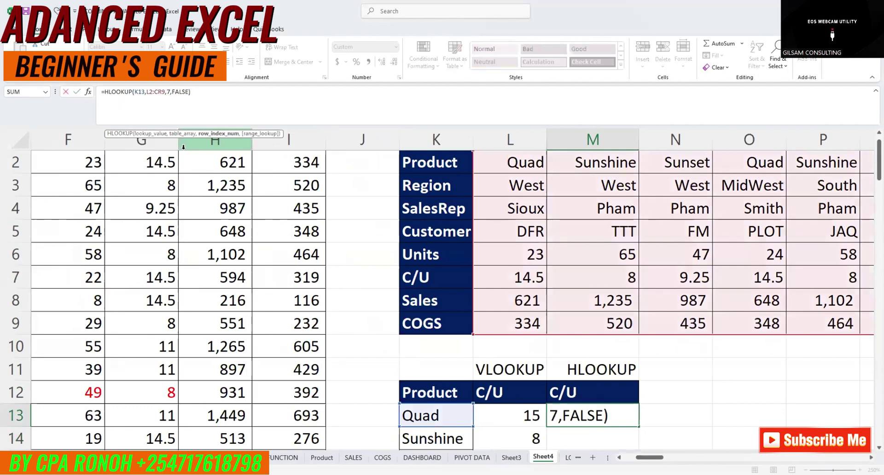
{"action": "key", "text": "BackSpace"}
{"action": "type", "text": "6"}
{"action": "key", "text": "Return"}
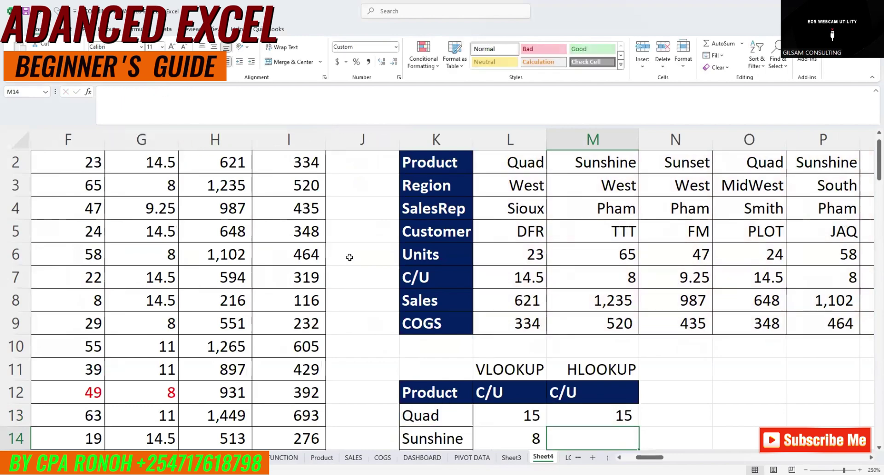
Copy the M13 HLOOKUP formula down to Bellen's row in M17.
{"action": "left_click", "coordinate": [593, 422]}
{"action": "scroll", "coordinate": [655, 219], "scroll_direction": "down", "scroll_amount": 3}
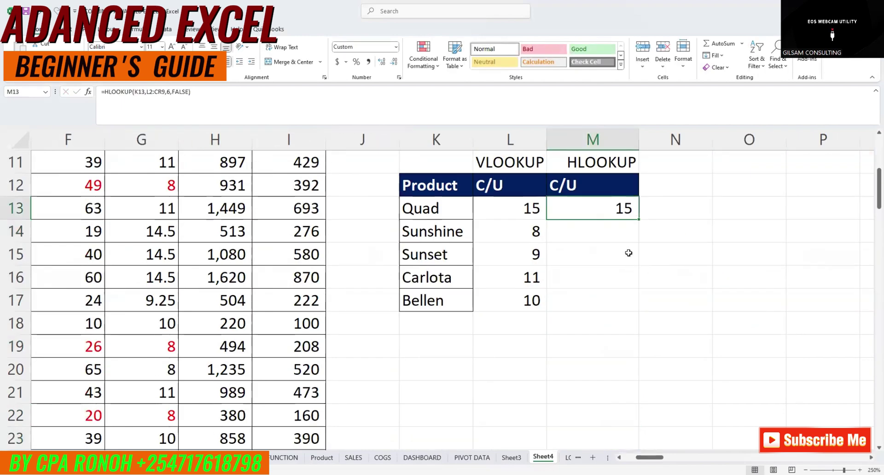
{"action": "left_click_drag", "start_coordinate": [639, 220], "coordinate": [614, 304]}
{"action": "left_click", "coordinate": [691, 259]}
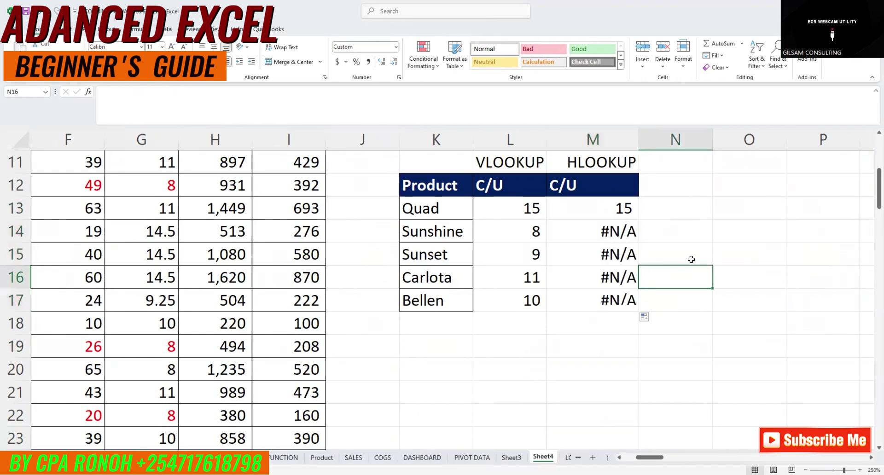
Inspect the copied formulas in M14, M15 and M16, which return #N/A.
{"action": "left_click", "coordinate": [575, 223]}
{"action": "scroll", "coordinate": [578, 216], "scroll_direction": "up", "scroll_amount": 2}
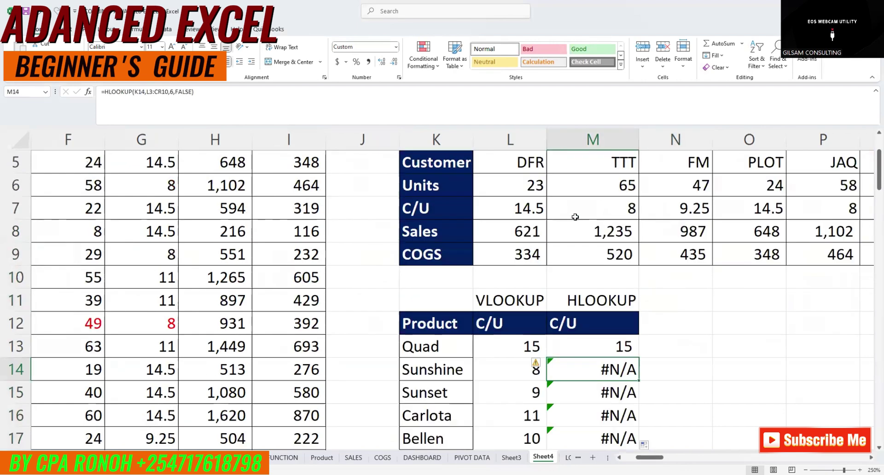
{"action": "key", "text": "F2"}
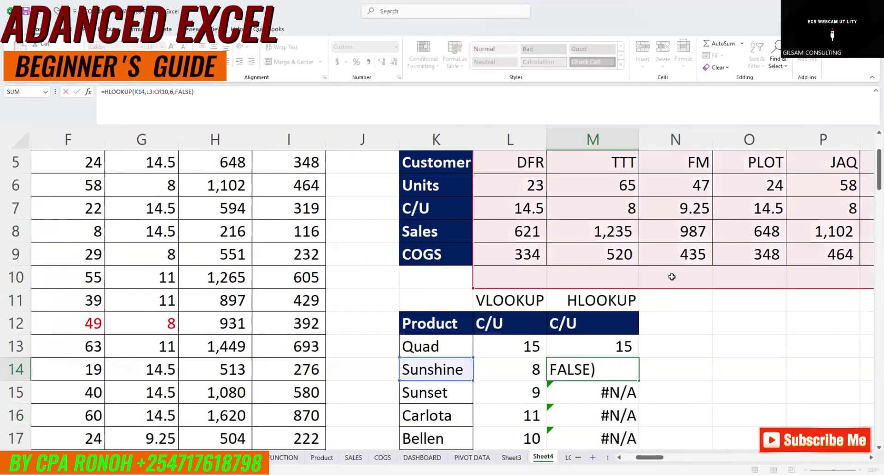
{"action": "left_click", "coordinate": [694, 330]}
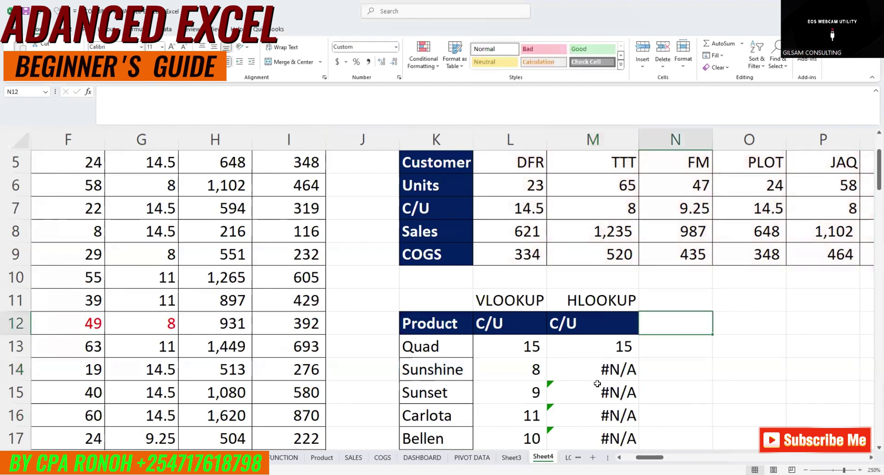
{"action": "left_click", "coordinate": [592, 393]}
{"action": "key", "text": "F2"}
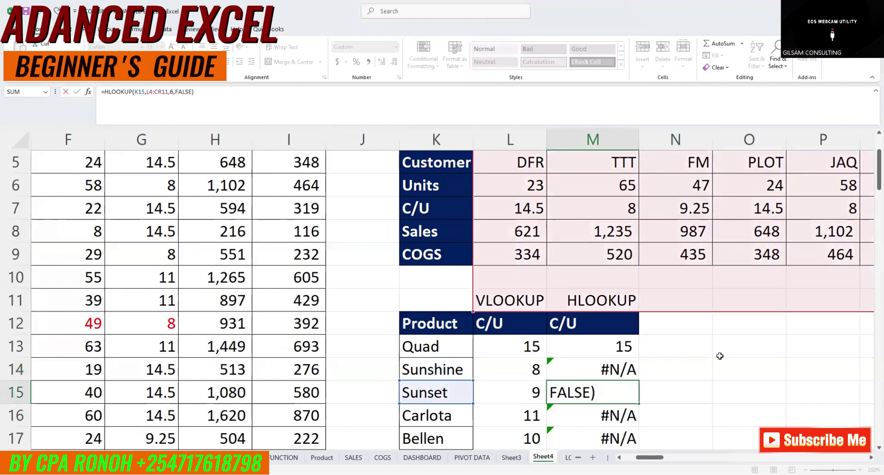
{"action": "key", "text": "Return"}
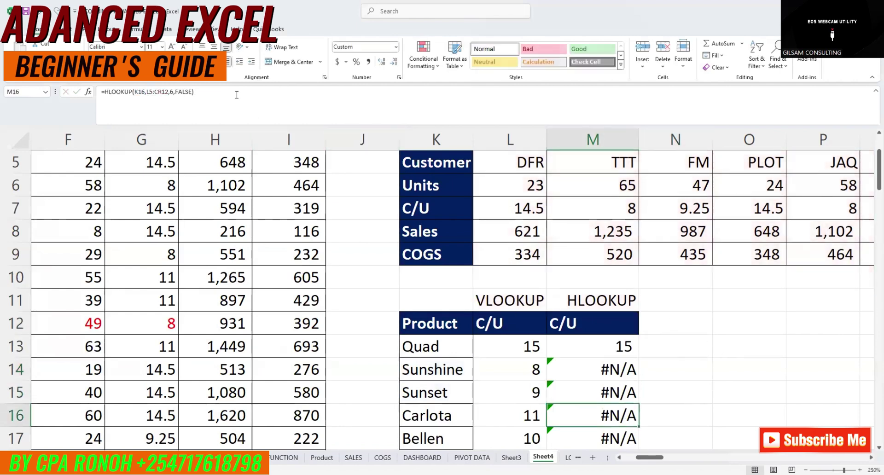
{"action": "key", "text": "F2"}
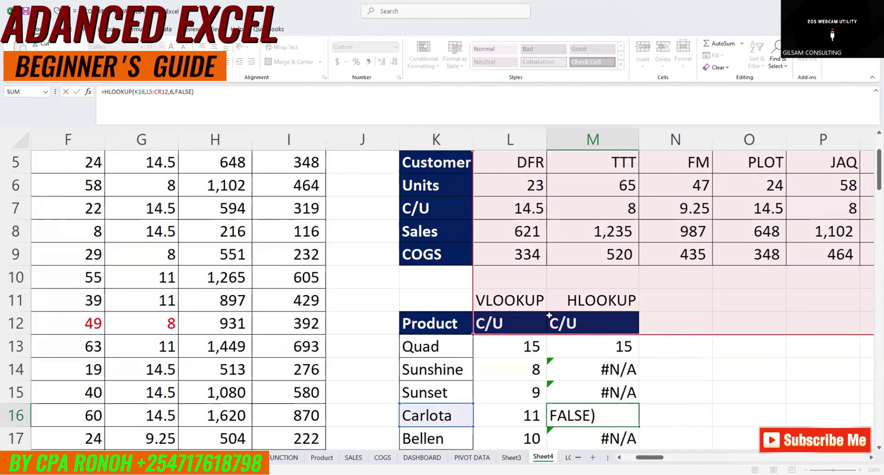
{"action": "scroll", "coordinate": [726, 351], "scroll_direction": "up", "scroll_amount": 2}
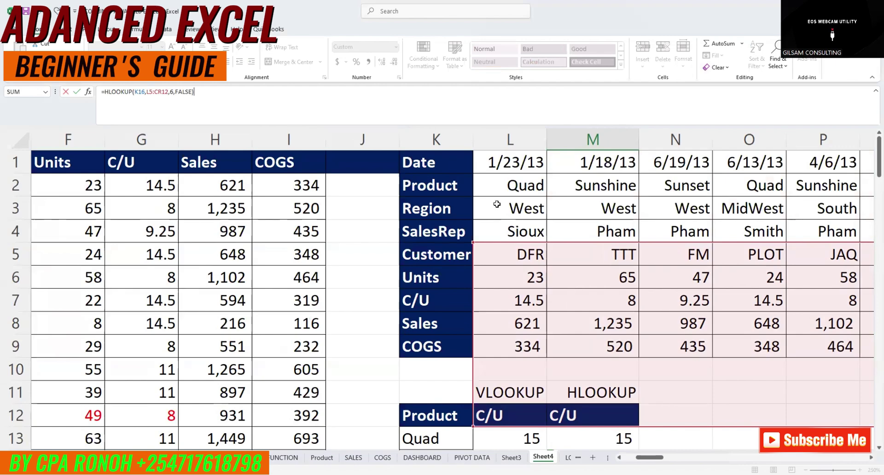
{"action": "left_click", "coordinate": [698, 399]}
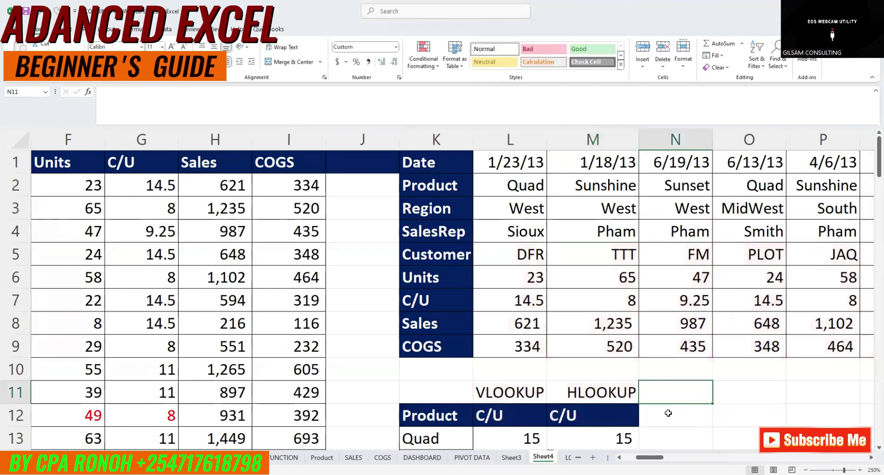
{"action": "scroll", "coordinate": [667, 412], "scroll_direction": "down", "scroll_amount": 2}
{"action": "left_click", "coordinate": [594, 303]}
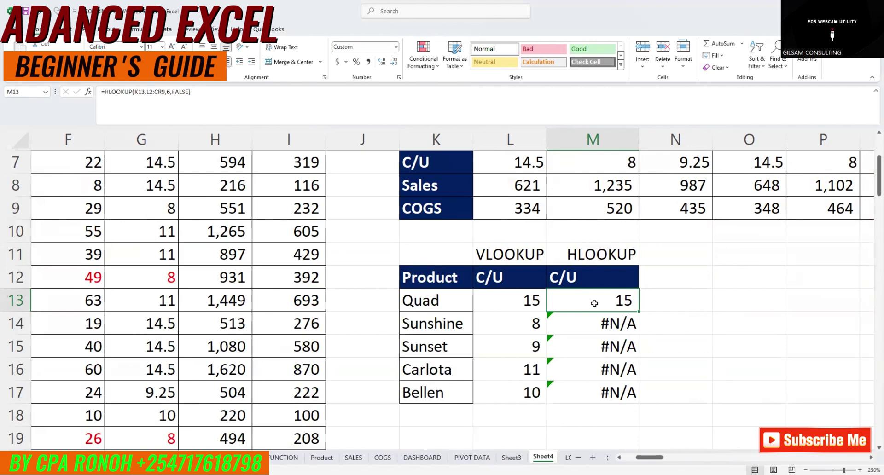
{"action": "left_click", "coordinate": [171, 91]}
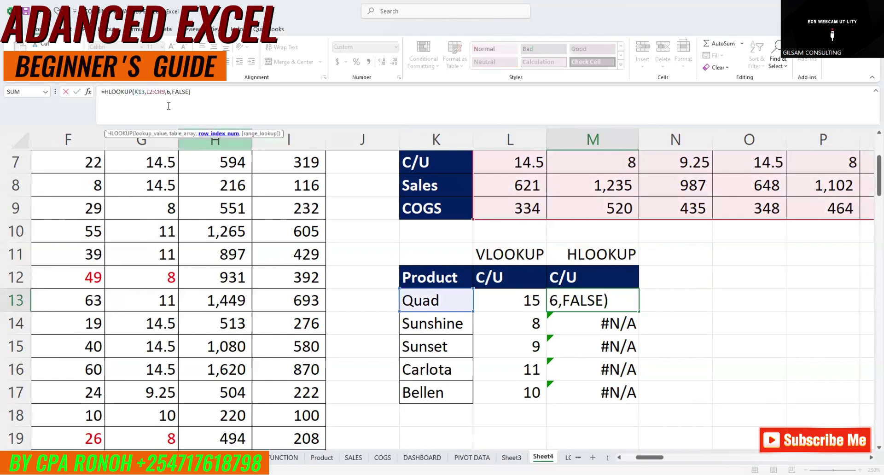
{"action": "key", "text": "BackSpace"}
{"action": "type", "text": "7"}
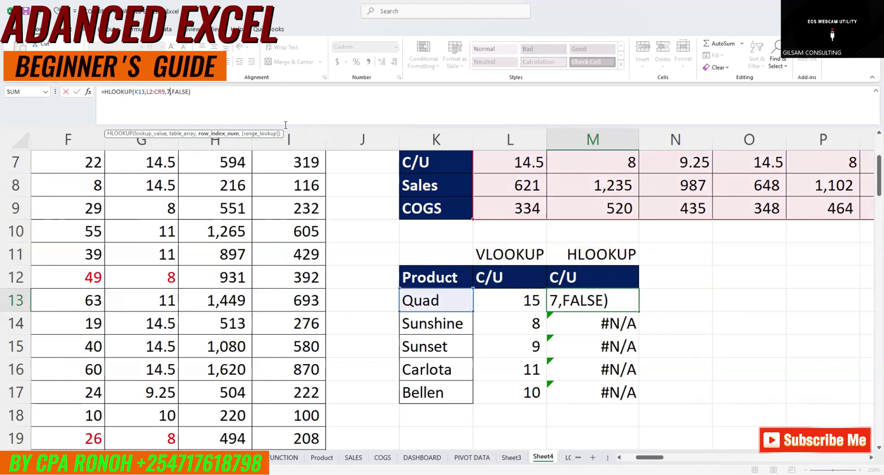
{"action": "key", "text": "Return"}
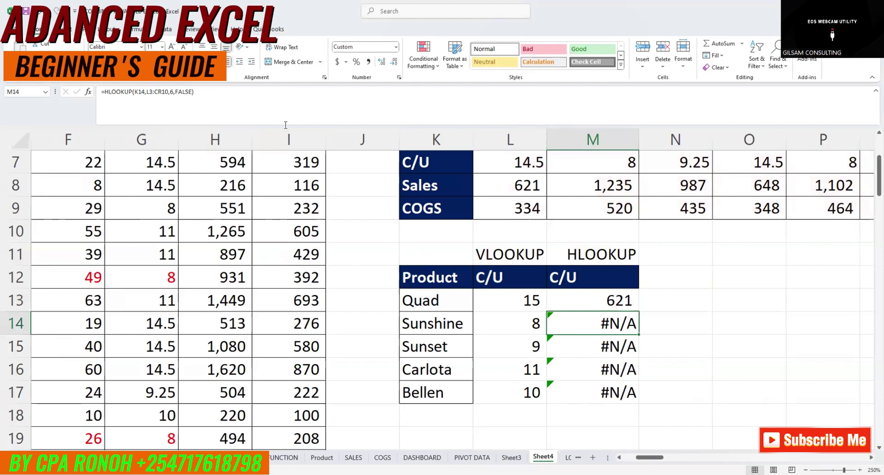
{"action": "left_click", "coordinate": [431, 167]}
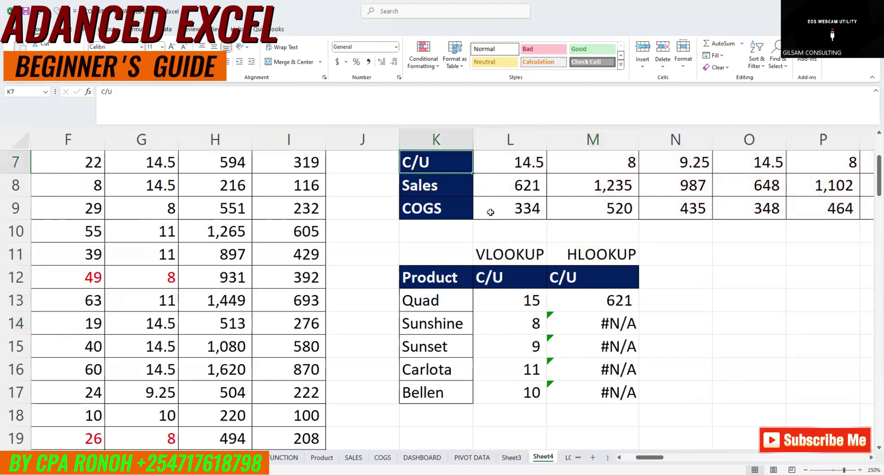
{"action": "scroll", "coordinate": [515, 216], "scroll_direction": "up", "scroll_amount": 2}
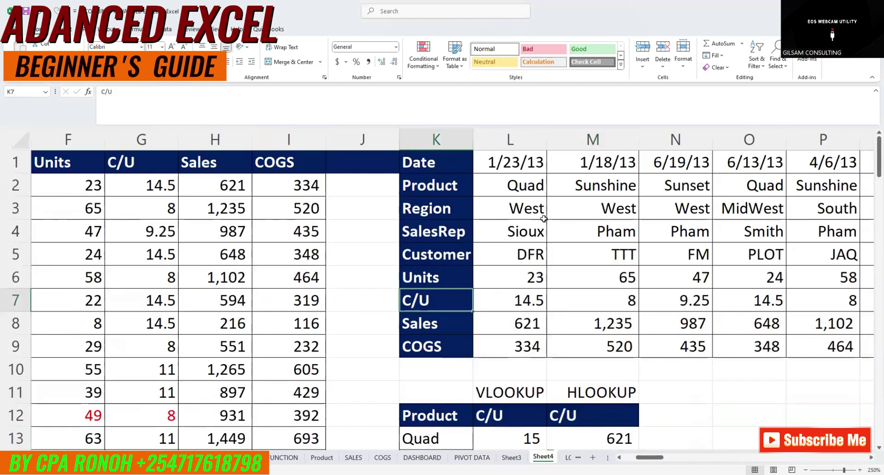
{"action": "left_click", "coordinate": [435, 184]}
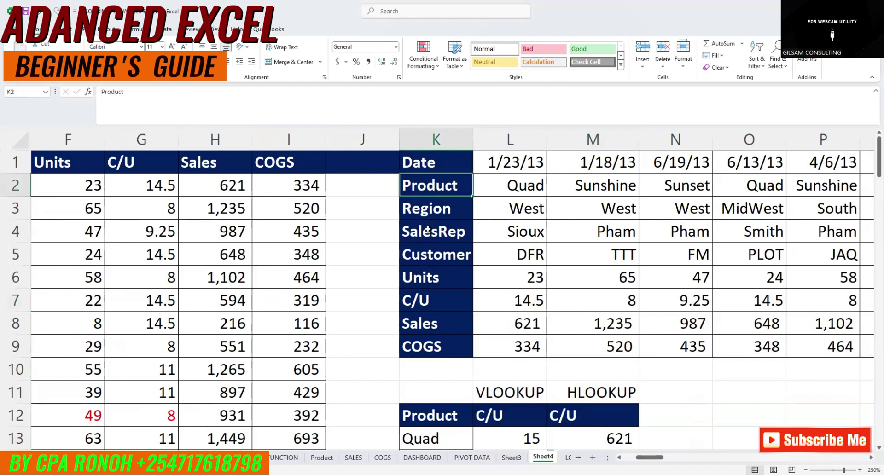
{"action": "left_click", "coordinate": [447, 226]}
{"action": "left_click", "coordinate": [441, 189]}
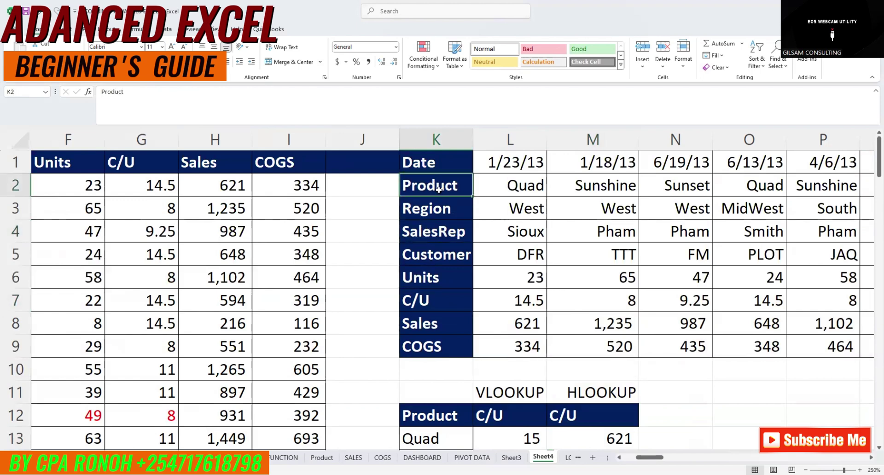
{"action": "left_click", "coordinate": [443, 215]}
{"action": "left_click", "coordinate": [442, 232]}
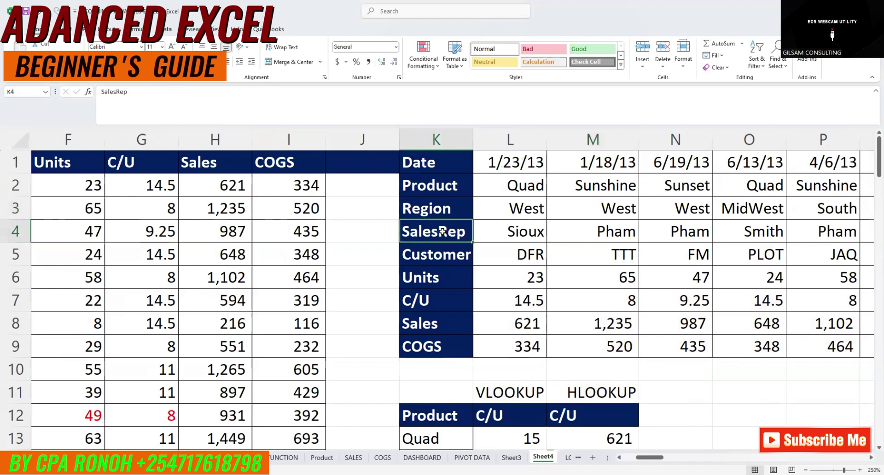
{"action": "left_click", "coordinate": [440, 253]}
{"action": "left_click", "coordinate": [443, 277]}
{"action": "left_click", "coordinate": [446, 298]}
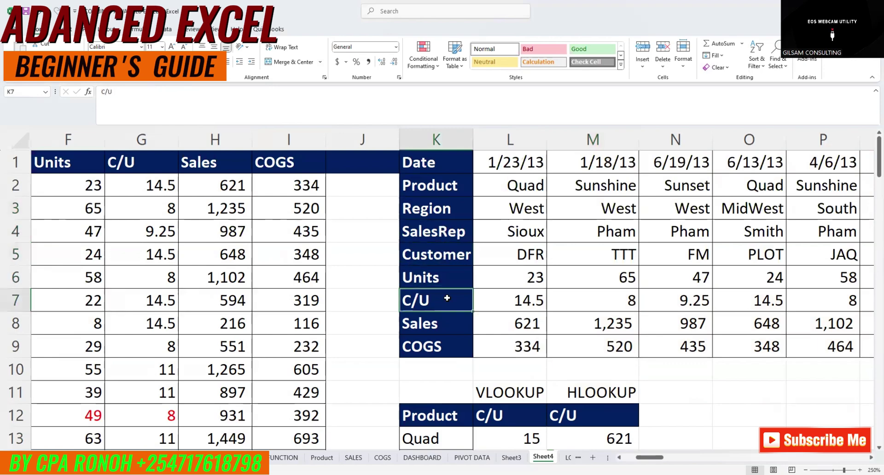
{"action": "scroll", "coordinate": [620, 291], "scroll_direction": "down", "scroll_amount": 1}
{"action": "left_click", "coordinate": [564, 368]}
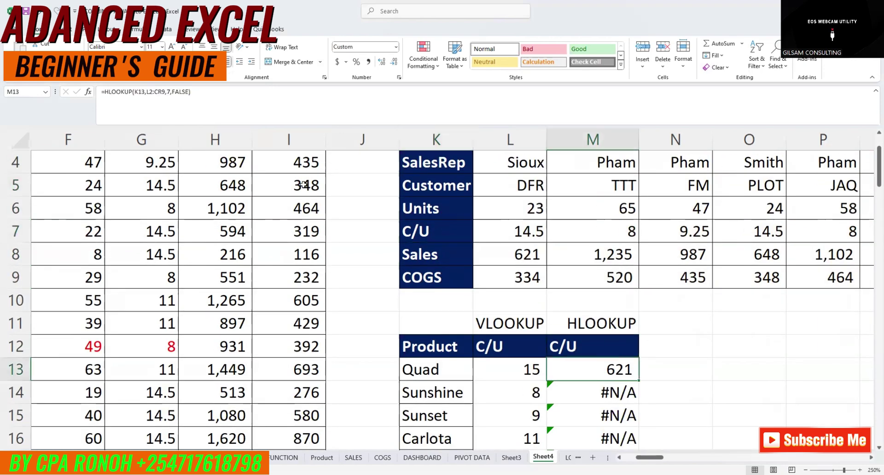
{"action": "left_click", "coordinate": [171, 92]}
{"action": "key", "text": "BackSpace"}
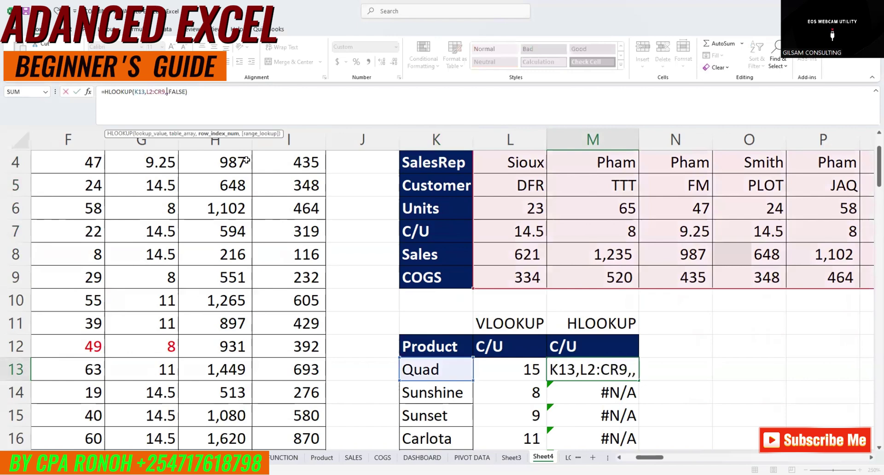
{"action": "type", "text": "6"}
{"action": "key", "text": "Return"}
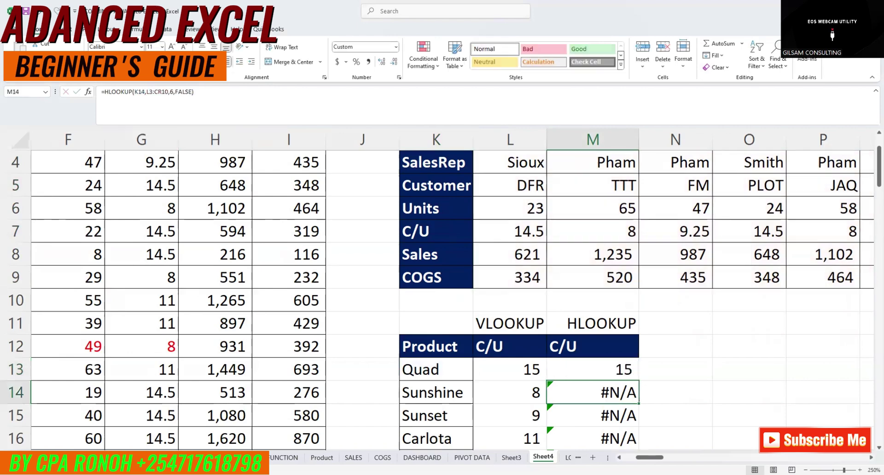
{"action": "left_click", "coordinate": [598, 370]}
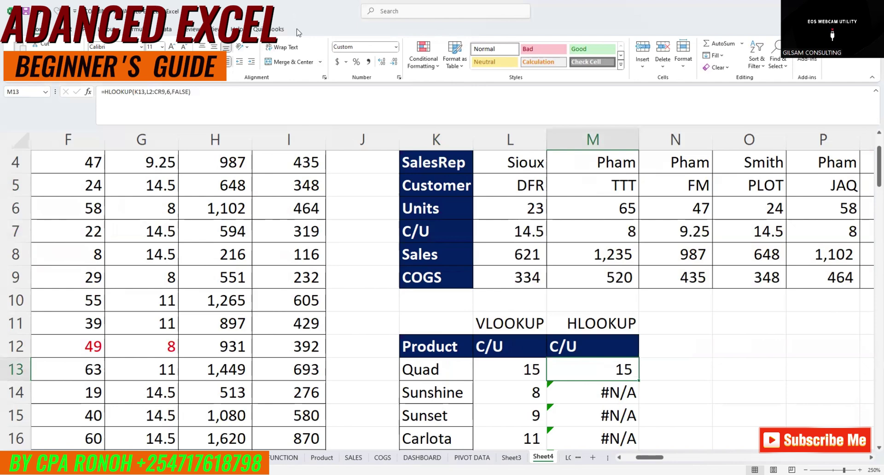
{"action": "left_click", "coordinate": [757, 373]}
Compare the #N/A cells M14:M17 with the L2:CR9 data, revealing M14 uses L3:CR10.
{"action": "left_click", "coordinate": [608, 363]}
{"action": "scroll", "coordinate": [645, 350], "scroll_direction": "down", "scroll_amount": 1}
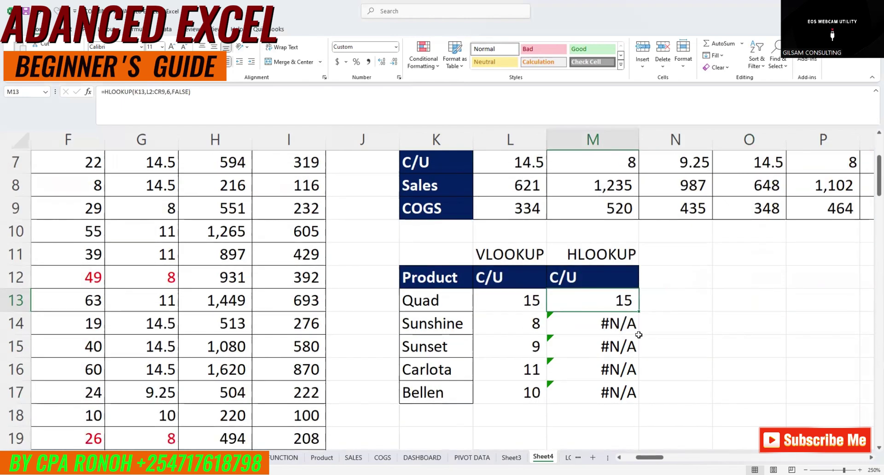
{"action": "left_click_drag", "start_coordinate": [612, 322], "coordinate": [621, 394]}
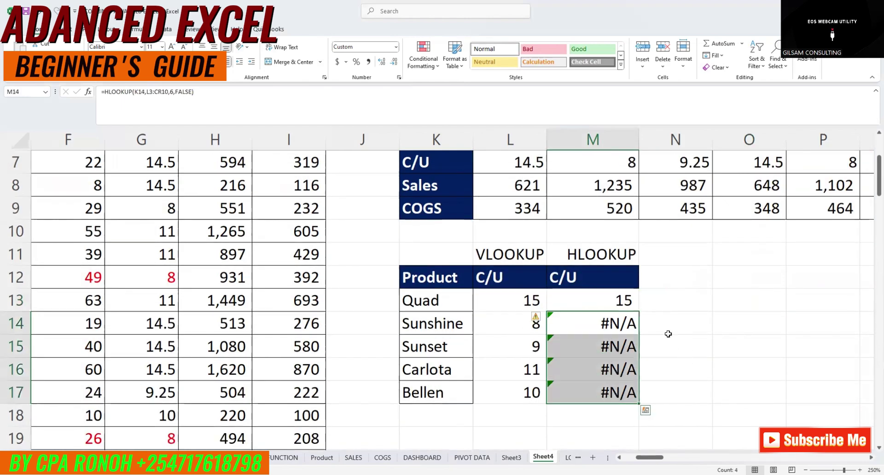
{"action": "scroll", "coordinate": [621, 285], "scroll_direction": "up", "scroll_amount": 1}
{"action": "scroll", "coordinate": [586, 233], "scroll_direction": "up", "scroll_amount": 1}
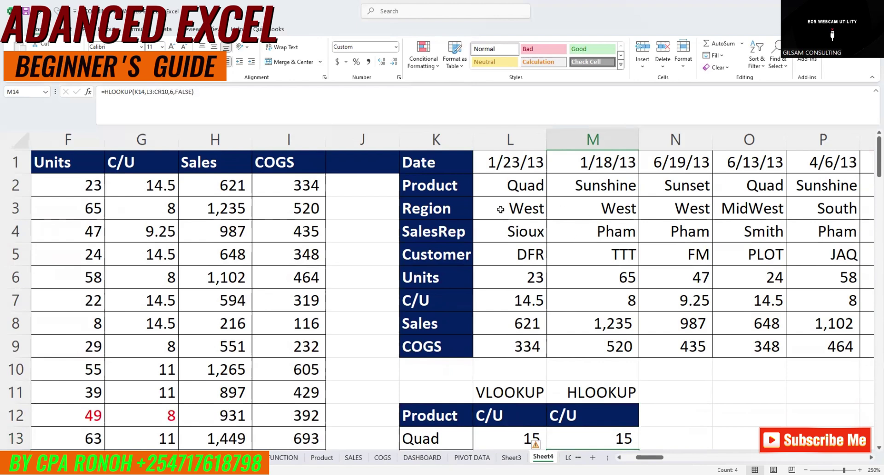
{"action": "left_click_drag", "start_coordinate": [498, 183], "coordinate": [853, 345]}
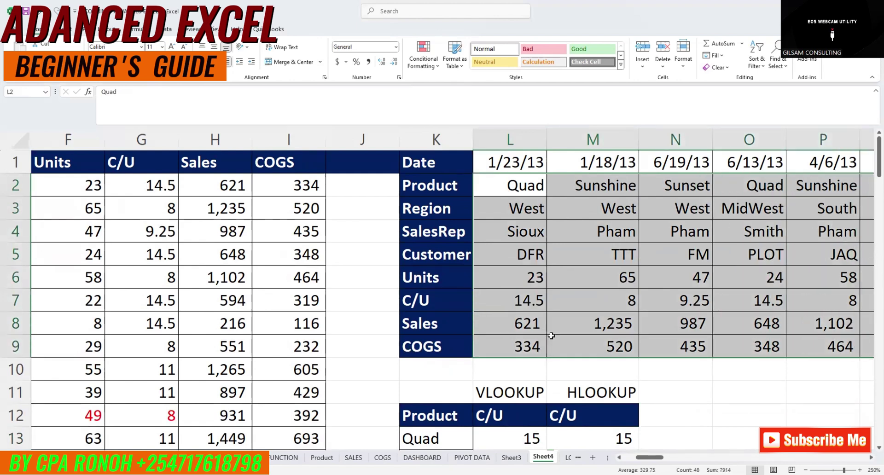
{"action": "scroll", "coordinate": [608, 276], "scroll_direction": "down", "scroll_amount": 3}
{"action": "left_click", "coordinate": [594, 254]}
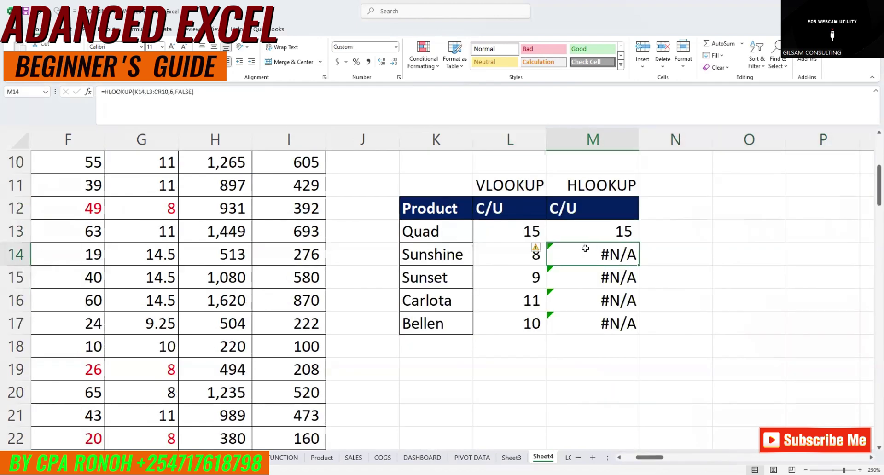
{"action": "left_click", "coordinate": [209, 93]}
{"action": "scroll", "coordinate": [736, 313], "scroll_direction": "up", "scroll_amount": 2}
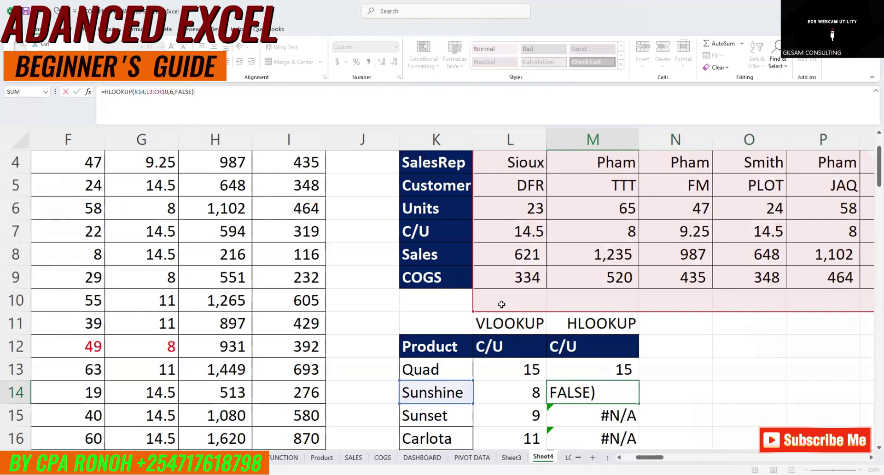
Make M13's HLOOKUP table reference absolute as $L$2:$CR$9 with F4.
{"action": "left_click", "coordinate": [598, 368]}
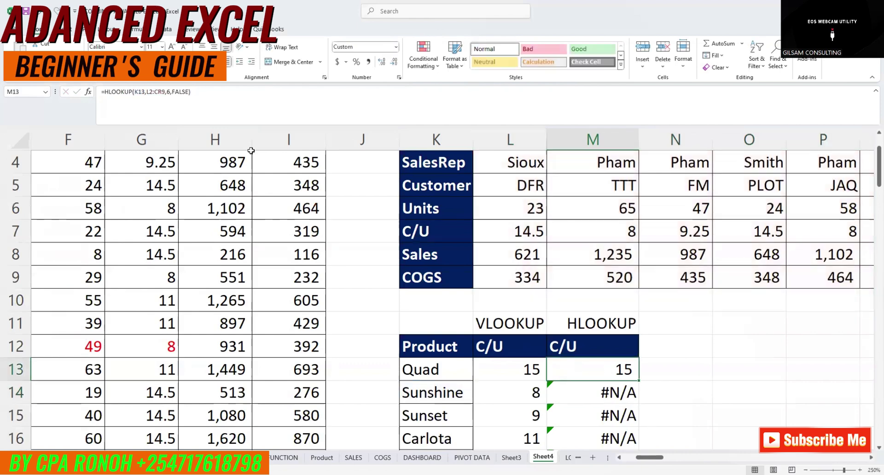
{"action": "left_click", "coordinate": [166, 91]}
{"action": "left_click_drag", "start_coordinate": [166, 91], "coordinate": [147, 91]}
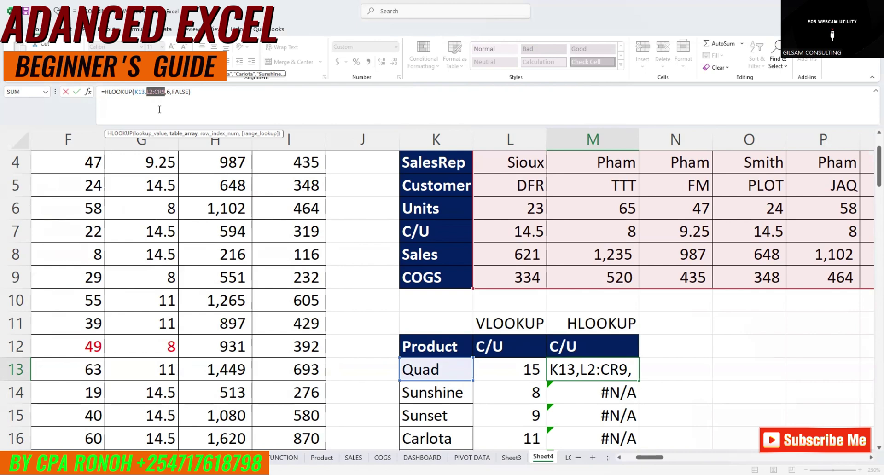
{"action": "key", "text": "F4"}
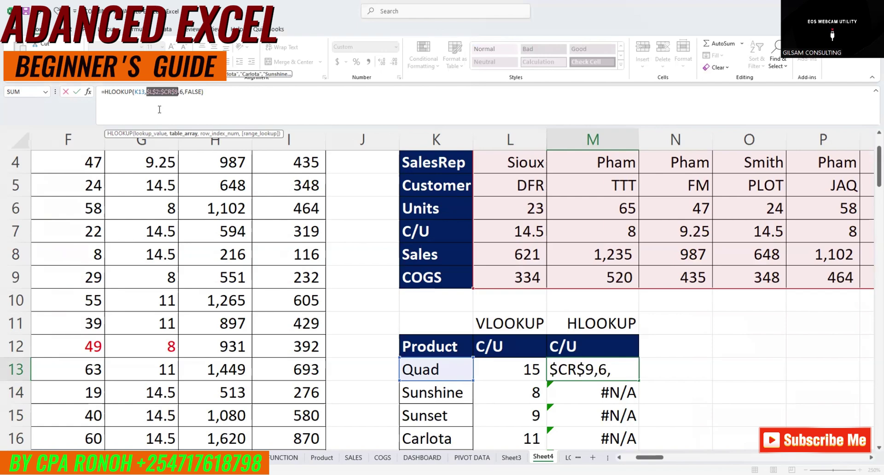
{"action": "key", "text": "Return"}
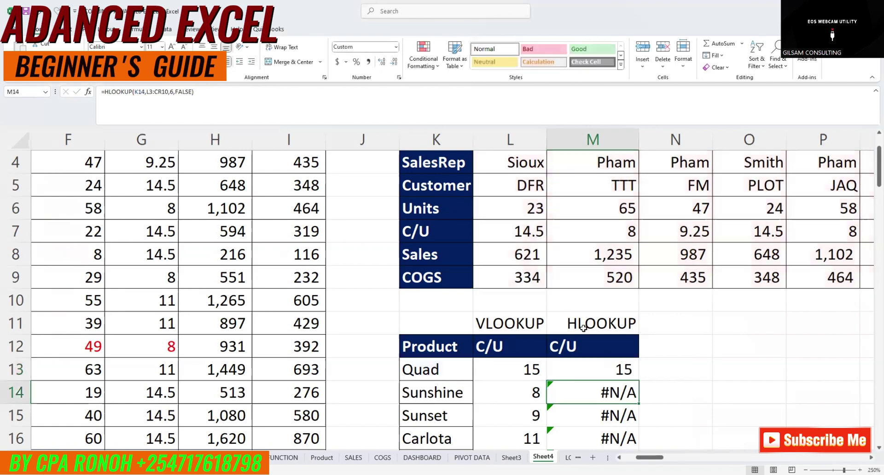
{"action": "left_click", "coordinate": [607, 377]}
Fill the M13 HLOOKUP down to M17, giving 15, 8, 9, 11, 10, and compare headings.
{"action": "left_click_drag", "start_coordinate": [639, 381], "coordinate": [639, 417]}
{"action": "left_click", "coordinate": [679, 396]}
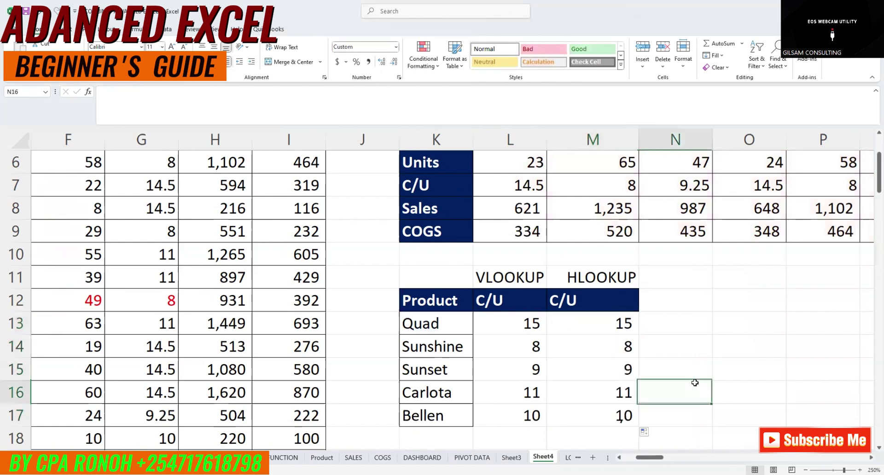
{"action": "left_click_drag", "start_coordinate": [620, 342], "coordinate": [614, 411]}
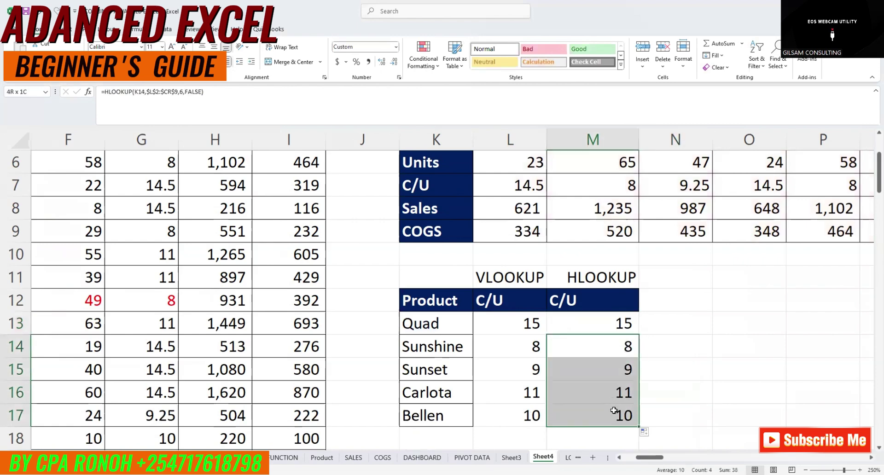
{"action": "left_click", "coordinate": [676, 369]}
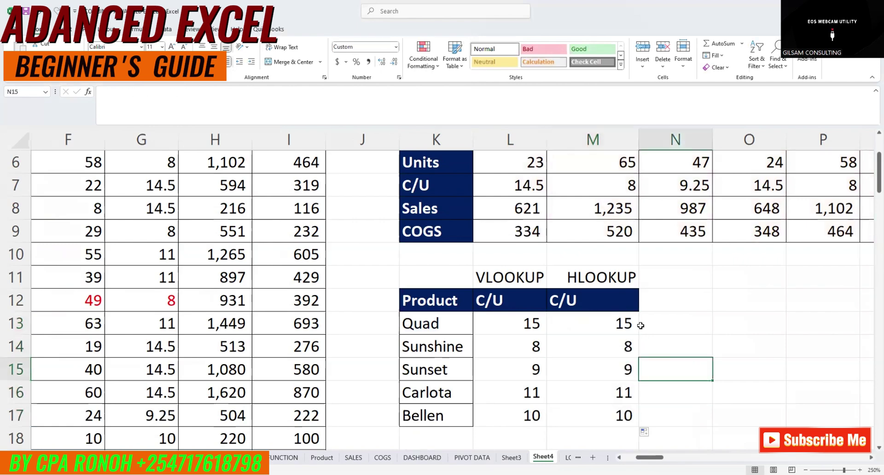
{"action": "left_click", "coordinate": [718, 335]}
{"action": "left_click", "coordinate": [497, 277]}
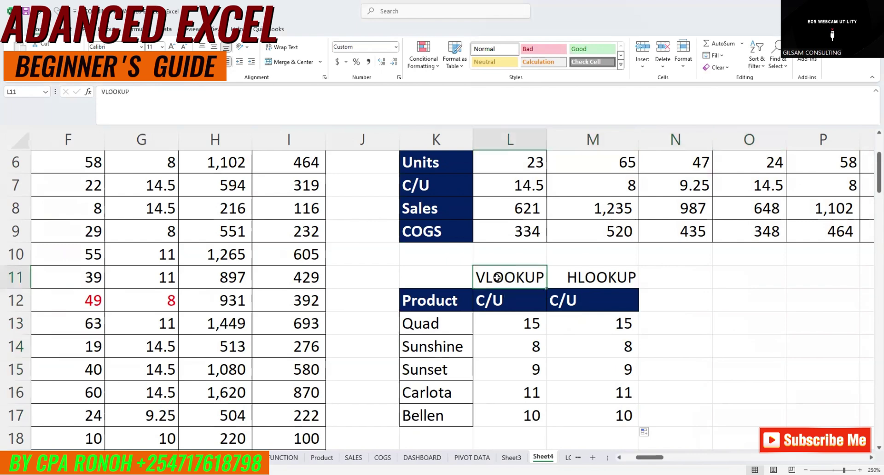
{"action": "left_click", "coordinate": [617, 280]}
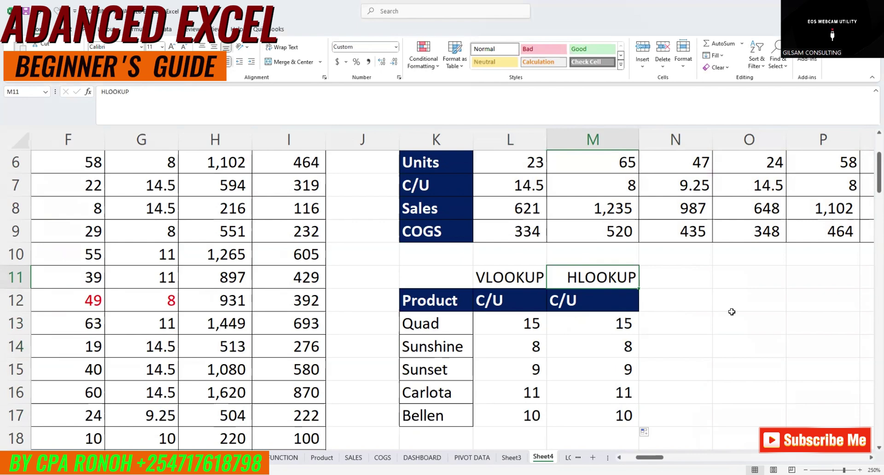
{"action": "scroll", "coordinate": [677, 350], "scroll_direction": "up", "scroll_amount": 2}
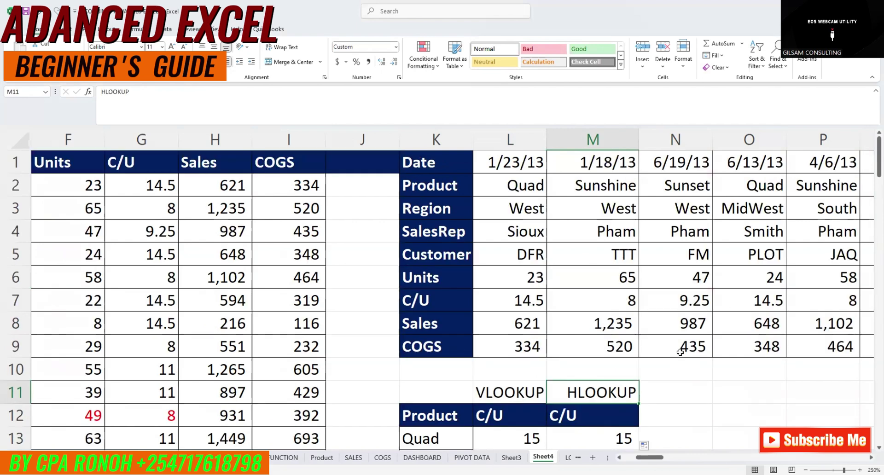
{"action": "scroll", "coordinate": [690, 356], "scroll_direction": "down", "scroll_amount": 2}
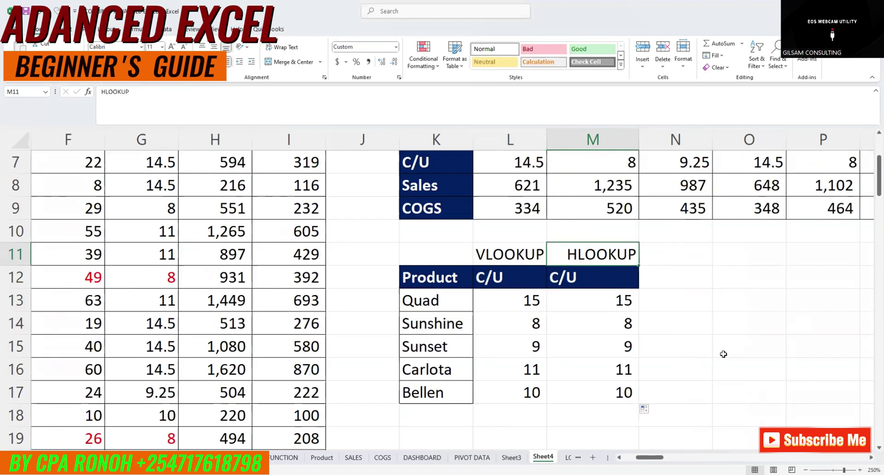
{"action": "left_click", "coordinate": [518, 261]}
{"action": "left_click", "coordinate": [599, 260]}
{"action": "left_click", "coordinate": [495, 255]}
{"action": "left_click", "coordinate": [580, 254]}
{"action": "left_click", "coordinate": [490, 253]}
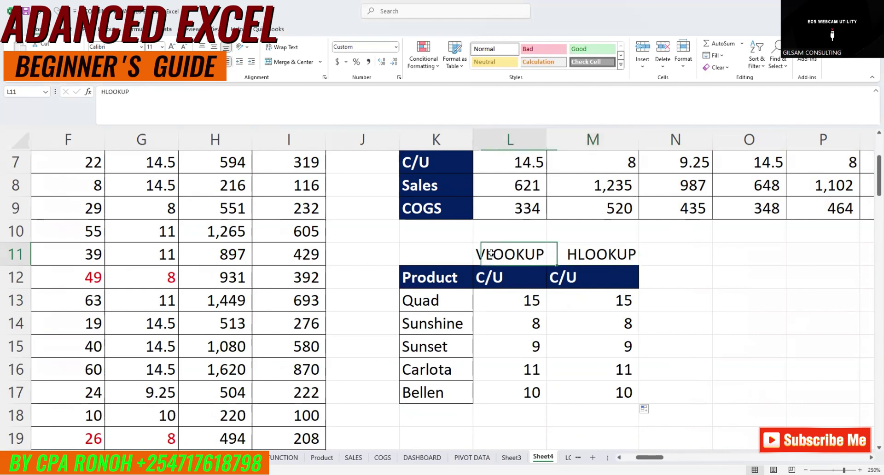
{"action": "left_click_drag", "start_coordinate": [491, 253], "coordinate": [563, 257]}
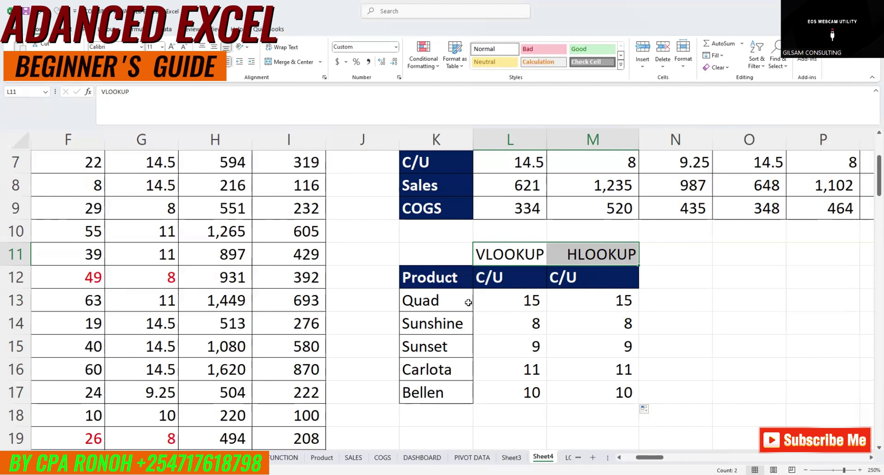
{"action": "scroll", "coordinate": [568, 362], "scroll_direction": "up", "scroll_amount": 2}
{"action": "scroll", "coordinate": [571, 359], "scroll_direction": "down", "scroll_amount": 2}
Enter the heading XLOOKUP in N11 beside the HLOOKUP column.
{"action": "left_click", "coordinate": [665, 252]}
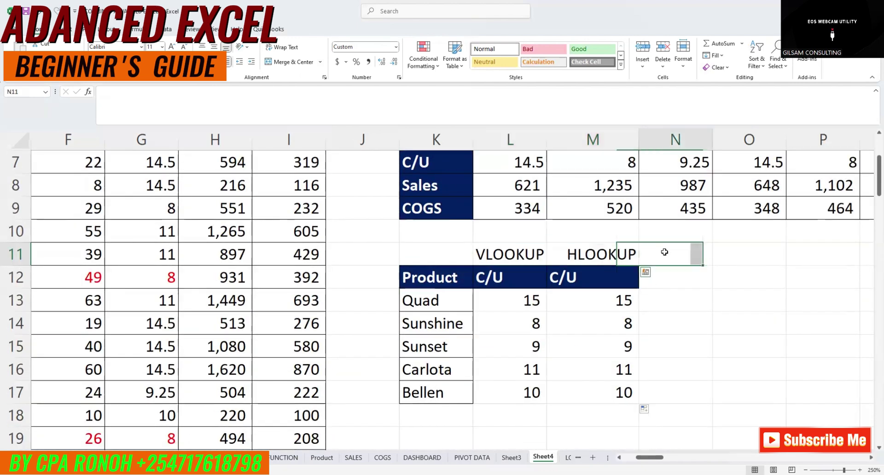
{"action": "type", "text": "X"}
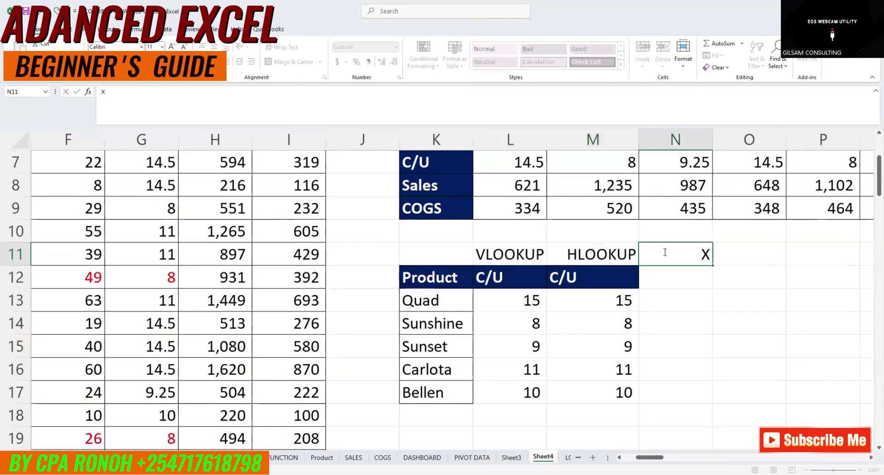
{"action": "type", "text": "LOOKUP"}
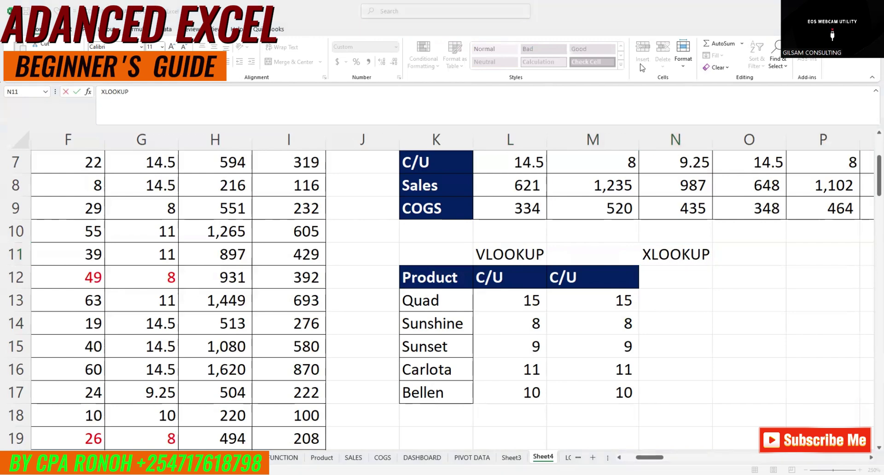
{"action": "left_click", "coordinate": [667, 262]}
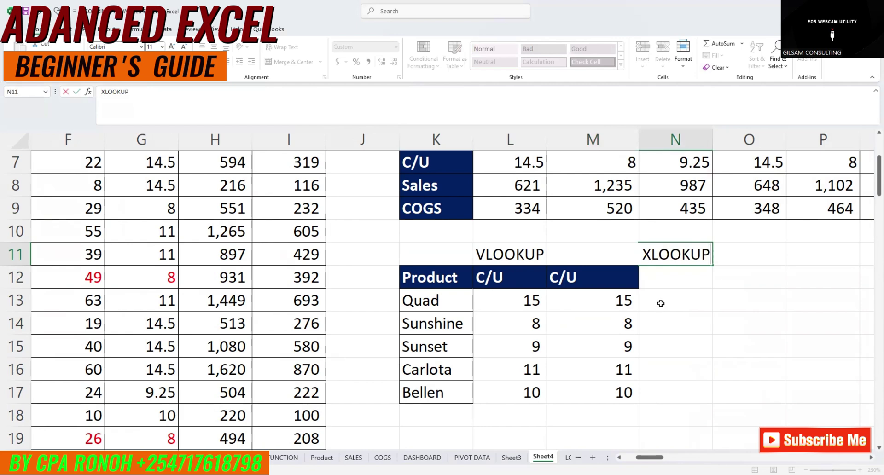
{"action": "left_click", "coordinate": [655, 314]}
Copy the C/U header from M12 into N12.
{"action": "left_click", "coordinate": [572, 278]}
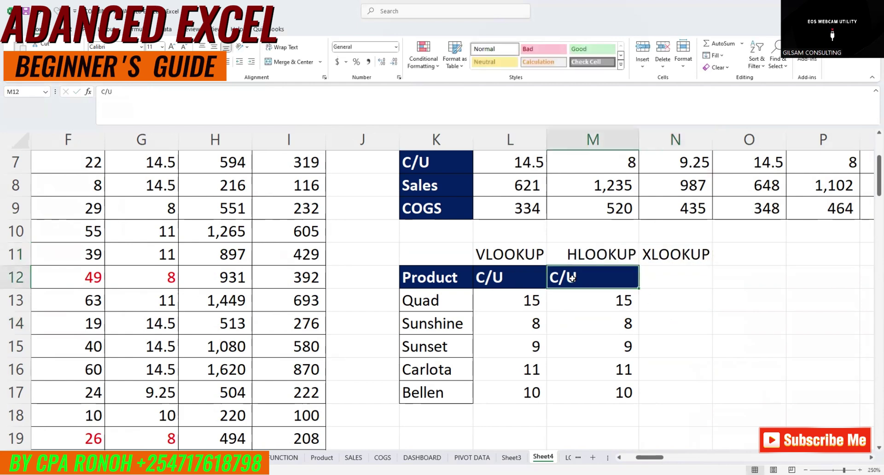
{"action": "key", "text": "ctrl+c"}
{"action": "left_click", "coordinate": [661, 279]}
{"action": "key", "text": "ctrl+v"}
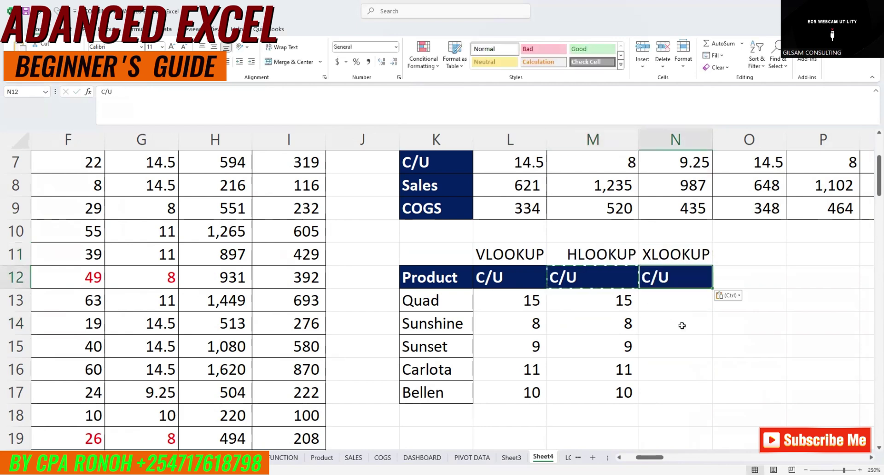
{"action": "left_click", "coordinate": [678, 325]}
{"action": "left_click", "coordinate": [665, 275]}
{"action": "left_click", "coordinate": [673, 322]}
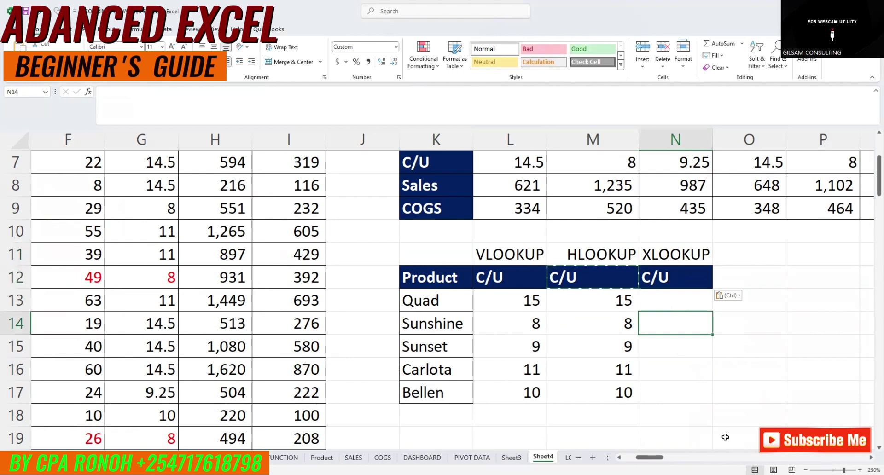
{"action": "left_click_drag", "start_coordinate": [653, 458], "coordinate": [617, 456]}
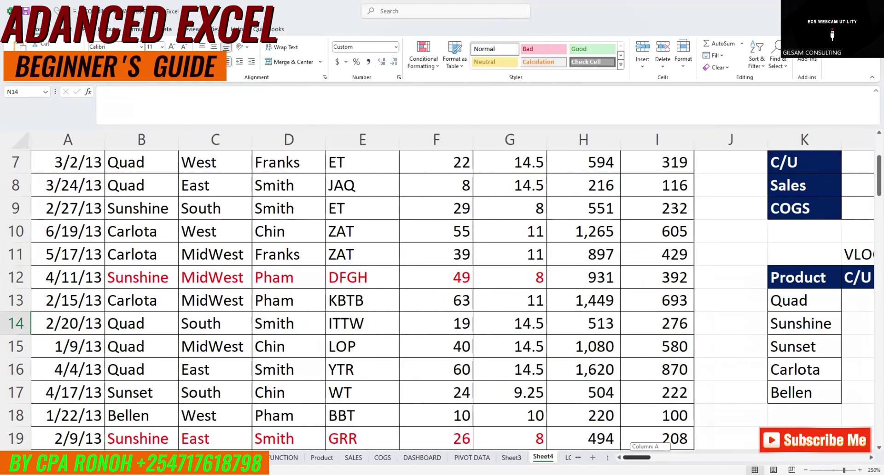
{"action": "scroll", "coordinate": [444, 278], "scroll_direction": "up", "scroll_amount": 2}
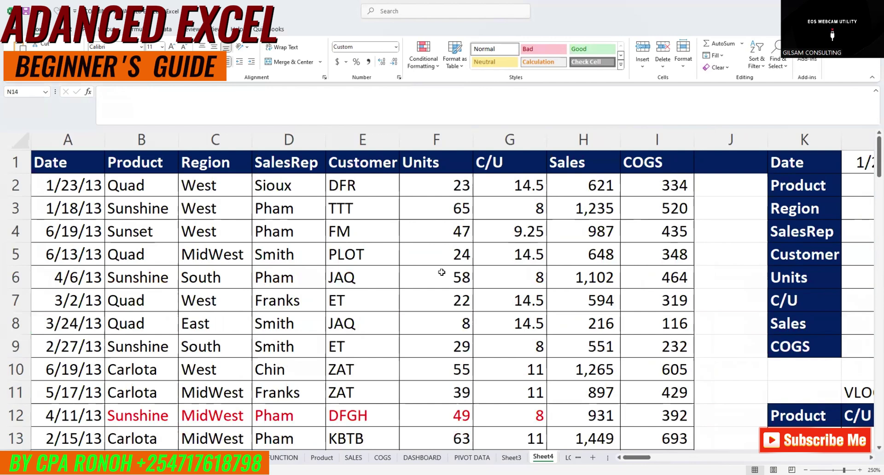
Name column B PRODUCT through the Name Box, then select column G.
{"action": "left_click", "coordinate": [208, 273]}
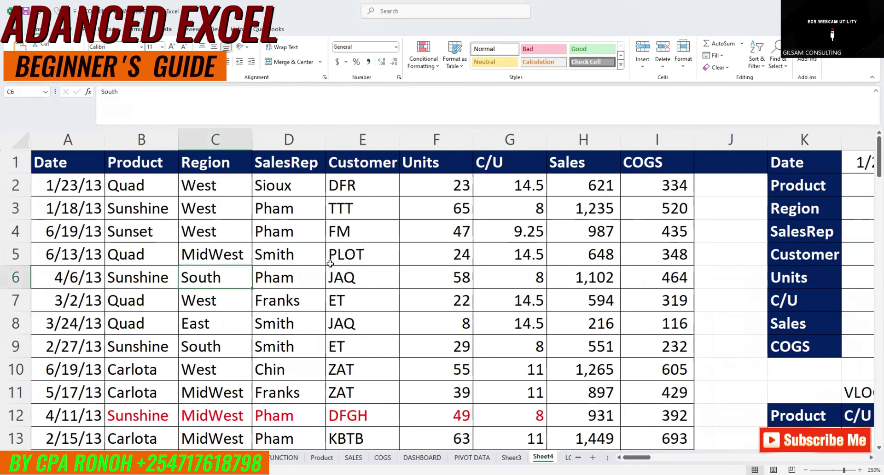
{"action": "left_click", "coordinate": [156, 130]}
{"action": "left_click", "coordinate": [267, 251]}
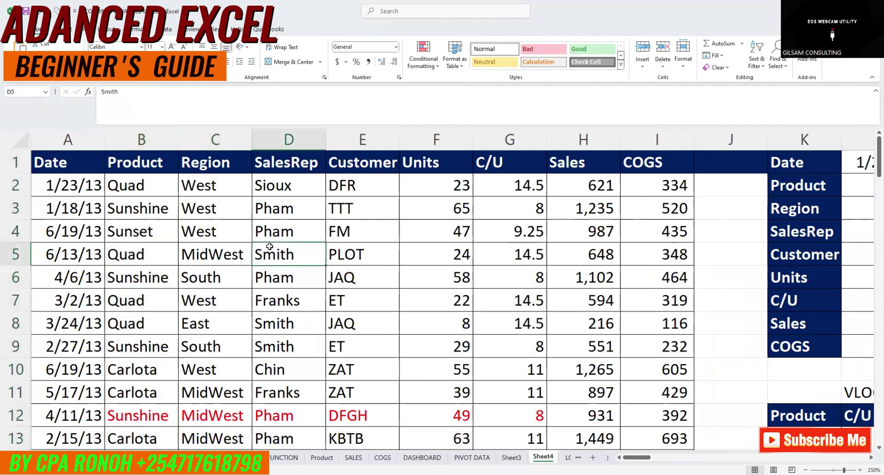
{"action": "left_click", "coordinate": [146, 137]}
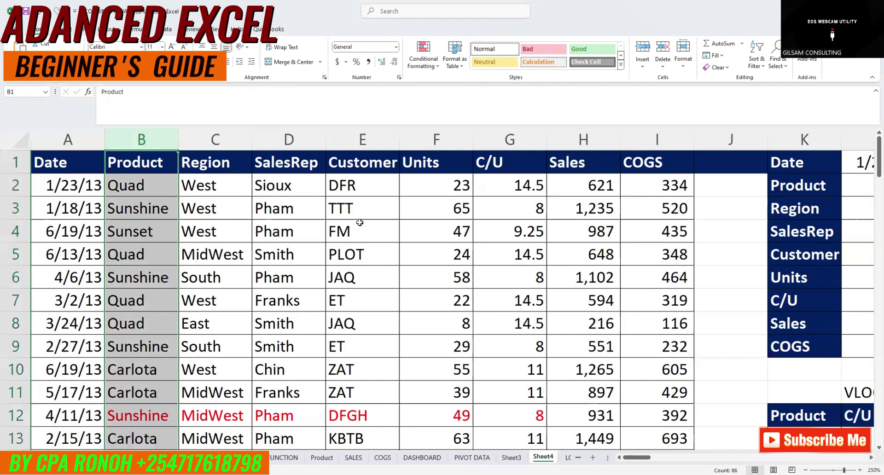
{"action": "left_click", "coordinate": [26, 89]}
{"action": "type", "text": "PRODUCT"}
{"action": "key", "text": "Return"}
{"action": "left_click", "coordinate": [518, 270]}
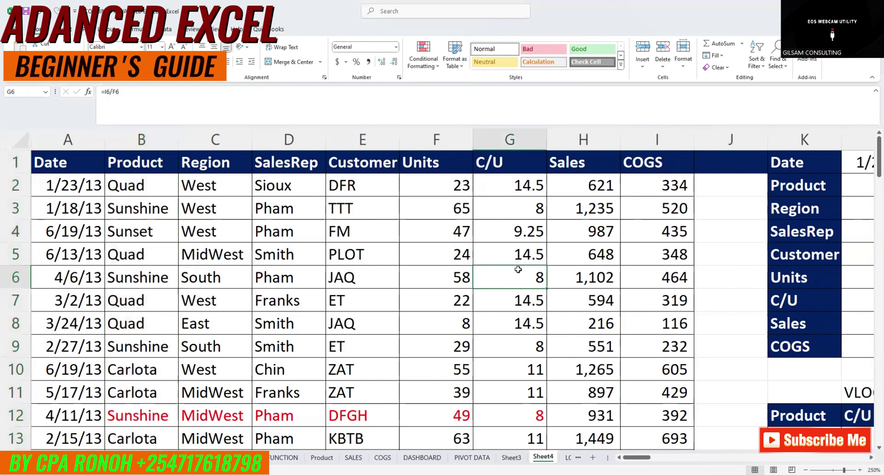
{"action": "left_click", "coordinate": [510, 133]}
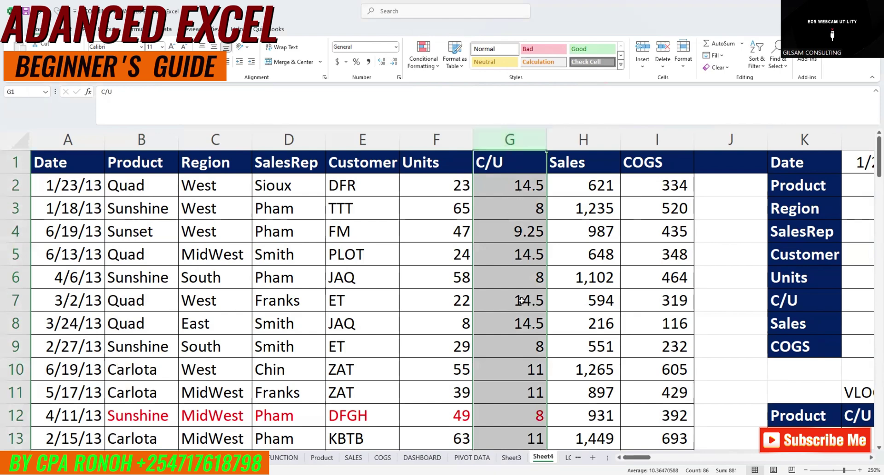
Name column G CU in the Name Box, replacing an initially mistyped longer name.
{"action": "left_click", "coordinate": [507, 152]}
{"action": "left_click", "coordinate": [515, 136]}
{"action": "left_click", "coordinate": [25, 94]}
{"action": "type", "text": "COST"}
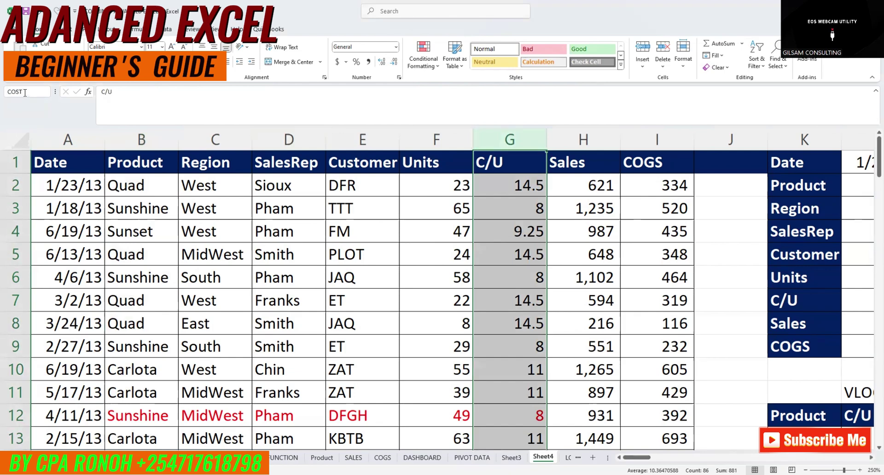
{"action": "type", "text": "PERCOS"}
{"action": "key", "text": "BackSpace"}
{"action": "key", "text": "BackSpace"}
{"action": "key", "text": "BackSpace"}
{"action": "type", "text": "UNIT"}
{"action": "key", "text": "Return"}
{"action": "left_click", "coordinate": [24, 92]}
{"action": "type", "text": "c"}
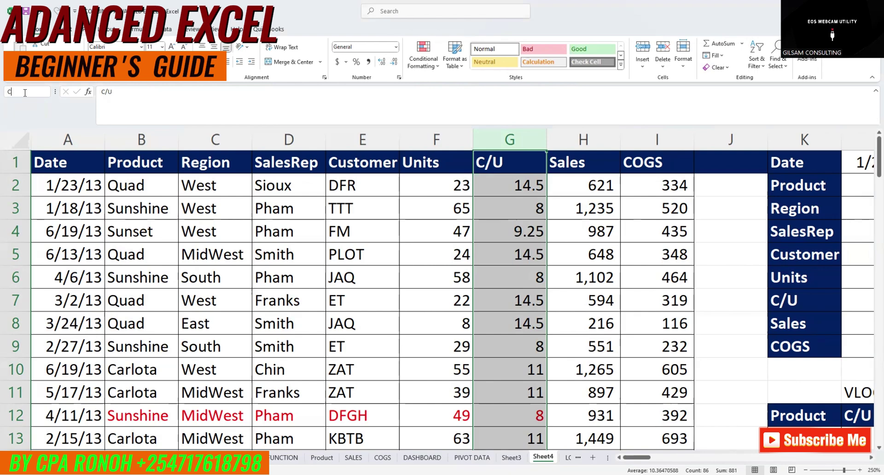
{"action": "type", "text": "U"}
{"action": "key", "text": "Return"}
{"action": "left_click_drag", "start_coordinate": [637, 458], "coordinate": [642, 458]}
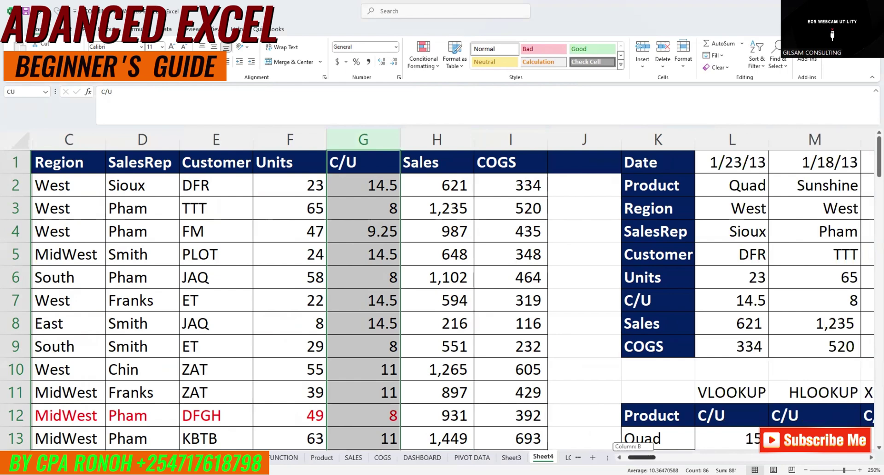
{"action": "left_click_drag", "start_coordinate": [642, 458], "coordinate": [660, 457]}
Start an XLOOKUP in N13 with Quad in K13 as the lookup value.
{"action": "left_click", "coordinate": [593, 396]}
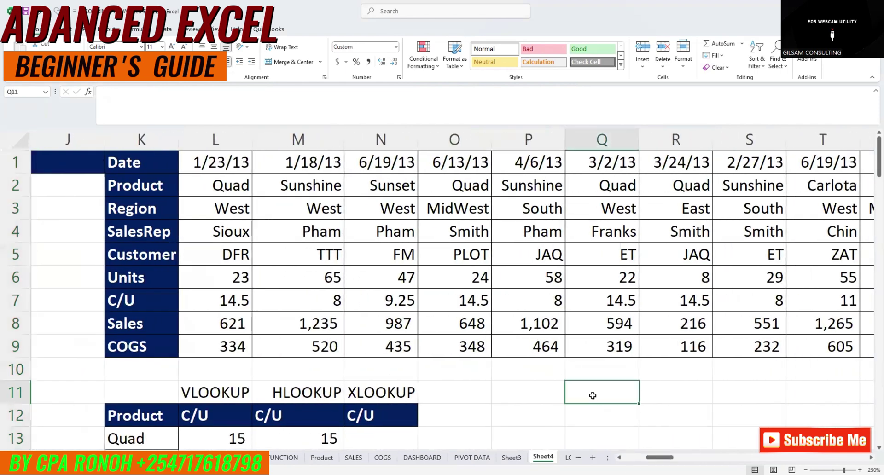
{"action": "scroll", "coordinate": [479, 377], "scroll_direction": "down", "scroll_amount": 3}
{"action": "left_click", "coordinate": [359, 222]}
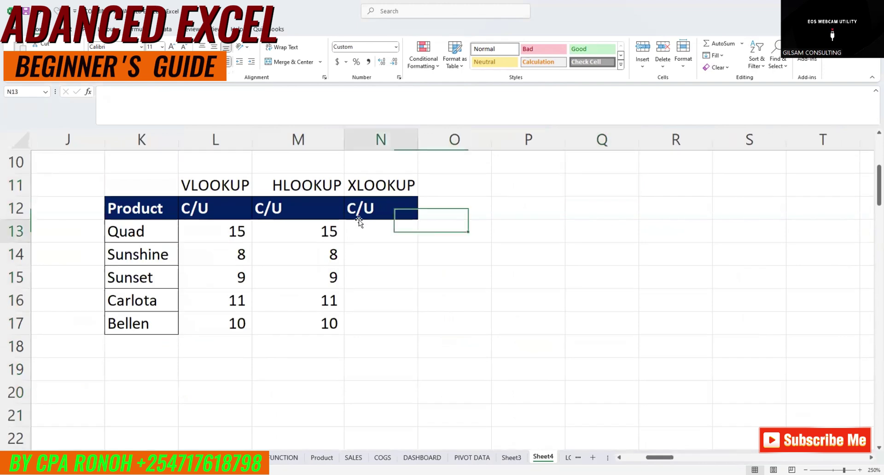
{"action": "type", "text": "="}
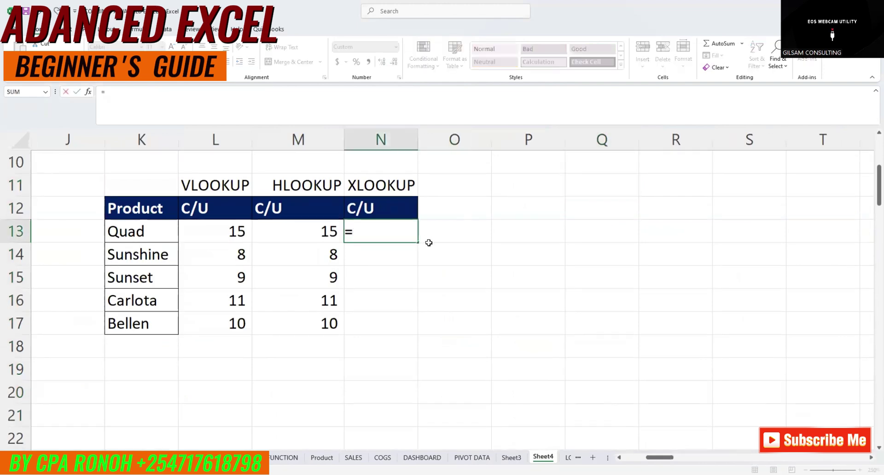
{"action": "type", "text": "XL"}
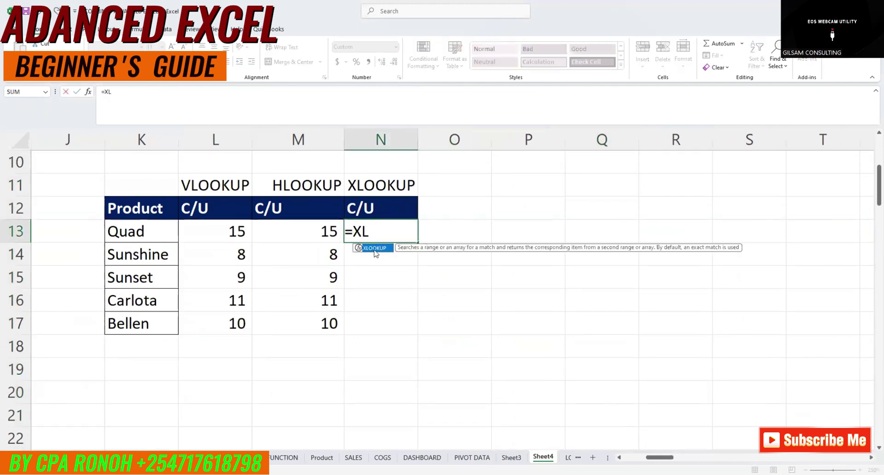
{"action": "double_click", "coordinate": [364, 249]}
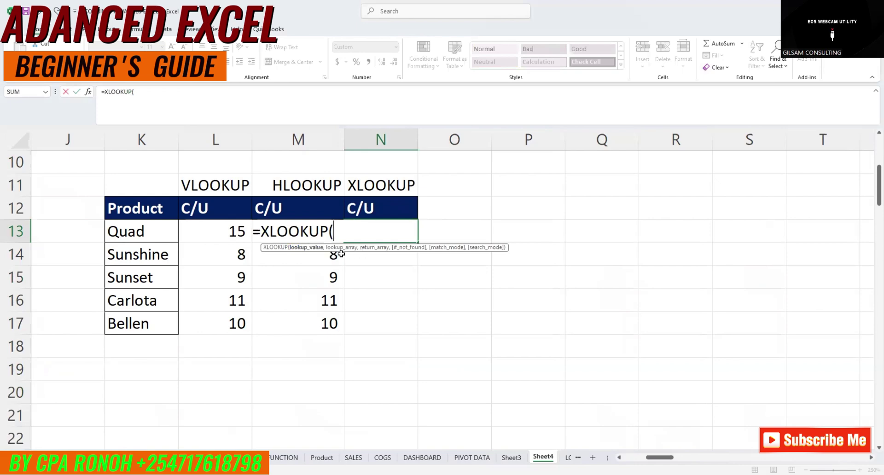
{"action": "left_click", "coordinate": [124, 234]}
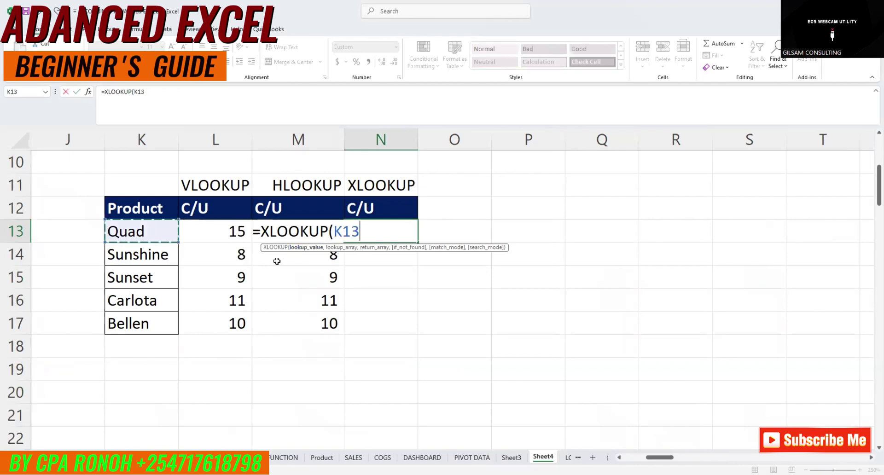
Complete it as =XLOOKUP(K13,PRODUCT,CU) using the named ranges, returning 15.
{"action": "type", "text": ","}
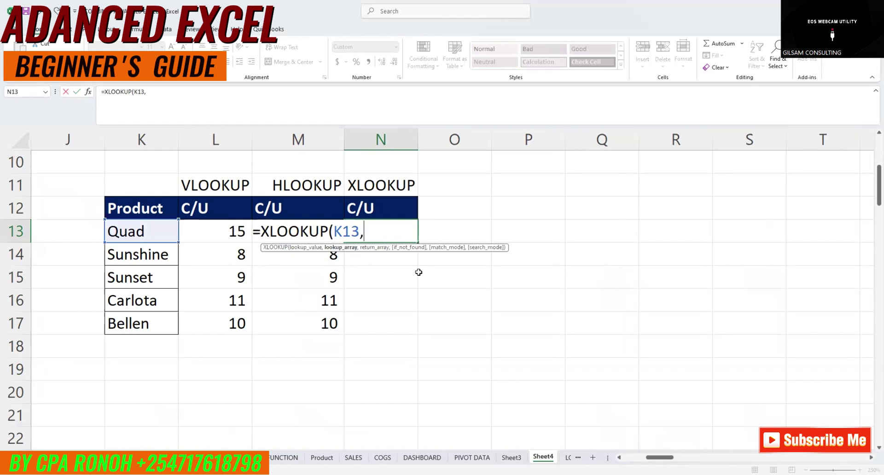
{"action": "type", "text": "PRO"}
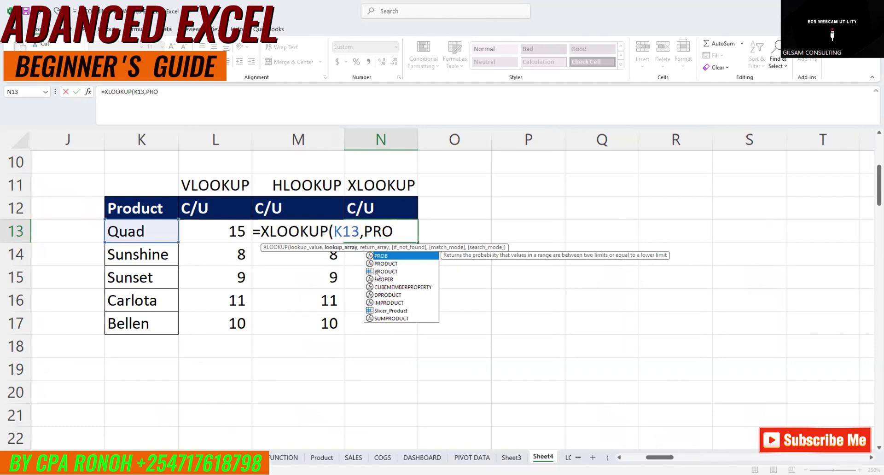
{"action": "left_click", "coordinate": [376, 273]}
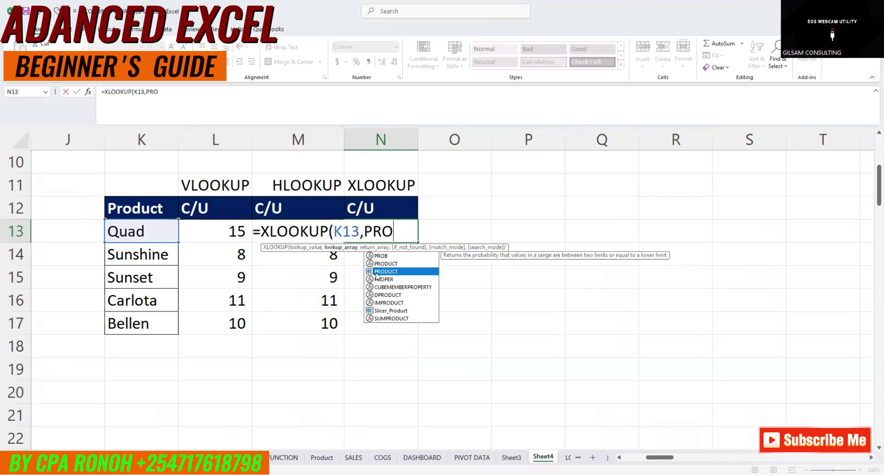
{"action": "double_click", "coordinate": [376, 271]}
{"action": "type", "text": ","}
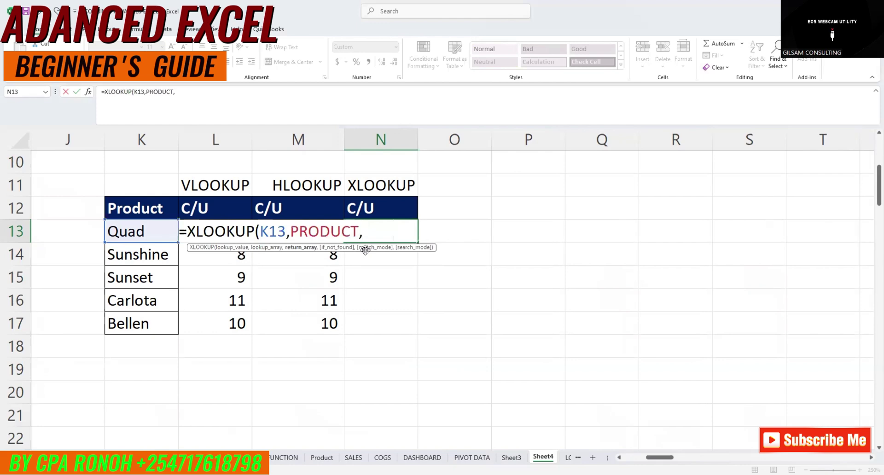
{"action": "type", "text": "CU"}
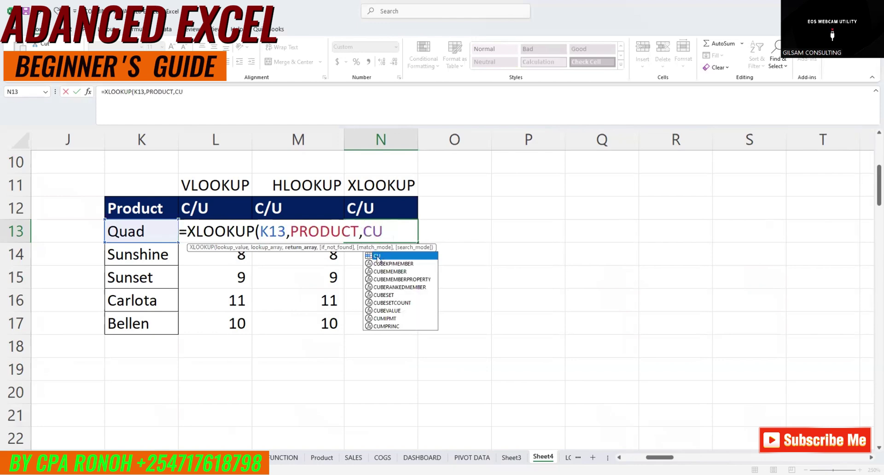
{"action": "key", "text": "Escape"}
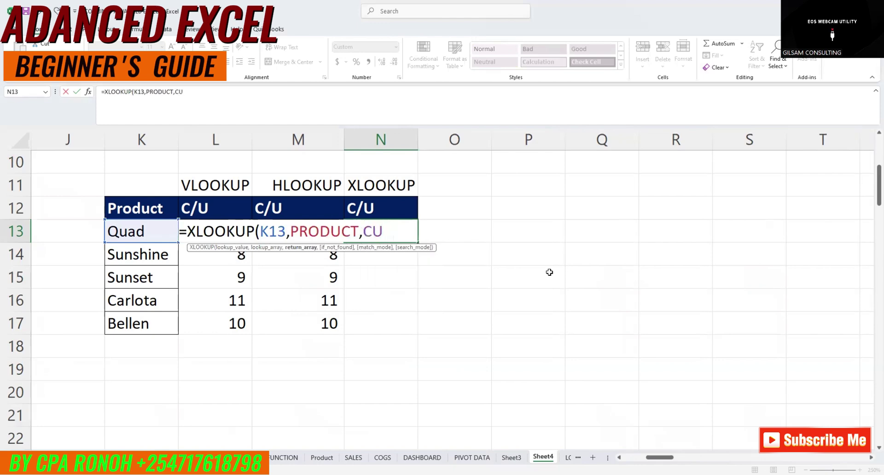
{"action": "type", "text": ")"}
{"action": "key", "text": "Return"}
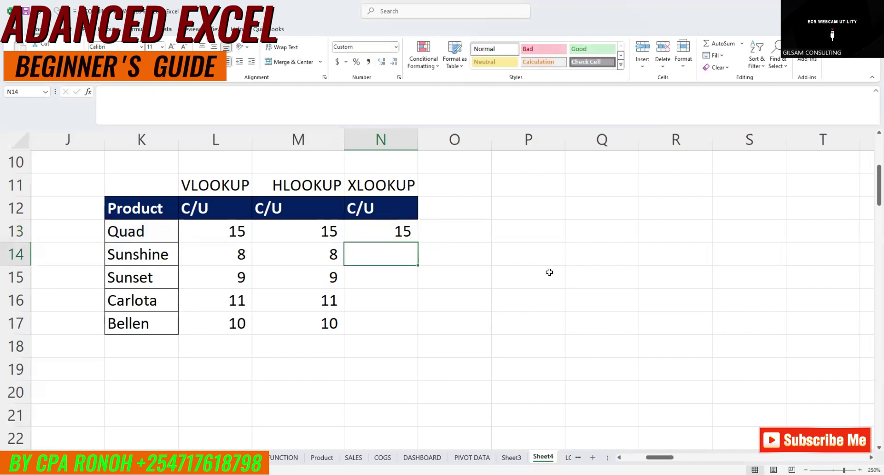
Copy the XLOOKUP formula from N13 down to N17 so it returns 15, 8, 9, 11 and 10.
{"action": "left_click", "coordinate": [412, 235]}
{"action": "mouse_move", "coordinate": [419, 242]}
{"action": "left_mouse_down"}
{"action": "mouse_move", "coordinate": [401, 322]}
{"action": "mouse_move", "coordinate": [490, 304]}
{"action": "left_mouse_up"}
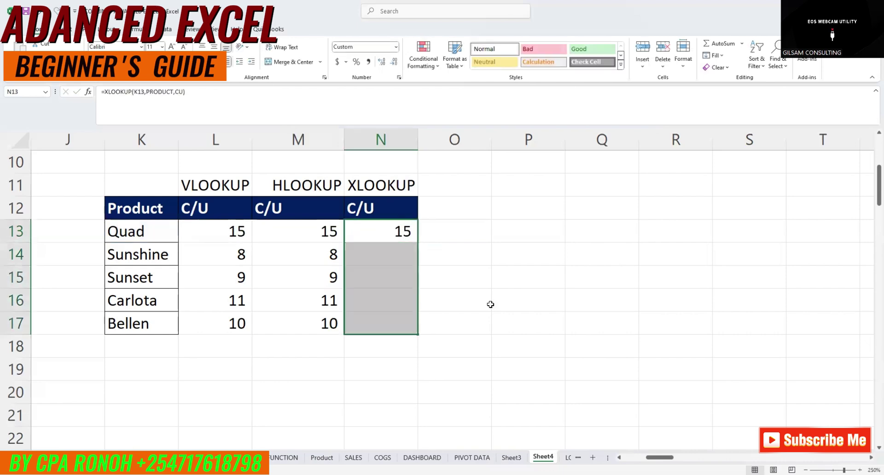
{"action": "left_click", "coordinate": [491, 305]}
{"action": "left_click_drag", "start_coordinate": [410, 232], "coordinate": [387, 322]}
{"action": "left_click", "coordinate": [528, 276]}
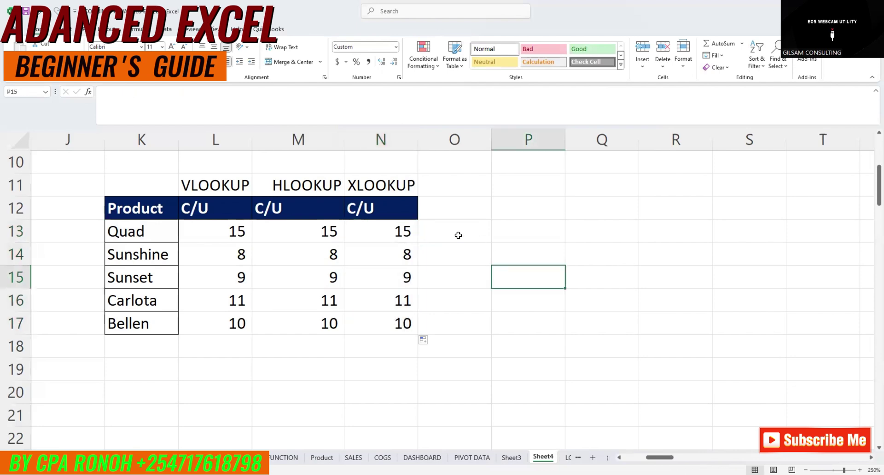
Widen column N to fit the XLOOKUP heading, then review the VLOOKUP formula in L13.
{"action": "left_click_drag", "start_coordinate": [418, 145], "coordinate": [424, 146]}
{"action": "left_click", "coordinate": [444, 184]}
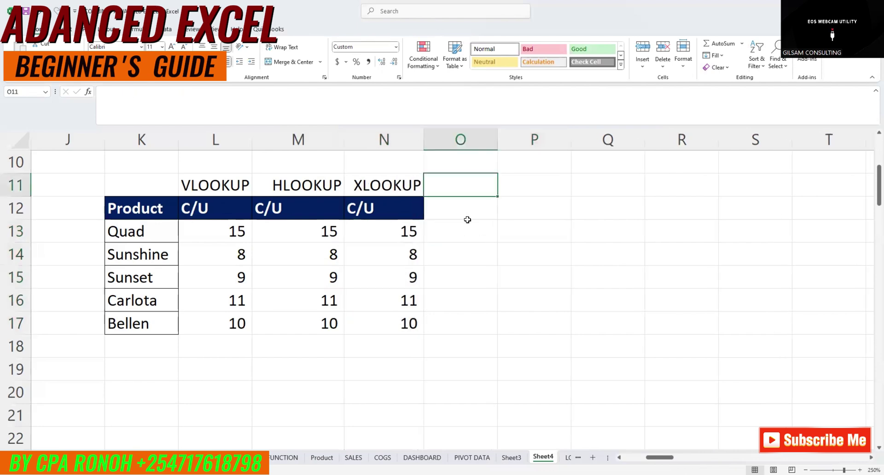
{"action": "scroll", "coordinate": [467, 220], "scroll_direction": "up", "scroll_amount": 1}
{"action": "left_click", "coordinate": [590, 289]}
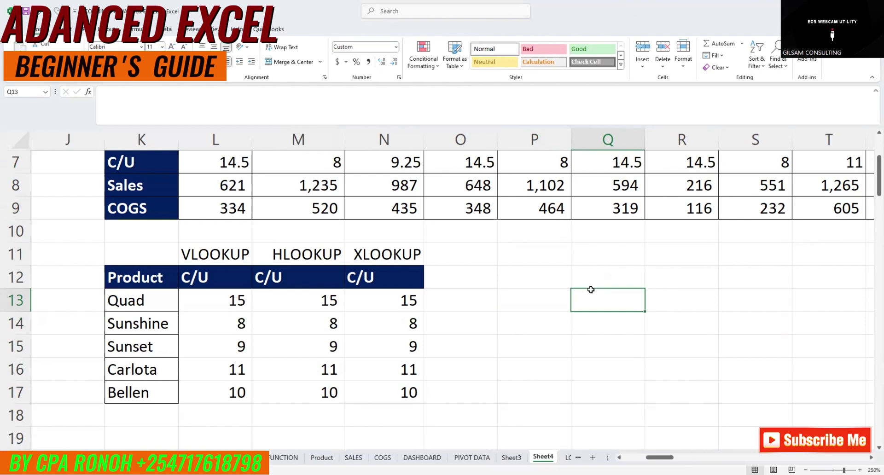
{"action": "left_click", "coordinate": [243, 304]}
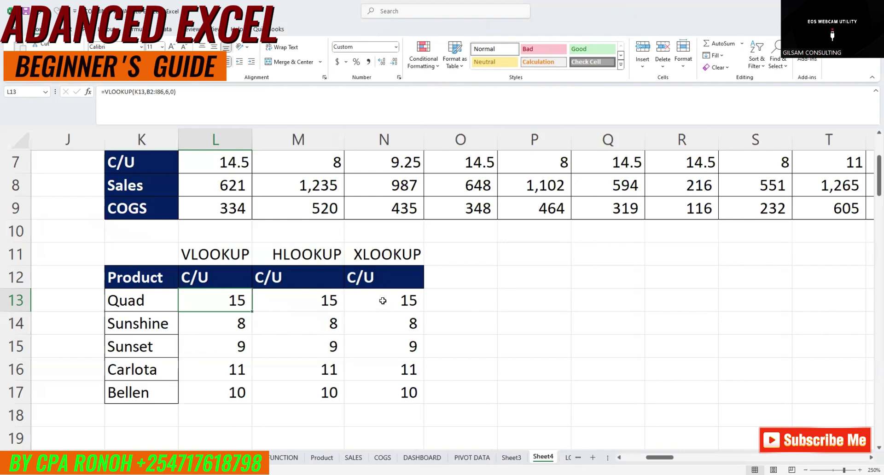
Review the XLOOKUP heading in N11, its formula in N13, and the results N11:N17.
{"action": "left_click", "coordinate": [394, 251]}
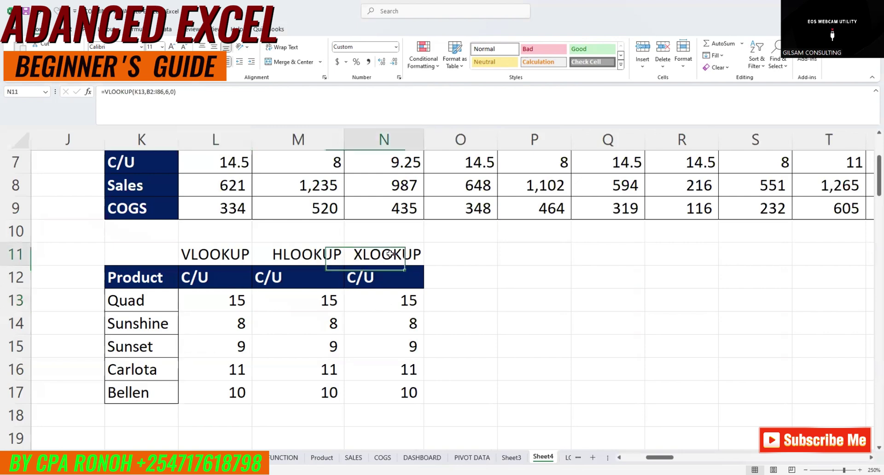
{"action": "left_click", "coordinate": [398, 305]}
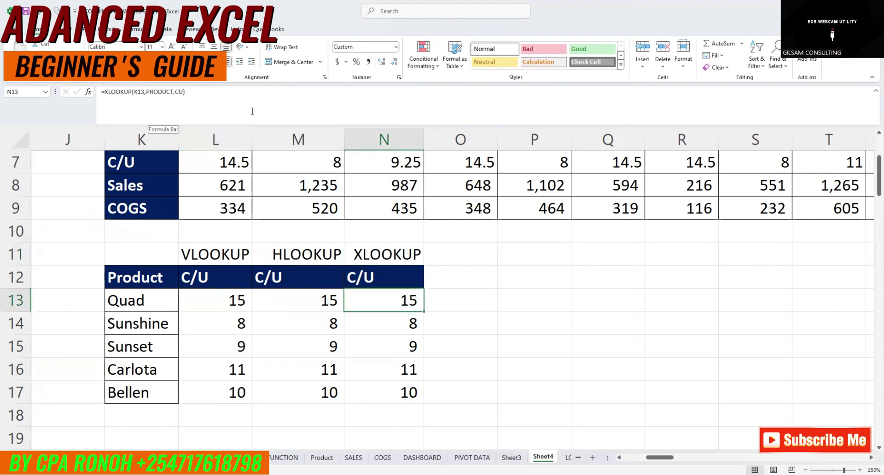
{"action": "left_click", "coordinate": [477, 296]}
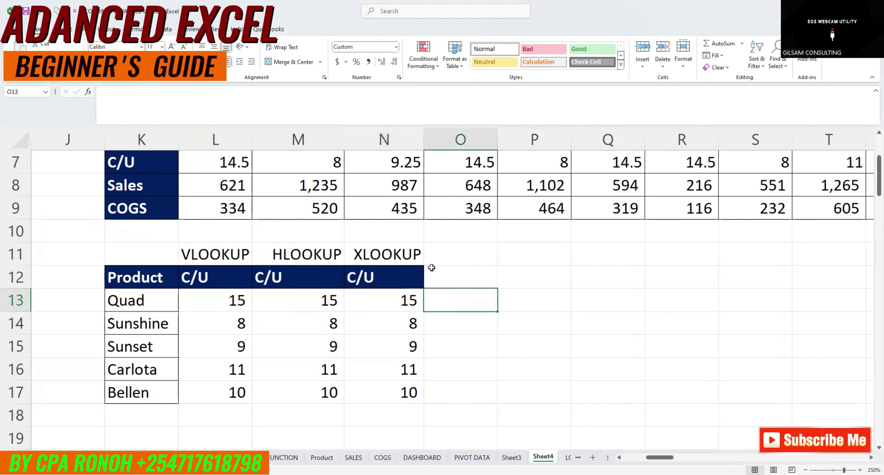
{"action": "left_click_drag", "start_coordinate": [408, 254], "coordinate": [400, 381]}
Start a new heading in O11 beside the XLOOKUP column, entering 'DA'.
{"action": "left_click", "coordinate": [442, 345]}
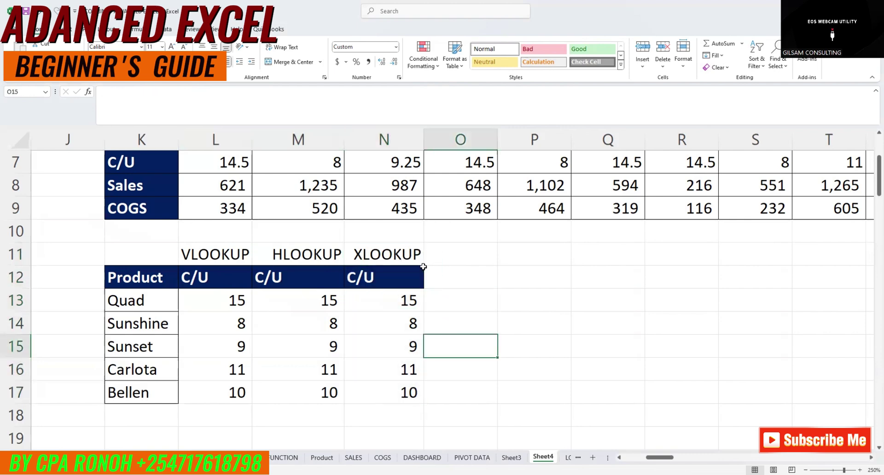
{"action": "left_click", "coordinate": [466, 253]}
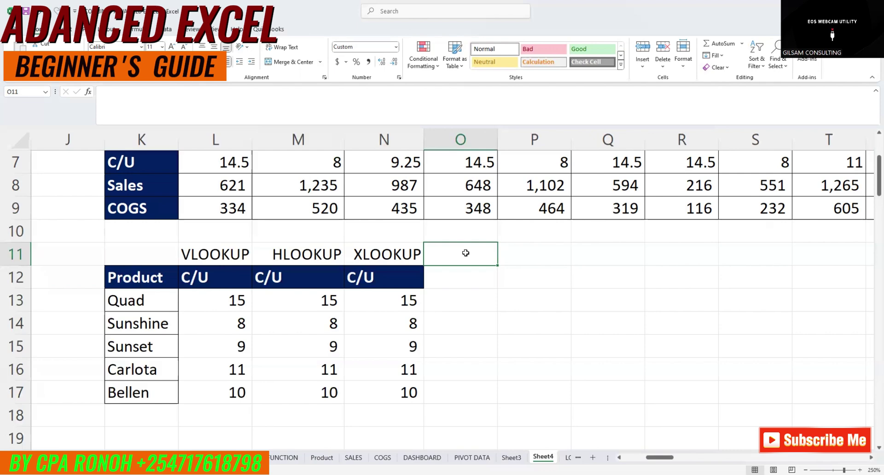
{"action": "type", "text": "DA"}
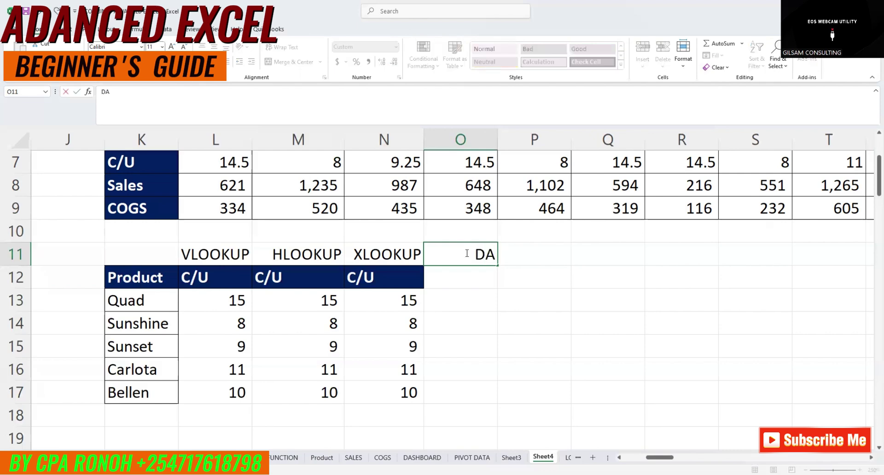
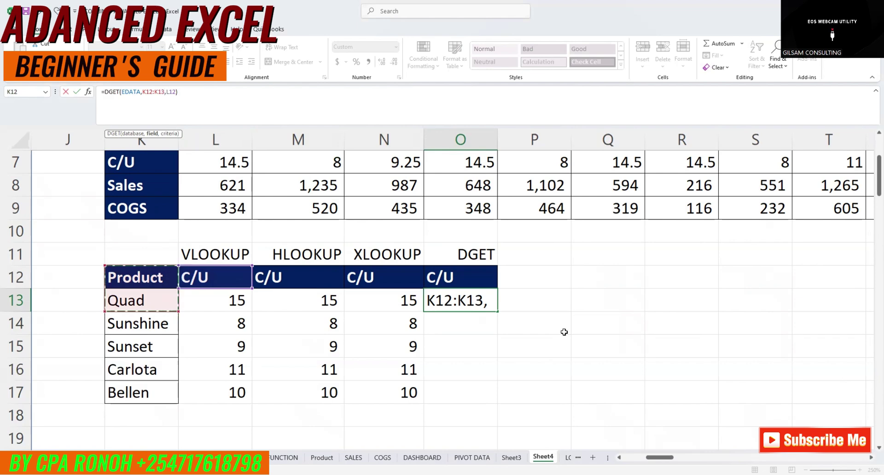
Commit the DGET formula in O13, which returns #VALUE!, then re-edit and recommit it.
{"action": "key", "text": "Return"}
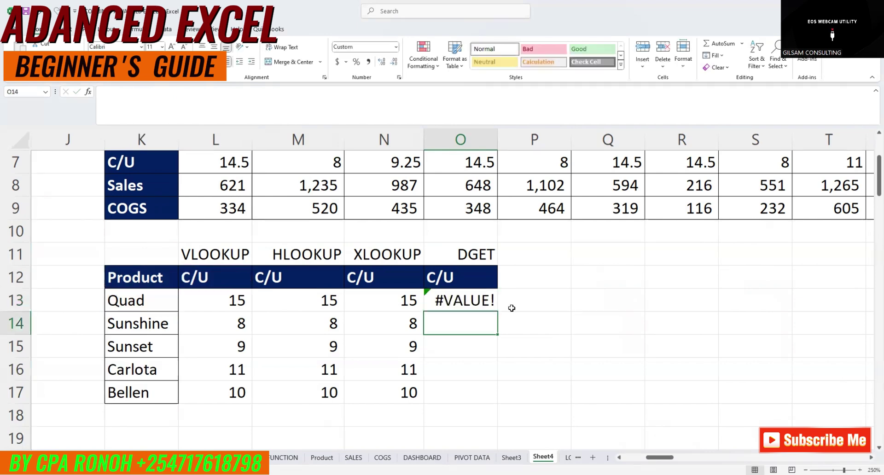
{"action": "left_click", "coordinate": [464, 299]}
{"action": "left_click", "coordinate": [176, 95]}
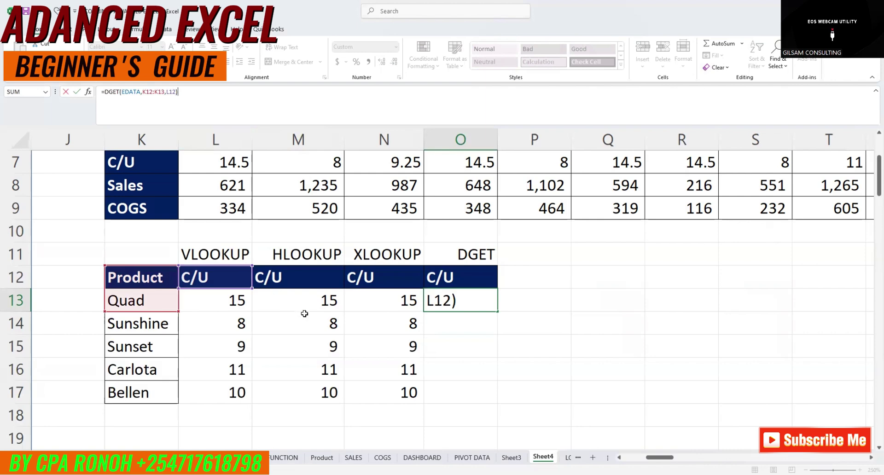
{"action": "left_click_drag", "start_coordinate": [654, 458], "coordinate": [631, 459]}
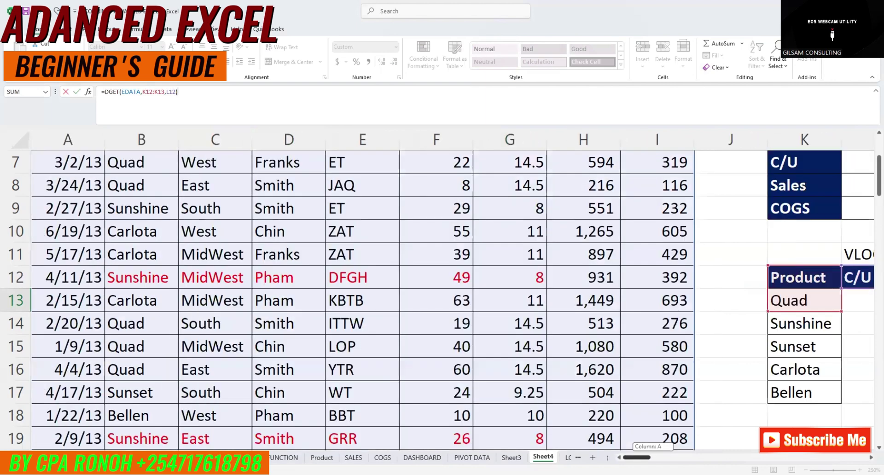
{"action": "scroll", "coordinate": [670, 393], "scroll_direction": "up", "scroll_amount": 2}
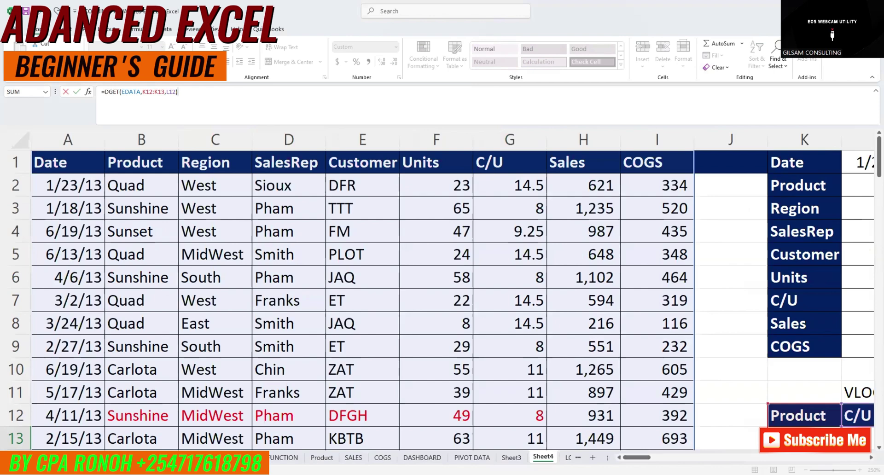
{"action": "left_click_drag", "start_coordinate": [637, 457], "coordinate": [637, 457]}
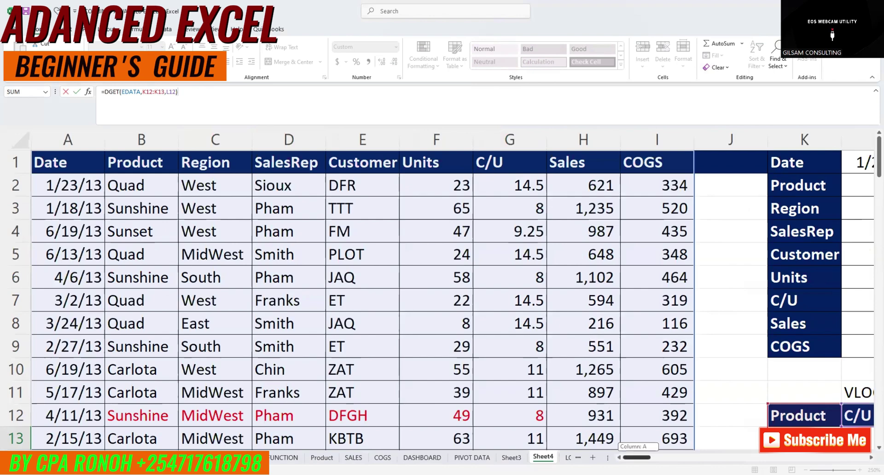
{"action": "left_click_drag", "start_coordinate": [637, 457], "coordinate": [660, 457]}
{"action": "left_click", "coordinate": [598, 431]}
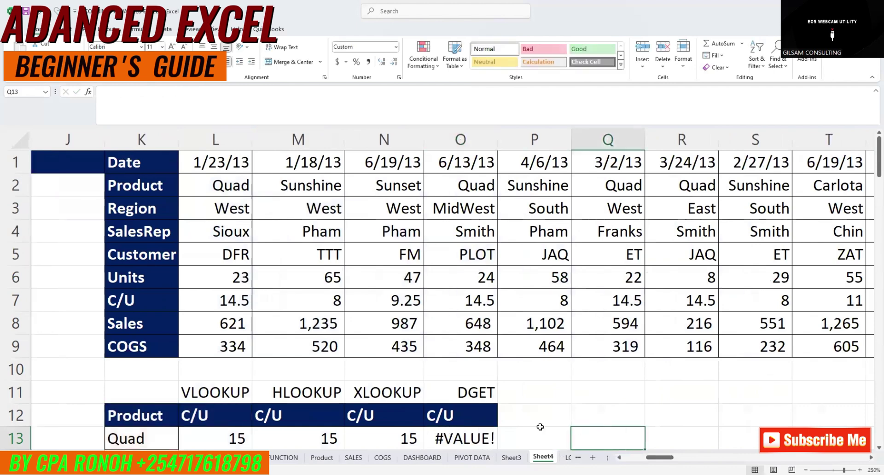
Inspect the DGET result, its C/U and DGET labels, and the source table's C/U header.
{"action": "left_click", "coordinate": [460, 428]}
{"action": "left_click", "coordinate": [448, 415]}
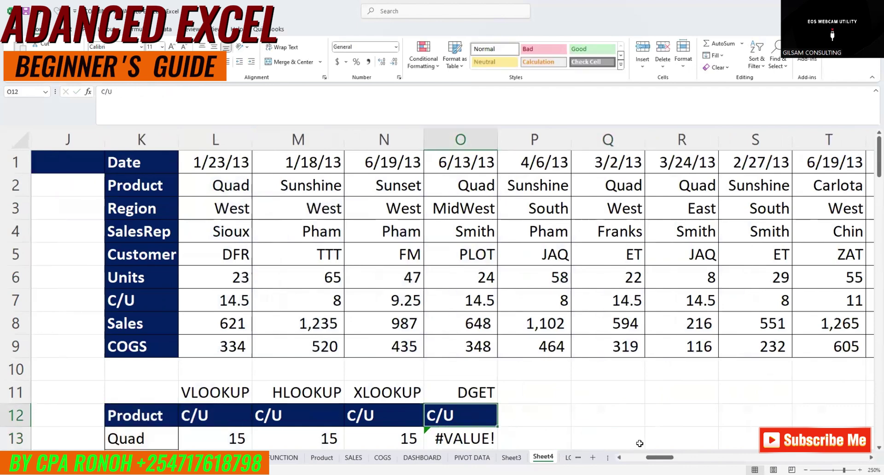
{"action": "left_click", "coordinate": [467, 390]}
{"action": "left_click_drag", "start_coordinate": [676, 457], "coordinate": [653, 457]}
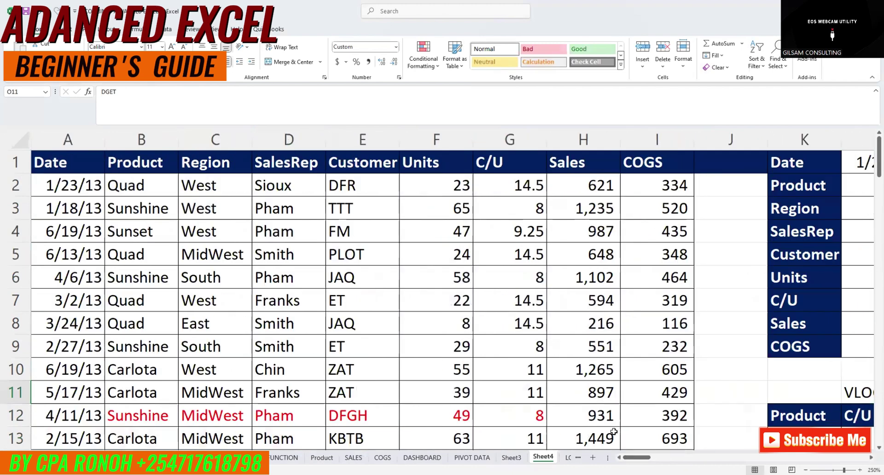
{"action": "left_click", "coordinate": [497, 165]}
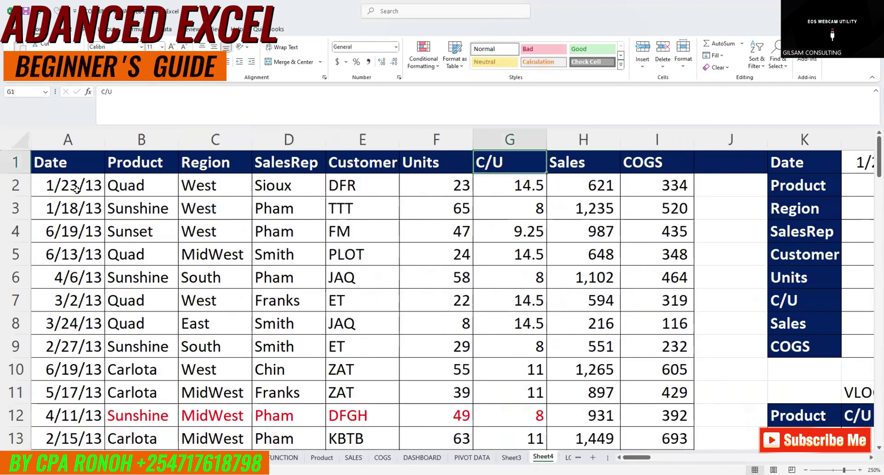
Move from the source table's Product header back to the lookup table where DGET shows #VALUE!
{"action": "left_click", "coordinate": [132, 170]}
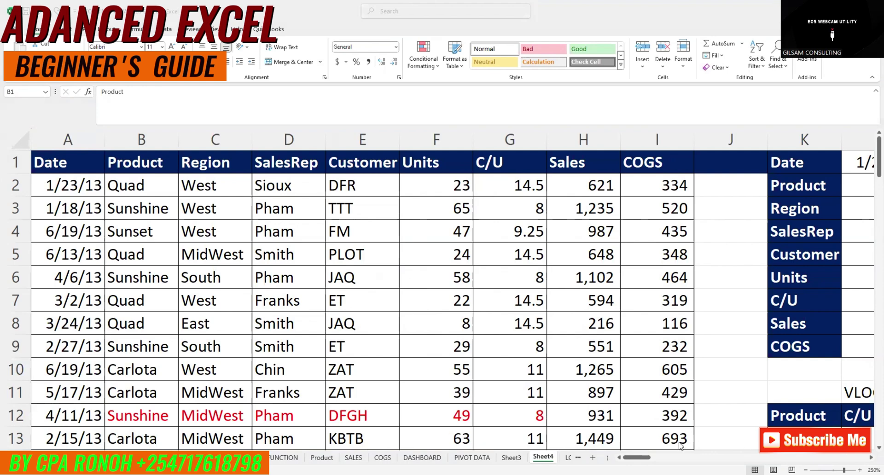
{"action": "left_click", "coordinate": [637, 459]}
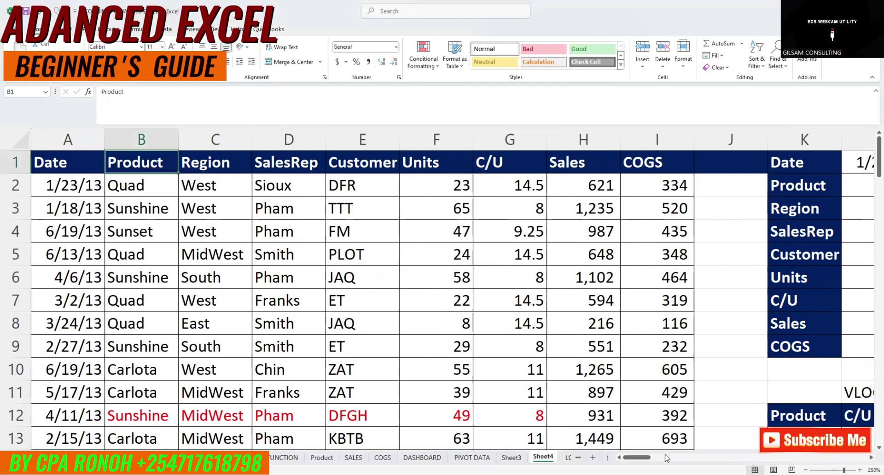
{"action": "left_click_drag", "start_coordinate": [640, 458], "coordinate": [663, 458]}
{"action": "scroll", "coordinate": [595, 363], "scroll_direction": "down", "scroll_amount": 2}
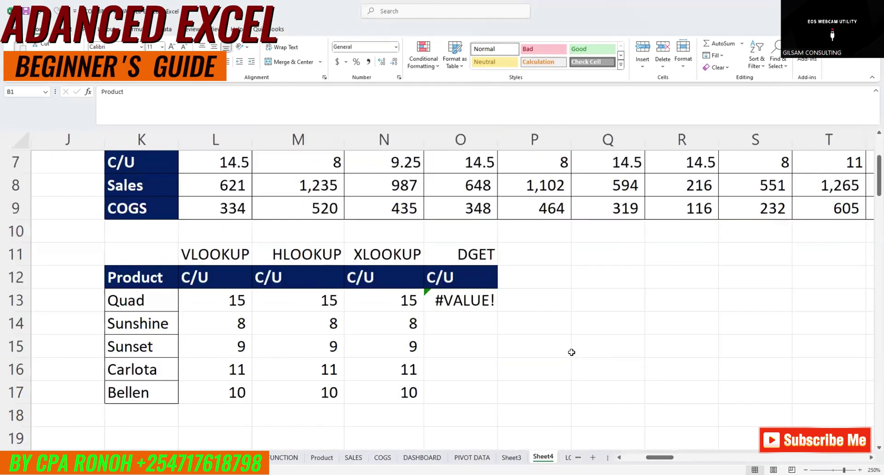
{"action": "left_click", "coordinate": [449, 286]}
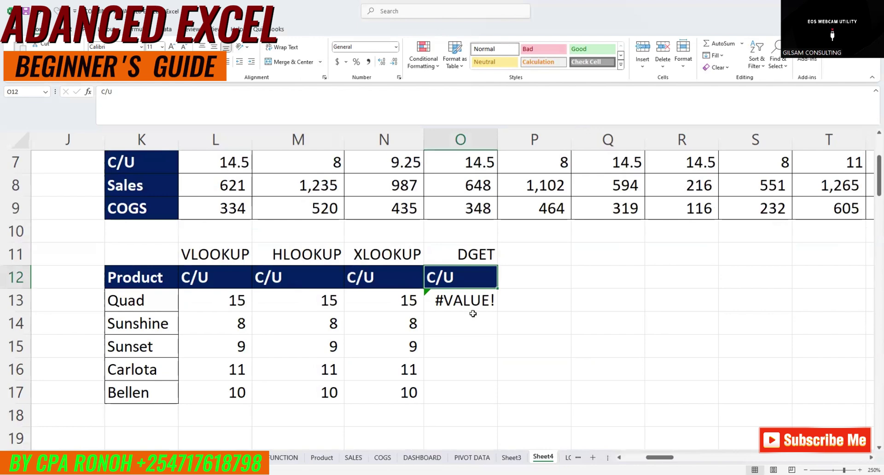
{"action": "left_click", "coordinate": [457, 306]}
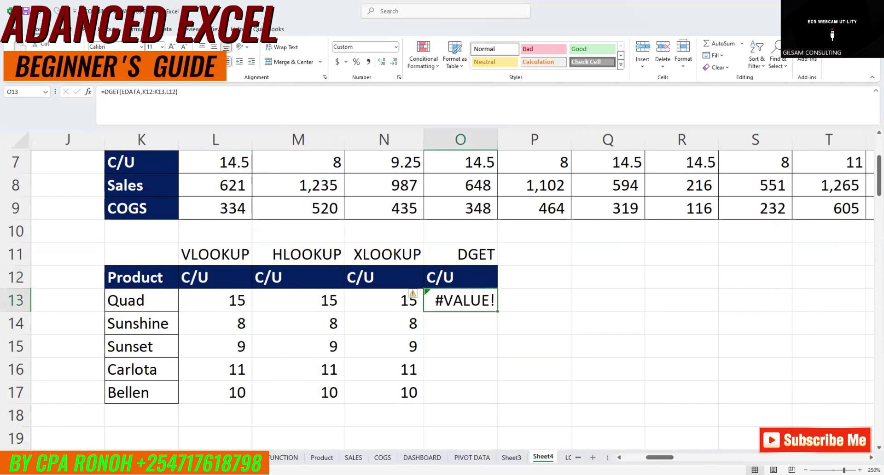
{"action": "left_click", "coordinate": [195, 90]}
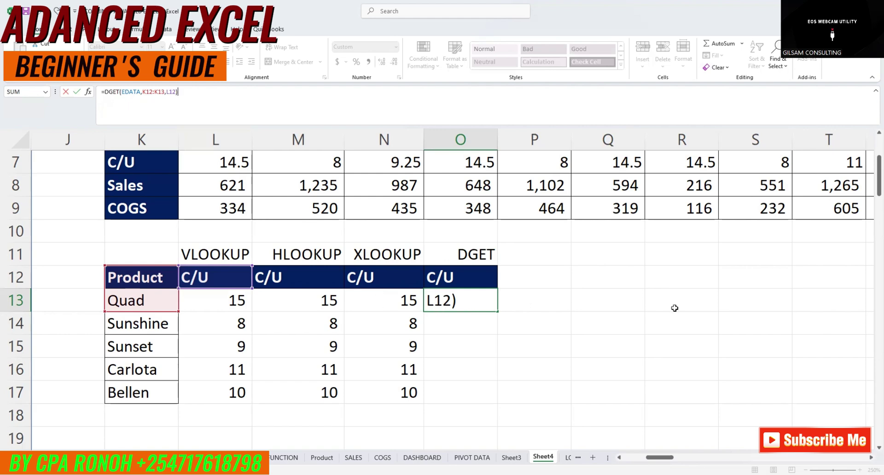
{"action": "key", "text": "Return"}
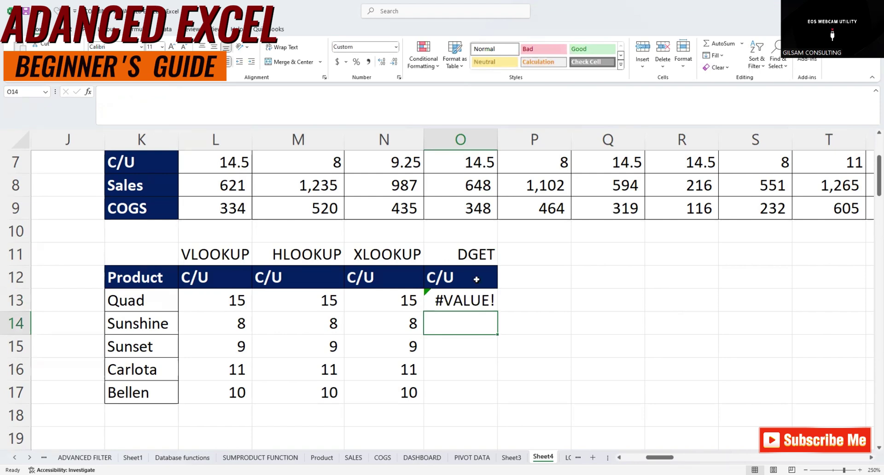
Try moving and selecting the DGET label and C/U header cells in column O.
{"action": "mouse_move", "coordinate": [476, 254]}
{"action": "left_mouse_down"}
{"action": "mouse_move", "coordinate": [499, 293]}
{"action": "mouse_move", "coordinate": [541, 271]}
{"action": "mouse_move", "coordinate": [475, 256]}
{"action": "left_mouse_up"}
{"action": "left_click", "coordinate": [530, 282]}
{"action": "left_click", "coordinate": [478, 250]}
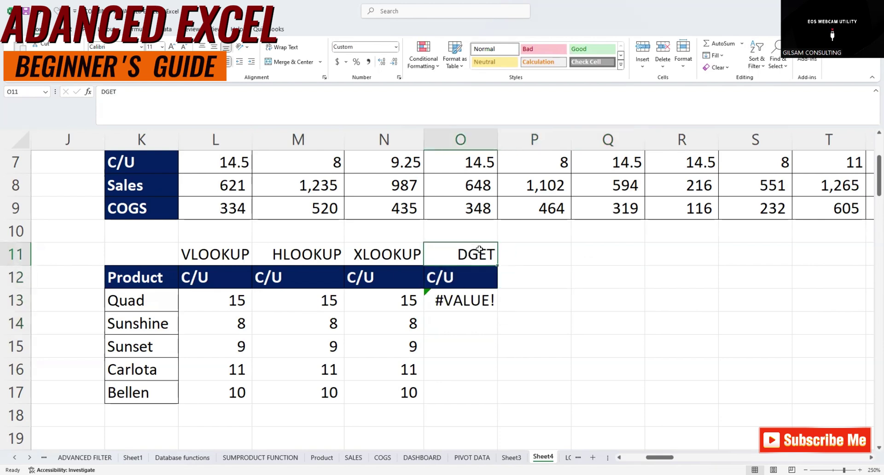
{"action": "left_click", "coordinate": [550, 273]}
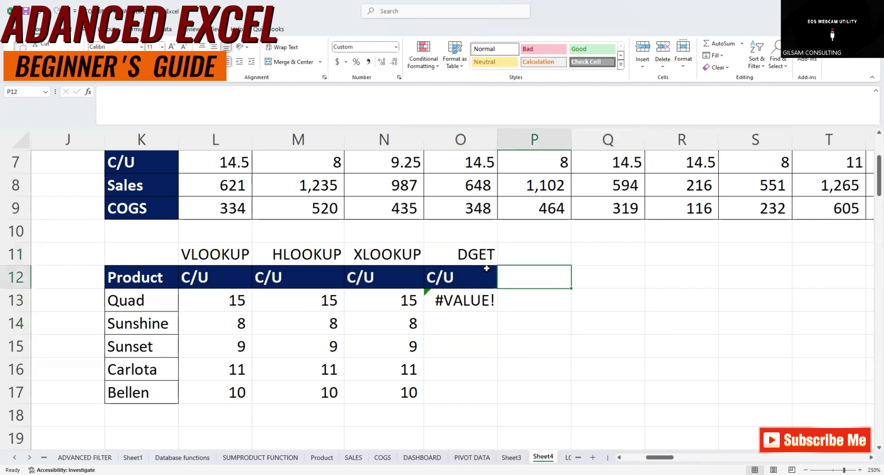
{"action": "left_click_drag", "start_coordinate": [472, 263], "coordinate": [473, 286]}
{"action": "left_click", "coordinate": [520, 299]}
{"action": "left_click", "coordinate": [449, 283]}
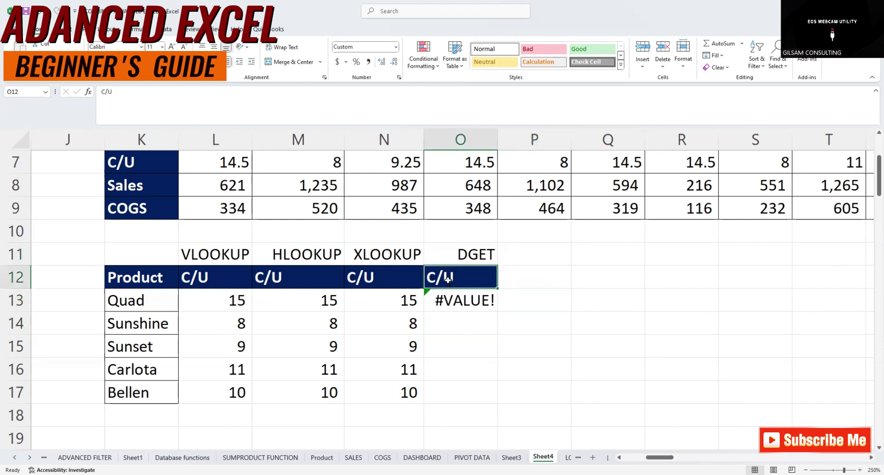
Compare the lookup column headers, then select the whole DGET column O11:O17.
{"action": "left_click", "coordinate": [198, 278]}
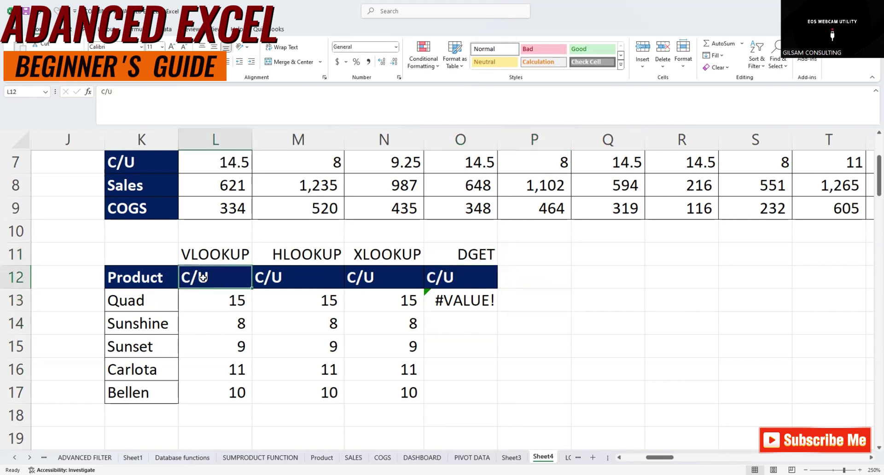
{"action": "left_click", "coordinate": [372, 275]}
{"action": "left_click_drag", "start_coordinate": [467, 276], "coordinate": [223, 274]}
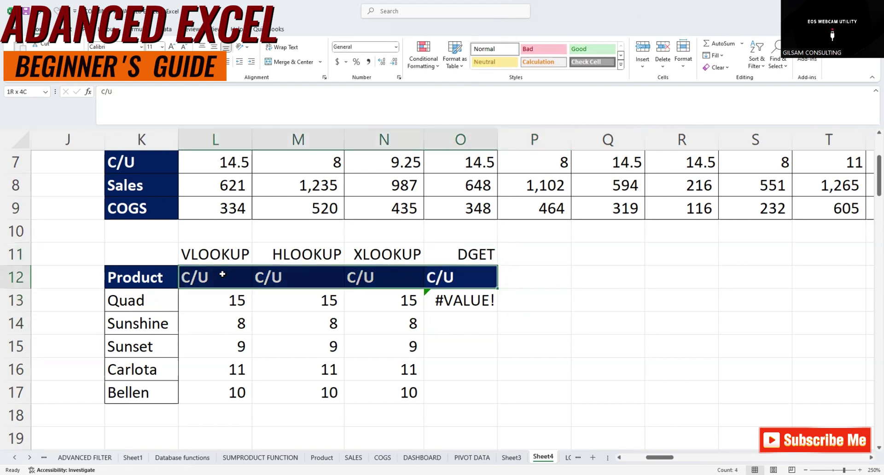
{"action": "left_click", "coordinate": [658, 297]}
{"action": "key", "text": "Left"}
{"action": "key", "text": "Left"}
{"action": "key", "text": "Left"}
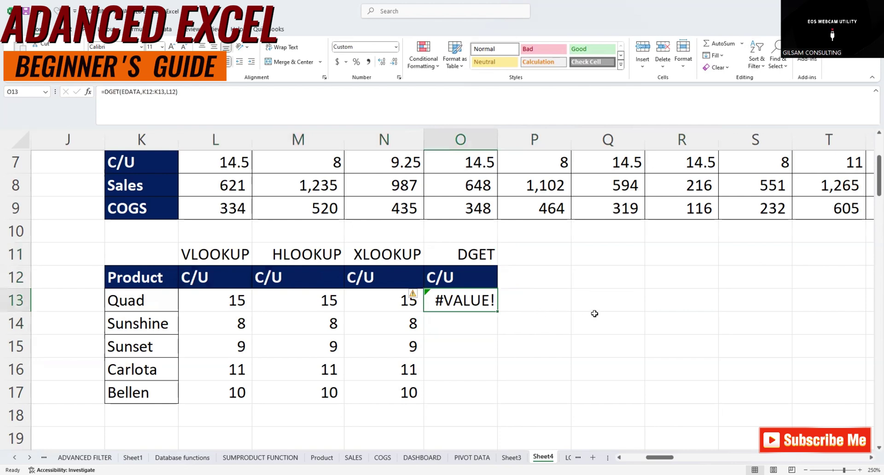
{"action": "left_click_drag", "start_coordinate": [216, 252], "coordinate": [352, 253]}
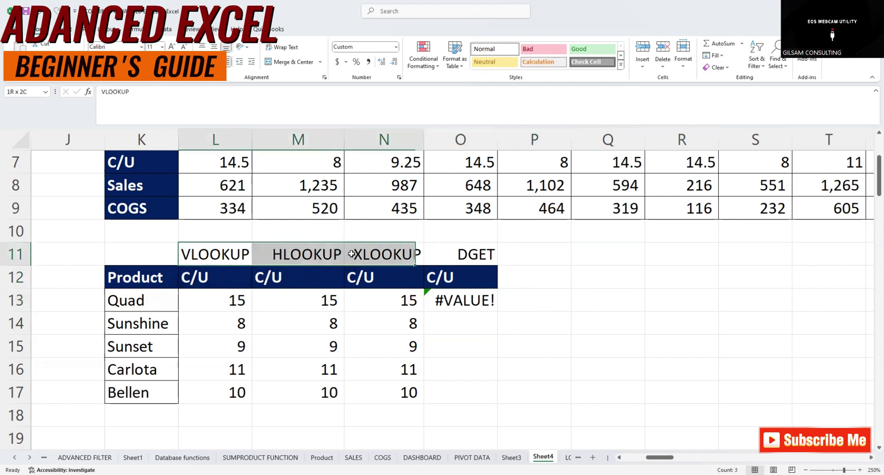
{"action": "left_click", "coordinate": [504, 346]}
{"action": "left_click", "coordinate": [469, 323]}
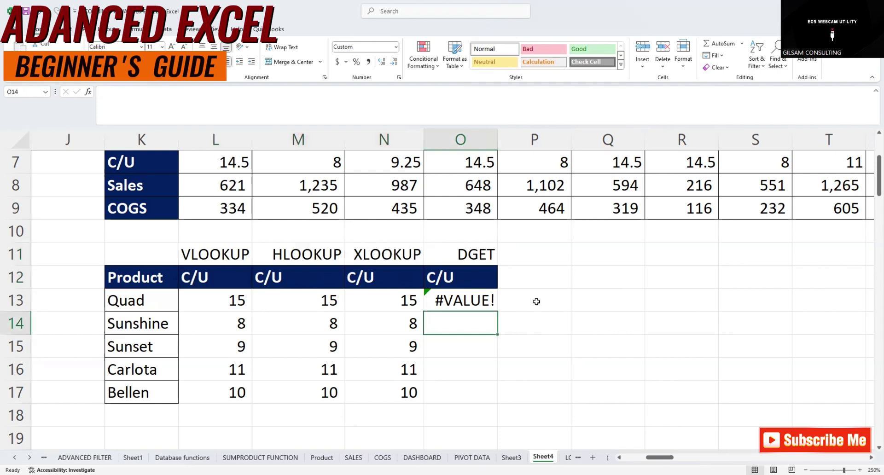
{"action": "left_click_drag", "start_coordinate": [460, 253], "coordinate": [498, 403]}
Clear the DGET label, C/U header and #VALUE! result from O11:O17.
{"action": "key", "text": "Delete"}
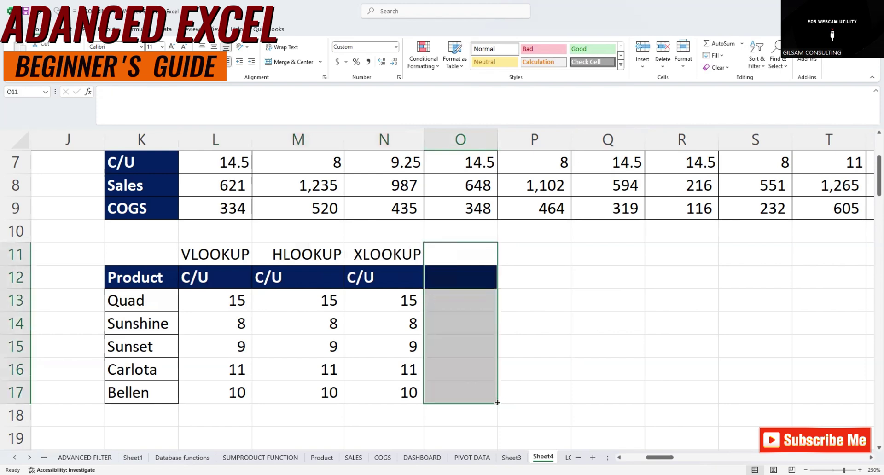
{"action": "left_click", "coordinate": [616, 341]}
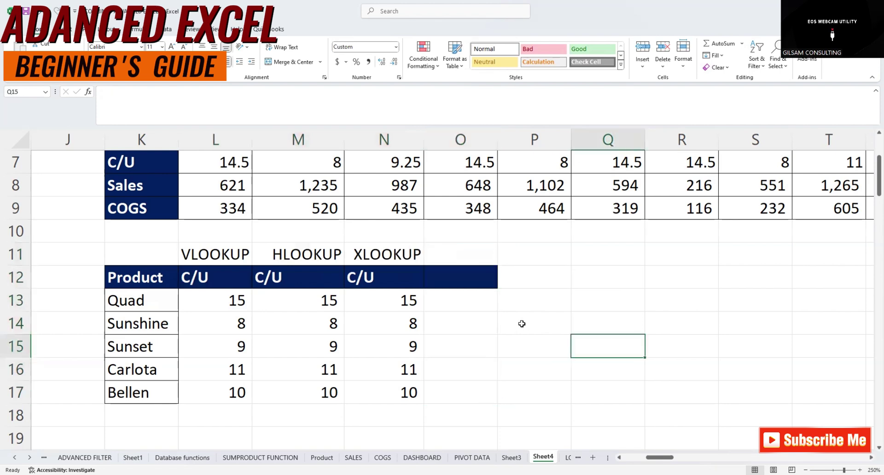
{"action": "left_click", "coordinate": [380, 292]}
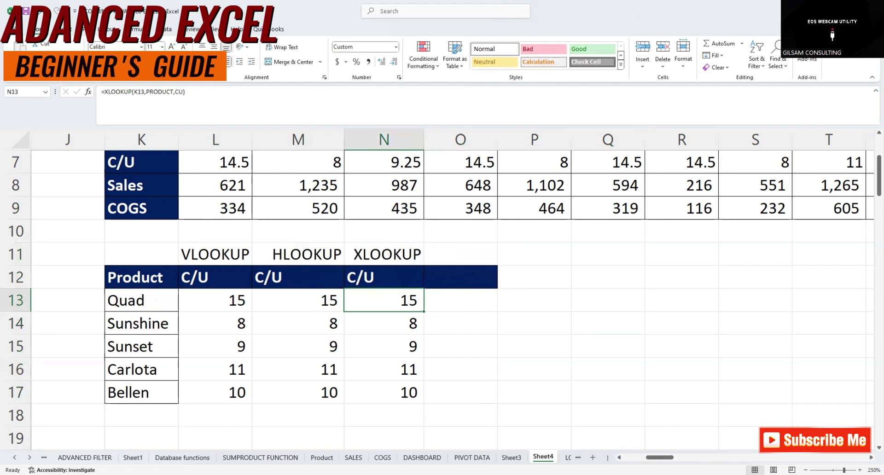
Review the Sales header and COGS values in the source data, then return to the lookup table.
{"action": "scroll", "coordinate": [505, 370], "scroll_direction": "left", "scroll_amount": 5}
{"action": "scroll", "coordinate": [505, 369], "scroll_direction": "up", "scroll_amount": 2}
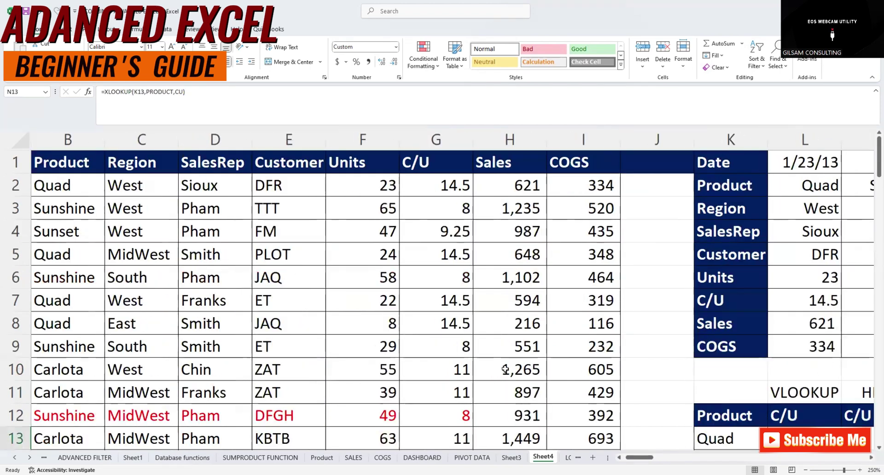
{"action": "left_click", "coordinate": [498, 167]}
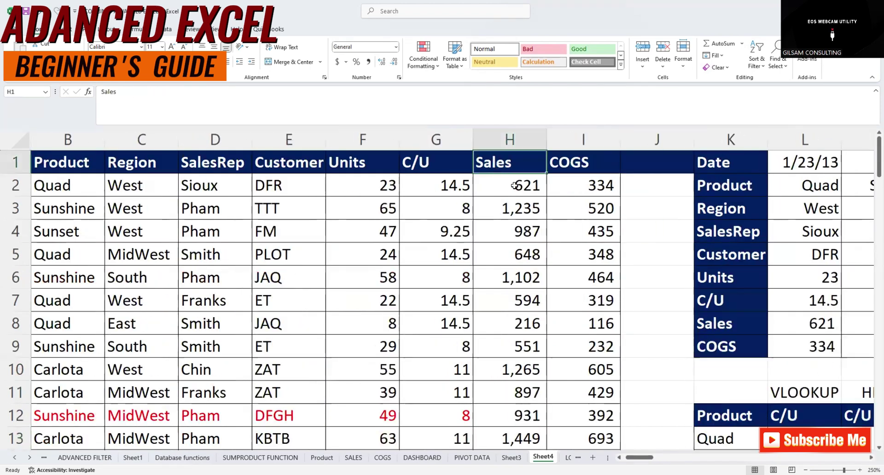
{"action": "left_click", "coordinate": [568, 184]}
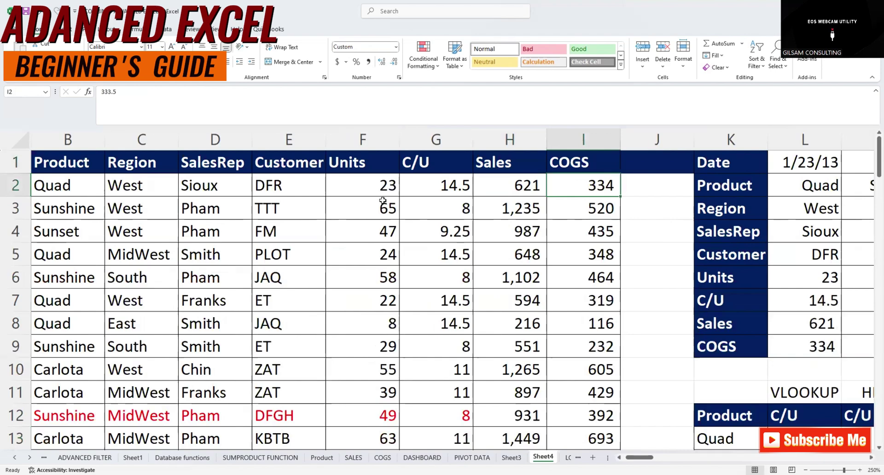
{"action": "scroll", "coordinate": [626, 424], "scroll_direction": "right", "scroll_amount": 5}
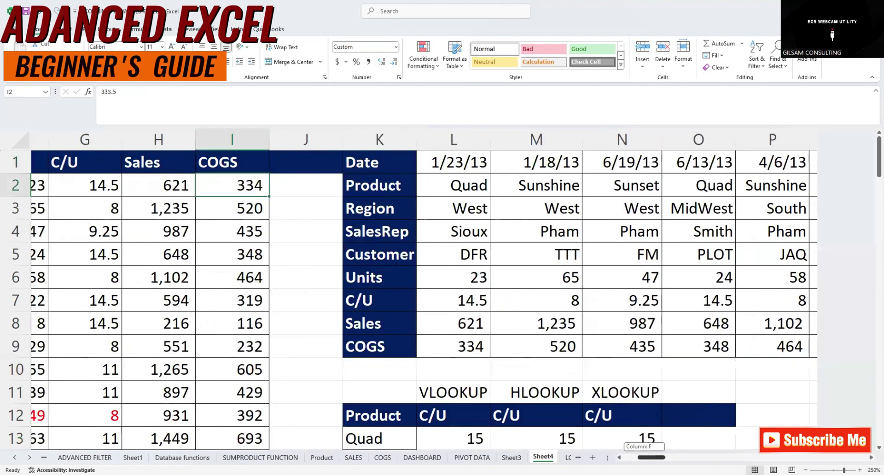
{"action": "scroll", "coordinate": [617, 415], "scroll_direction": "down", "scroll_amount": 2}
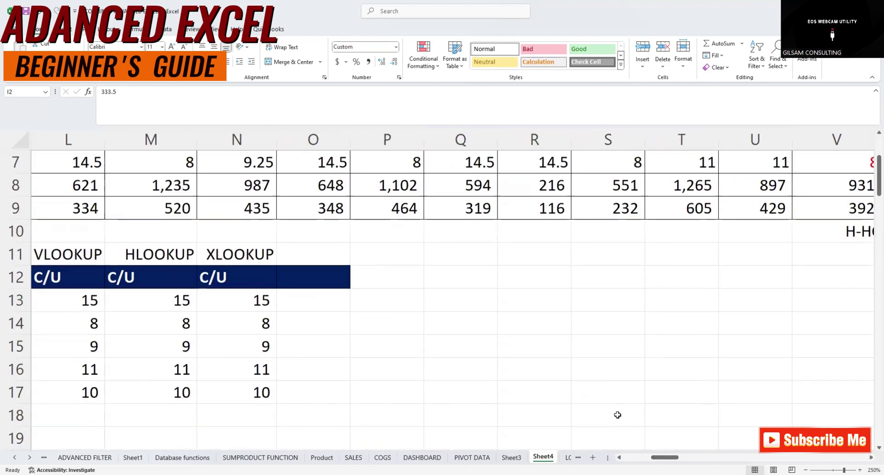
{"action": "left_click", "coordinate": [481, 306]}
{"action": "left_click_drag", "start_coordinate": [665, 458], "coordinate": [660, 461]}
Type the heading UNIQUES into P11, correcting the mistyped R.
{"action": "left_click_drag", "start_coordinate": [225, 252], "coordinate": [359, 257]}
{"action": "left_click", "coordinate": [534, 258]}
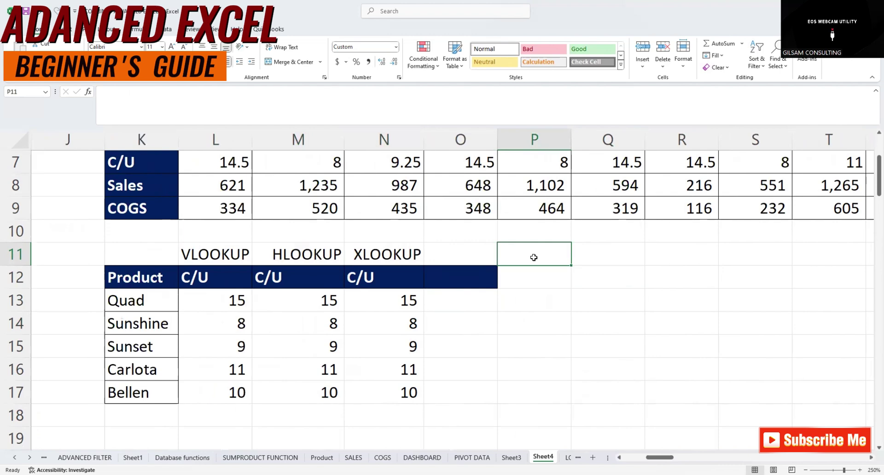
{"action": "type", "text": "UNIR"}
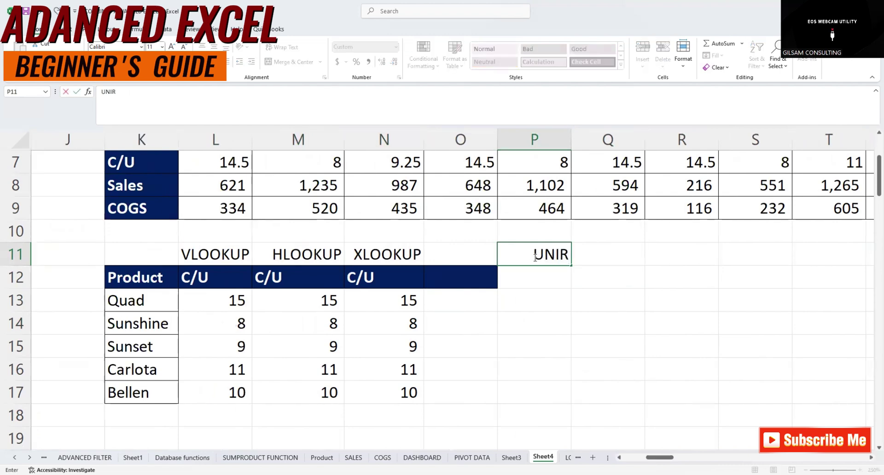
{"action": "key", "text": "BackSpace"}
{"action": "type", "text": "QUES"}
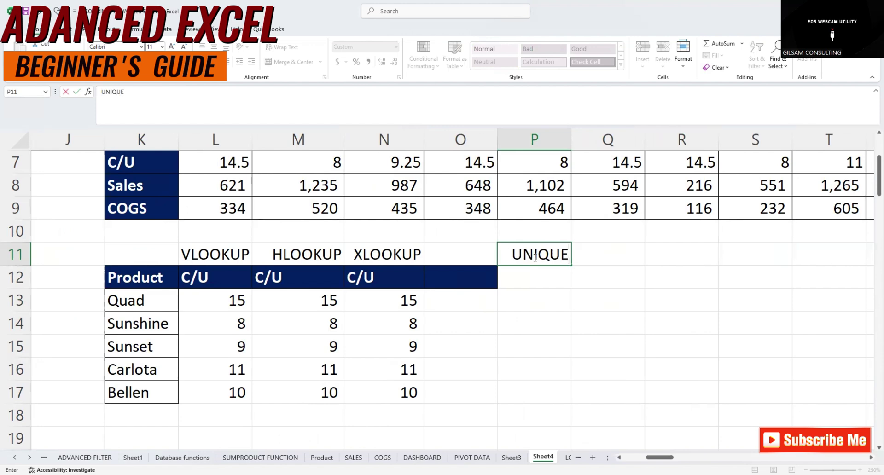
{"action": "left_click", "coordinate": [593, 324]}
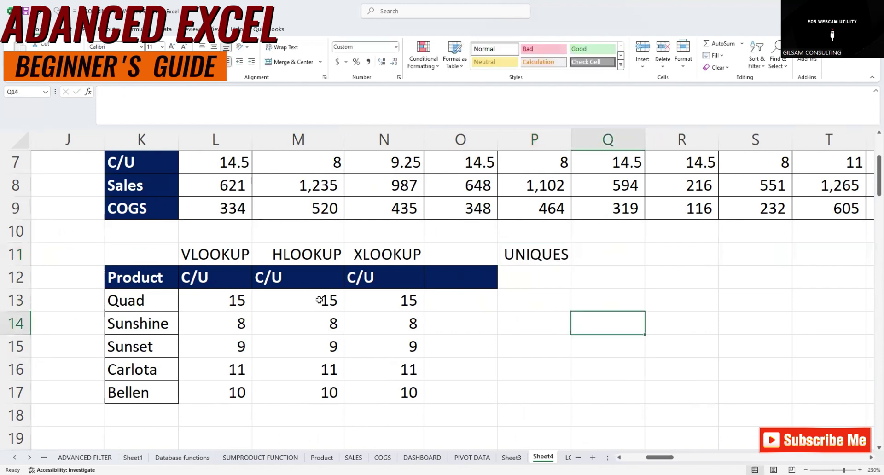
{"action": "left_click_drag", "start_coordinate": [227, 296], "coordinate": [390, 404]}
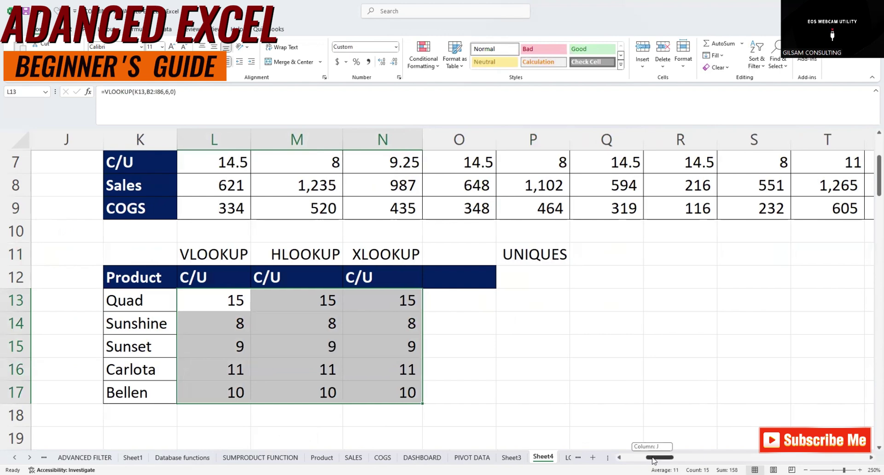
Insert a new column before Sales in column H and head it S.P.
{"action": "scroll", "coordinate": [350, 282], "scroll_direction": "left", "scroll_amount": 3}
{"action": "scroll", "coordinate": [342, 337], "scroll_direction": "up", "scroll_amount": 2}
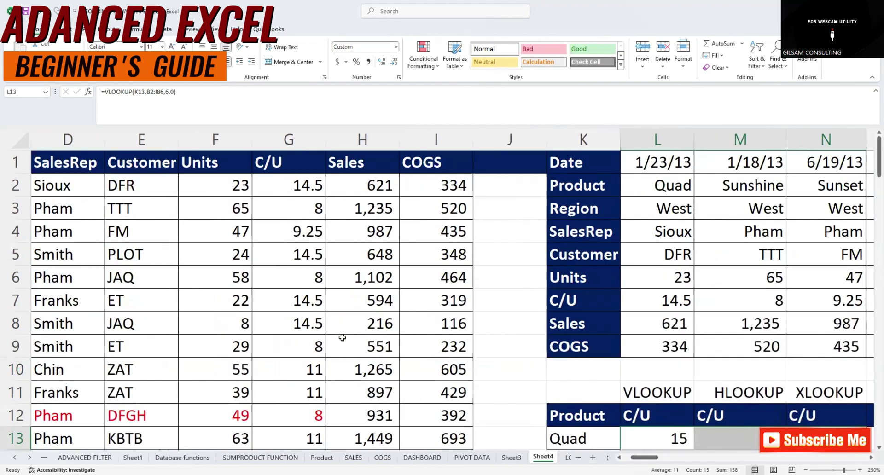
{"action": "left_click", "coordinate": [372, 188]}
{"action": "left_click", "coordinate": [356, 142]}
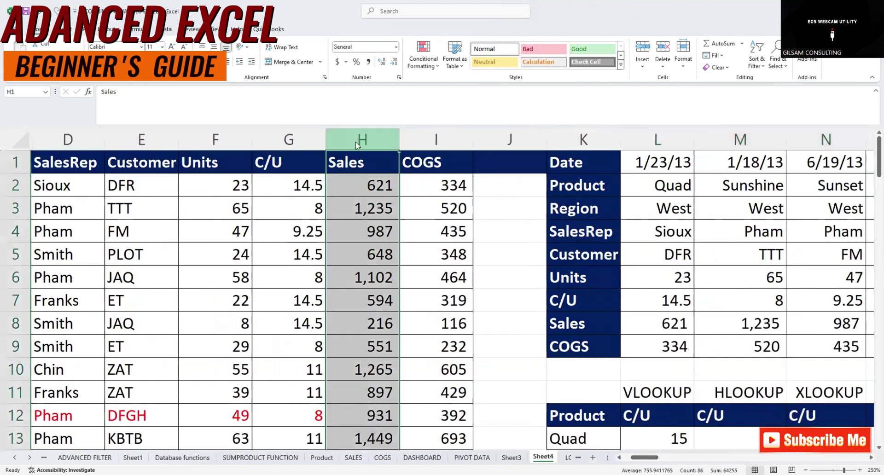
{"action": "right_click", "coordinate": [386, 230]}
{"action": "left_click", "coordinate": [384, 234]}
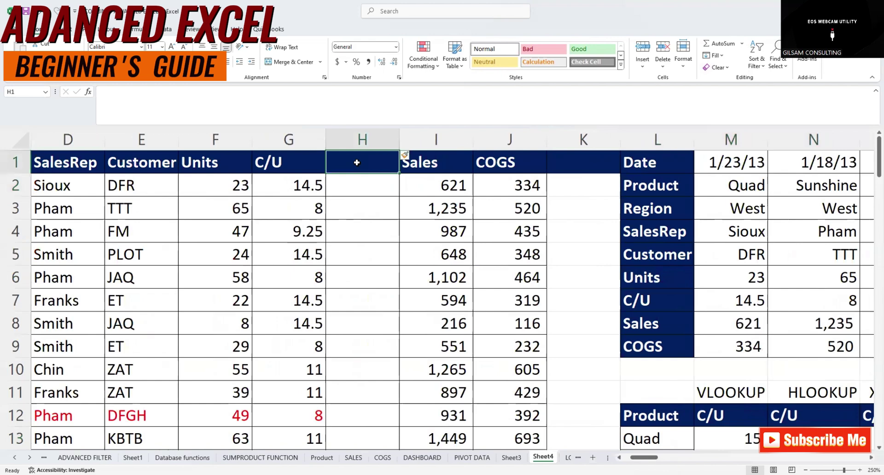
{"action": "type", "text": "S.P"}
{"action": "left_click", "coordinate": [363, 189]}
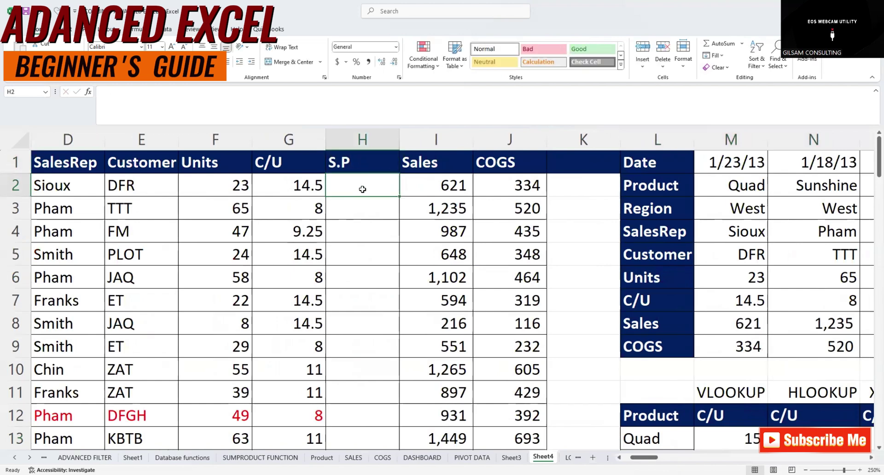
Enter =I2/F2 in H2 and fill it down the S.P column.
{"action": "type", "text": "="}
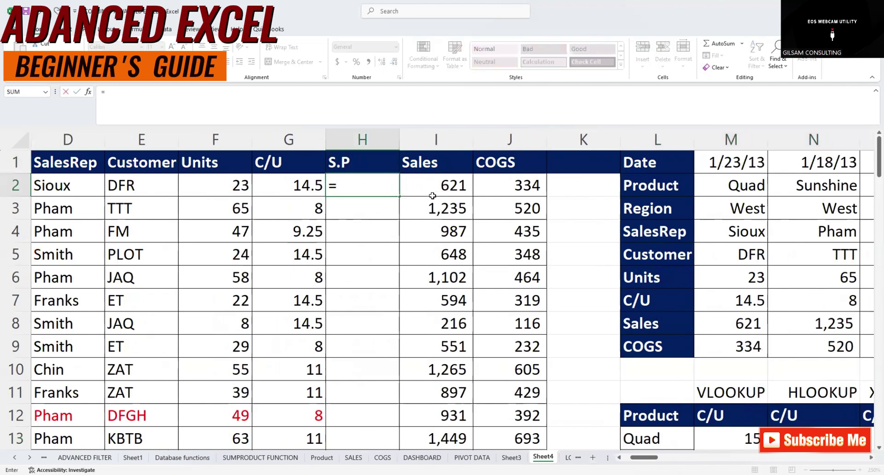
{"action": "left_click", "coordinate": [440, 184]}
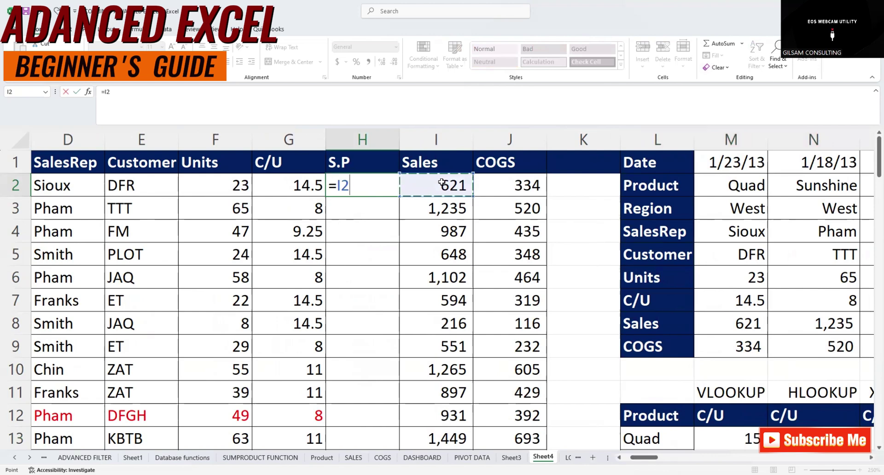
{"action": "type", "text": "/"}
{"action": "left_click", "coordinate": [240, 184]}
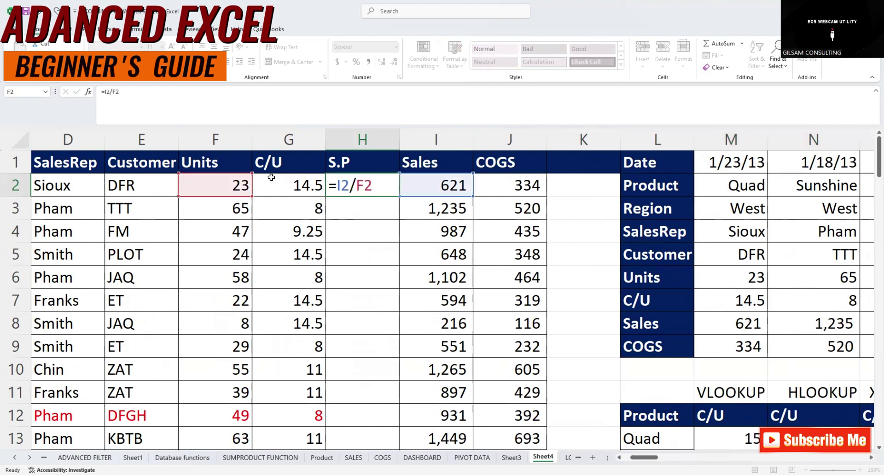
{"action": "key", "text": "Return"}
{"action": "left_click", "coordinate": [387, 189]}
{"action": "double_click", "coordinate": [398, 197]}
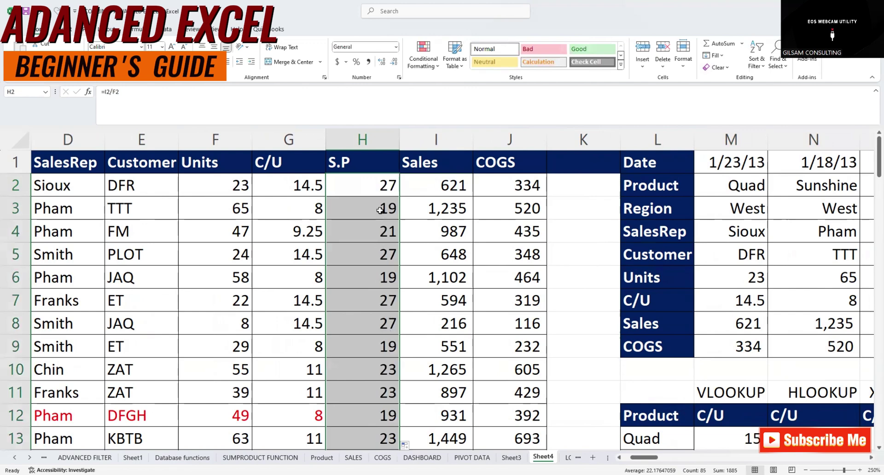
{"action": "left_click_drag", "start_coordinate": [380, 210], "coordinate": [121, 204]}
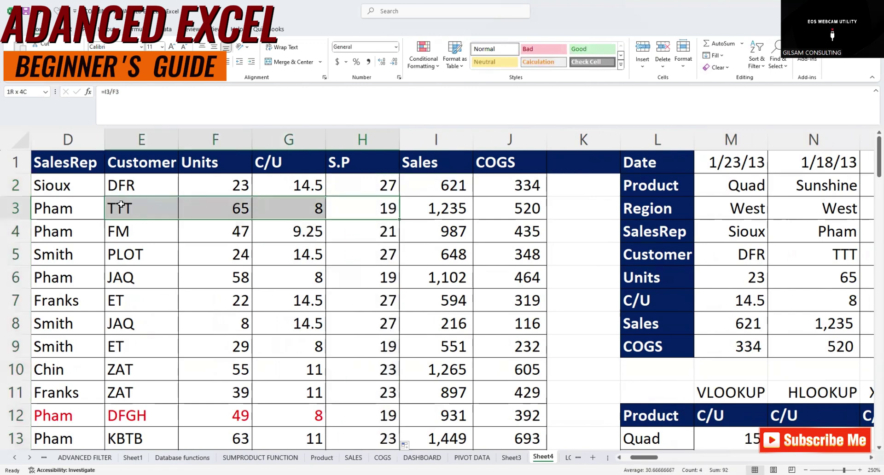
{"action": "left_click_drag", "start_coordinate": [390, 279], "coordinate": [217, 279]}
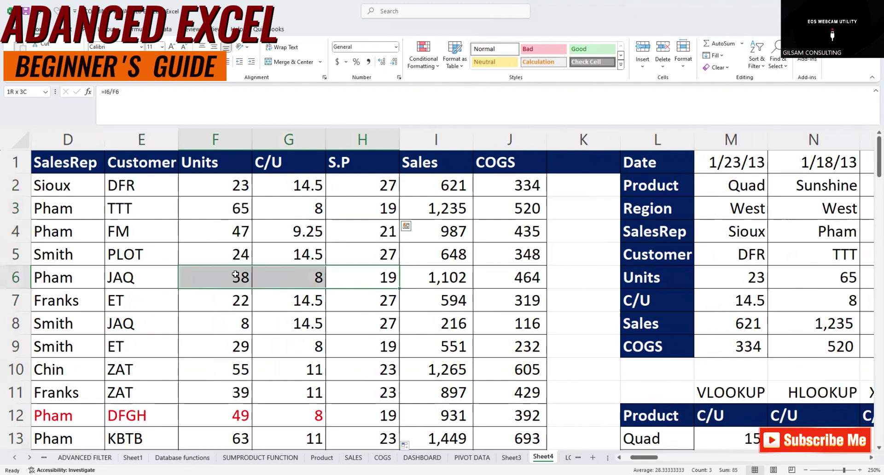
{"action": "left_click", "coordinate": [378, 353]}
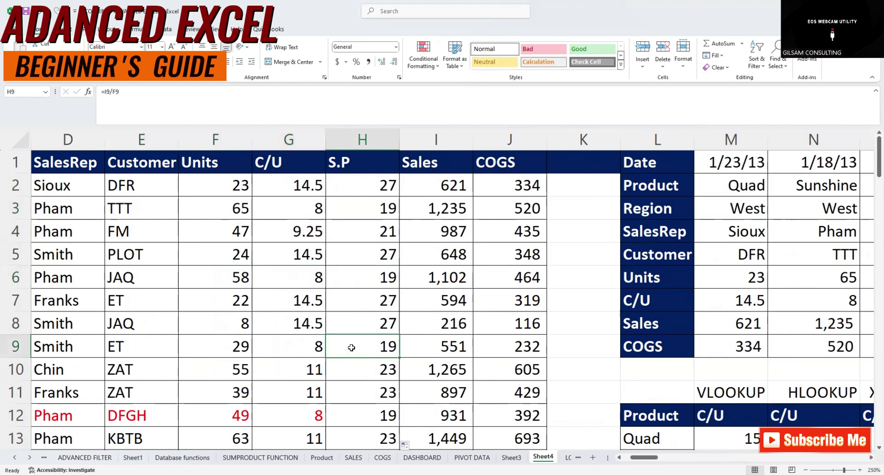
{"action": "left_click", "coordinate": [392, 260]}
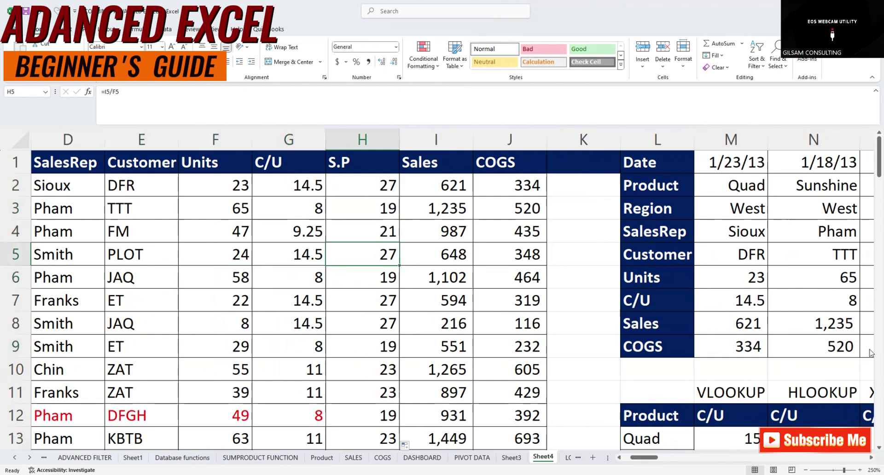
{"action": "mouse_move", "coordinate": [65, 324]}
{"action": "left_mouse_down"}
{"action": "mouse_move", "coordinate": [69, 344]}
{"action": "mouse_move", "coordinate": [366, 342]}
{"action": "left_mouse_up"}
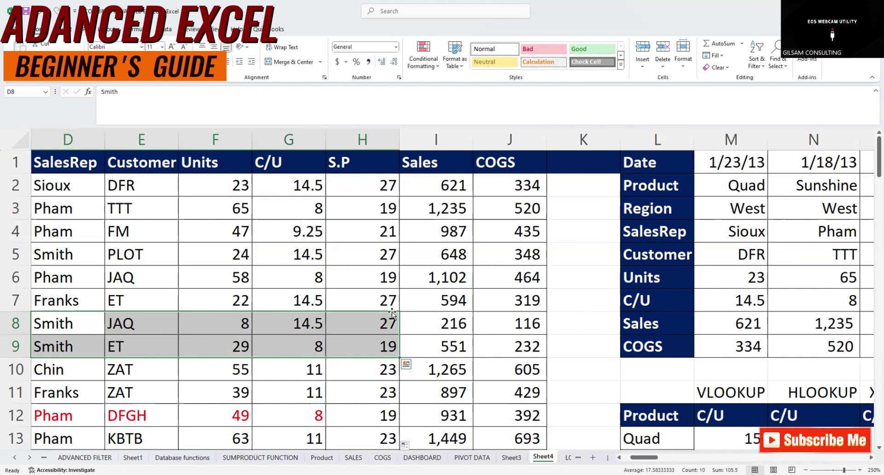
{"action": "left_click", "coordinate": [55, 327]}
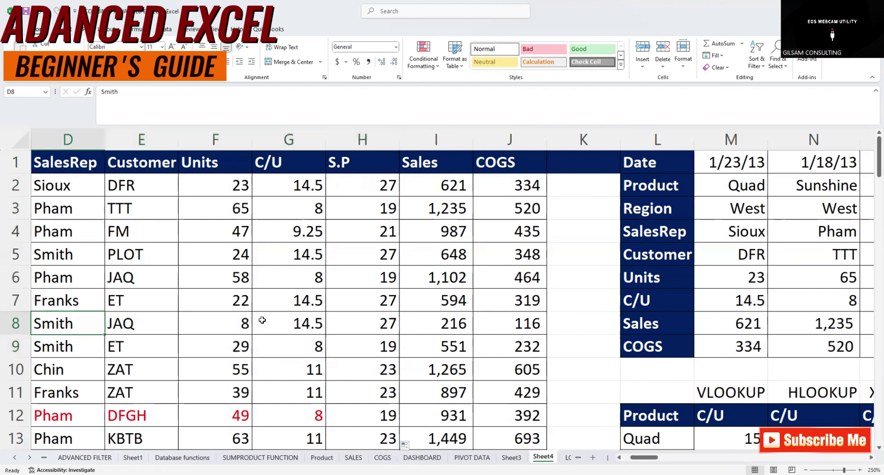
{"action": "left_click", "coordinate": [374, 326]}
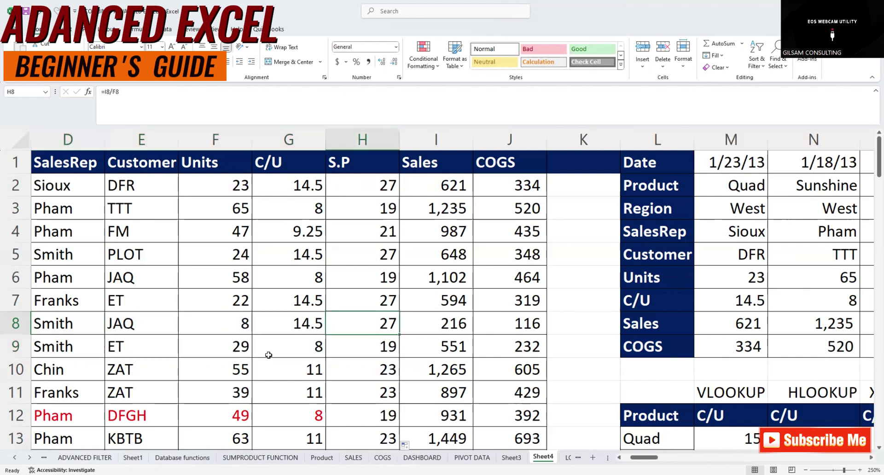
{"action": "left_click", "coordinate": [82, 346]}
{"action": "left_click", "coordinate": [362, 343]}
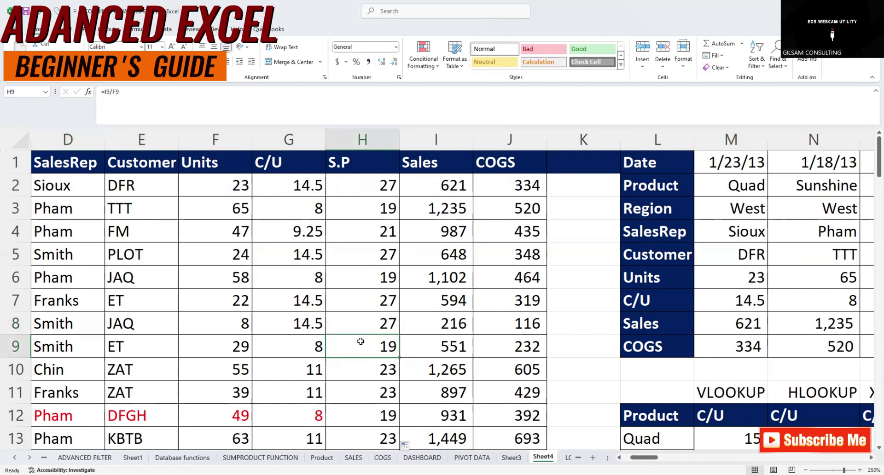
{"action": "left_click_drag", "start_coordinate": [373, 325], "coordinate": [114, 344]}
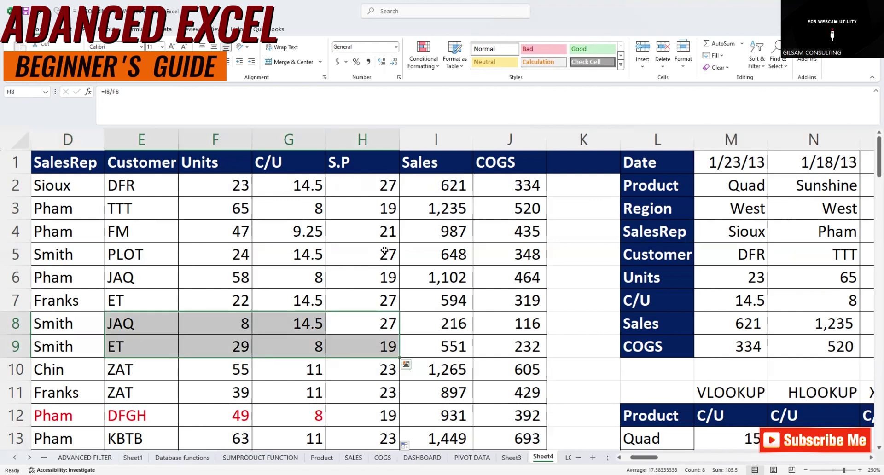
{"action": "left_click", "coordinate": [345, 255]}
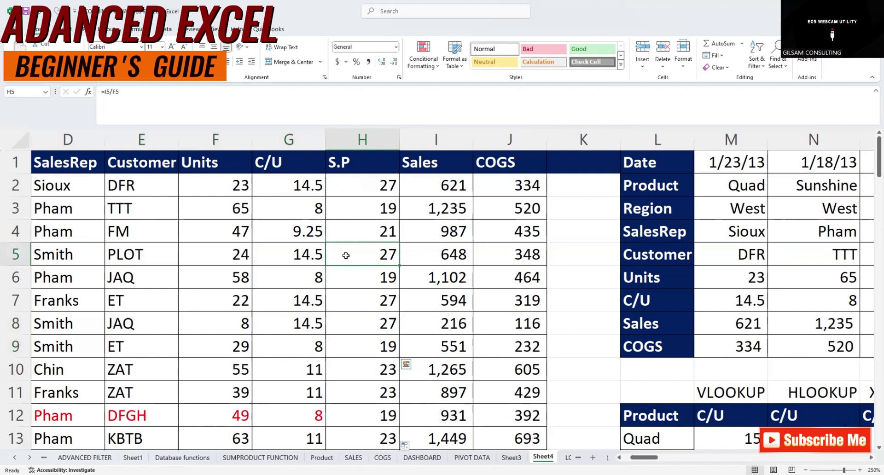
{"action": "left_click_drag", "start_coordinate": [382, 301], "coordinate": [170, 316]}
{"action": "left_click", "coordinate": [385, 348]}
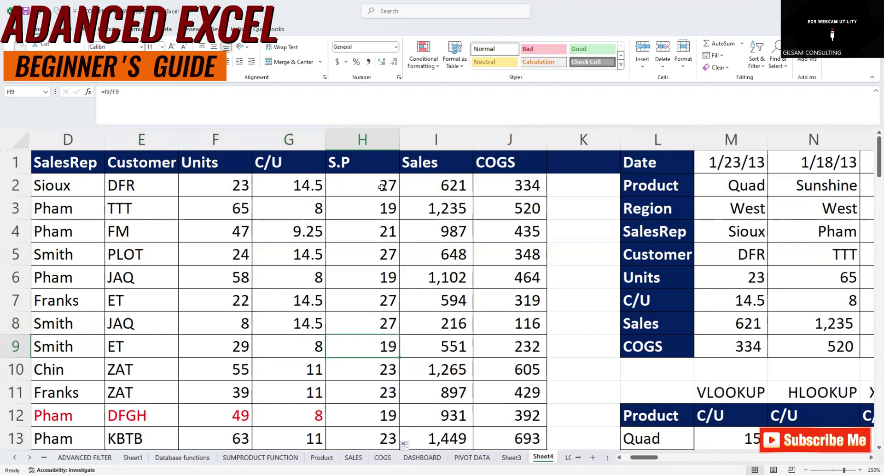
{"action": "left_click_drag", "start_coordinate": [384, 187], "coordinate": [259, 185]}
{"action": "scroll", "coordinate": [368, 285], "scroll_direction": "down", "scroll_amount": 9}
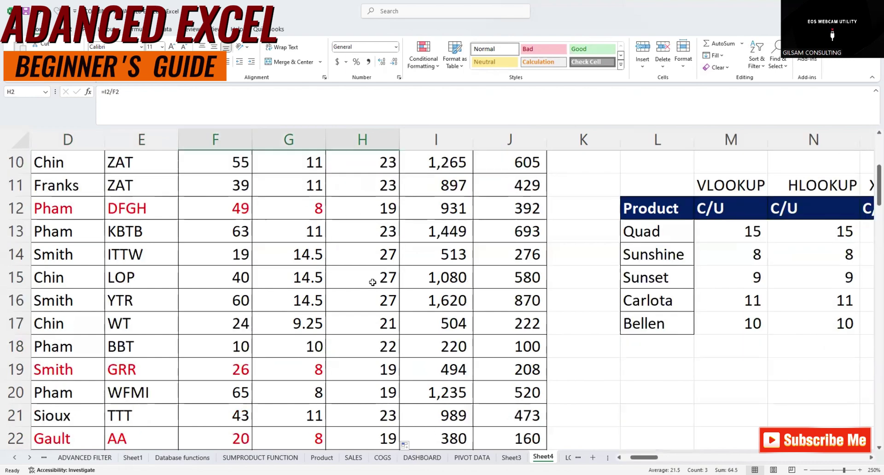
{"action": "scroll", "coordinate": [397, 287], "scroll_direction": "down", "scroll_amount": 4}
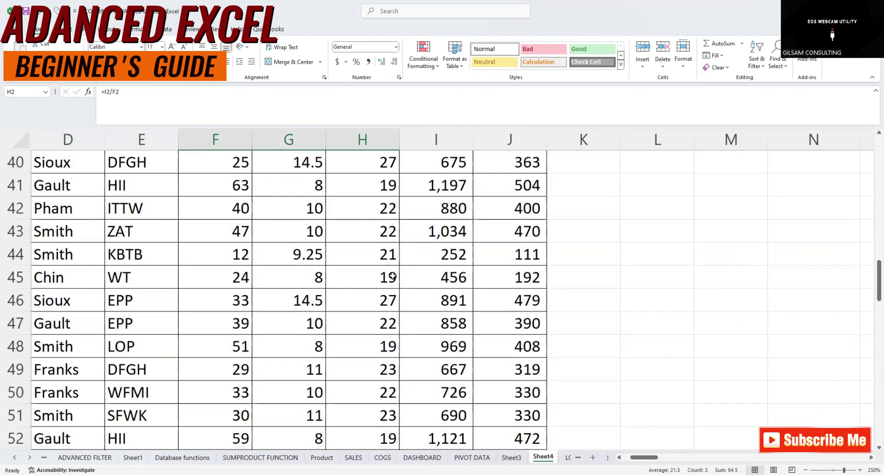
{"action": "left_click_drag", "start_coordinate": [391, 299], "coordinate": [271, 302]}
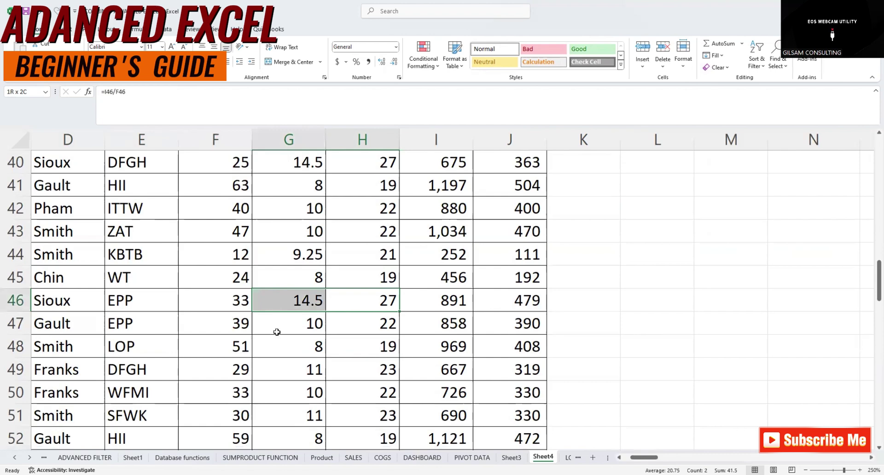
{"action": "left_click", "coordinate": [357, 340]}
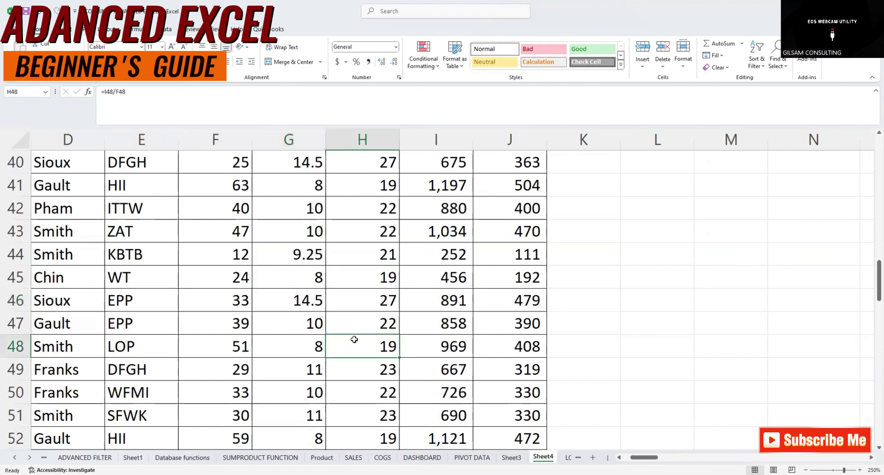
{"action": "left_click_drag", "start_coordinate": [391, 409], "coordinate": [321, 413]}
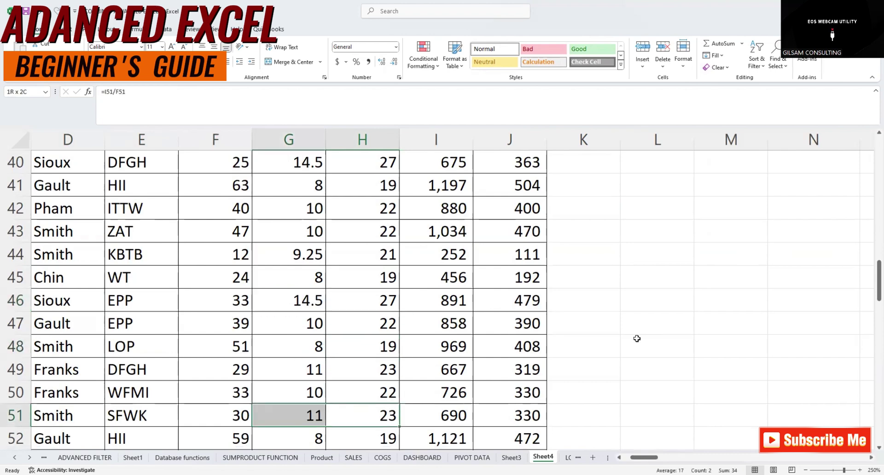
{"action": "scroll", "coordinate": [630, 317], "scroll_direction": "up", "scroll_amount": 11}
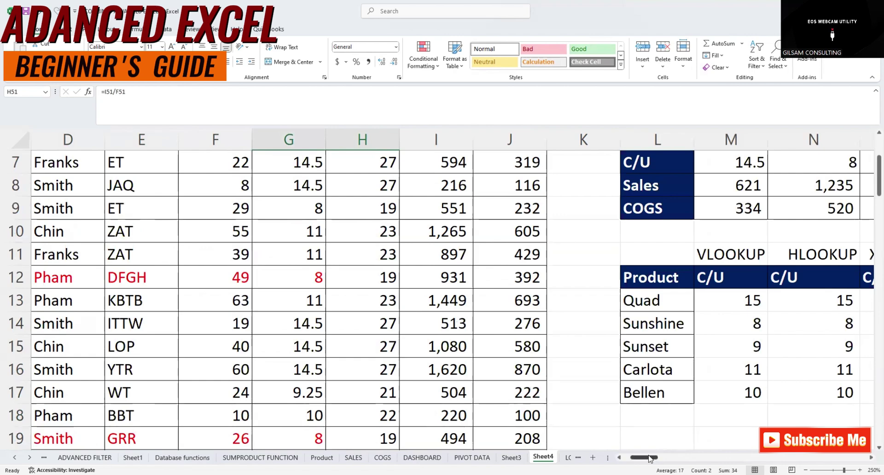
Add an SP header in P12 and paste M13's VLOOKUP formula into P13.
{"action": "mouse_move", "coordinate": [644, 457]}
{"action": "left_mouse_down"}
{"action": "mouse_move", "coordinate": [672, 457]}
{"action": "mouse_move", "coordinate": [656, 458]}
{"action": "left_mouse_up"}
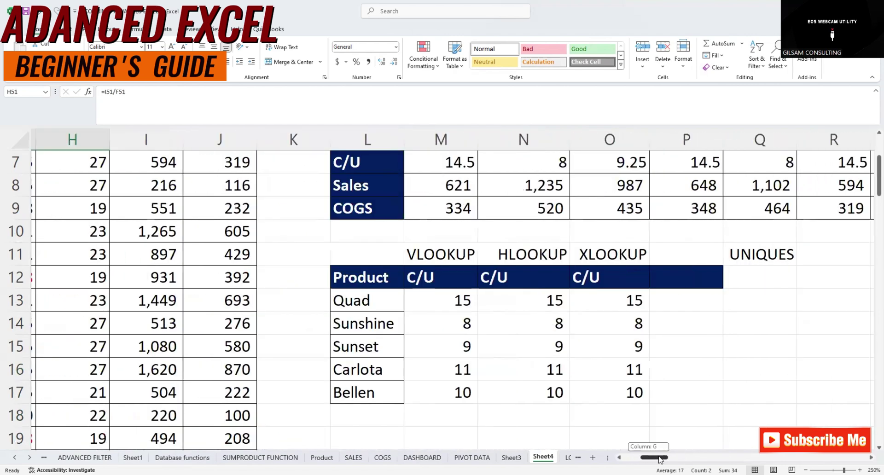
{"action": "left_click", "coordinate": [605, 297]}
{"action": "left_click", "coordinate": [665, 283]}
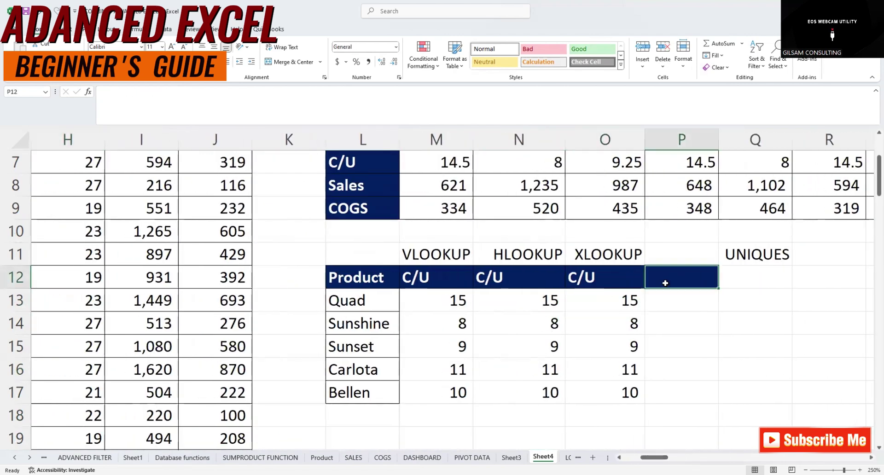
{"action": "type", "text": "SP"}
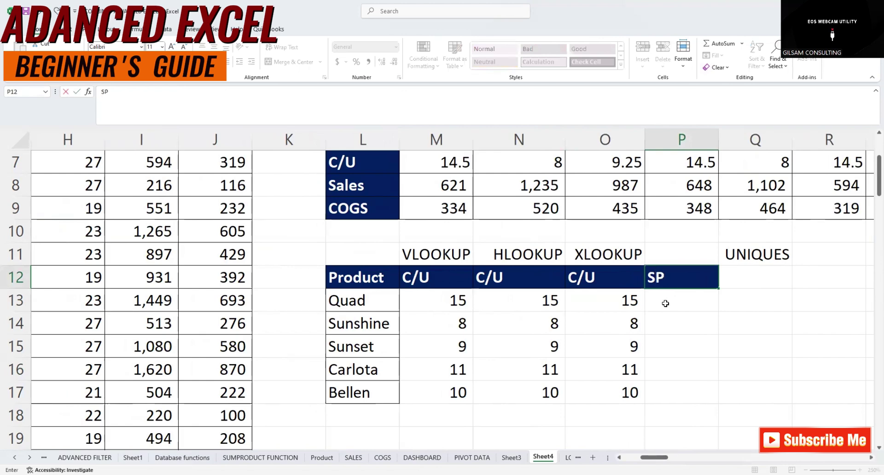
{"action": "key", "text": "Return"}
{"action": "left_click", "coordinate": [436, 304]}
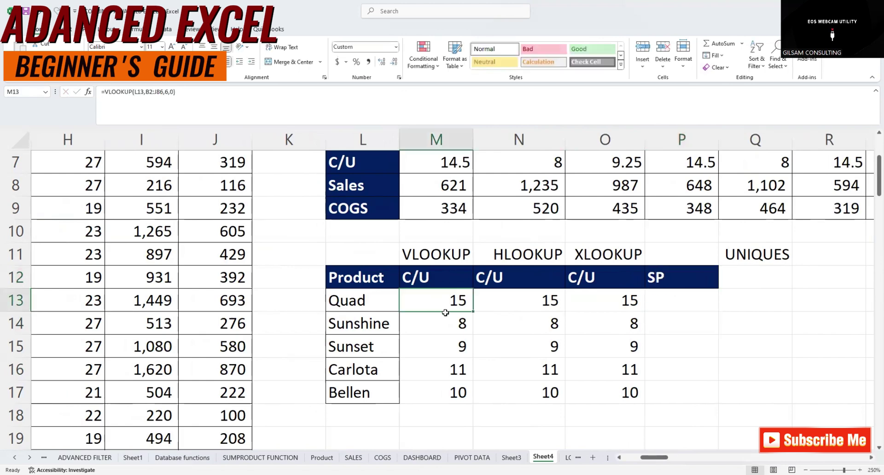
{"action": "key", "text": "ctrl+c"}
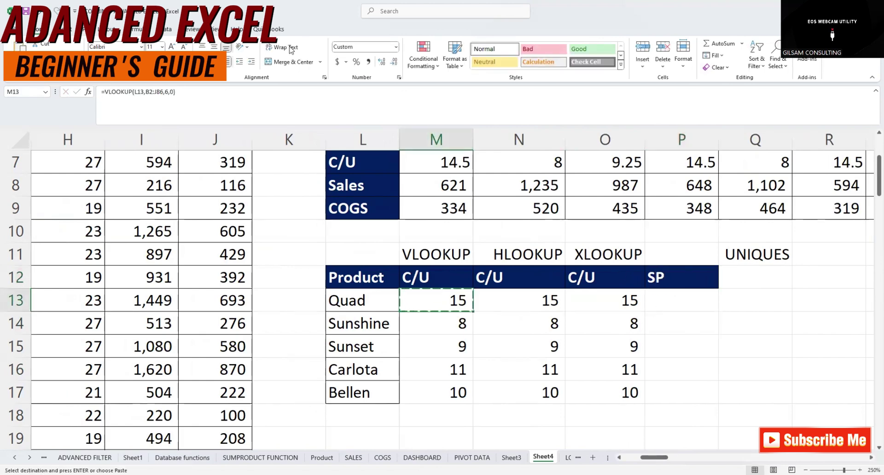
{"action": "left_click", "coordinate": [679, 300]}
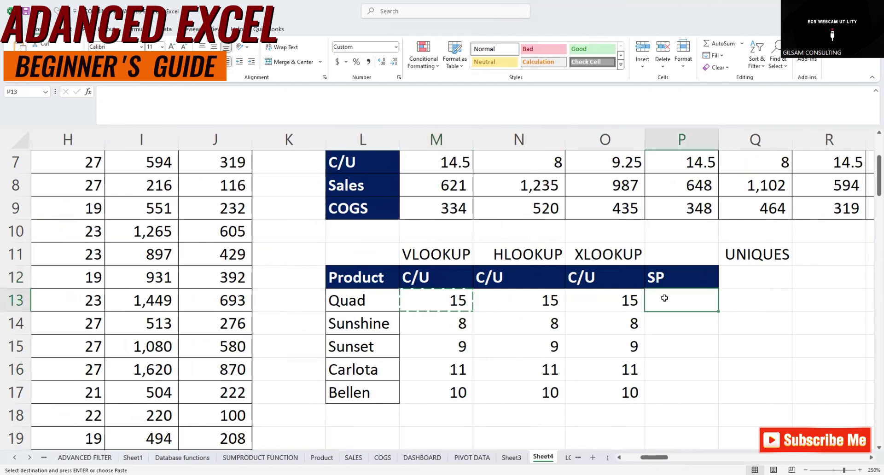
{"action": "key", "text": "ctrl+v"}
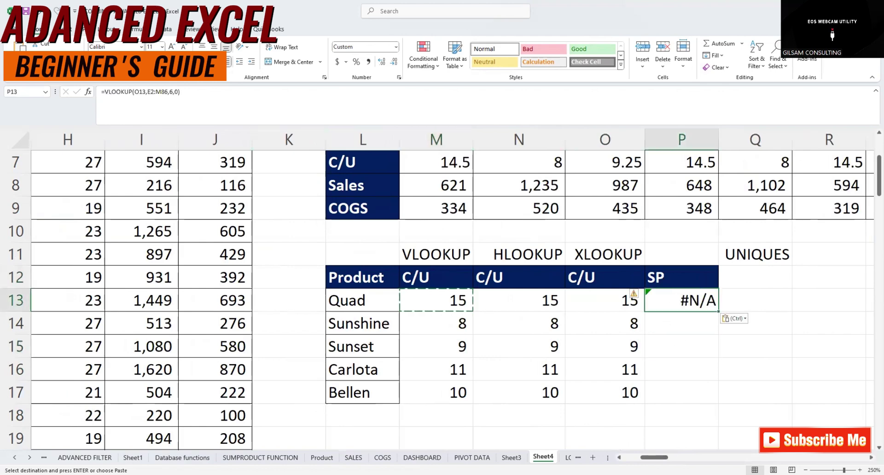
Make the table range in M13's VLOOKUP absolute as $B$2:$J$86.
{"action": "left_click", "coordinate": [206, 95]}
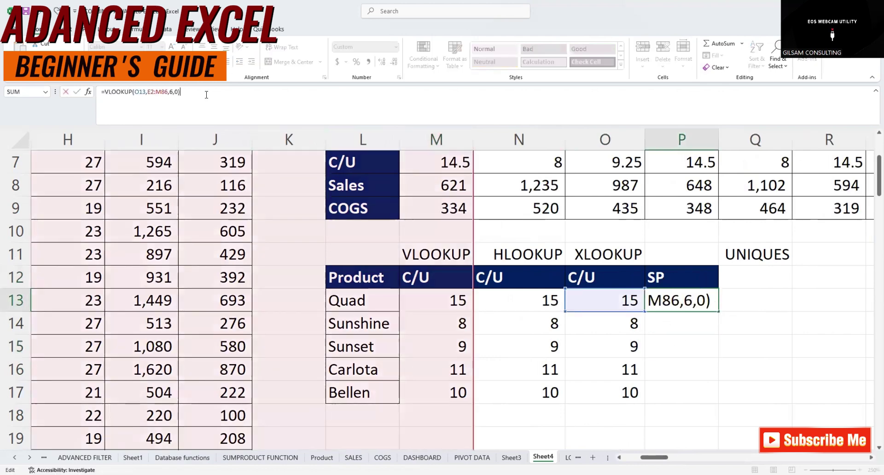
{"action": "left_click", "coordinate": [440, 301]}
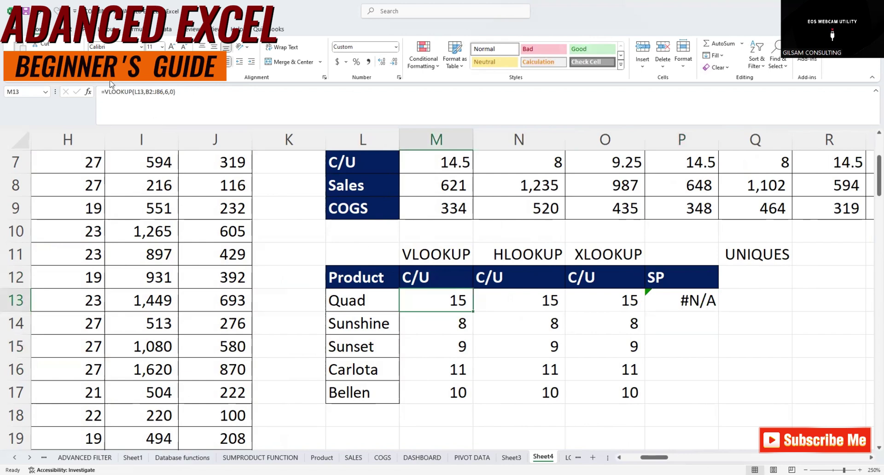
{"action": "left_click_drag", "start_coordinate": [145, 91], "coordinate": [164, 92]}
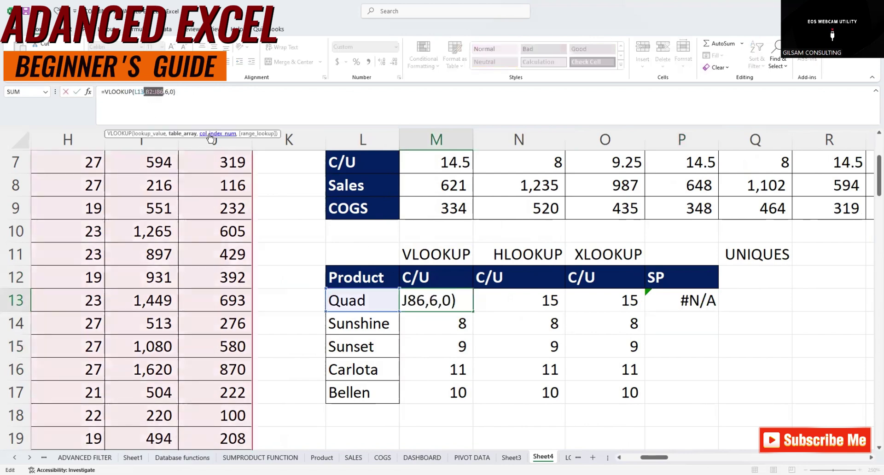
{"action": "key", "text": "F4"}
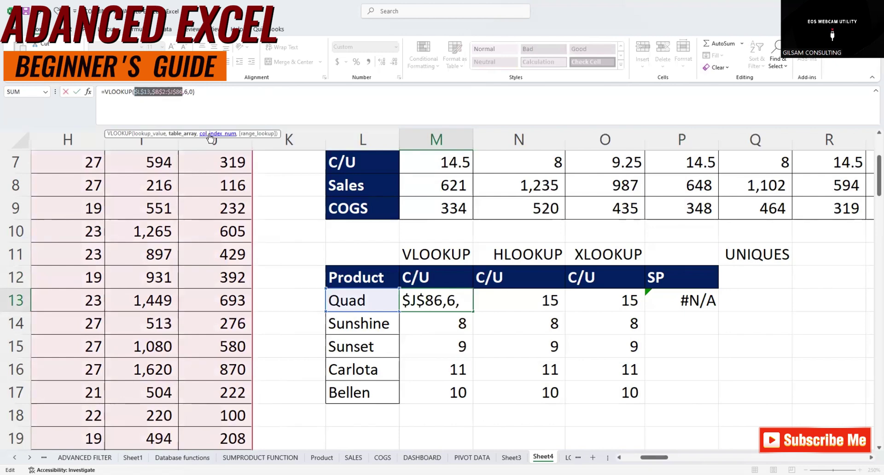
{"action": "key", "text": "F4"}
{"action": "key", "text": "F4"}
{"action": "key", "text": "F4"}
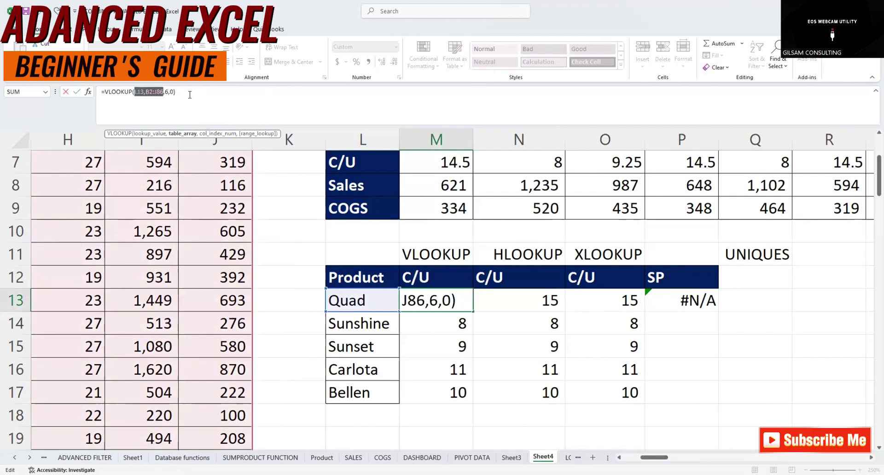
{"action": "left_click_drag", "start_coordinate": [146, 91], "coordinate": [159, 92]}
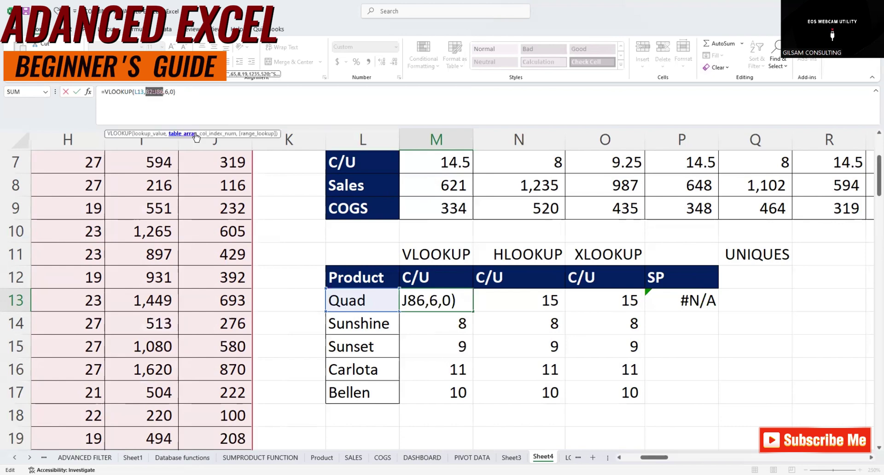
{"action": "key", "text": "F4"}
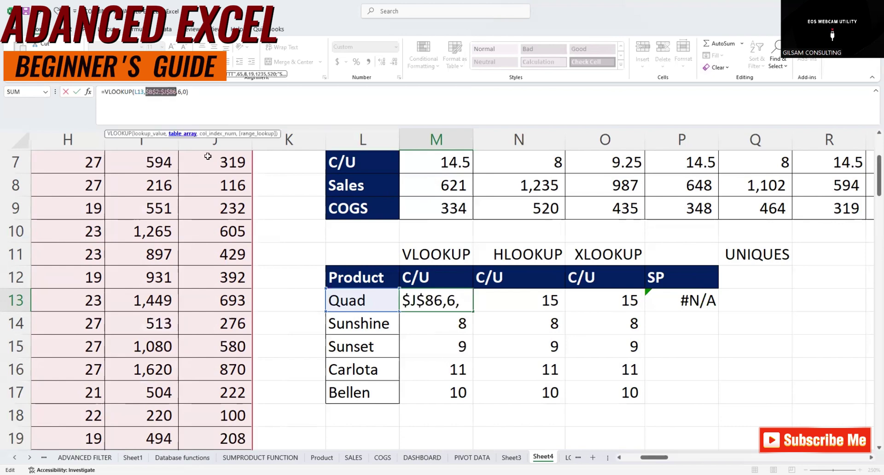
{"action": "key", "text": "Return"}
Copy the updated Quad VLOOKUP from M13 into P13 and inspect its formula.
{"action": "left_click", "coordinate": [408, 294]}
{"action": "key", "text": "ctrl+c"}
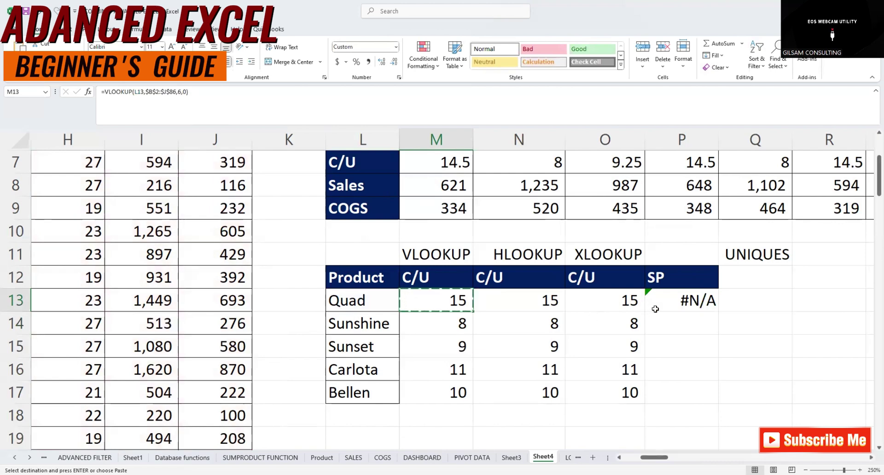
{"action": "left_click", "coordinate": [667, 307]}
{"action": "key", "text": "ctrl+v"}
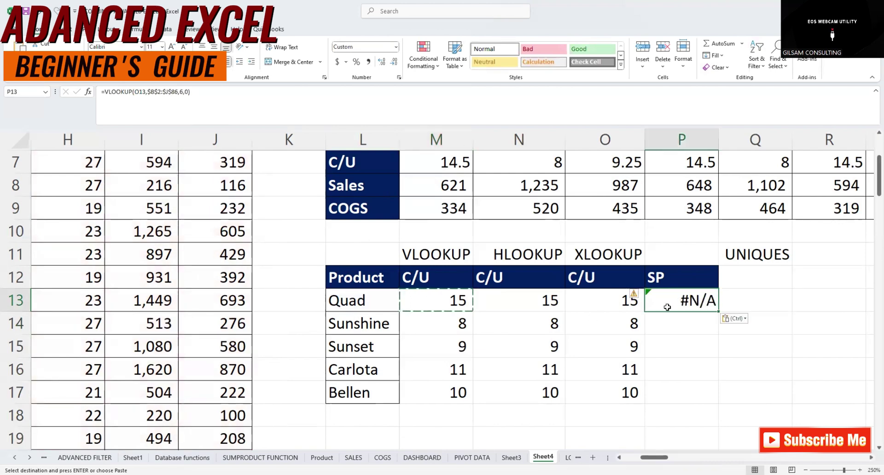
{"action": "left_click", "coordinate": [699, 345]}
{"action": "left_click", "coordinate": [694, 302]}
{"action": "double_click", "coordinate": [694, 302]}
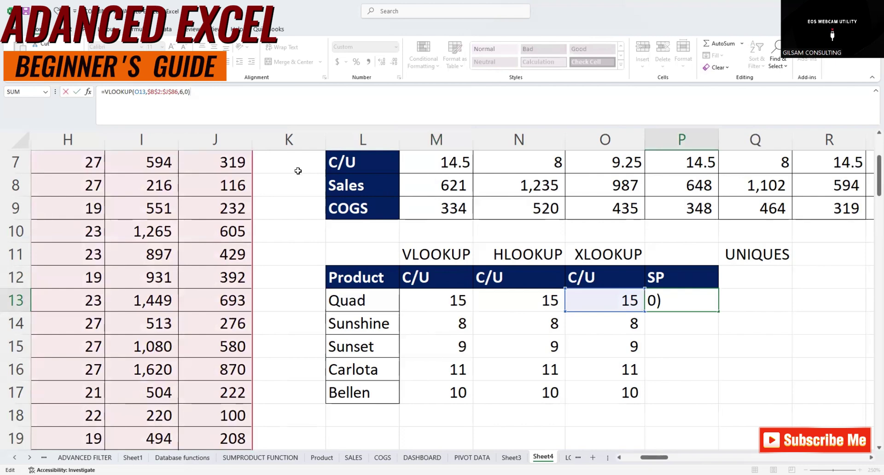
Lock M13's VLOOKUP lookup value to column L as $L13.
{"action": "left_click", "coordinate": [359, 302]}
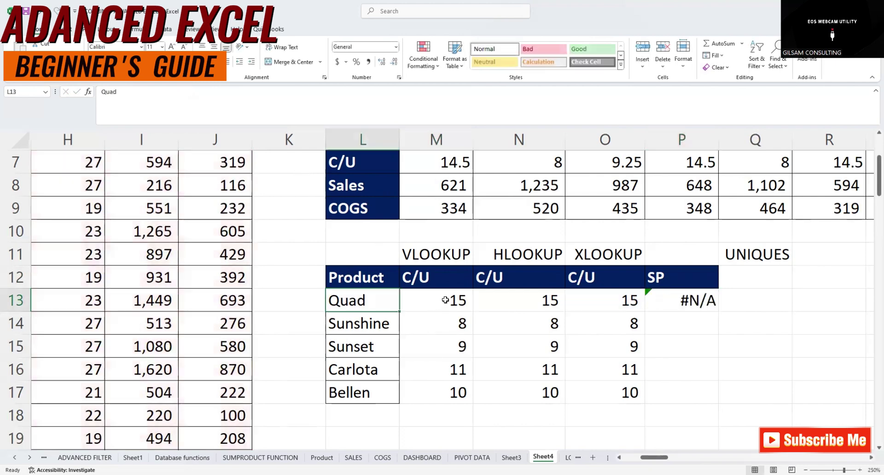
{"action": "left_click", "coordinate": [440, 301]}
{"action": "left_click", "coordinate": [142, 92]}
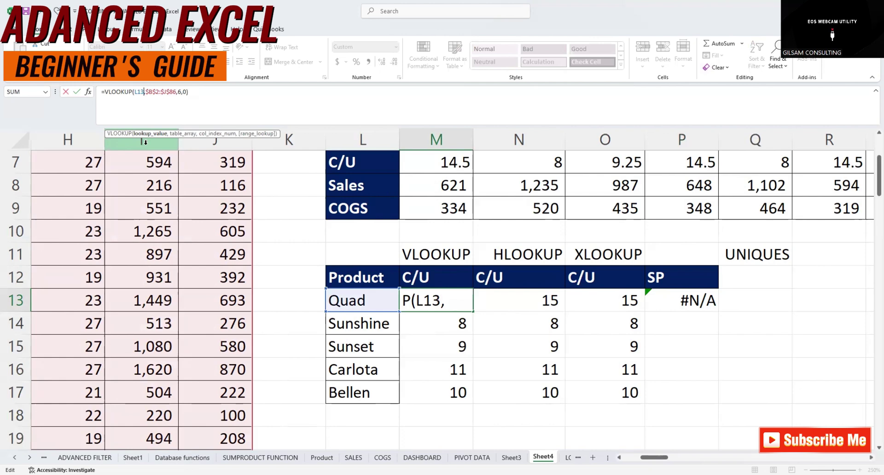
{"action": "key", "text": "F4"}
{"action": "key", "text": "F4"}
{"action": "key", "text": "F4"}
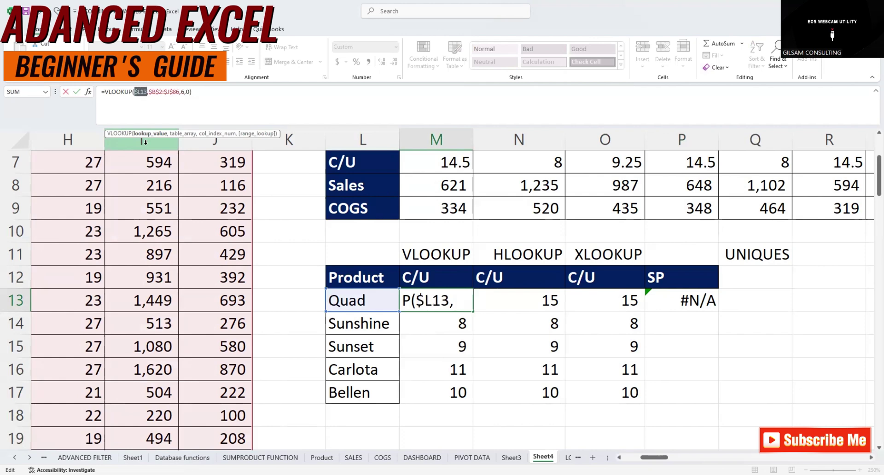
{"action": "key", "text": "Return"}
Copy the revised formula into P13, which now returns 15, and open it for editing.
{"action": "left_click", "coordinate": [439, 293]}
{"action": "key", "text": "ctrl+c"}
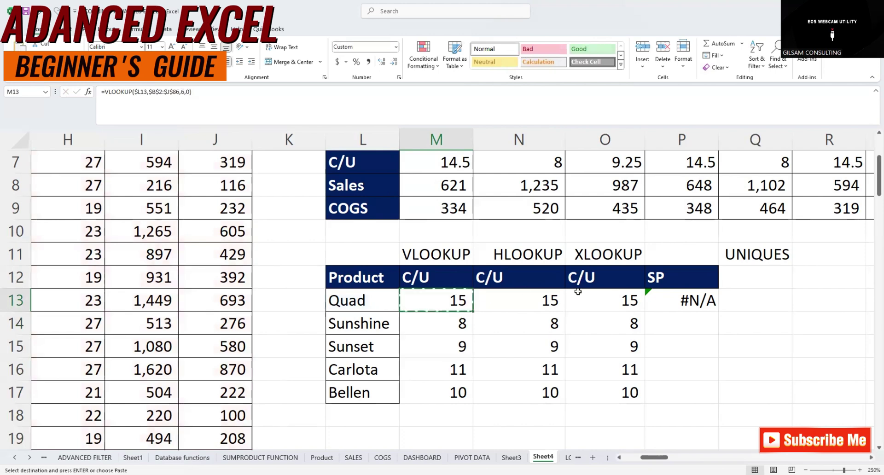
{"action": "left_click", "coordinate": [671, 296]}
{"action": "key", "text": "ctrl+v"}
{"action": "left_click", "coordinate": [671, 341]}
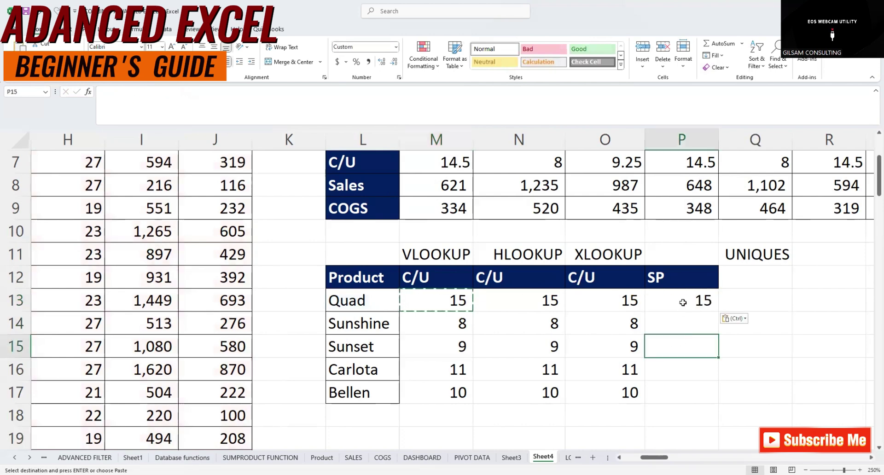
{"action": "left_click", "coordinate": [682, 303]}
{"action": "left_click", "coordinate": [206, 94]}
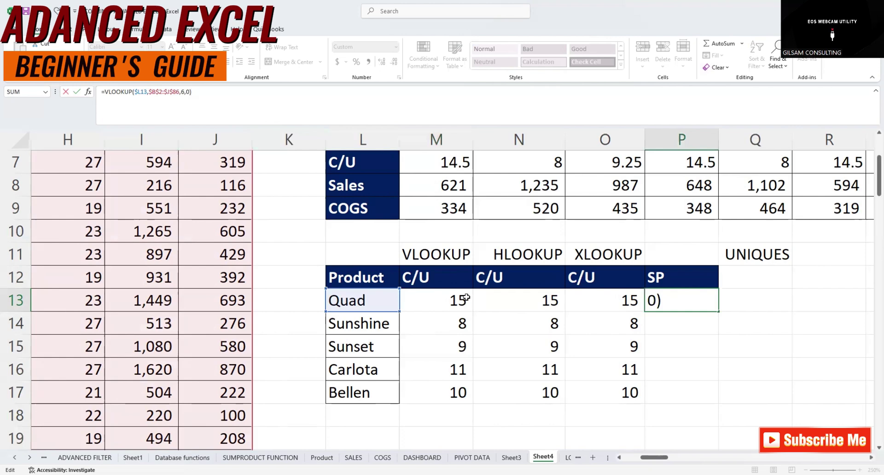
Change P13's column index from 6 to 7 so Quad's SP shows 27.
{"action": "scroll", "coordinate": [296, 157], "scroll_direction": "up", "scroll_amount": 2}
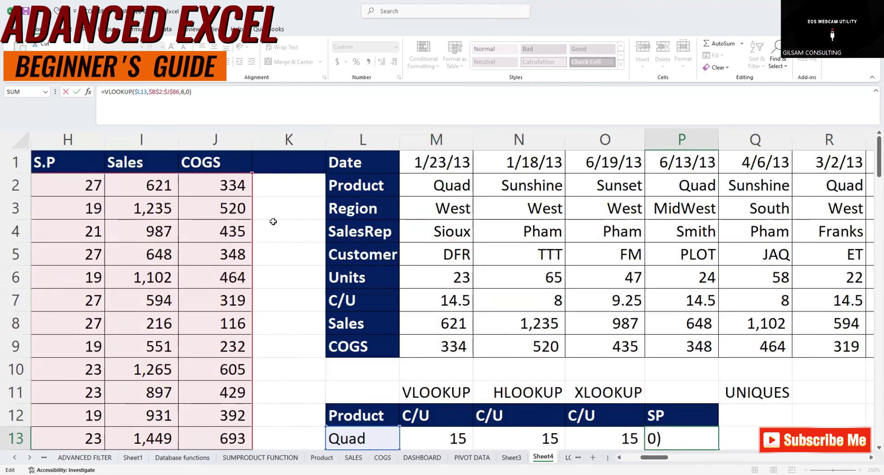
{"action": "left_click", "coordinate": [184, 91]}
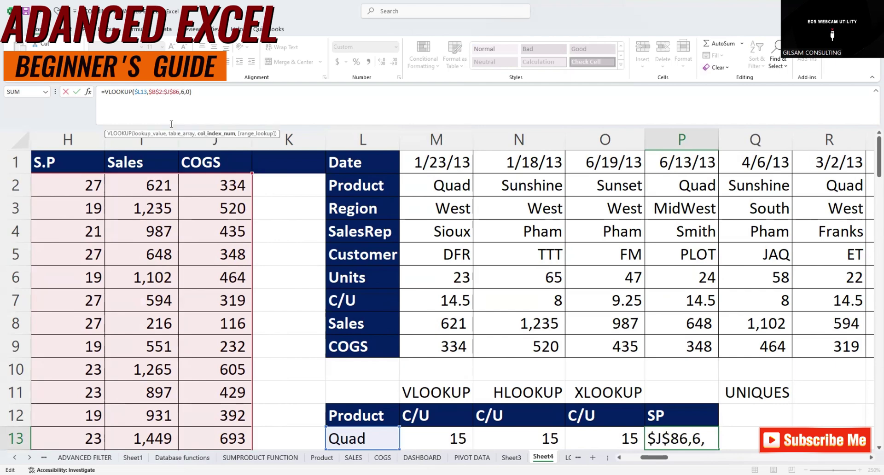
{"action": "key", "text": "BackSpace"}
{"action": "type", "text": "7"}
{"action": "key", "text": "Return"}
Fill the SP formula down to Bellen, giving 19, 21, 23 and 22.
{"action": "scroll", "coordinate": [735, 373], "scroll_direction": "down", "scroll_amount": 2}
{"action": "left_click", "coordinate": [713, 282]}
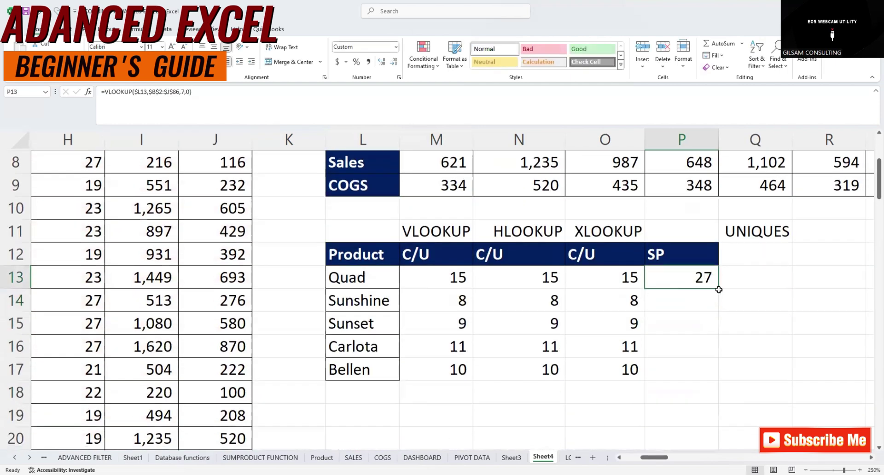
{"action": "left_click_drag", "start_coordinate": [720, 289], "coordinate": [690, 374]}
{"action": "left_click", "coordinate": [755, 346]}
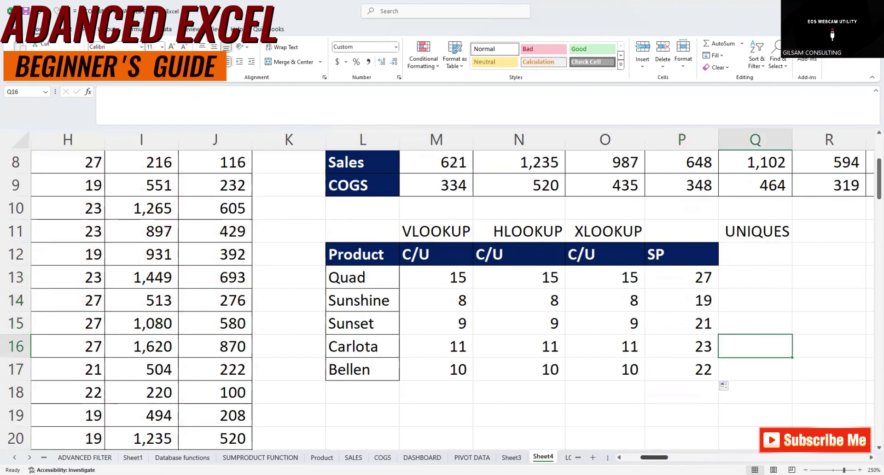
{"action": "left_click_drag", "start_coordinate": [654, 457], "coordinate": [637, 457]}
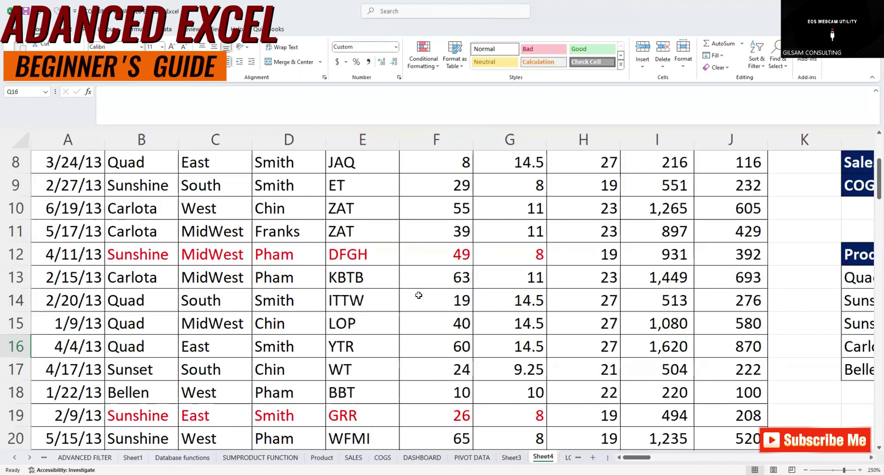
{"action": "scroll", "coordinate": [361, 245], "scroll_direction": "up", "scroll_amount": 3}
{"action": "left_click", "coordinate": [169, 184]}
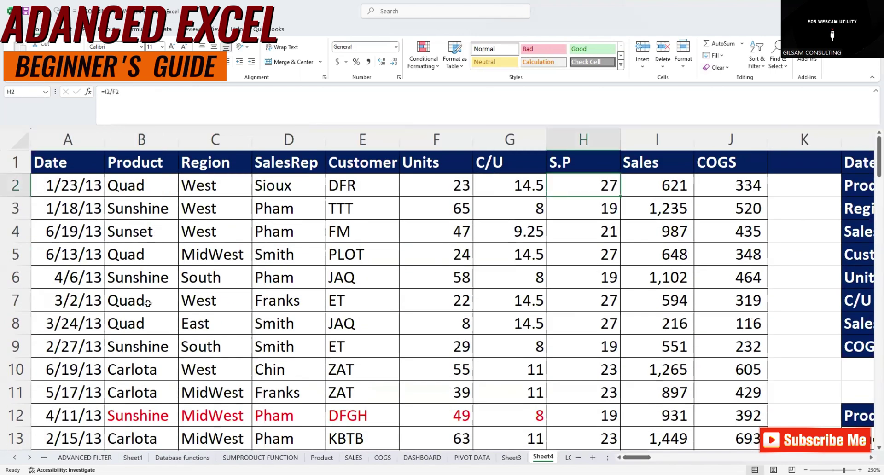
{"action": "left_click_drag", "start_coordinate": [147, 304], "coordinate": [137, 319]}
{"action": "left_click_drag", "start_coordinate": [572, 301], "coordinate": [576, 323]}
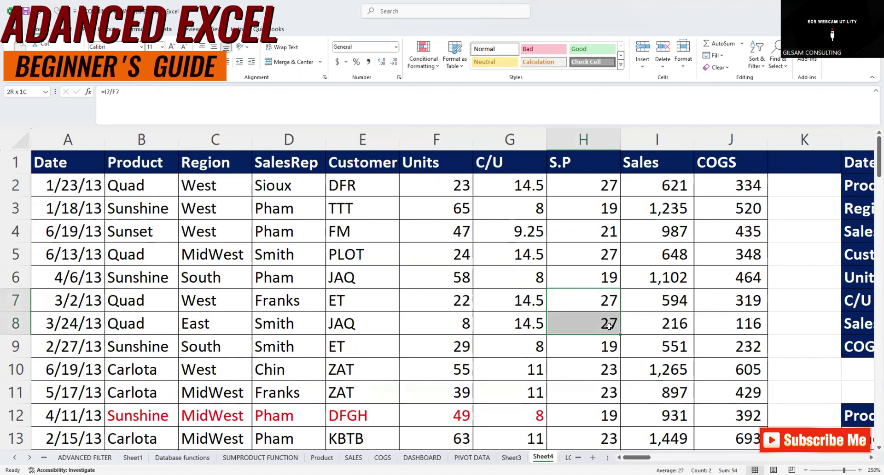
{"action": "left_click_drag", "start_coordinate": [149, 343], "coordinate": [276, 368]}
{"action": "left_click", "coordinate": [598, 345]}
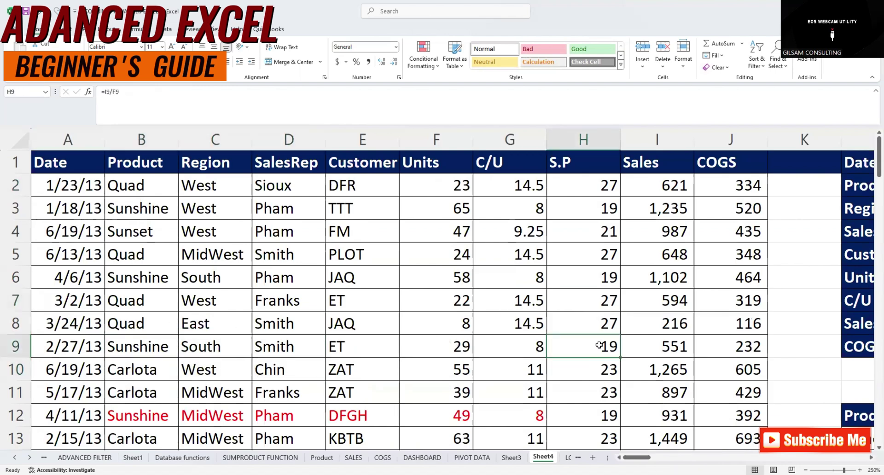
{"action": "left_click", "coordinate": [155, 416]}
{"action": "left_click", "coordinate": [603, 411]}
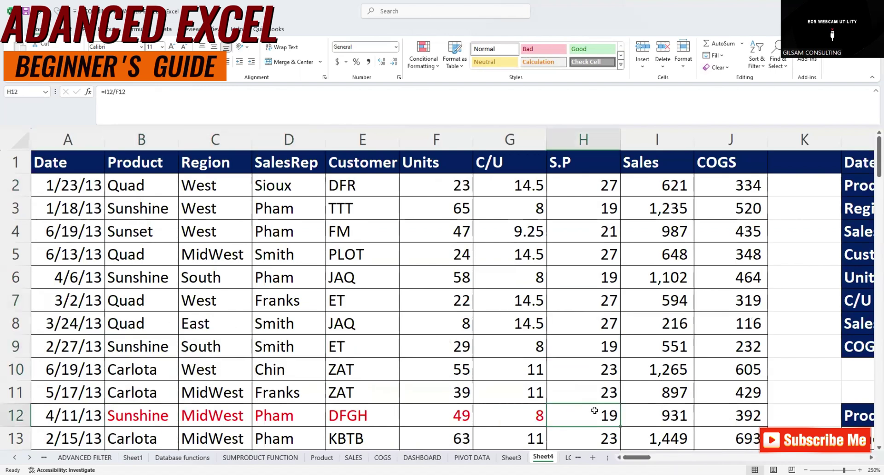
{"action": "scroll", "coordinate": [250, 374], "scroll_direction": "down", "scroll_amount": 1}
{"action": "left_click", "coordinate": [144, 391]}
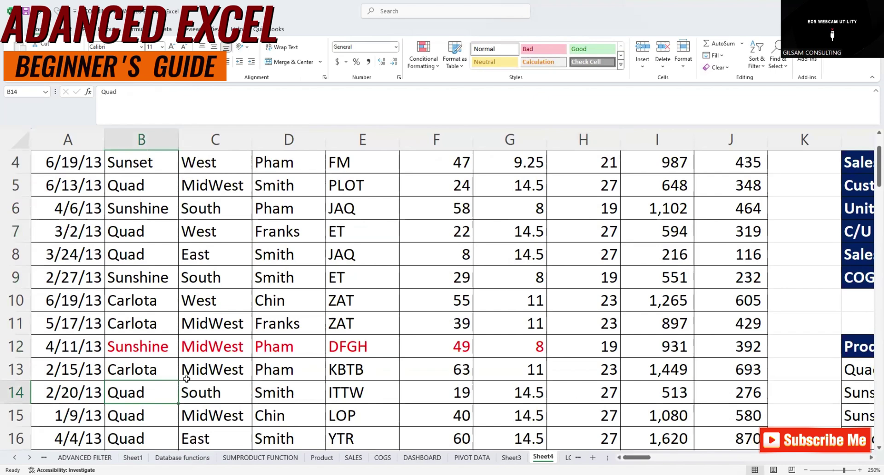
{"action": "left_click", "coordinate": [596, 399]}
{"action": "scroll", "coordinate": [259, 293], "scroll_direction": "up", "scroll_amount": 1}
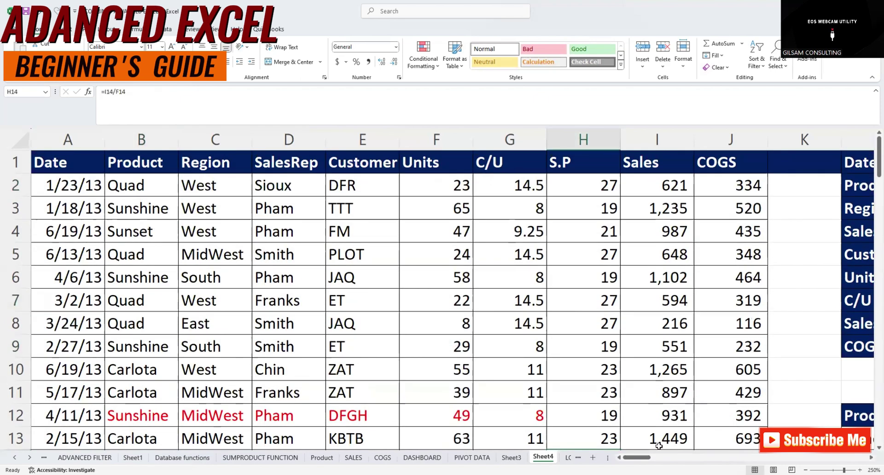
{"action": "mouse_move", "coordinate": [637, 457]}
{"action": "left_mouse_down"}
{"action": "mouse_move", "coordinate": [677, 457]}
{"action": "mouse_move", "coordinate": [655, 457]}
{"action": "left_mouse_up"}
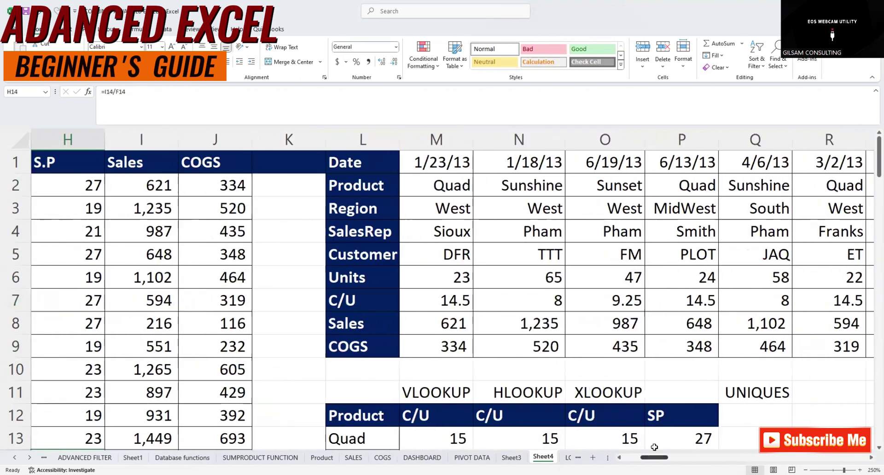
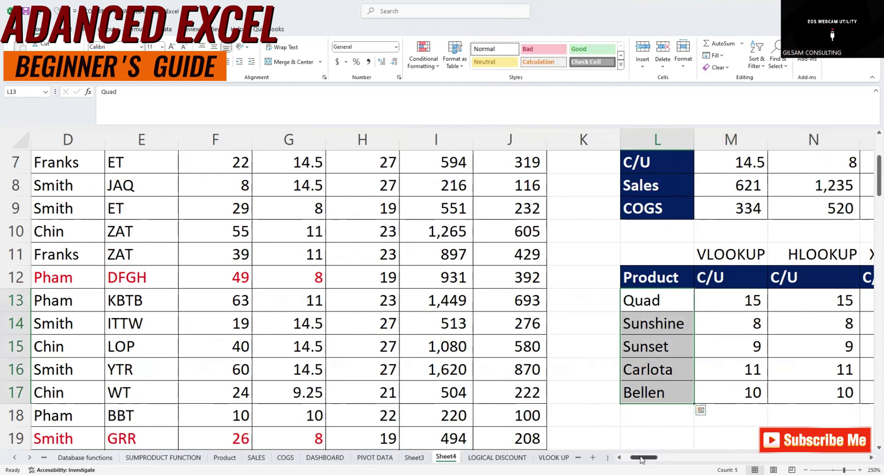
Delete the four product names below Quad in L14:L17.
{"action": "scroll", "coordinate": [644, 458], "scroll_direction": "right", "scroll_amount": 3}
{"action": "left_click_drag", "start_coordinate": [433, 322], "coordinate": [459, 367]}
{"action": "left_click", "coordinate": [447, 326]}
{"action": "left_click_drag", "start_coordinate": [445, 337], "coordinate": [451, 393]}
{"action": "key", "text": "Delete"}
Clear the remaining #N/A lookup rows L14:Q17, leaving only the Quad row.
{"action": "left_click", "coordinate": [499, 367]}
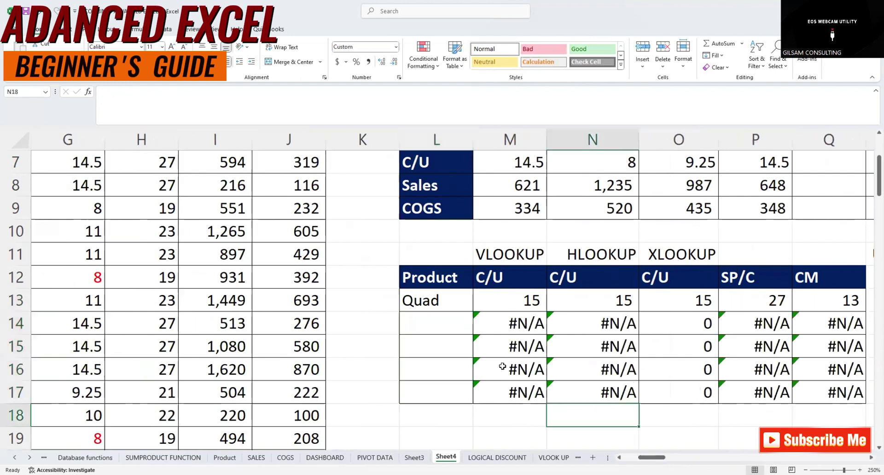
{"action": "left_click_drag", "start_coordinate": [410, 323], "coordinate": [813, 393]}
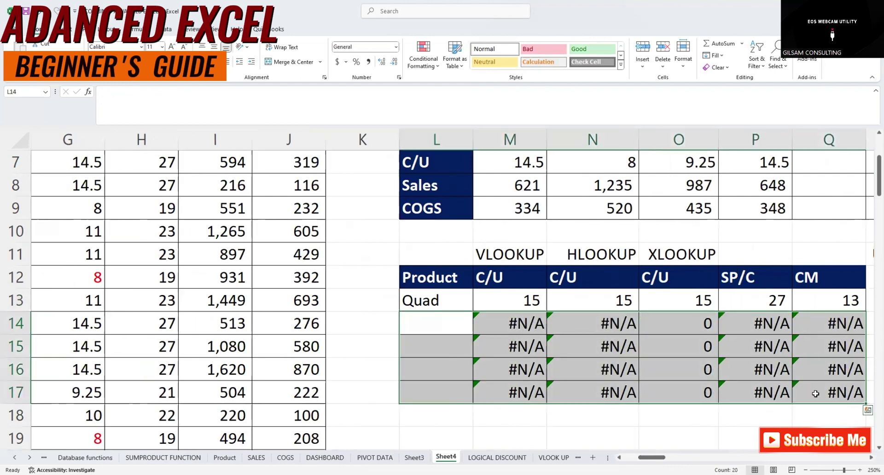
{"action": "key", "text": "Delete"}
{"action": "left_click", "coordinate": [678, 414]}
{"action": "left_click_drag", "start_coordinate": [433, 300], "coordinate": [829, 301]}
{"action": "left_click", "coordinate": [430, 302]}
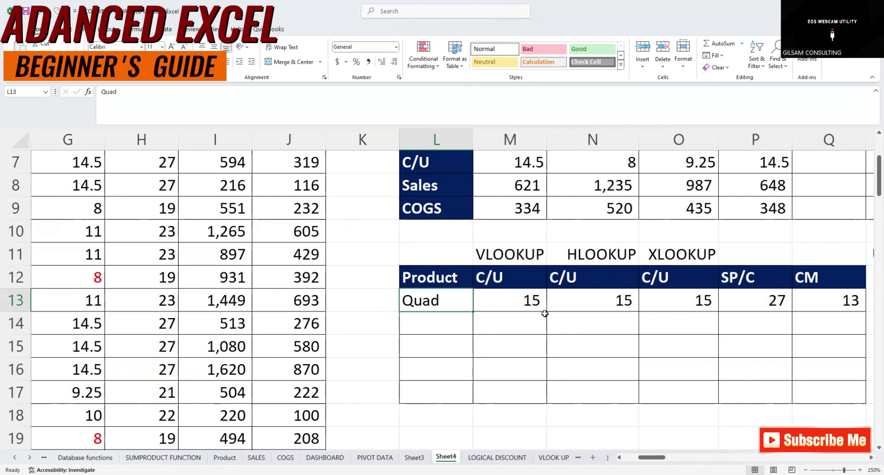
Look over the data table, checking customer DFGH in E12 and the C/U value in G23.
{"action": "scroll", "coordinate": [545, 314], "scroll_direction": "up", "scroll_amount": 1}
{"action": "scroll", "coordinate": [377, 311], "scroll_direction": "left", "scroll_amount": 3}
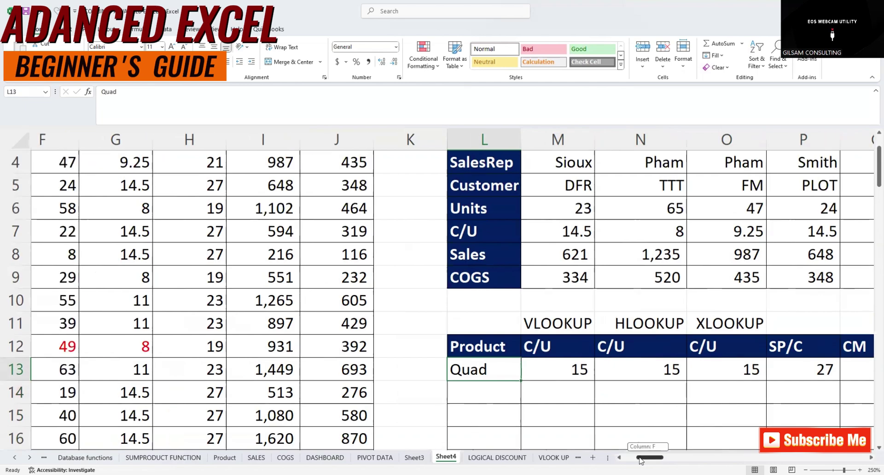
{"action": "left_click", "coordinate": [375, 345]}
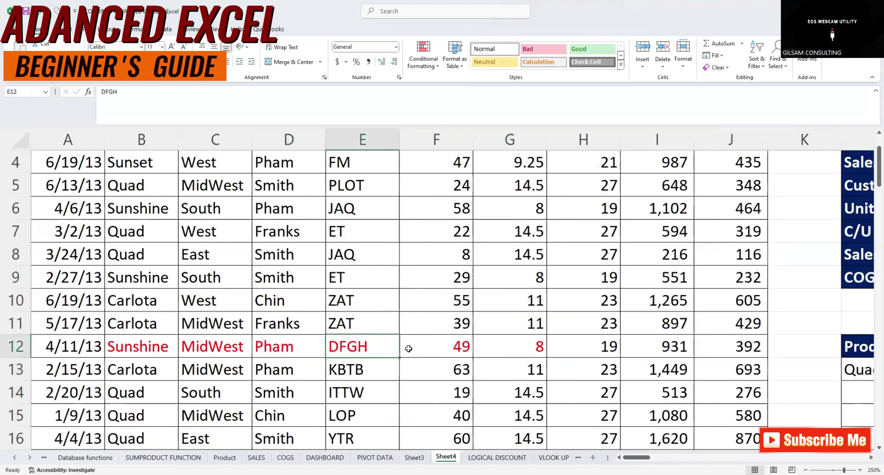
{"action": "scroll", "coordinate": [381, 341], "scroll_direction": "down", "scroll_amount": 1}
{"action": "scroll", "coordinate": [381, 341], "scroll_direction": "down", "scroll_amount": 3}
{"action": "left_click", "coordinate": [543, 388]}
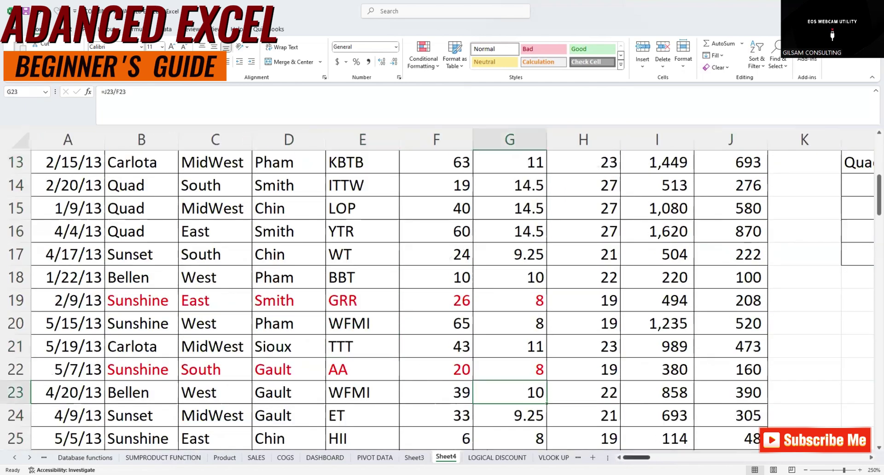
{"action": "scroll", "coordinate": [627, 428], "scroll_direction": "right", "scroll_amount": 10}
{"action": "scroll", "coordinate": [628, 428], "scroll_direction": "left", "scroll_amount": 7}
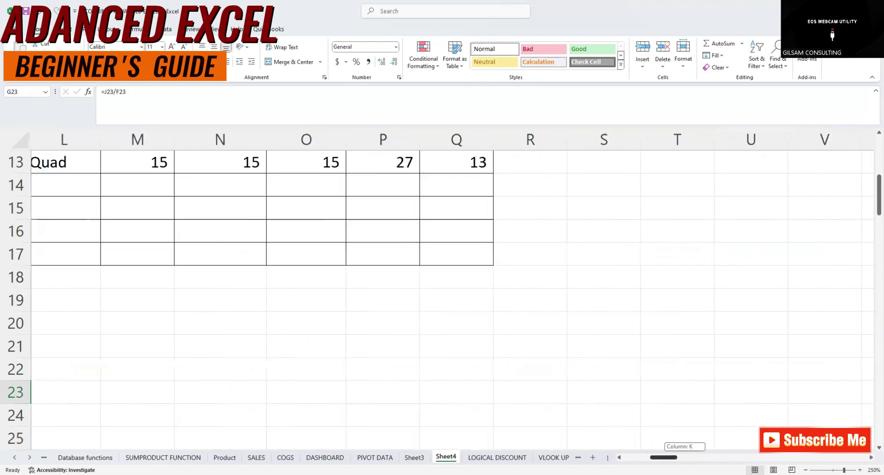
{"action": "scroll", "coordinate": [331, 367], "scroll_direction": "up", "scroll_amount": 4}
{"action": "scroll", "coordinate": [331, 367], "scroll_direction": "down", "scroll_amount": 1}
Remove Quad from L13 so the lookups show #N/A, #N/A, 0, #N/A, #N/A.
{"action": "left_click", "coordinate": [306, 370]}
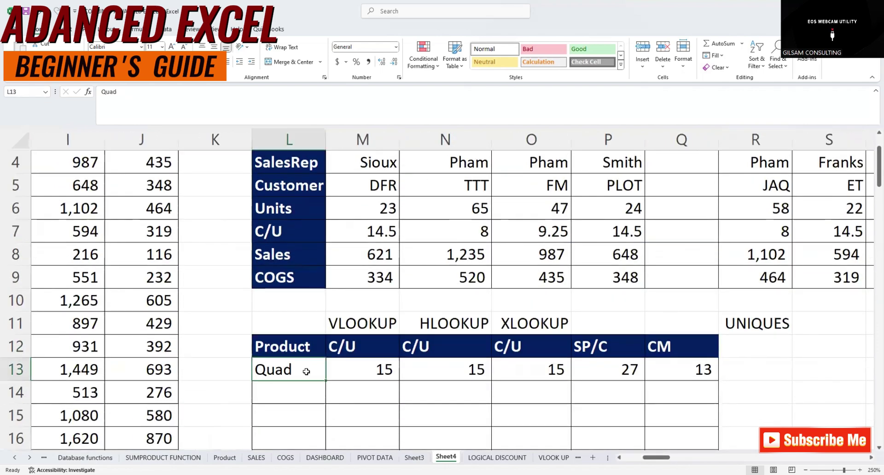
{"action": "left_click_drag", "start_coordinate": [327, 375], "coordinate": [659, 386]}
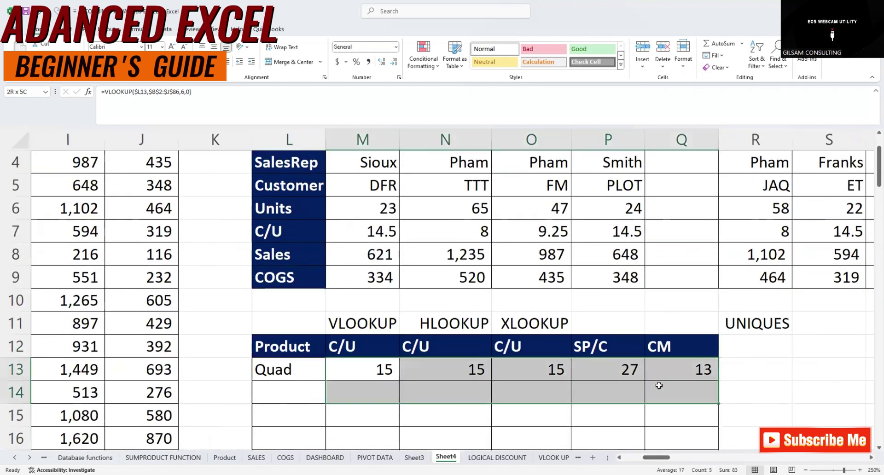
{"action": "left_click", "coordinate": [351, 410]}
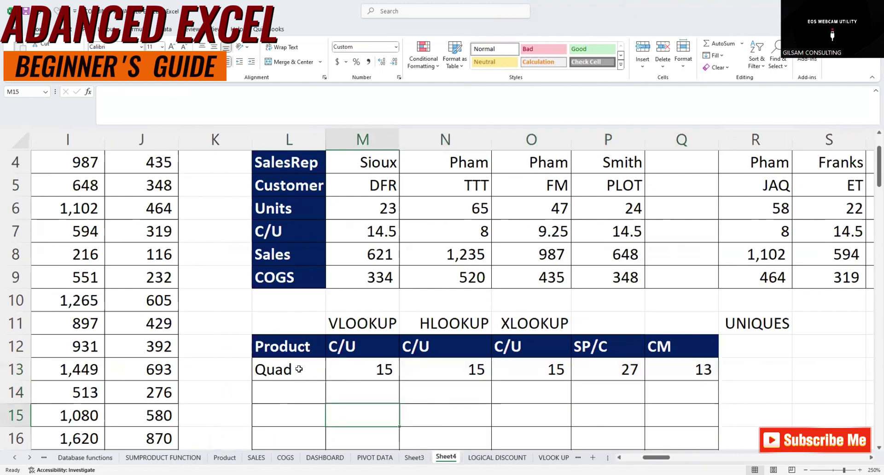
{"action": "left_click", "coordinate": [296, 370]}
{"action": "key", "text": "BackSpace"}
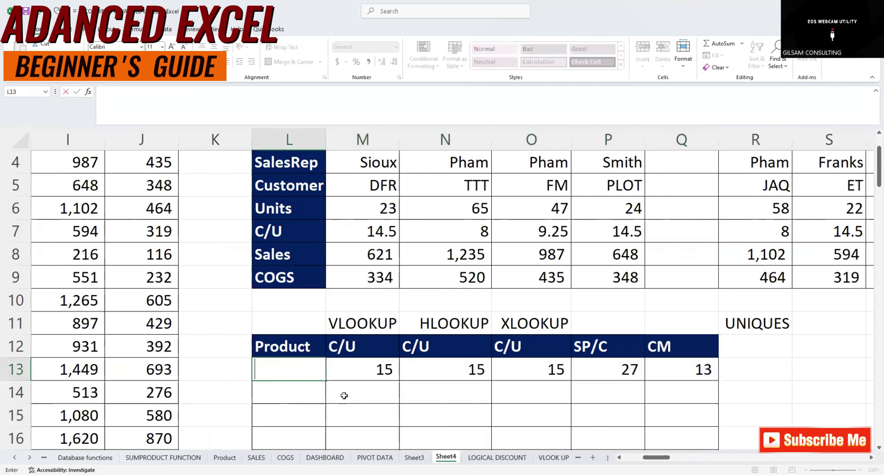
{"action": "left_click", "coordinate": [344, 396]}
{"action": "left_click", "coordinate": [303, 370]}
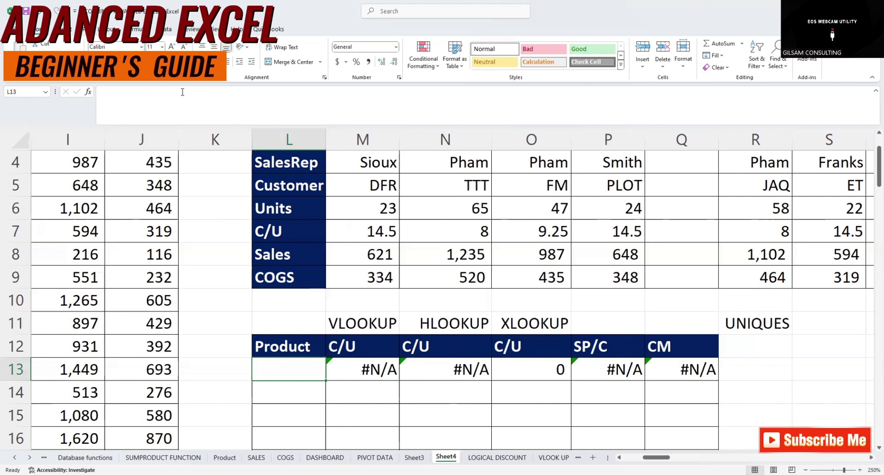
Give L13 a Data Validation List rule with source =$B$2:$B$86.
{"action": "left_click", "coordinate": [168, 30]}
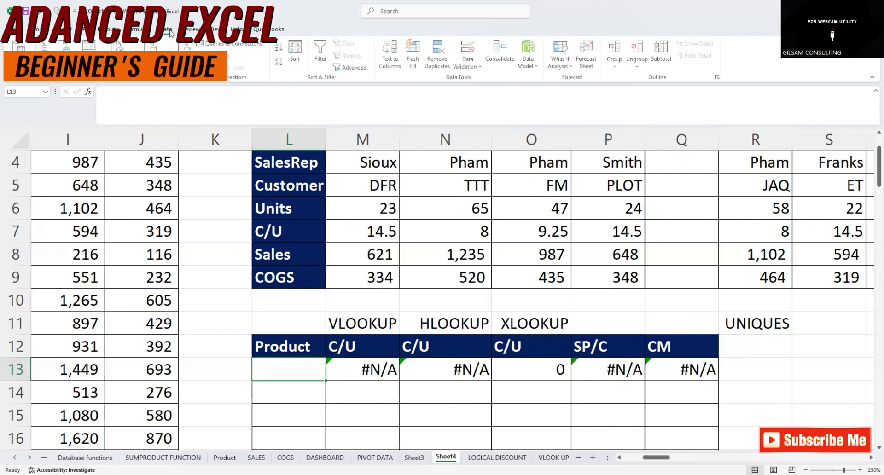
{"action": "left_click", "coordinate": [476, 70]}
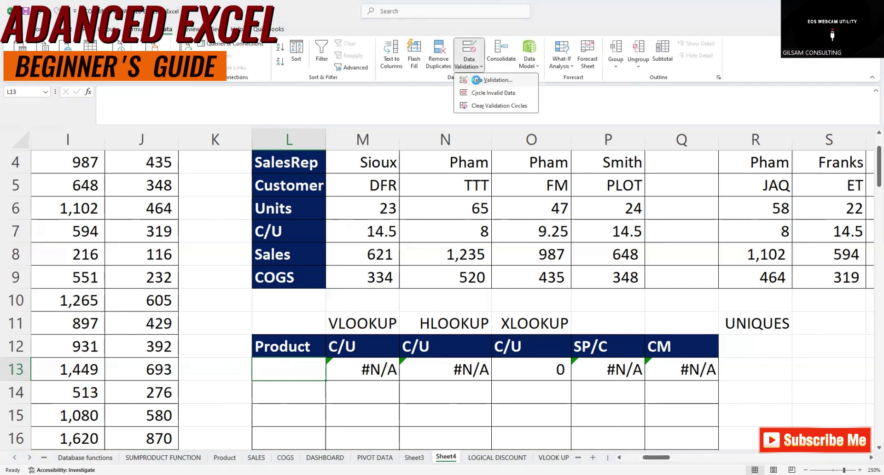
{"action": "left_click", "coordinate": [477, 84]}
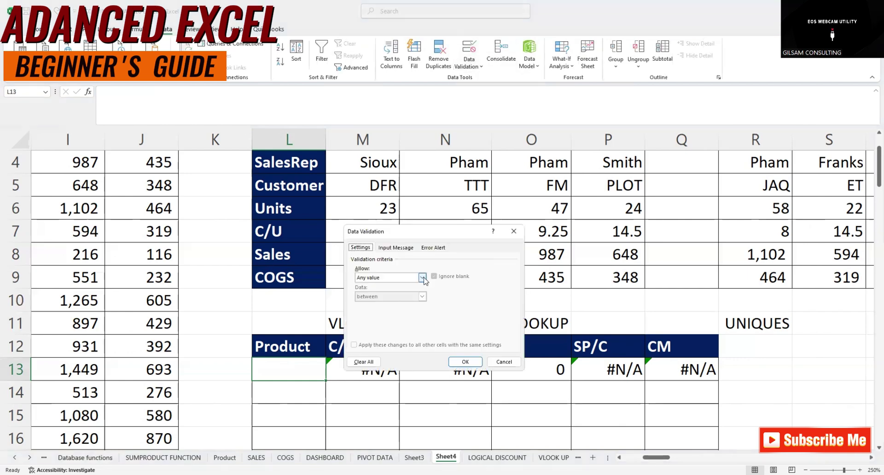
{"action": "left_click", "coordinate": [422, 278]}
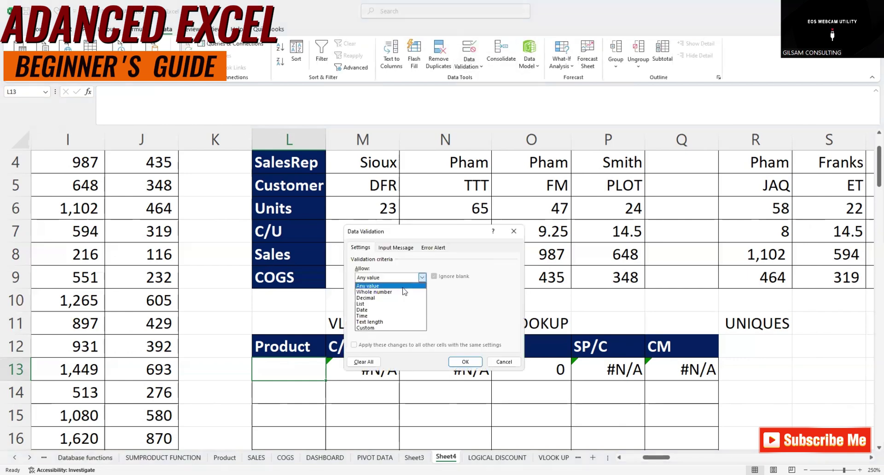
{"action": "left_click", "coordinate": [373, 304]}
{"action": "left_click_drag", "start_coordinate": [646, 458], "coordinate": [637, 458]}
{"action": "scroll", "coordinate": [281, 240], "scroll_direction": "up", "scroll_amount": 1}
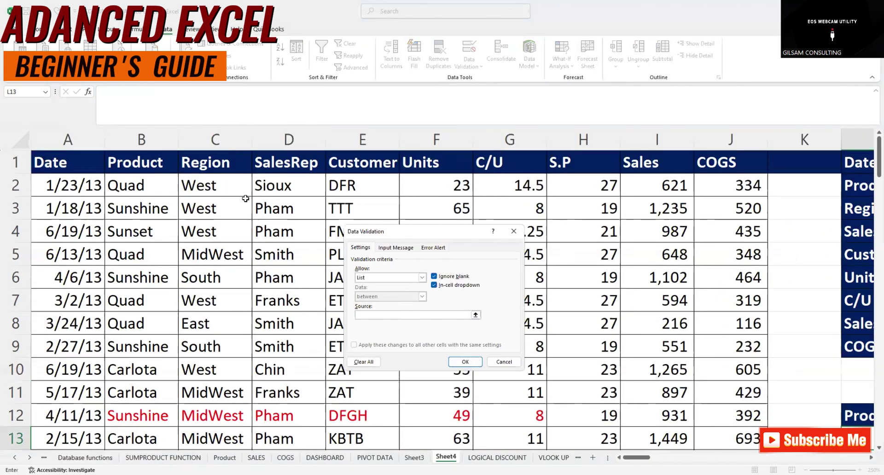
{"action": "left_click", "coordinate": [140, 186]}
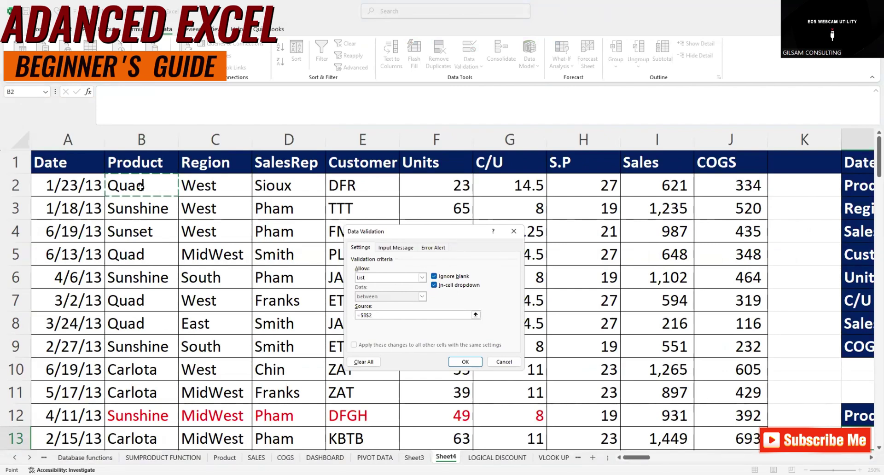
{"action": "key", "text": "ctrl+shift+Down"}
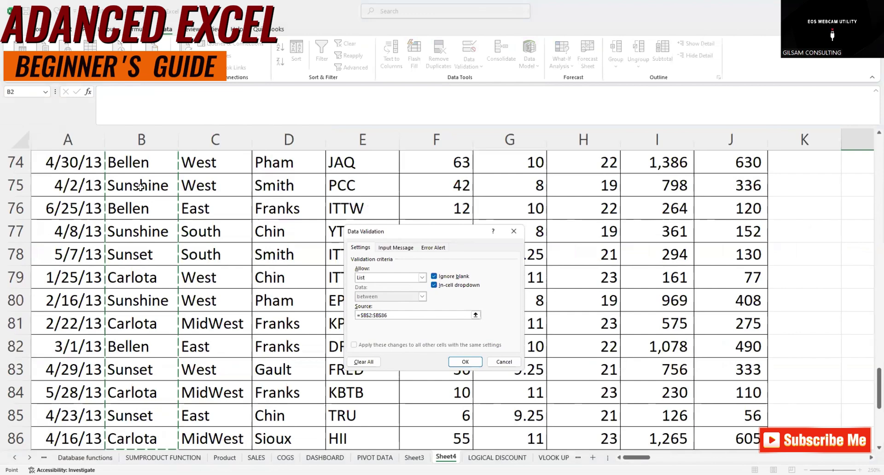
{"action": "key", "text": "Return"}
{"action": "scroll", "coordinate": [527, 317], "scroll_direction": "right", "scroll_amount": 5}
{"action": "scroll", "coordinate": [527, 317], "scroll_direction": "left", "scroll_amount": 3}
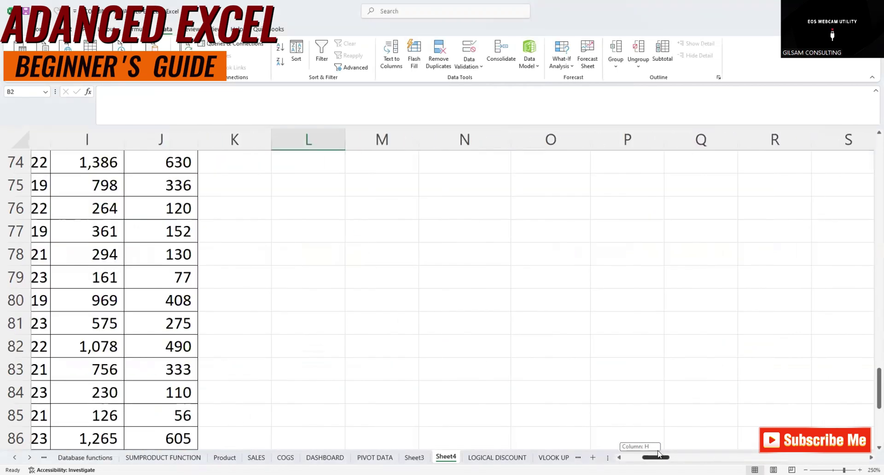
{"action": "scroll", "coordinate": [498, 303], "scroll_direction": "up", "scroll_amount": 9}
{"action": "scroll", "coordinate": [498, 303], "scroll_direction": "up", "scroll_amount": 15}
Pick Quad from L13's new dropdown and check its VLOOKUP and HLOOKUP results.
{"action": "scroll", "coordinate": [493, 329], "scroll_direction": "down", "scroll_amount": 2}
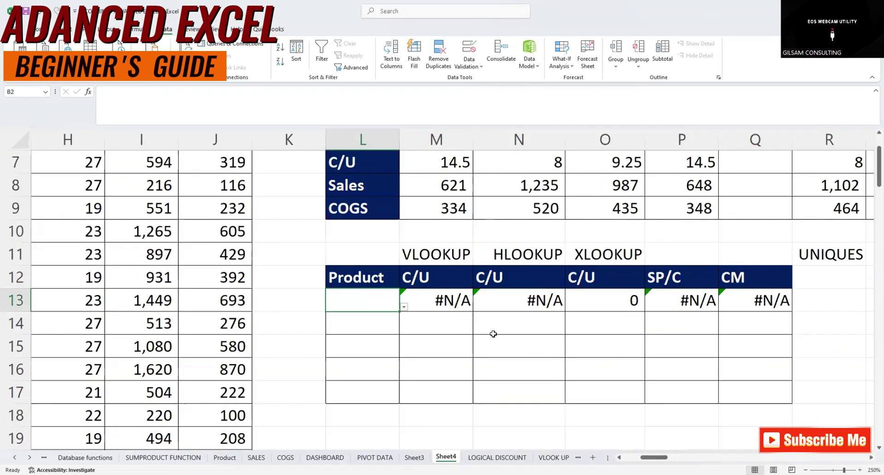
{"action": "left_click", "coordinate": [456, 360]}
{"action": "left_click", "coordinate": [372, 305]}
{"action": "left_click", "coordinate": [403, 306]}
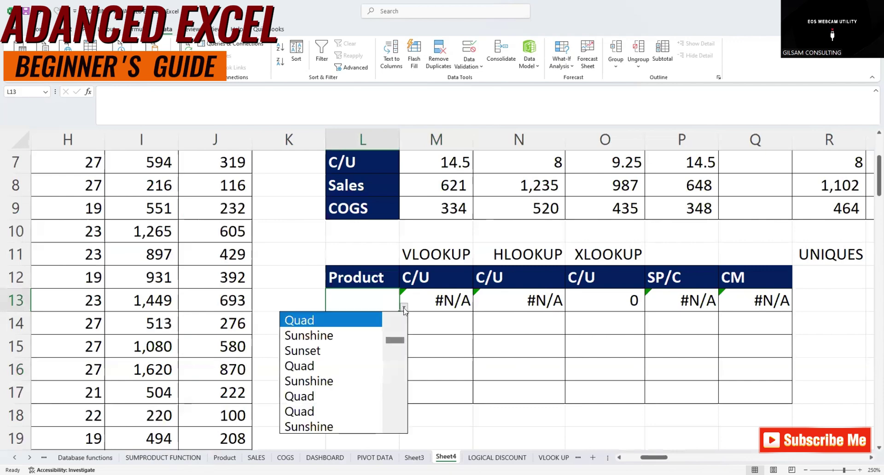
{"action": "left_click", "coordinate": [315, 366]}
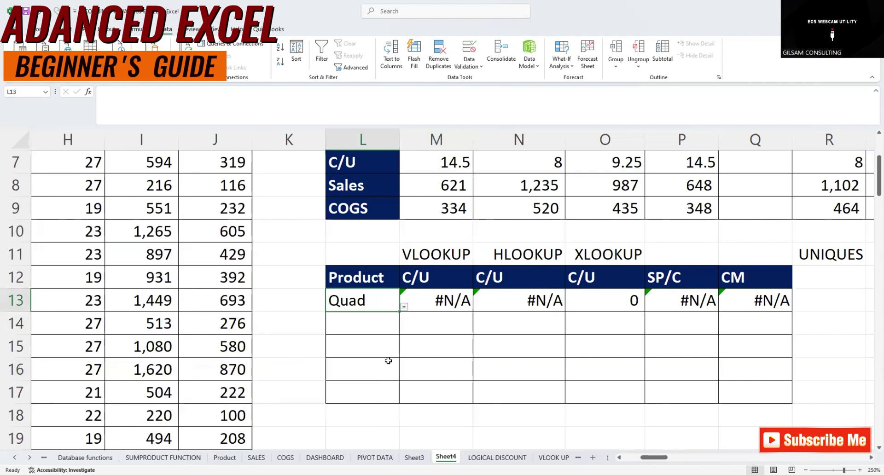
{"action": "left_click_drag", "start_coordinate": [460, 301], "coordinate": [663, 302]}
{"action": "left_click", "coordinate": [368, 301]}
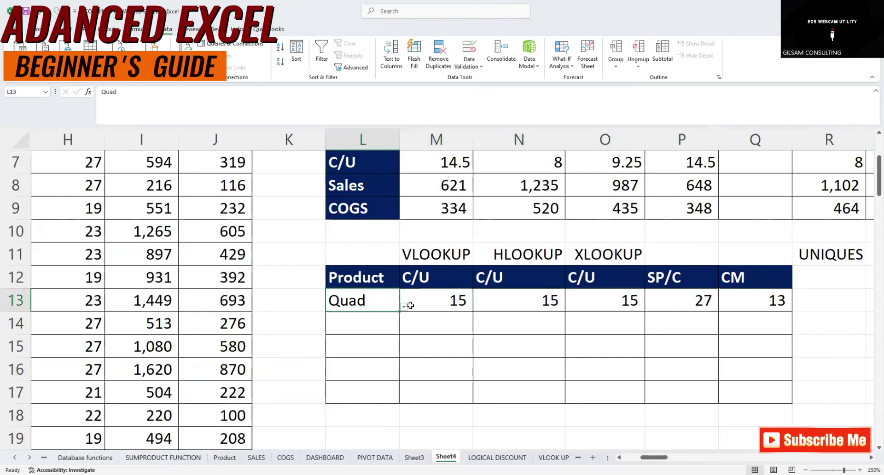
{"action": "left_click", "coordinate": [403, 306]}
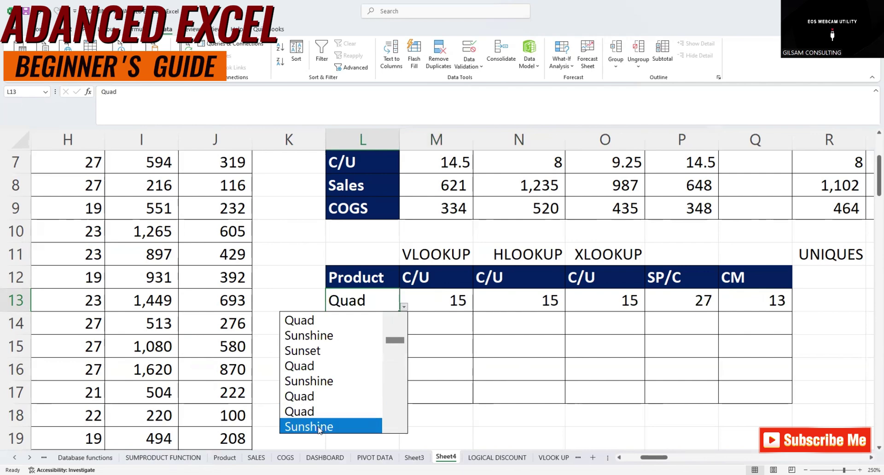
{"action": "left_click", "coordinate": [305, 412]}
Switch L13 to Sunshine so the lookups return 8, 8, 8, 19 and 11.
{"action": "left_click", "coordinate": [403, 306]}
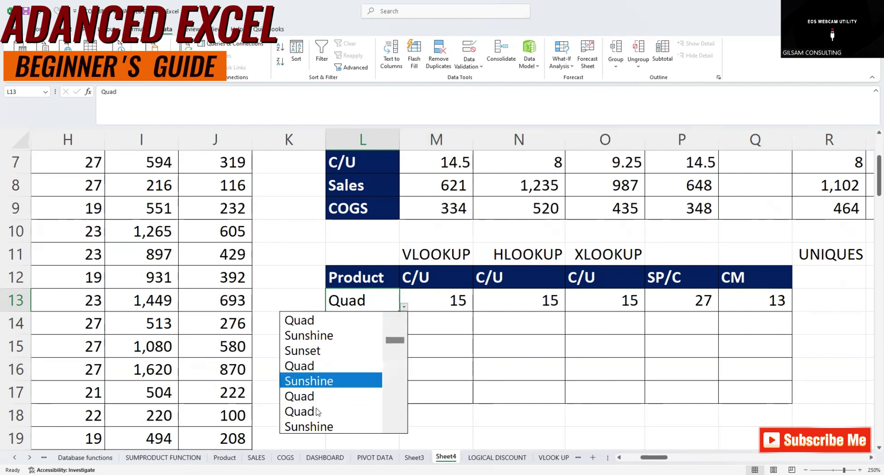
{"action": "left_click", "coordinate": [322, 426]}
{"action": "left_click_drag", "start_coordinate": [457, 304], "coordinate": [645, 304]}
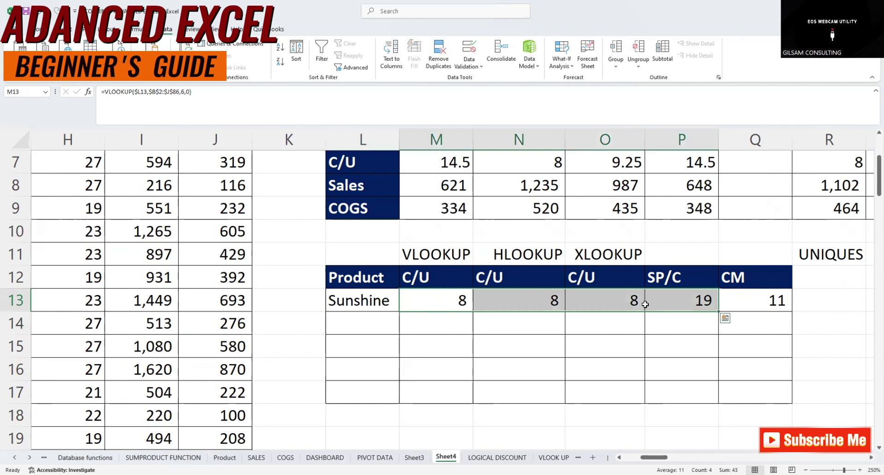
{"action": "left_click", "coordinate": [429, 385]}
{"action": "left_click", "coordinate": [375, 299]}
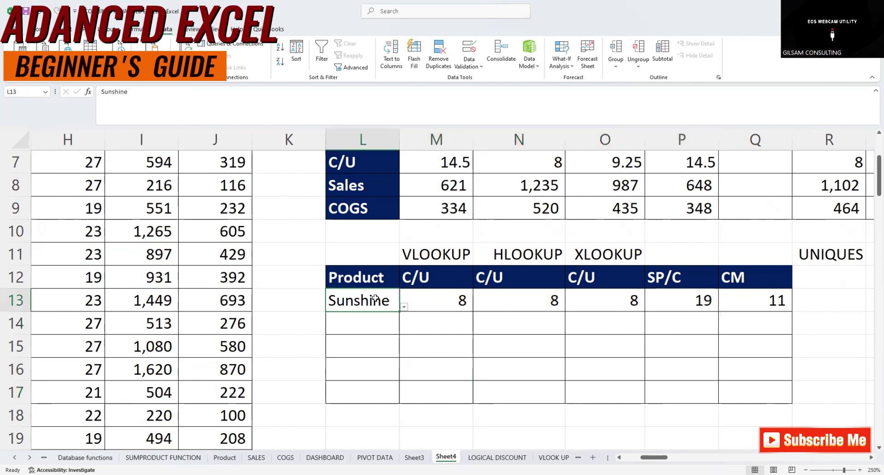
{"action": "left_click", "coordinate": [404, 307]}
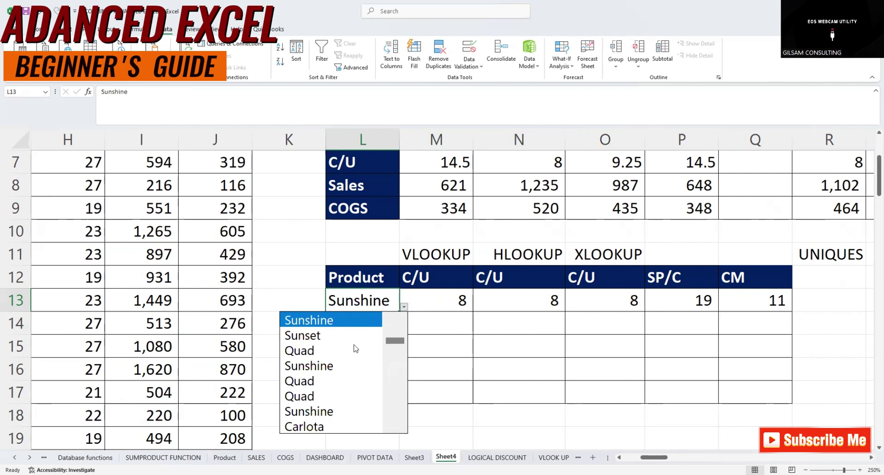
{"action": "left_click", "coordinate": [437, 355]}
{"action": "left_click", "coordinate": [475, 318]}
{"action": "left_click", "coordinate": [353, 304]}
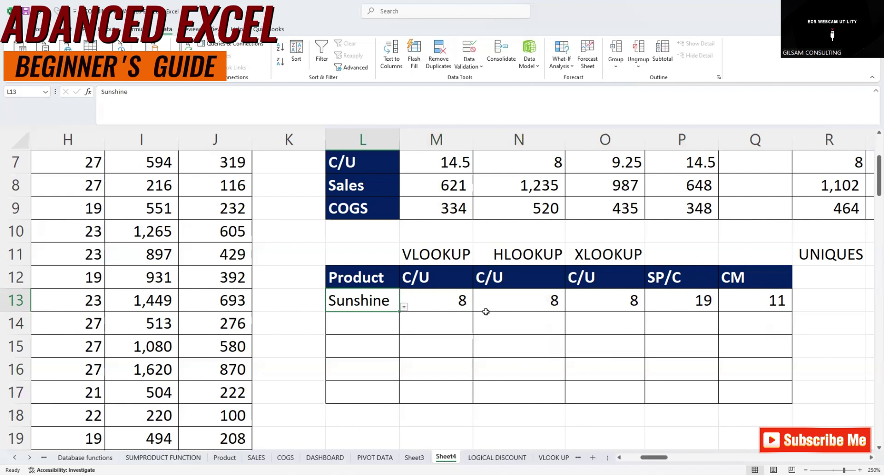
Highlight the Region, SalesRep, Units, C/U and S.P columns to explain the data.
{"action": "left_click_drag", "start_coordinate": [654, 457], "coordinate": [636, 457]}
{"action": "scroll", "coordinate": [267, 244], "scroll_direction": "up", "scroll_amount": 2}
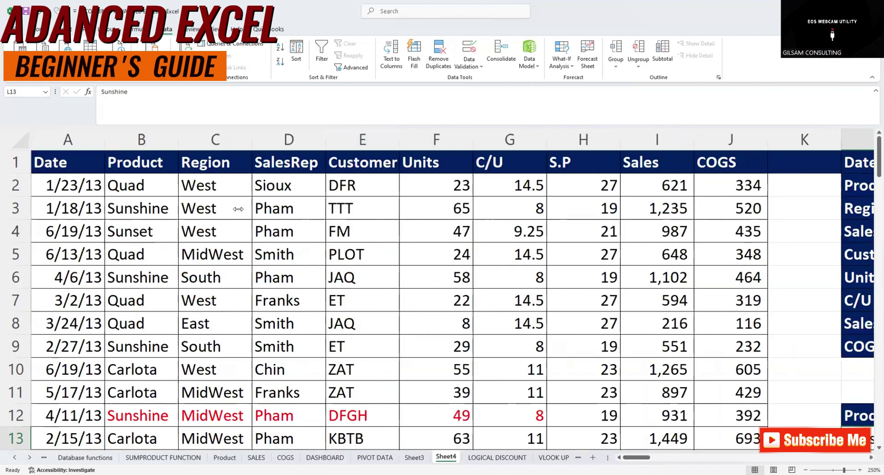
{"action": "left_click", "coordinate": [217, 138]}
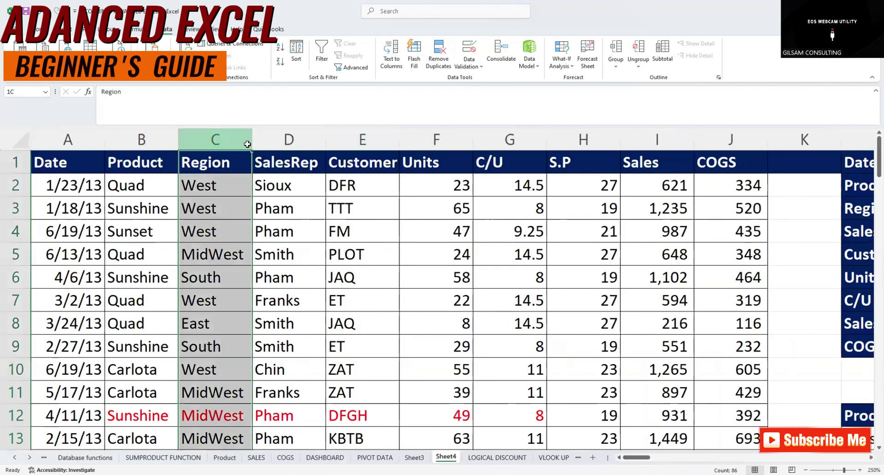
{"action": "left_click_drag", "start_coordinate": [247, 145], "coordinate": [270, 168]}
{"action": "left_click", "coordinate": [280, 189]}
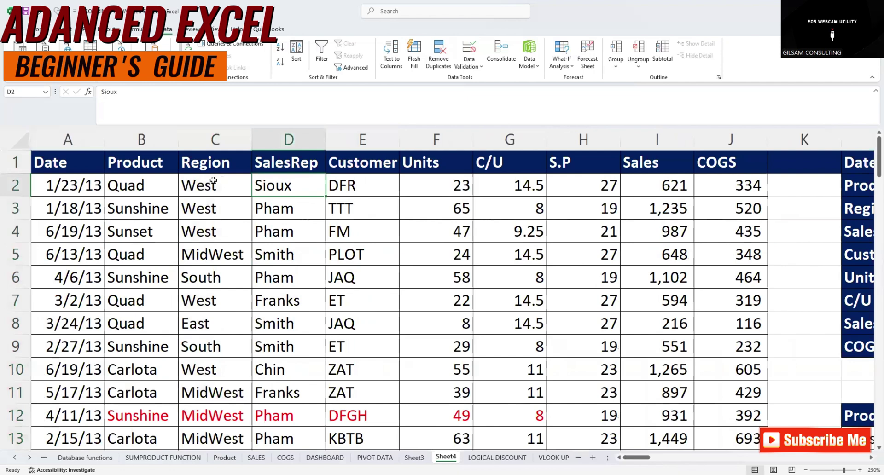
{"action": "left_click_drag", "start_coordinate": [213, 181], "coordinate": [221, 324]}
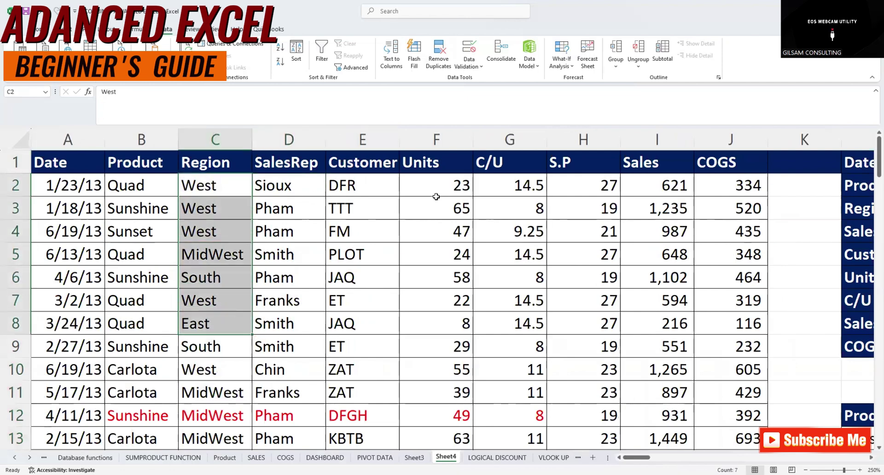
{"action": "left_click", "coordinate": [445, 131]}
{"action": "left_click", "coordinate": [512, 129]}
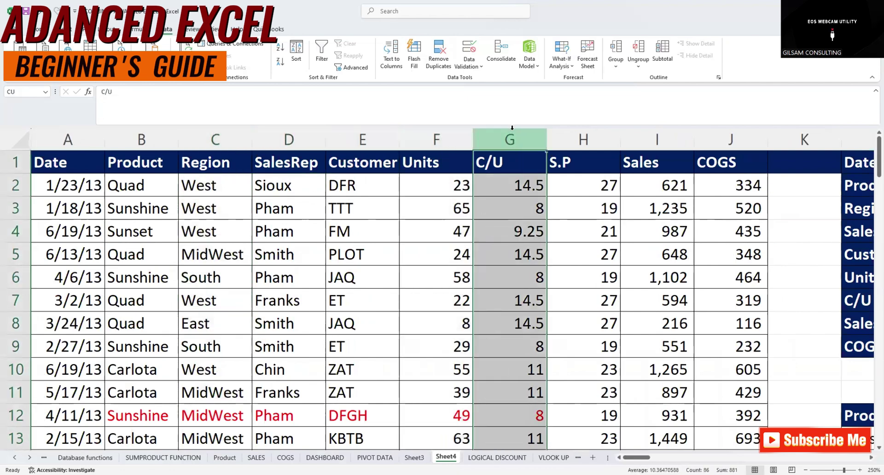
{"action": "left_click", "coordinate": [598, 139]}
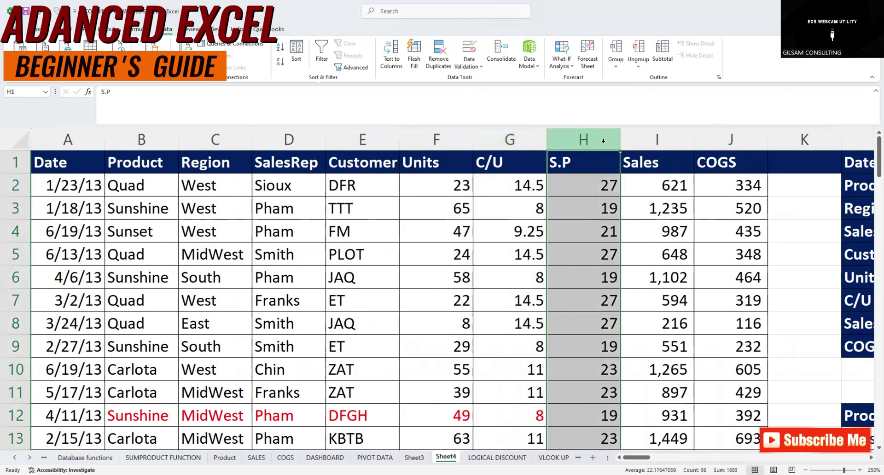
{"action": "scroll", "coordinate": [509, 331], "scroll_direction": "right", "scroll_amount": 5}
{"action": "scroll", "coordinate": [509, 331], "scroll_direction": "down", "scroll_amount": 1}
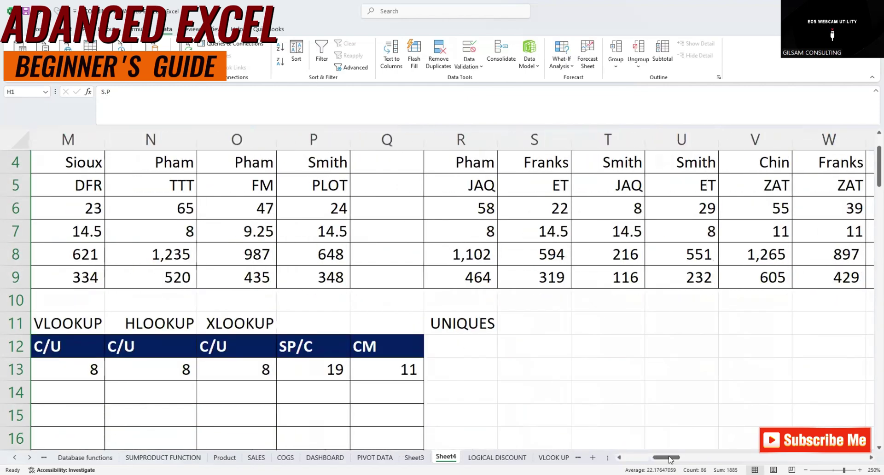
{"action": "scroll", "coordinate": [464, 369], "scroll_direction": "left", "scroll_amount": 3}
Choose Quad in L13 and review the VLOOKUP and HLOOKUP C/U results of 15.
{"action": "left_click", "coordinate": [464, 370]}
{"action": "left_click", "coordinate": [477, 376]}
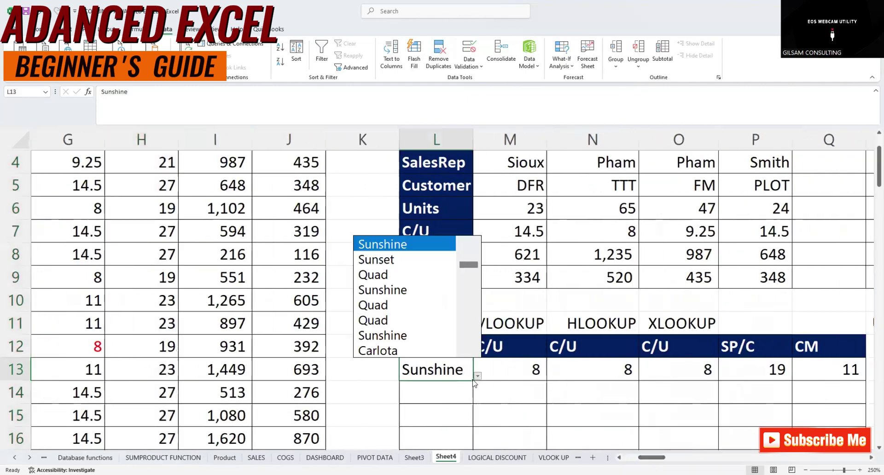
{"action": "left_click", "coordinate": [378, 325]}
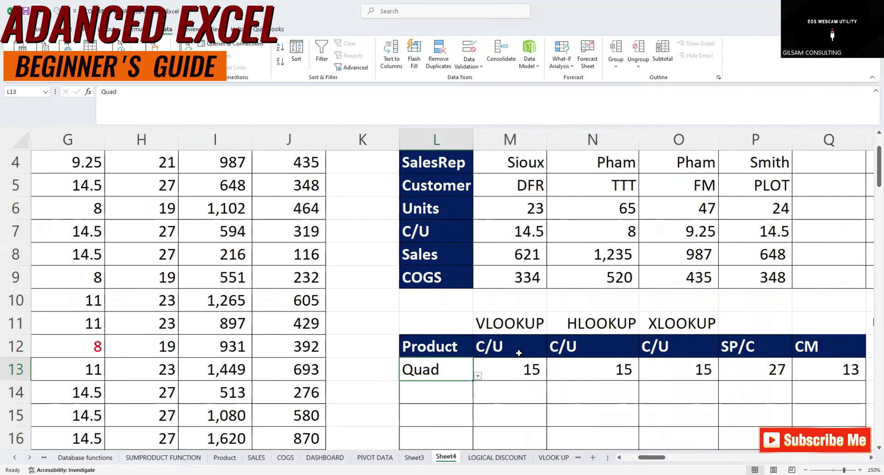
{"action": "left_click_drag", "start_coordinate": [510, 343], "coordinate": [550, 368]}
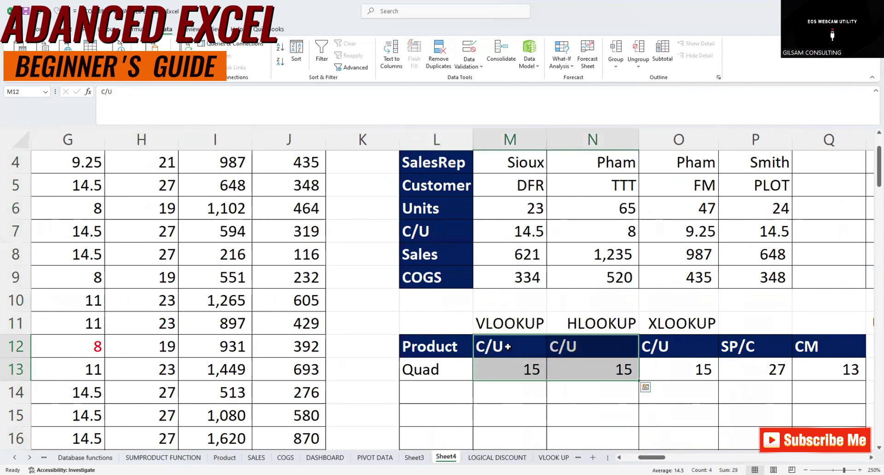
{"action": "left_click", "coordinate": [524, 354]}
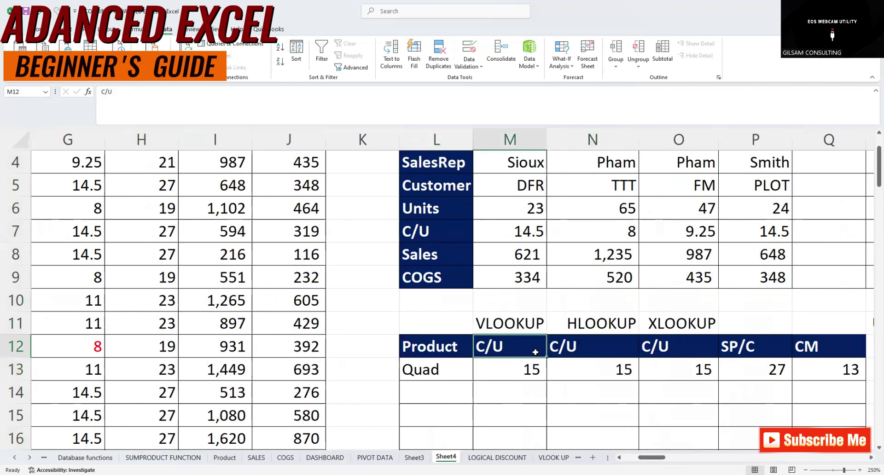
{"action": "left_click", "coordinate": [523, 370]}
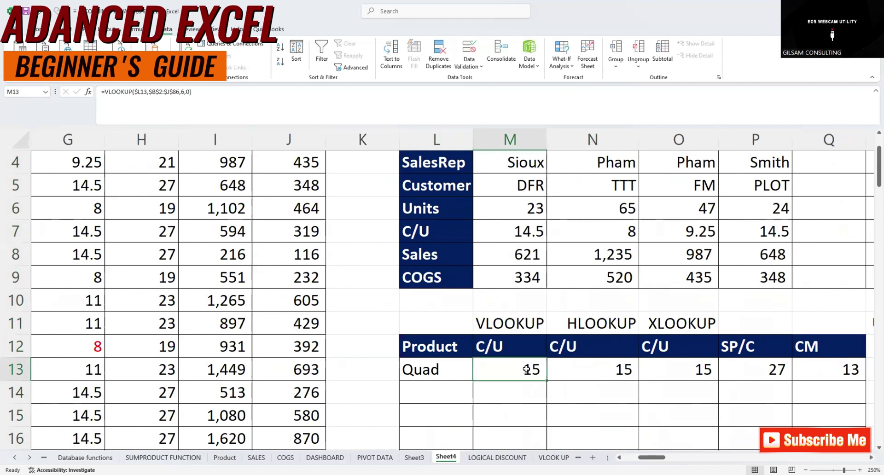
{"action": "left_click_drag", "start_coordinate": [577, 349], "coordinate": [581, 366]}
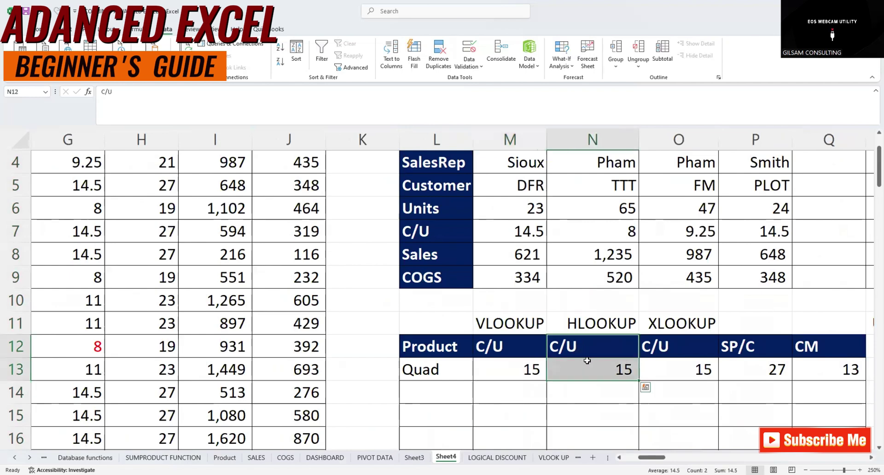
{"action": "left_click", "coordinate": [444, 362]}
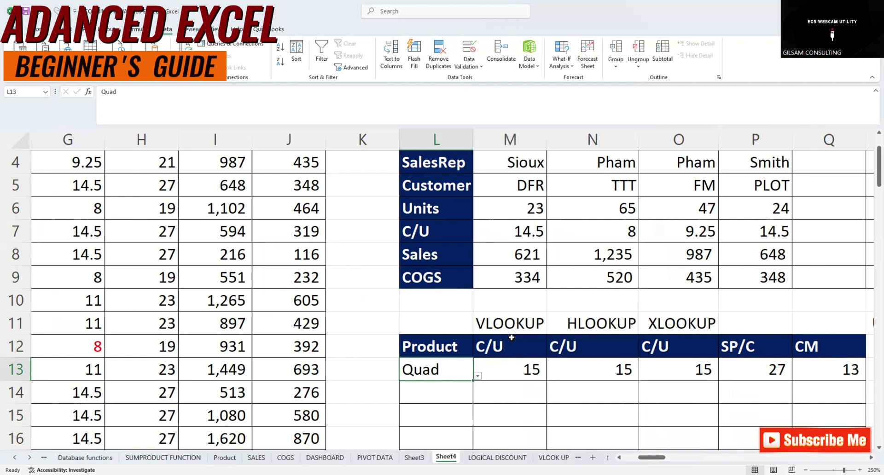
{"action": "left_click", "coordinate": [489, 398]}
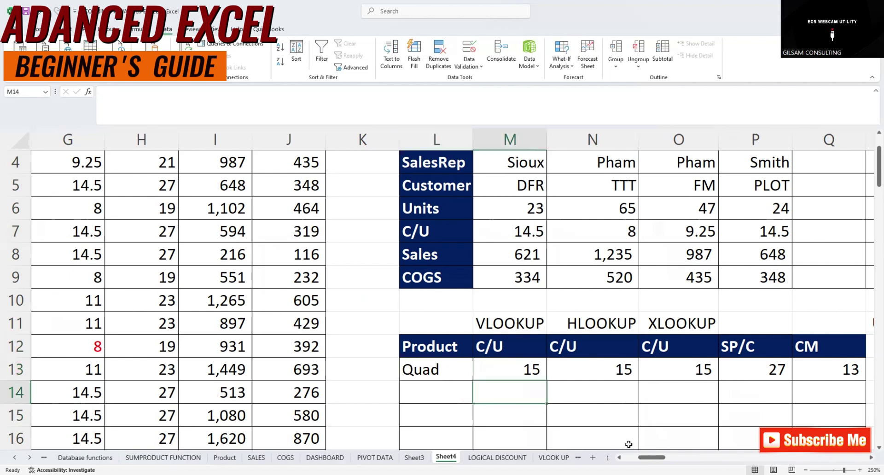
{"action": "left_click_drag", "start_coordinate": [423, 332], "coordinate": [517, 365]}
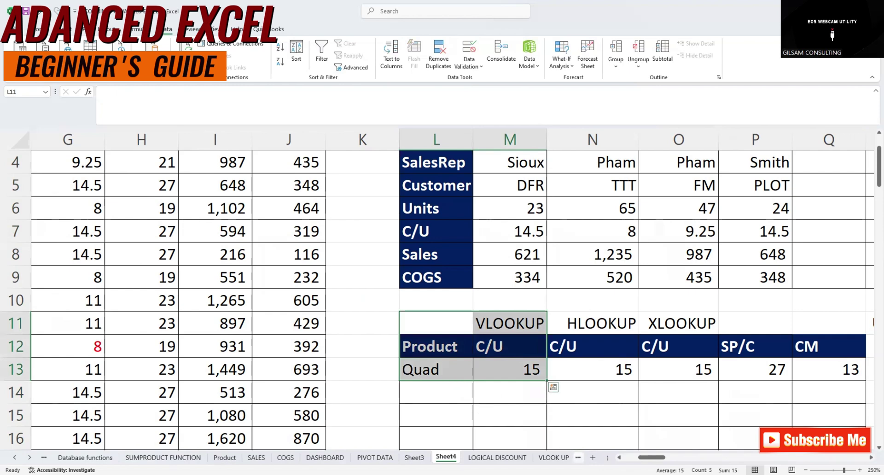
{"action": "left_click", "coordinate": [439, 395]}
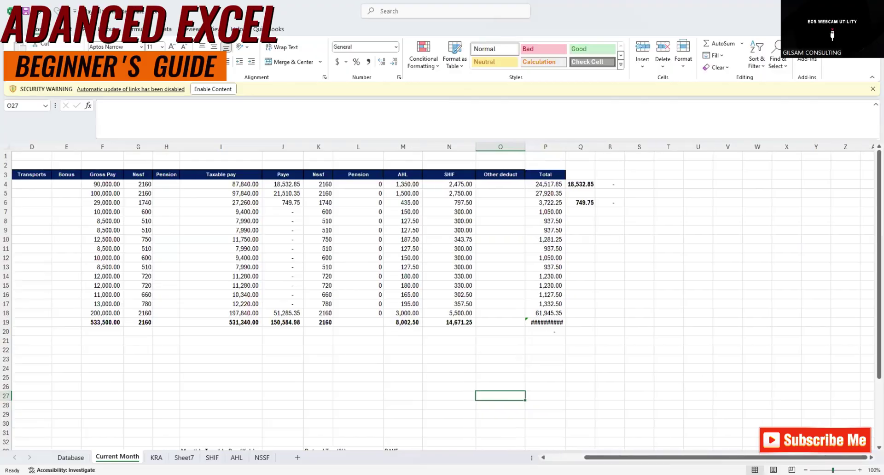
Review the AHL, Pension, Nssf and PAYE formulas in columns J–M of Current Month.
{"action": "scroll", "coordinate": [786, 181], "scroll_direction": "up", "scroll_amount": 7}
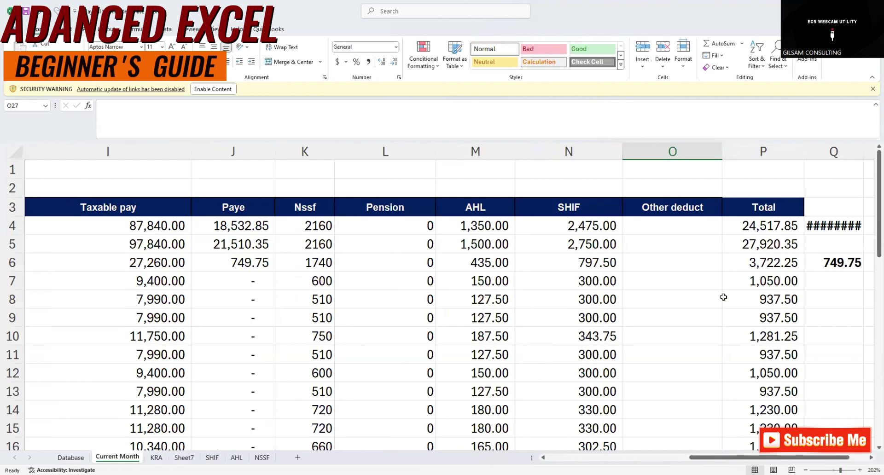
{"action": "left_click", "coordinate": [474, 281]}
{"action": "left_click", "coordinate": [442, 334]}
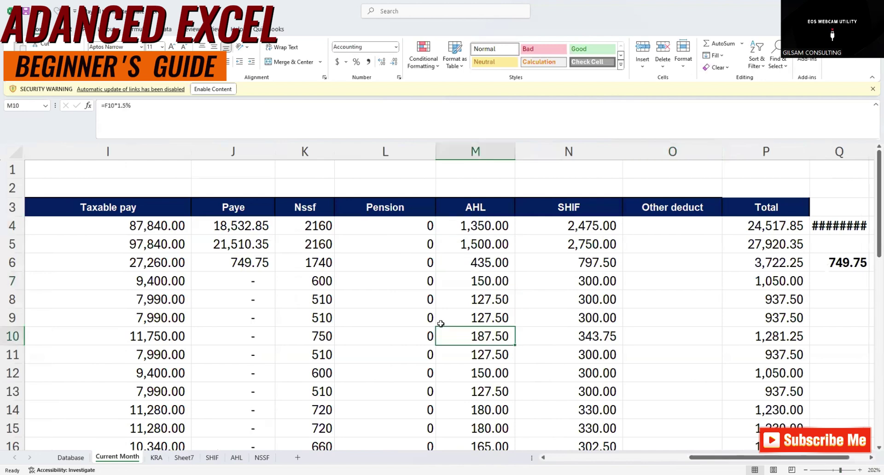
{"action": "left_click", "coordinate": [401, 237]}
{"action": "left_click", "coordinate": [371, 224]}
{"action": "left_click", "coordinate": [312, 228]}
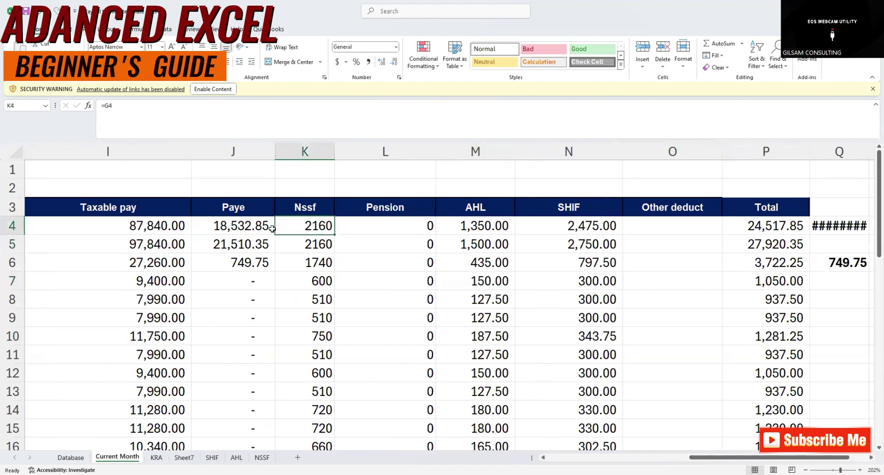
{"action": "left_click", "coordinate": [219, 228]}
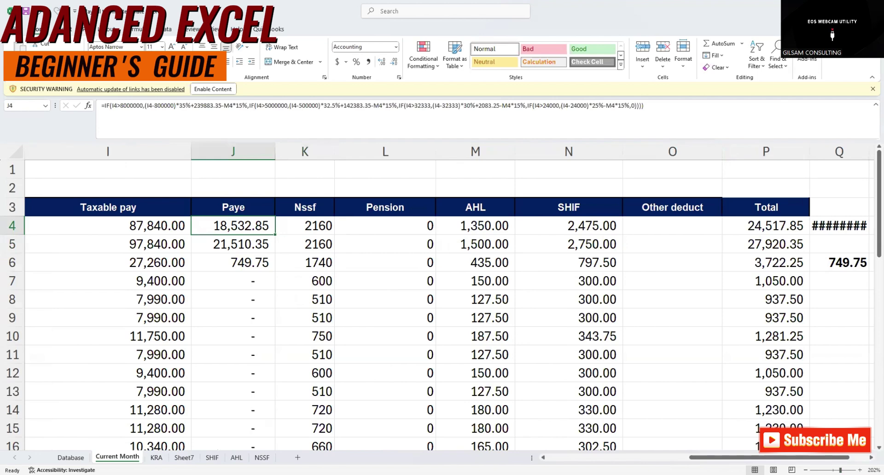
Go to the Database sheet of employee records.
{"action": "scroll", "coordinate": [539, 434], "scroll_direction": "left", "scroll_amount": 6}
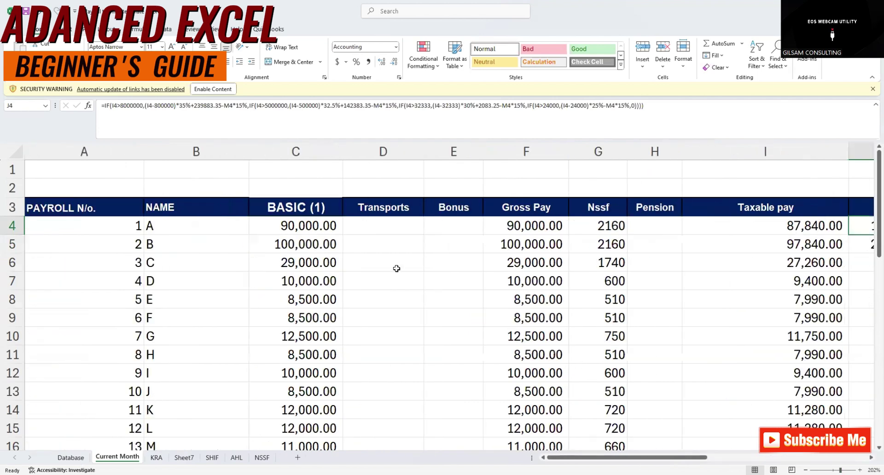
{"action": "left_click", "coordinate": [398, 267]}
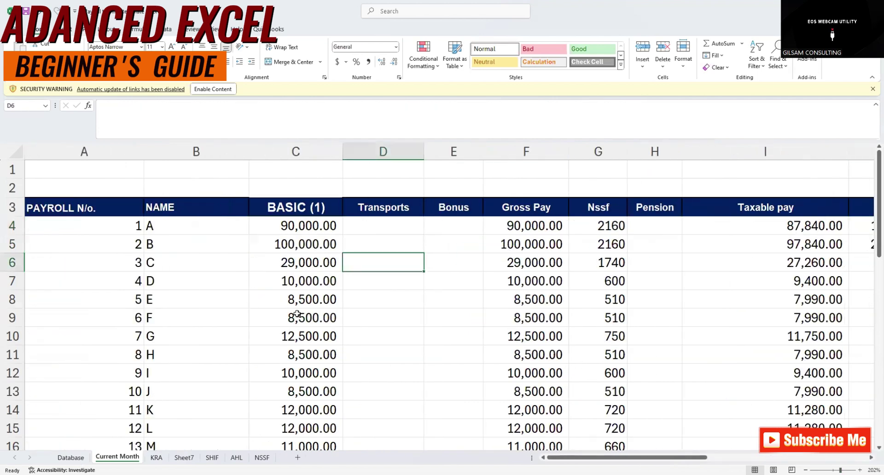
{"action": "left_click", "coordinate": [71, 457]}
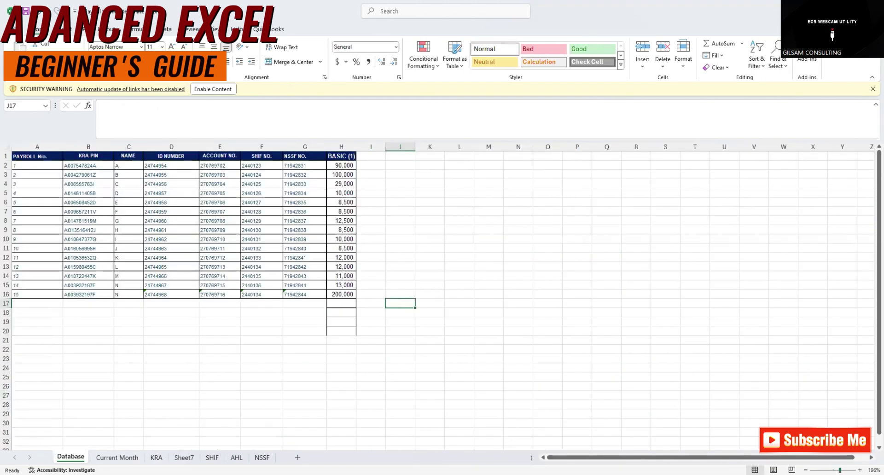
Enable the workbook's external content, dismiss the refresh error and enlarge the grid.
{"action": "scroll", "coordinate": [672, 412], "scroll_direction": "up", "scroll_amount": 6}
{"action": "left_click", "coordinate": [761, 298]}
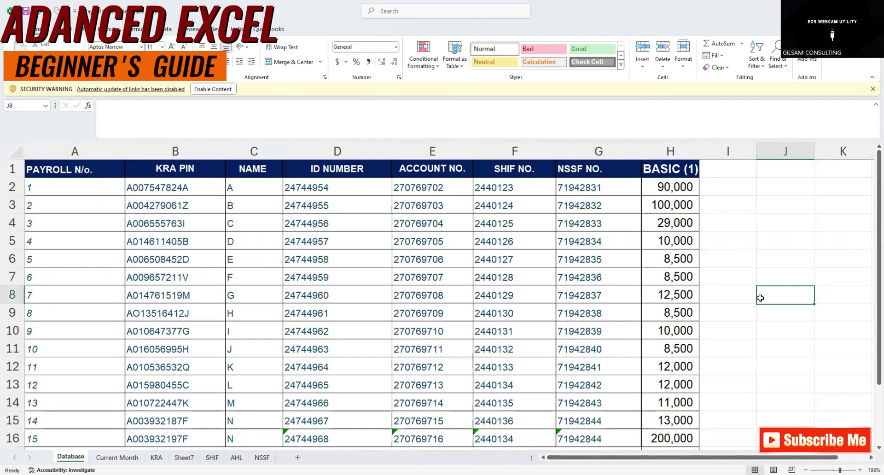
{"action": "left_click", "coordinate": [213, 89]}
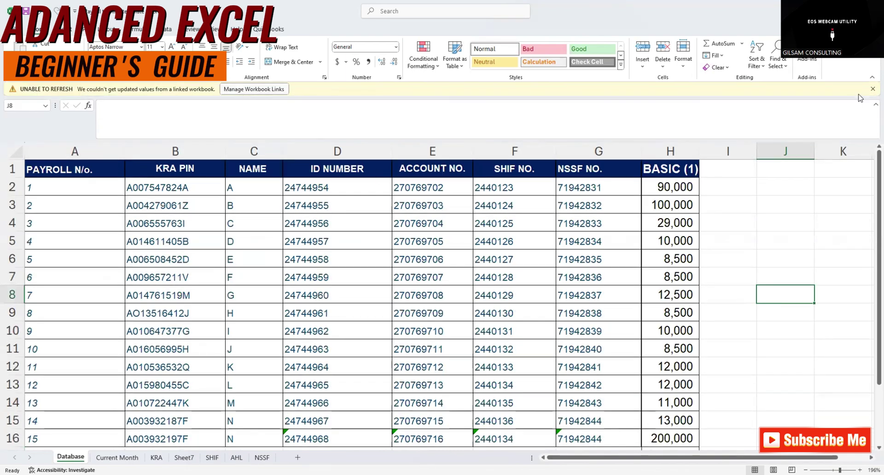
{"action": "left_click", "coordinate": [873, 89]}
{"action": "left_click_drag", "start_coordinate": [611, 129], "coordinate": [606, 96]}
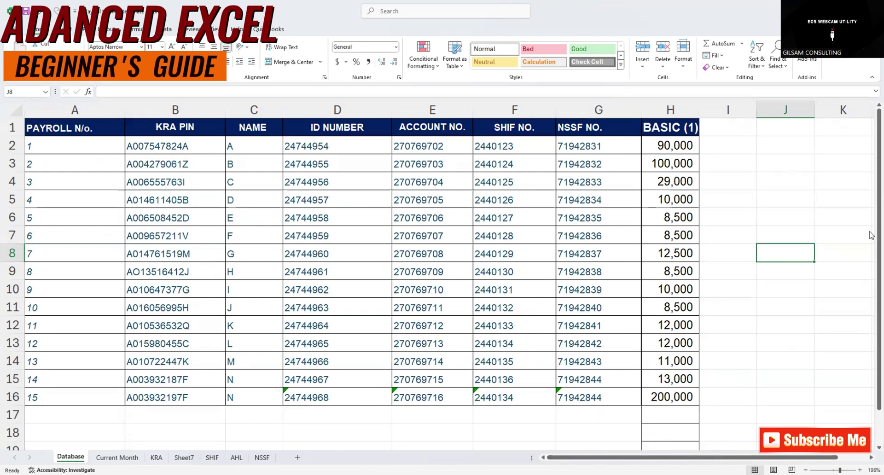
Inspect the first employee's KRA PIN, name, ID, account, SHIF, NSSF numbers and 90,000 basic pay.
{"action": "left_click", "coordinate": [181, 230]}
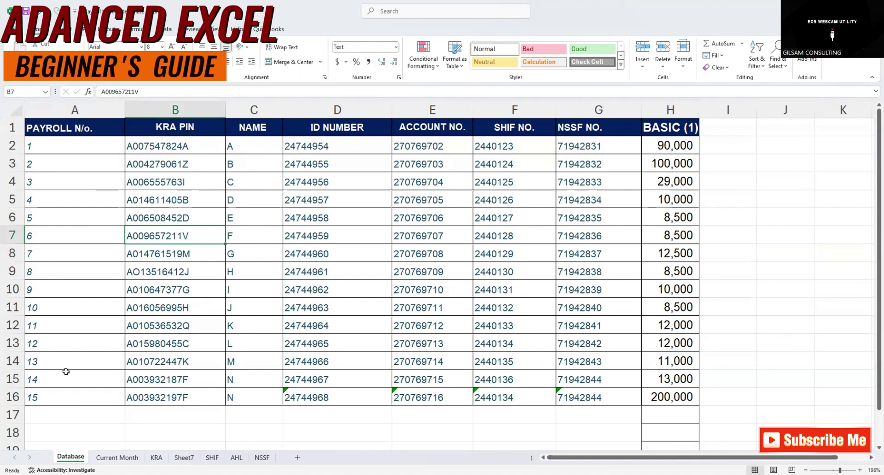
{"action": "left_click", "coordinate": [176, 153]}
{"action": "left_click", "coordinate": [265, 148]}
{"action": "left_click", "coordinate": [373, 151]}
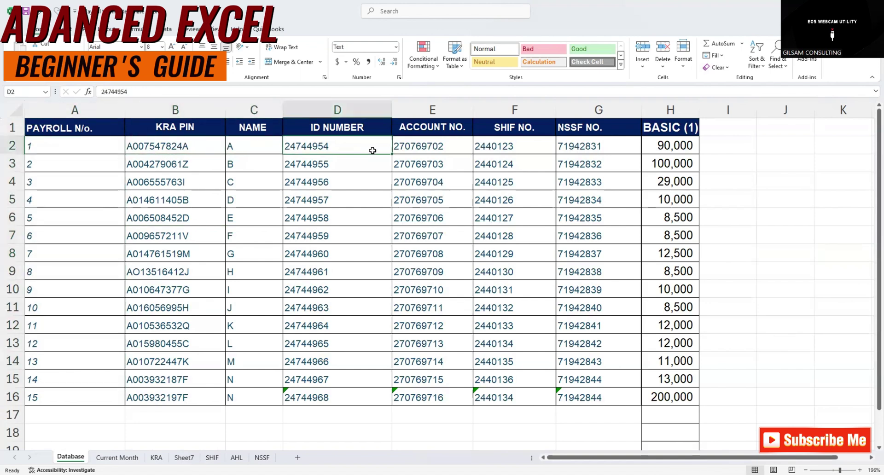
{"action": "left_click", "coordinate": [449, 147]}
{"action": "left_click", "coordinate": [510, 146]}
{"action": "left_click", "coordinate": [573, 147]}
{"action": "left_click", "coordinate": [673, 143]}
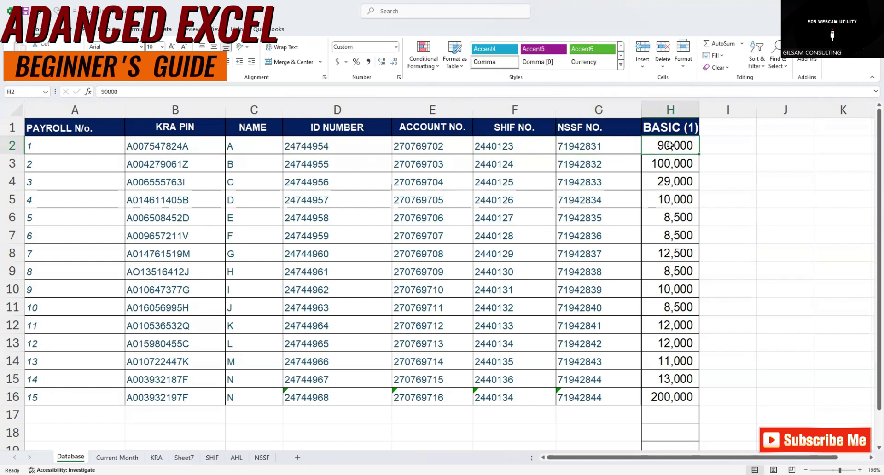
{"action": "left_click", "coordinate": [427, 163]}
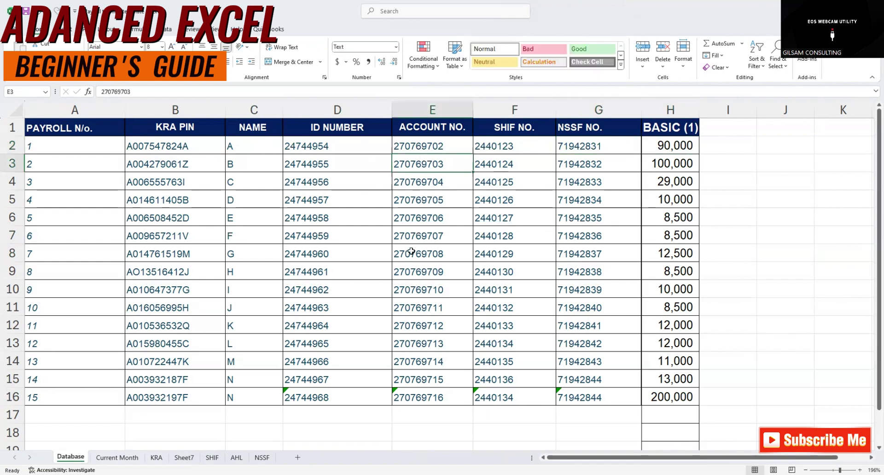
Select the employee records and PAYROLL N/o. column, then move to the NSSF sheet.
{"action": "left_click_drag", "start_coordinate": [59, 146], "coordinate": [642, 398]}
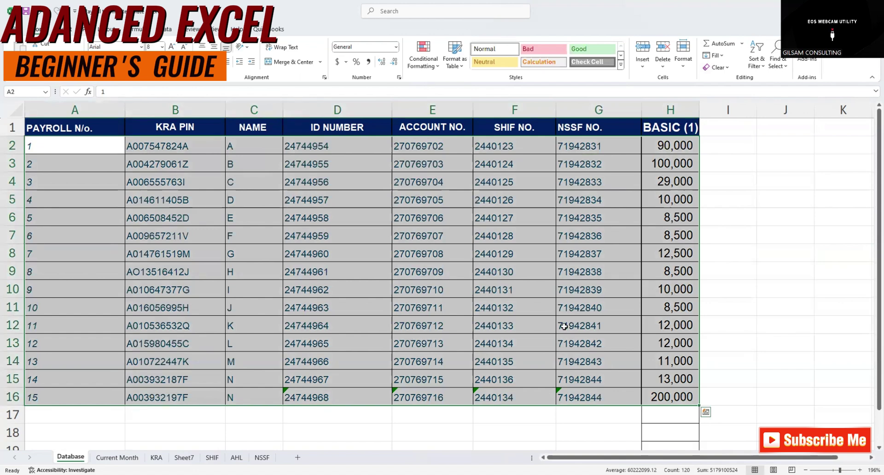
{"action": "left_click_drag", "start_coordinate": [60, 127], "coordinate": [686, 400]}
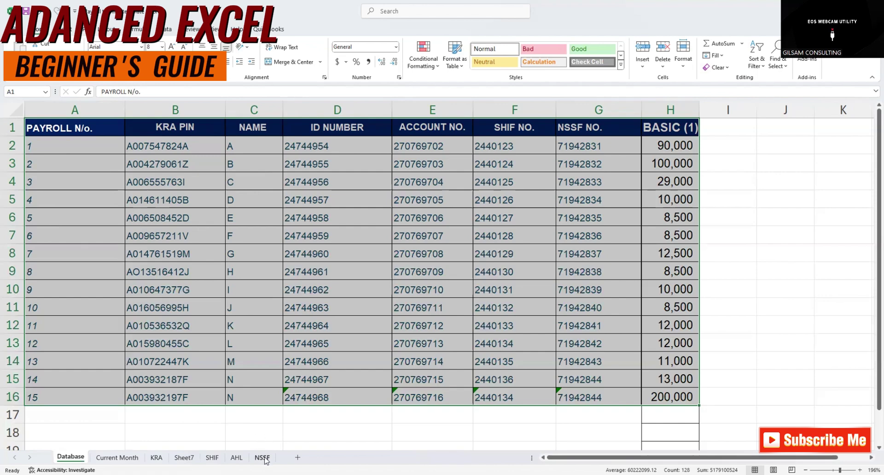
{"action": "left_click_drag", "start_coordinate": [68, 124], "coordinate": [114, 324]}
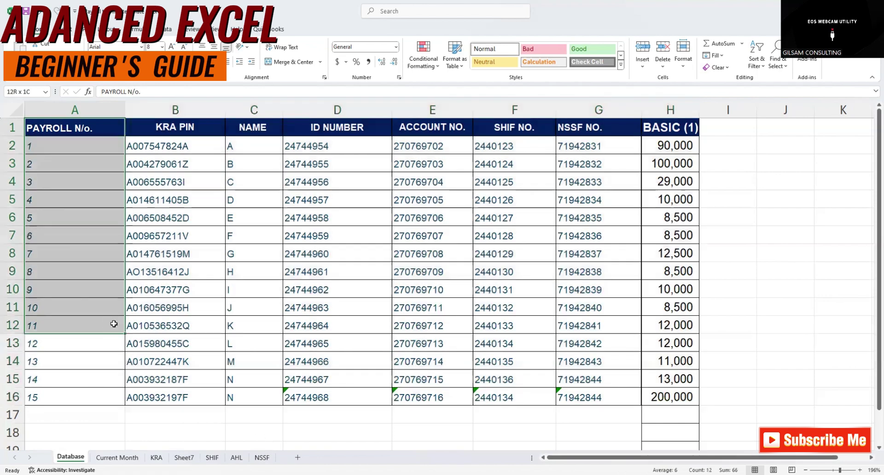
{"action": "left_click", "coordinate": [262, 457]}
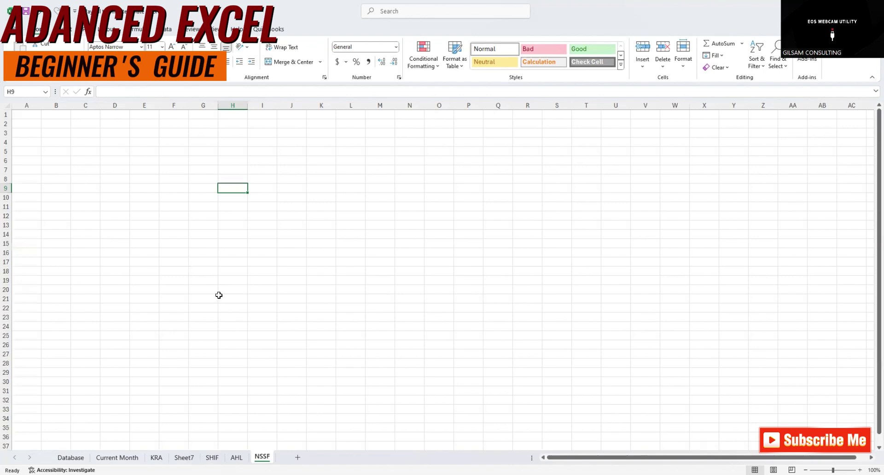
On the KRA sheet, autofit column D to fit KRA PIN NUMBER.
{"action": "left_click", "coordinate": [240, 458]}
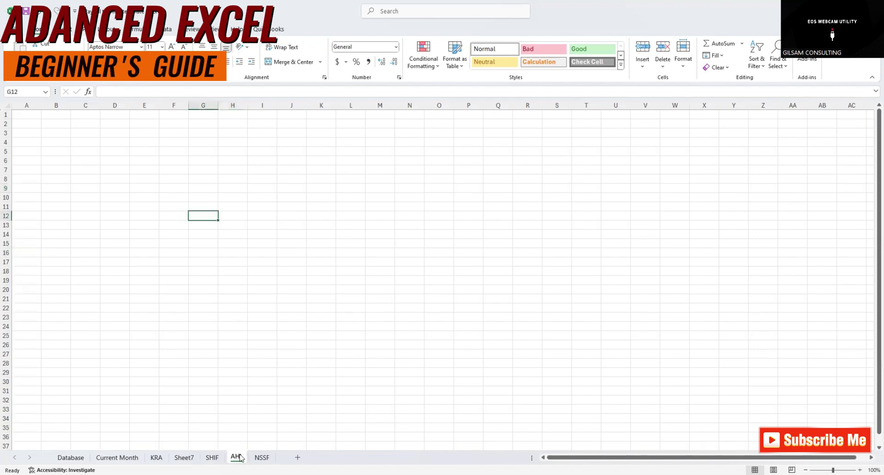
{"action": "left_click", "coordinate": [213, 458]}
{"action": "left_click", "coordinate": [185, 457]}
{"action": "left_click", "coordinate": [157, 457]}
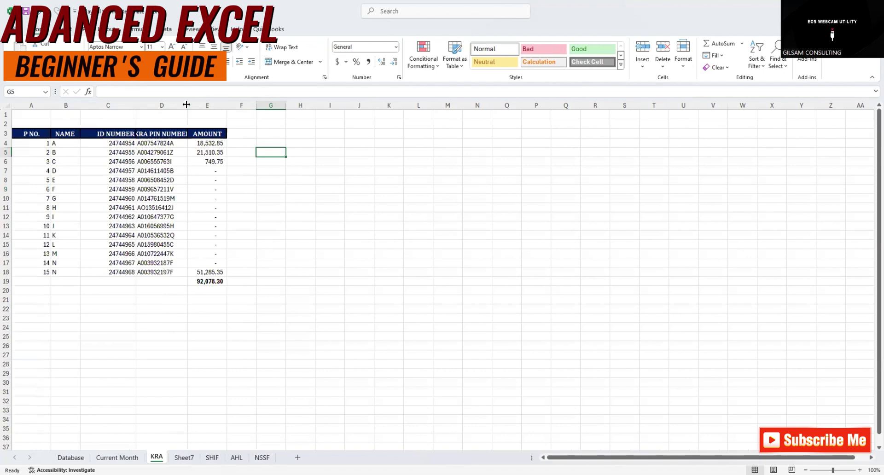
{"action": "double_click", "coordinate": [186, 104]}
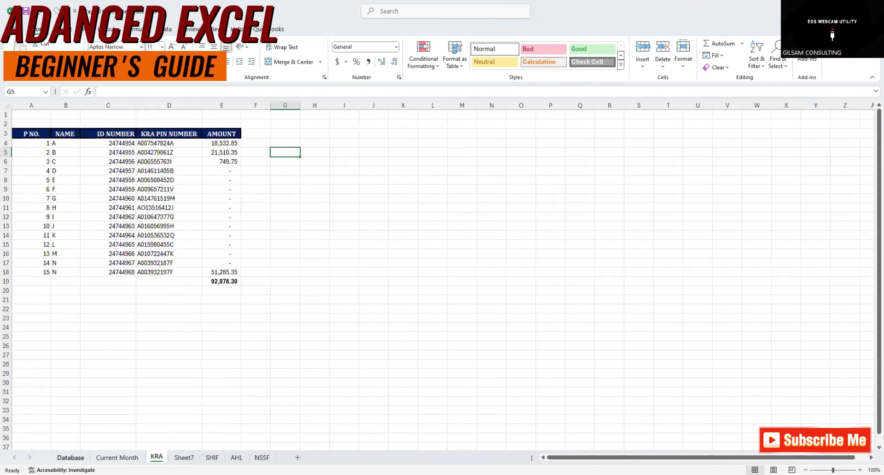
Review the KRA table's first four columns, then return to the Database sheet.
{"action": "left_click", "coordinate": [70, 457]}
{"action": "left_click", "coordinate": [157, 457]}
{"action": "left_click_drag", "start_coordinate": [28, 133], "coordinate": [198, 247]}
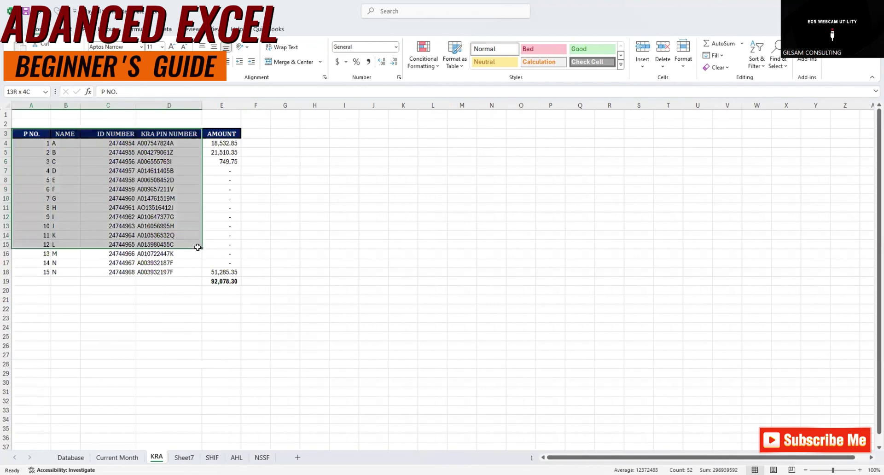
{"action": "left_click", "coordinate": [401, 273]}
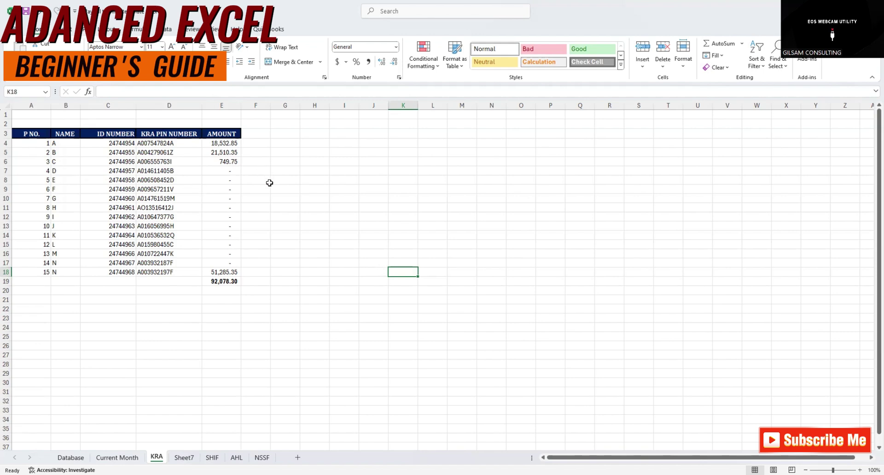
{"action": "left_click", "coordinate": [74, 456]}
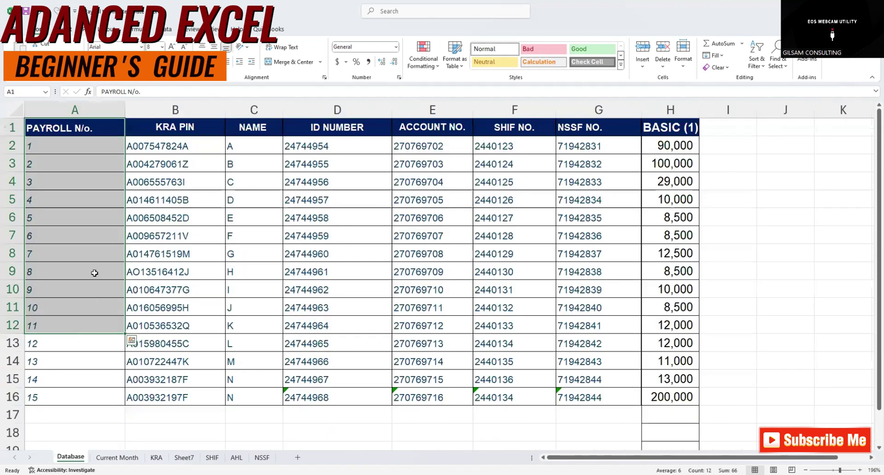
Delete payroll numbers 1–15 from cells A2:A16.
{"action": "left_click", "coordinate": [153, 294]}
{"action": "left_click", "coordinate": [88, 147]}
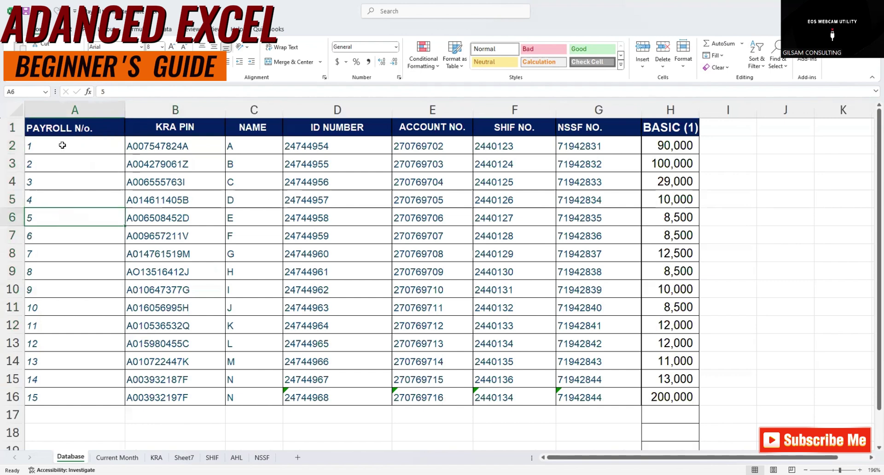
{"action": "left_click_drag", "start_coordinate": [63, 145], "coordinate": [57, 396]}
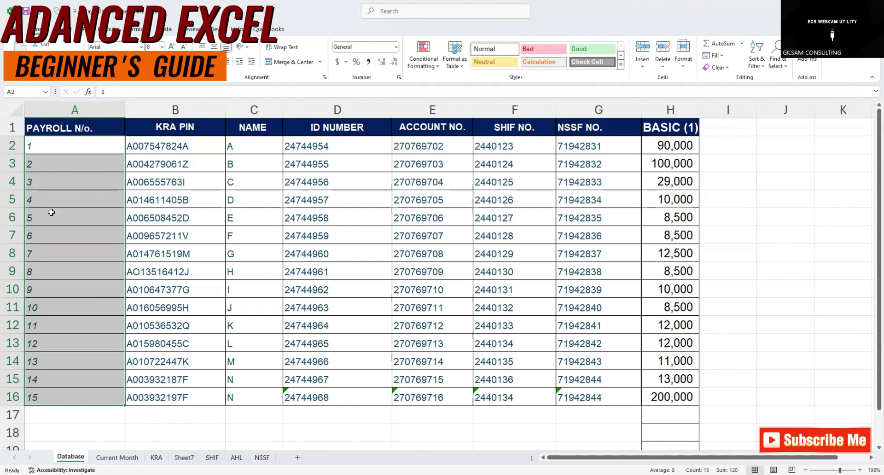
{"action": "left_click_drag", "start_coordinate": [39, 152], "coordinate": [56, 404]}
{"action": "key", "text": "Delete"}
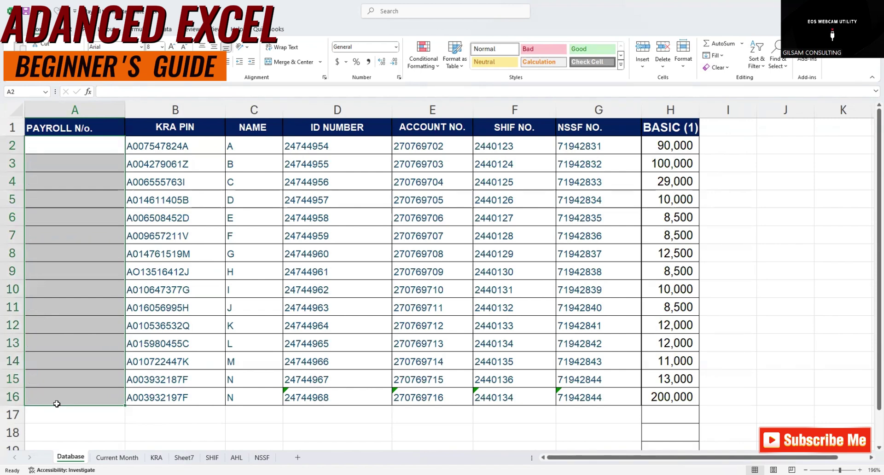
{"action": "left_click", "coordinate": [168, 288]}
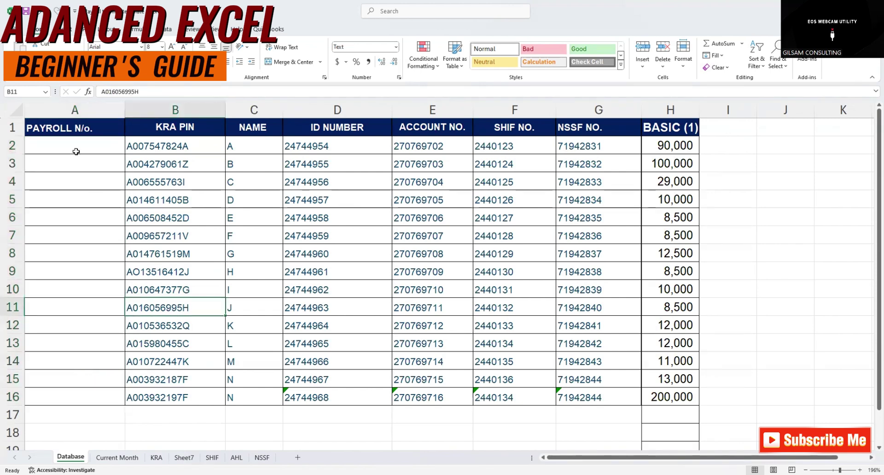
{"action": "left_click_drag", "start_coordinate": [76, 152], "coordinate": [81, 271]}
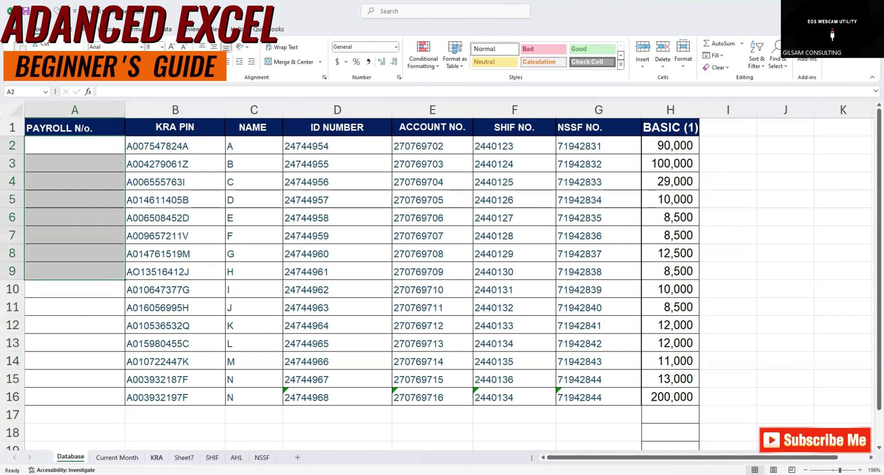
Review the Current Month N4 SHIF formula and its 300 minimum, then recommit it.
{"action": "left_click", "coordinate": [116, 457]}
{"action": "scroll", "coordinate": [617, 450], "scroll_direction": "down", "scroll_amount": 1}
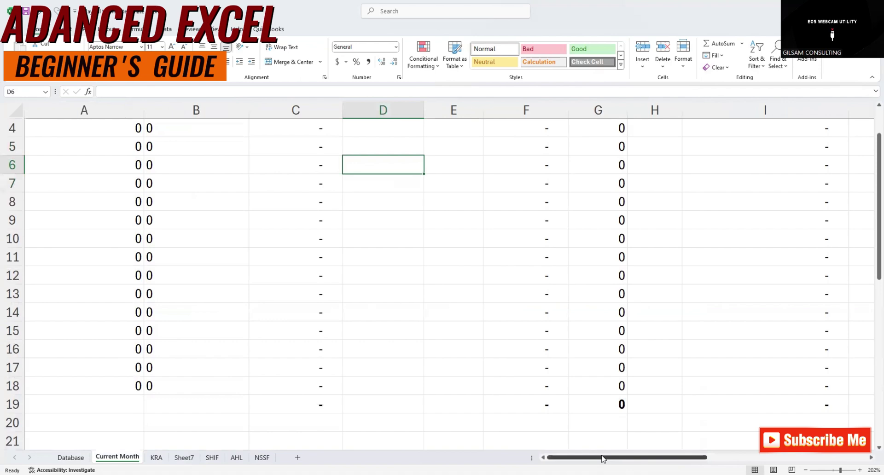
{"action": "scroll", "coordinate": [304, 332], "scroll_direction": "up", "scroll_amount": 1}
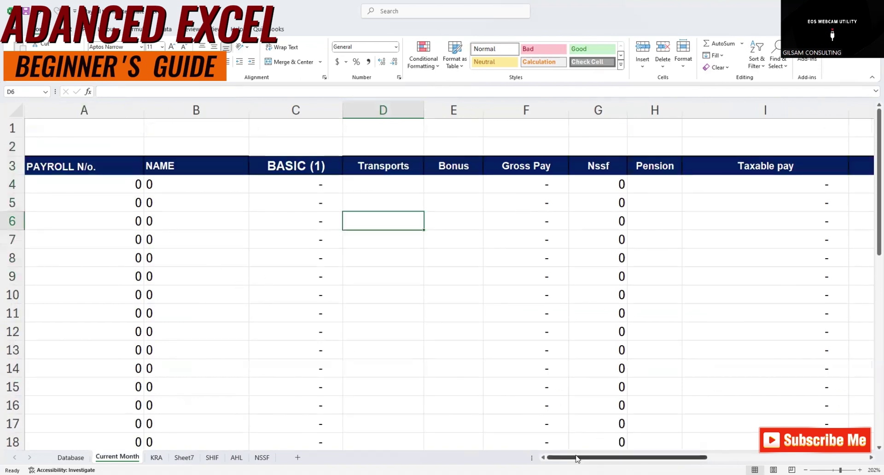
{"action": "left_click_drag", "start_coordinate": [577, 458], "coordinate": [730, 458]}
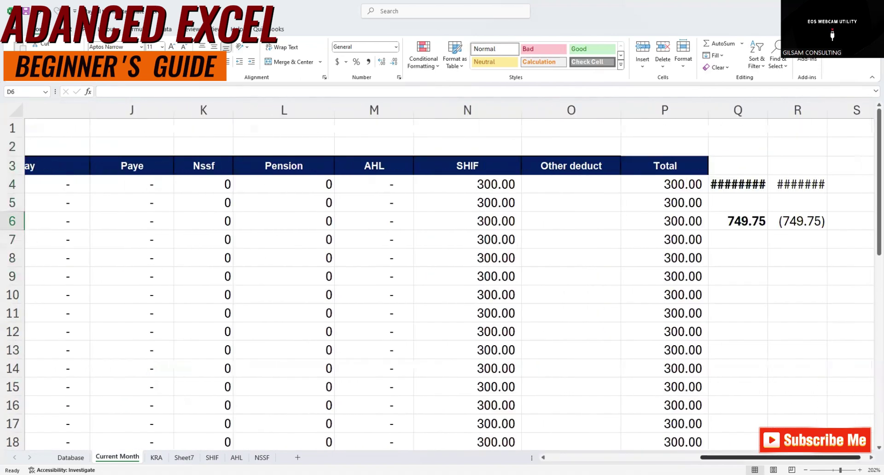
{"action": "left_click", "coordinate": [400, 181]}
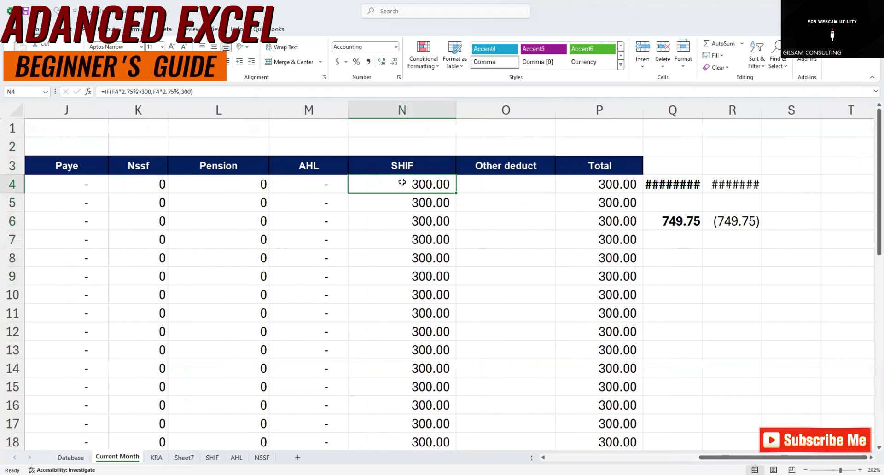
{"action": "double_click", "coordinate": [188, 92]}
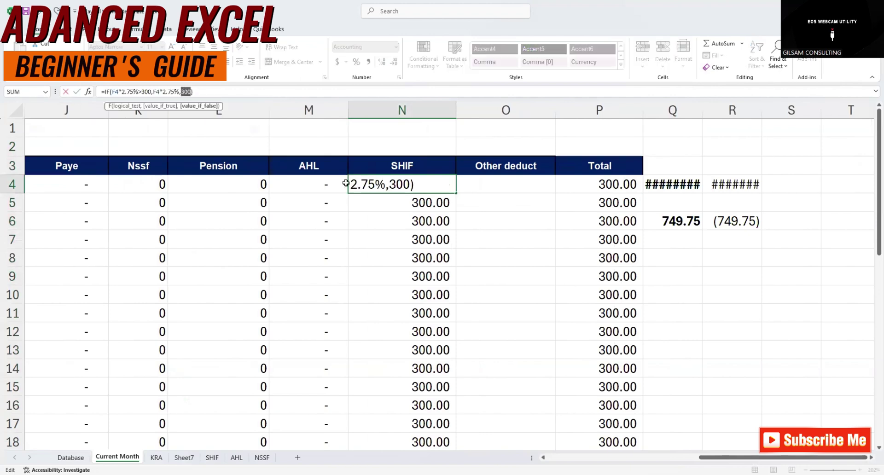
{"action": "key", "text": "Return"}
{"action": "left_click_drag", "start_coordinate": [705, 457], "coordinate": [502, 448]}
{"action": "scroll", "coordinate": [525, 305], "scroll_direction": "down", "scroll_amount": 7}
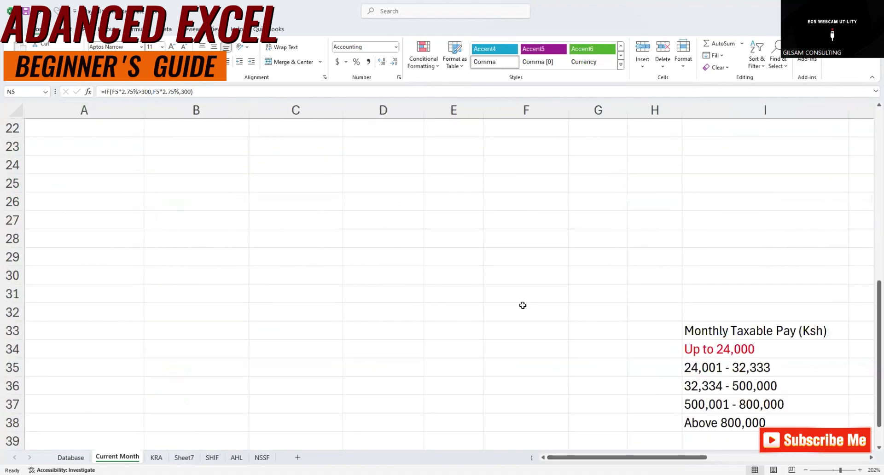
{"action": "scroll", "coordinate": [730, 339], "scroll_direction": "up", "scroll_amount": 7}
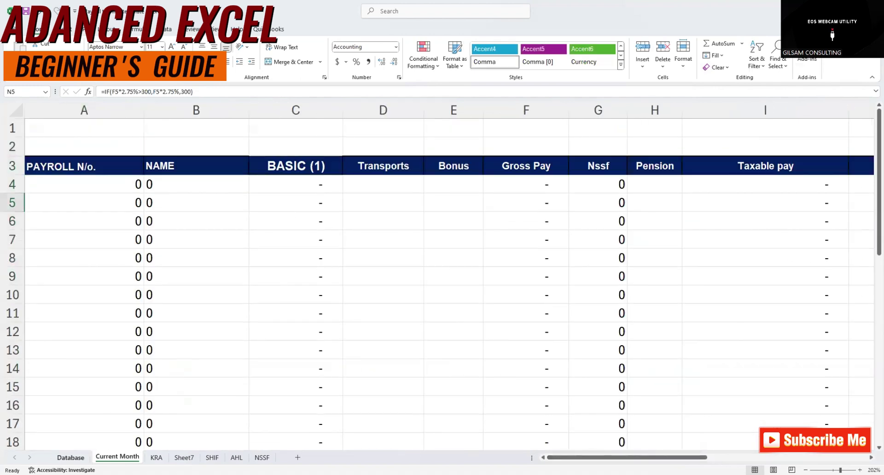
Enter payroll number 1 in Database A2 and check employee A's row 4 figures on Current Month.
{"action": "left_click", "coordinate": [72, 457]}
{"action": "left_click", "coordinate": [97, 155]}
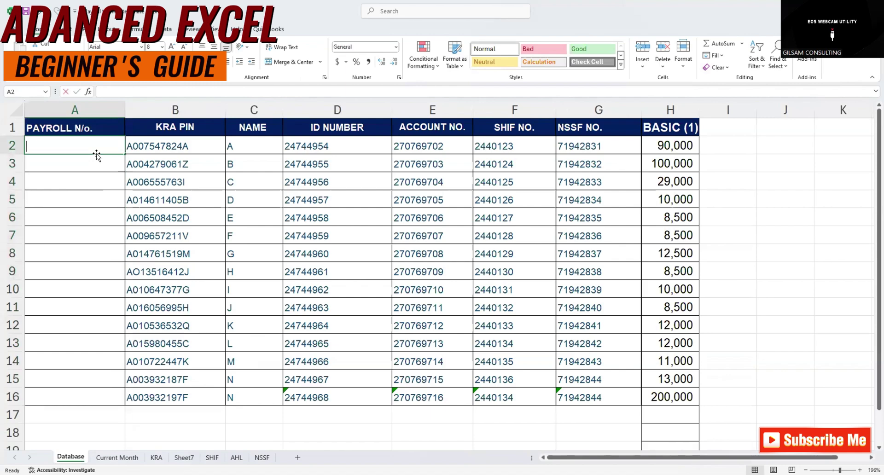
{"action": "type", "text": "1"}
{"action": "left_click", "coordinate": [131, 217]}
{"action": "left_click", "coordinate": [118, 457]}
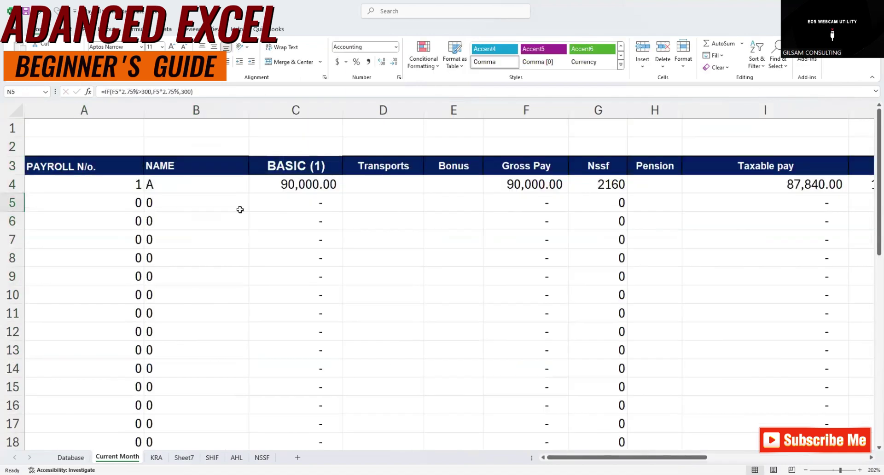
{"action": "left_click_drag", "start_coordinate": [188, 189], "coordinate": [872, 193]}
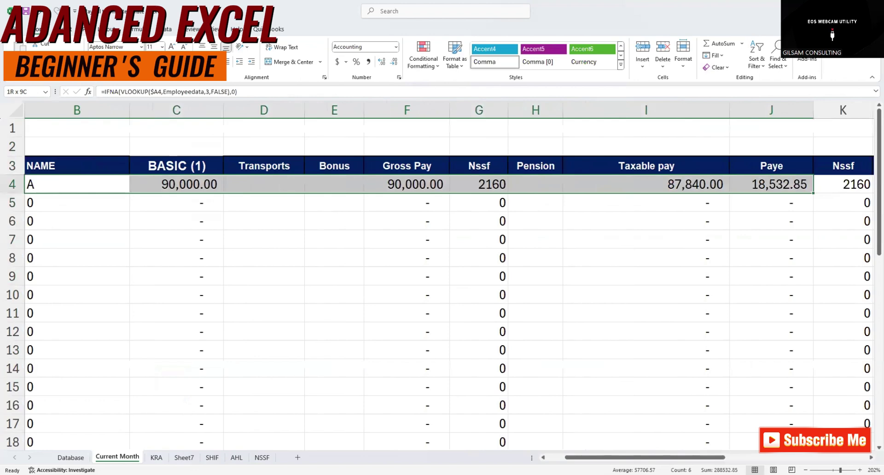
Check employee A's row on the KRA sheet.
{"action": "scroll", "coordinate": [201, 369], "scroll_direction": "right", "scroll_amount": 4}
{"action": "left_click", "coordinate": [156, 457]}
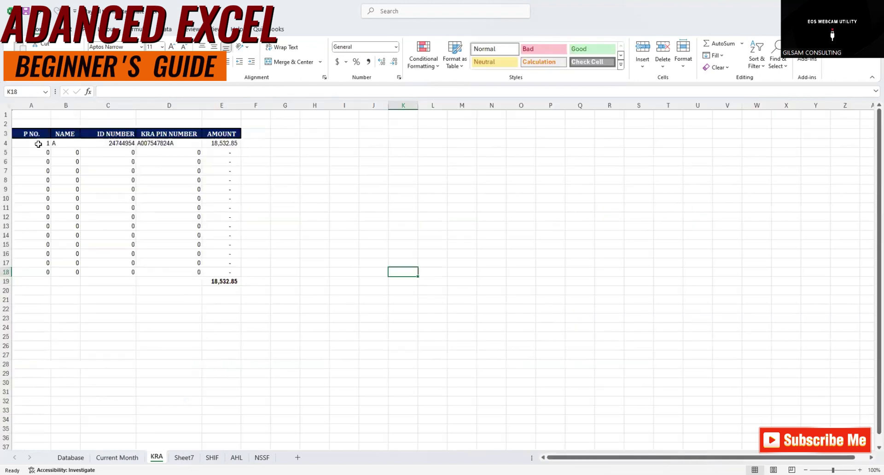
{"action": "left_click_drag", "start_coordinate": [39, 143], "coordinate": [227, 144]}
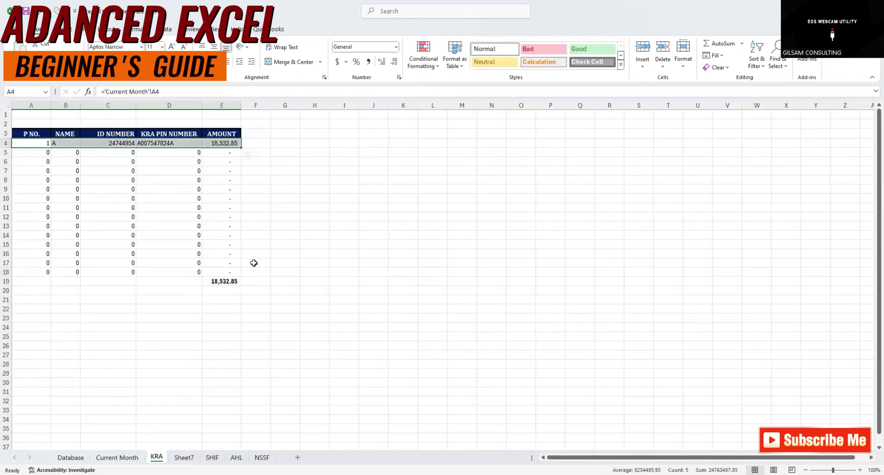
{"action": "left_click", "coordinate": [303, 273]}
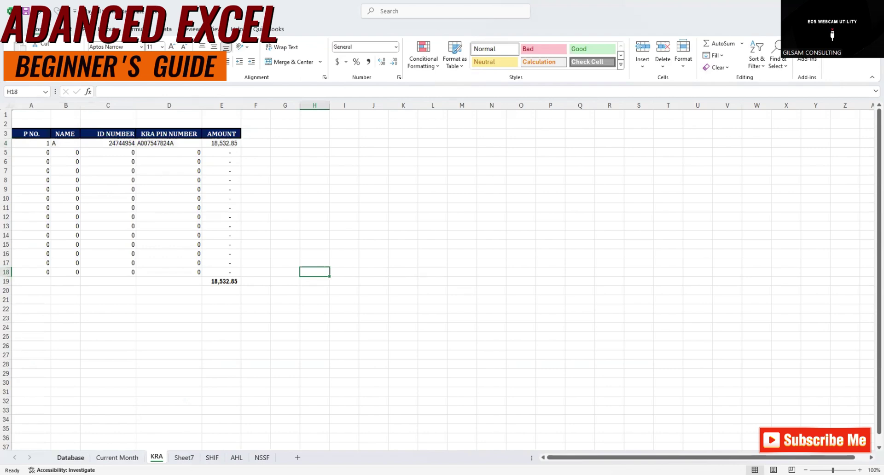
Enter =A2+1 in Database A3 and fill the payroll numbers down to row 16.
{"action": "left_click", "coordinate": [70, 457]}
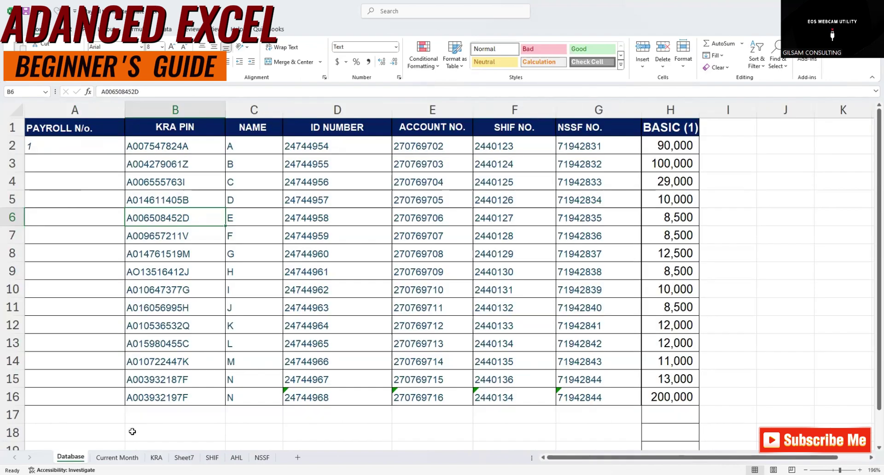
{"action": "left_click", "coordinate": [45, 148]}
{"action": "left_click", "coordinate": [47, 162]}
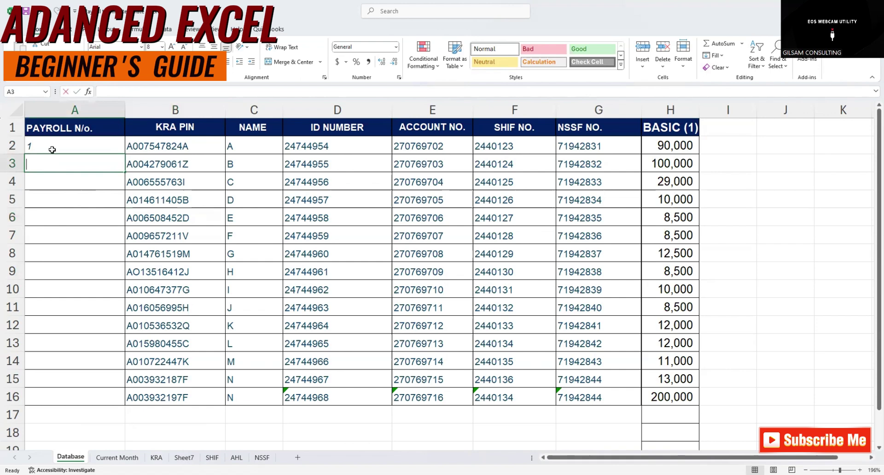
{"action": "type", "text": "="}
{"action": "left_click", "coordinate": [56, 150]}
{"action": "type", "text": "+1"}
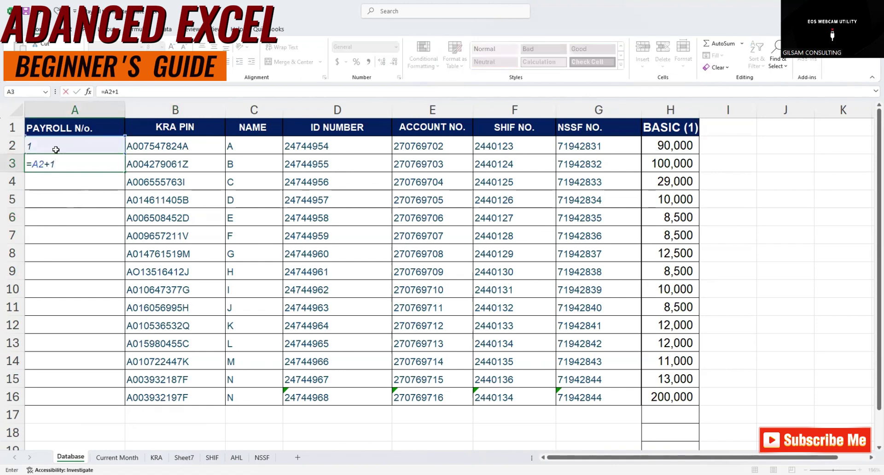
{"action": "key", "text": "Return"}
{"action": "left_click", "coordinate": [92, 167]}
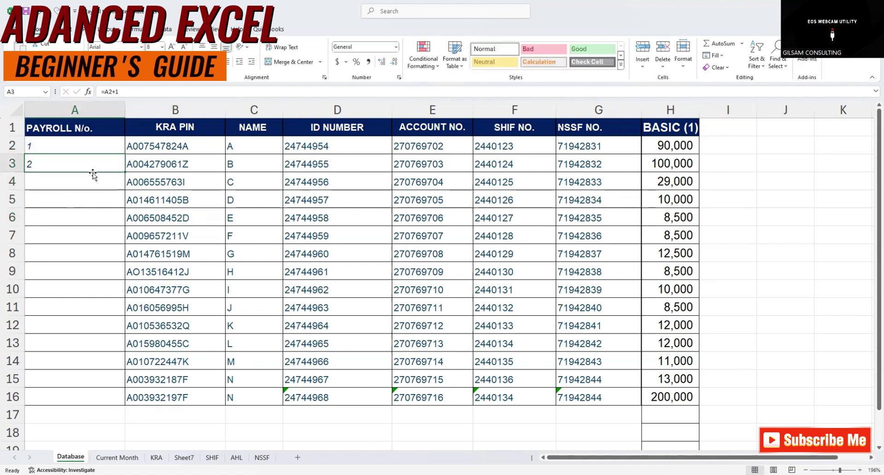
{"action": "double_click", "coordinate": [125, 171]}
Inspect the IFNA(VLOOKUP) BASIC formula in Current Month C4, leave it unchanged, and move to KRA.
{"action": "left_click", "coordinate": [122, 457]}
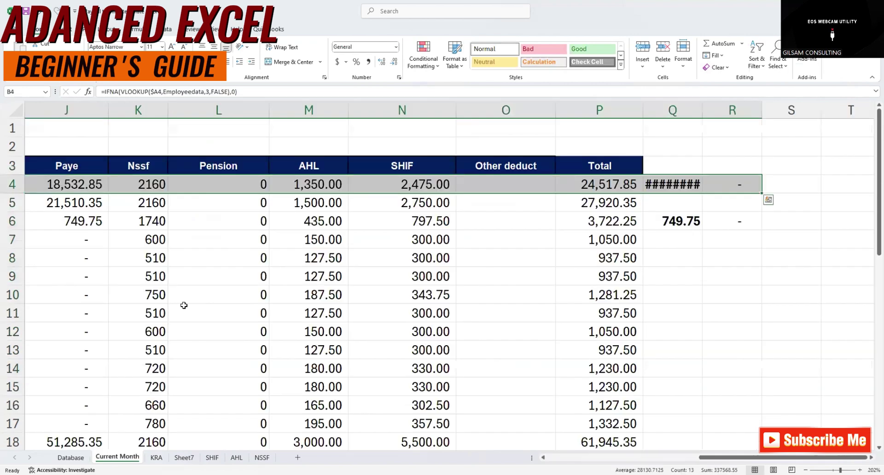
{"action": "left_click", "coordinate": [231, 272]}
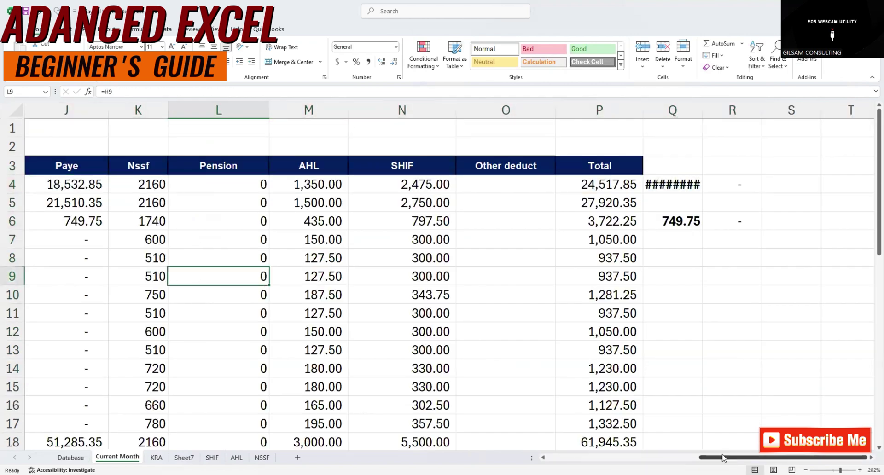
{"action": "scroll", "coordinate": [524, 428], "scroll_direction": "left", "scroll_amount": 5}
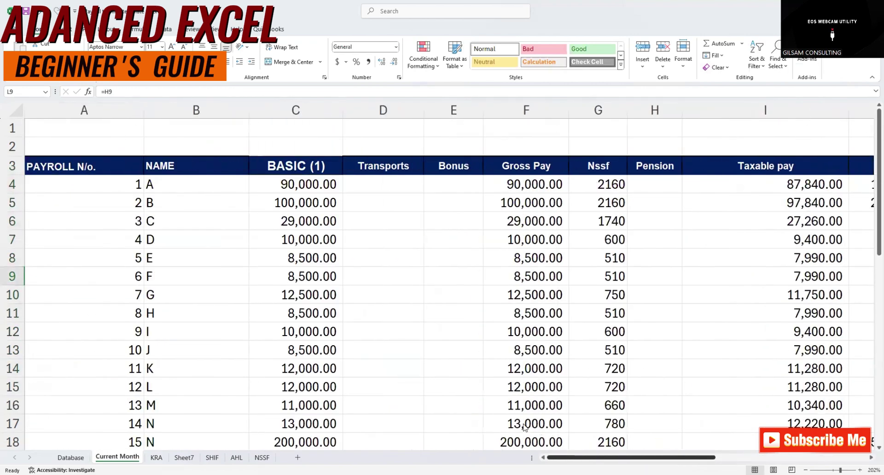
{"action": "left_click", "coordinate": [296, 179]}
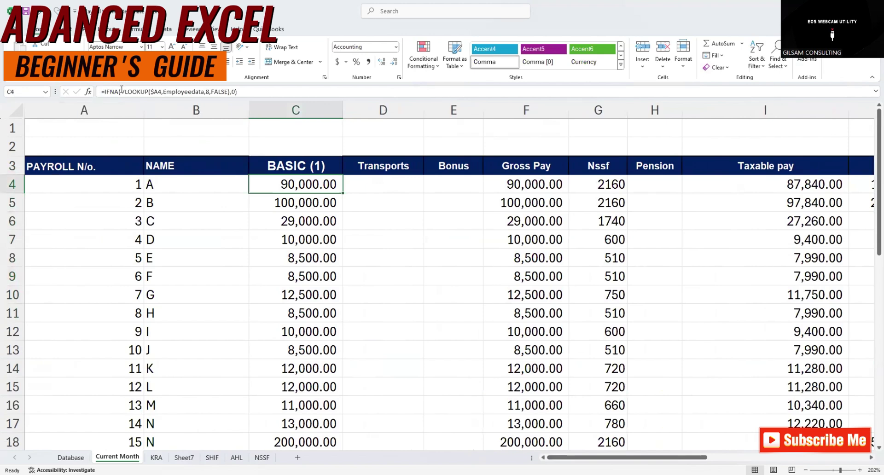
{"action": "left_click_drag", "start_coordinate": [121, 91], "coordinate": [148, 91]}
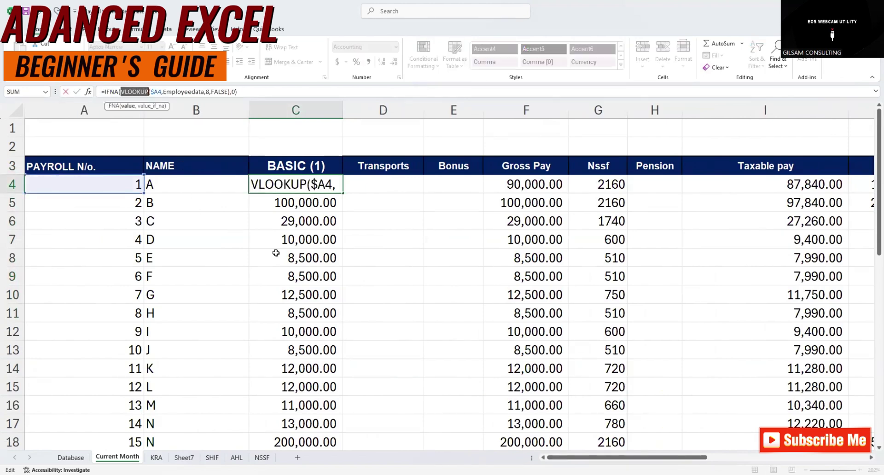
{"action": "key", "text": "Return"}
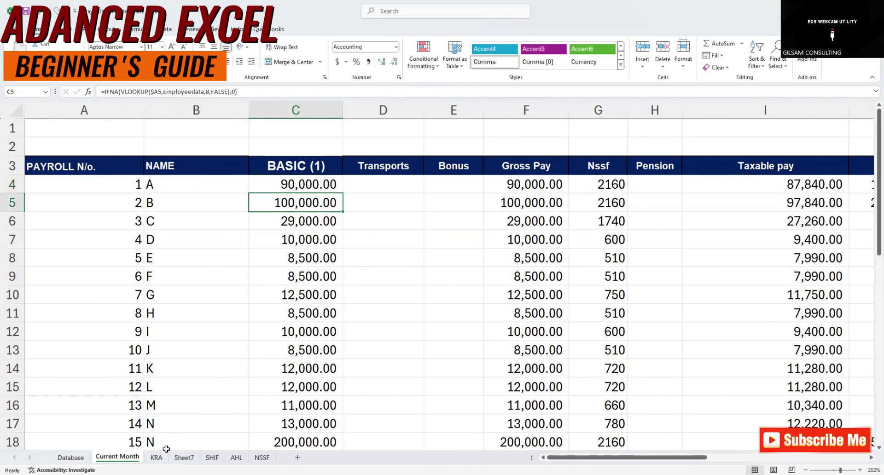
{"action": "left_click", "coordinate": [158, 456]}
Inspect the KRA sheet's C4 ID NUMBER and D4 KRA PIN lookup formulas, leaving both unchanged.
{"action": "left_click", "coordinate": [44, 143]}
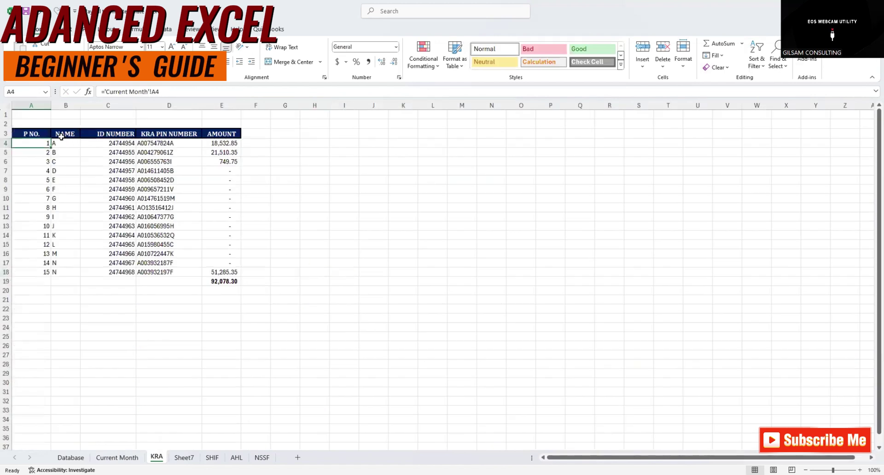
{"action": "left_click", "coordinate": [61, 137]}
{"action": "left_click", "coordinate": [108, 143]}
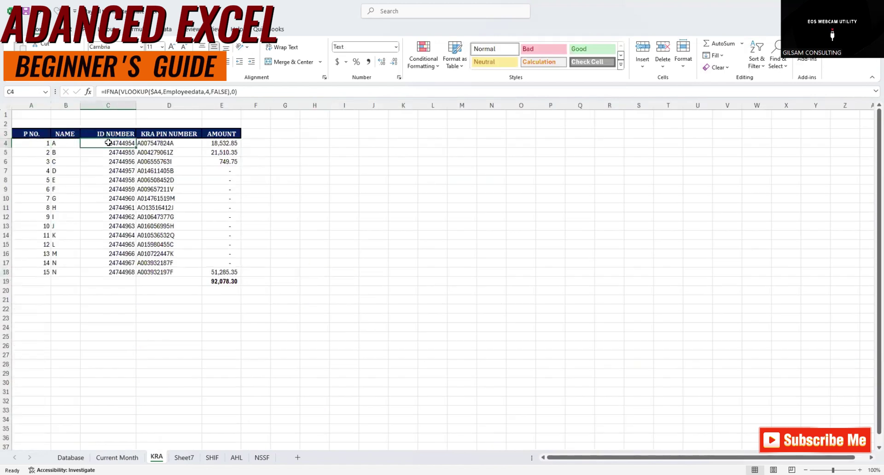
{"action": "left_click_drag", "start_coordinate": [120, 92], "coordinate": [139, 95]}
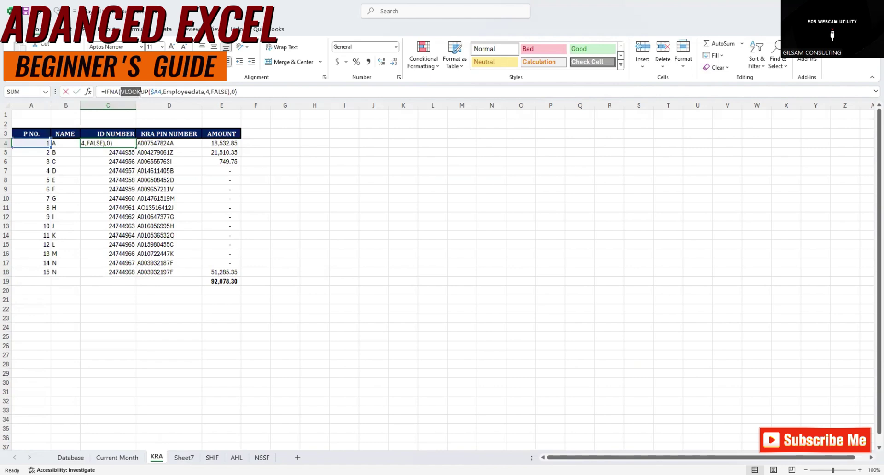
{"action": "left_click", "coordinate": [156, 151]}
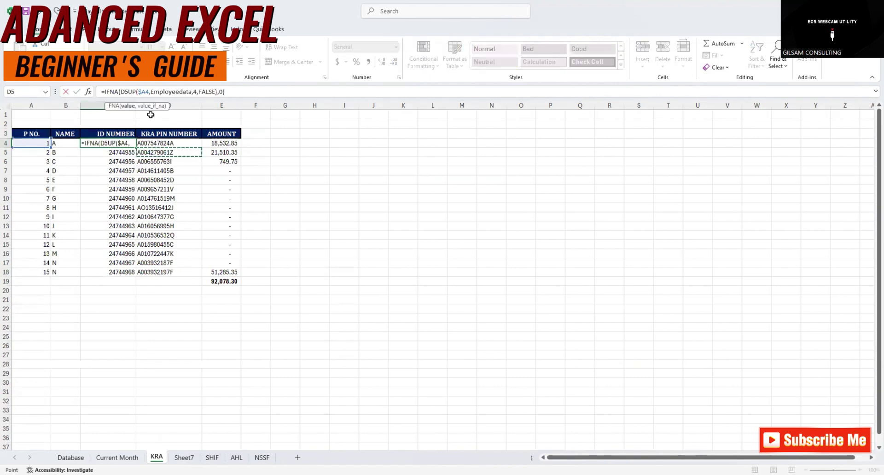
{"action": "key", "text": "Escape"}
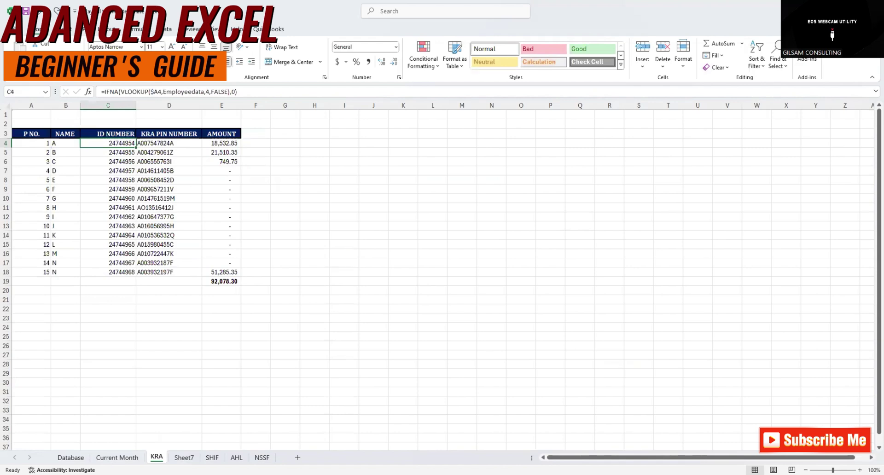
{"action": "scroll", "coordinate": [150, 114], "scroll_direction": "up", "scroll_amount": 5}
{"action": "left_click", "coordinate": [270, 174]}
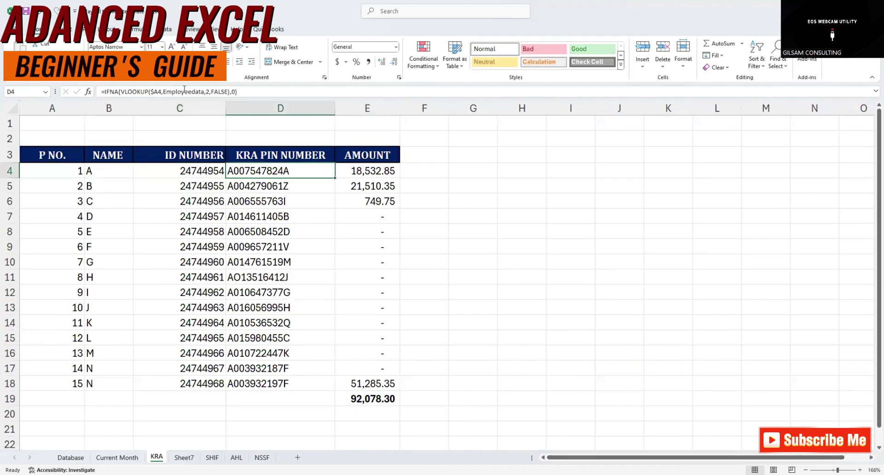
{"action": "left_click_drag", "start_coordinate": [164, 91], "coordinate": [205, 92]}
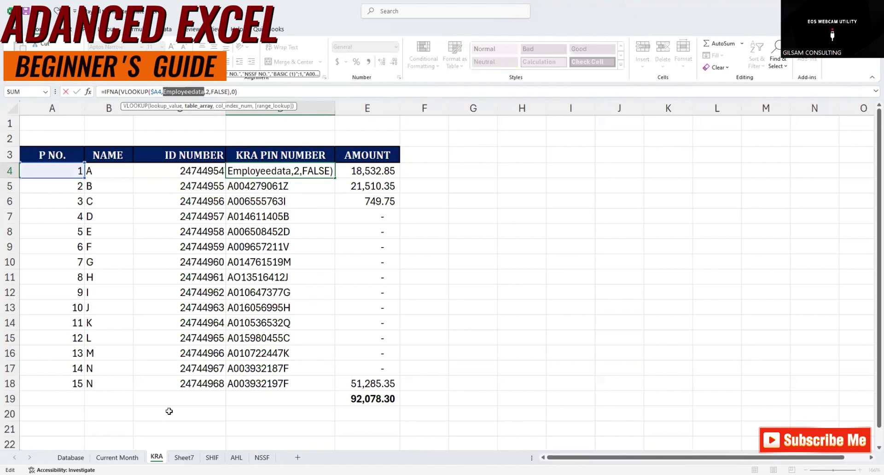
{"action": "key", "text": "Return"}
{"action": "left_click", "coordinate": [70, 457]}
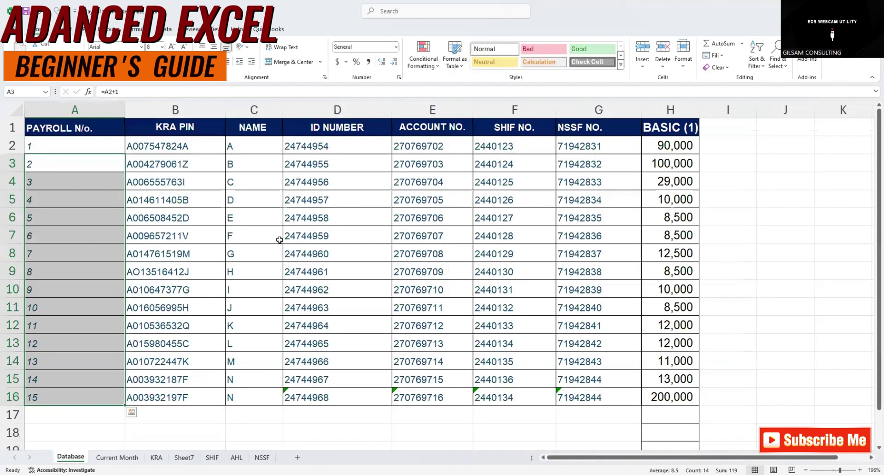
Name the Database PAYROLL N/o. column range pN.
{"action": "left_click", "coordinate": [203, 113]}
{"action": "left_click", "coordinate": [255, 107]}
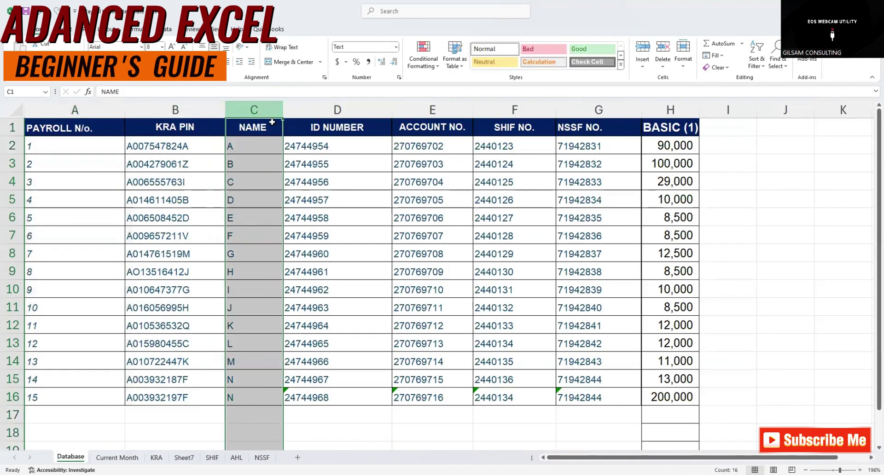
{"action": "left_click", "coordinate": [178, 121]}
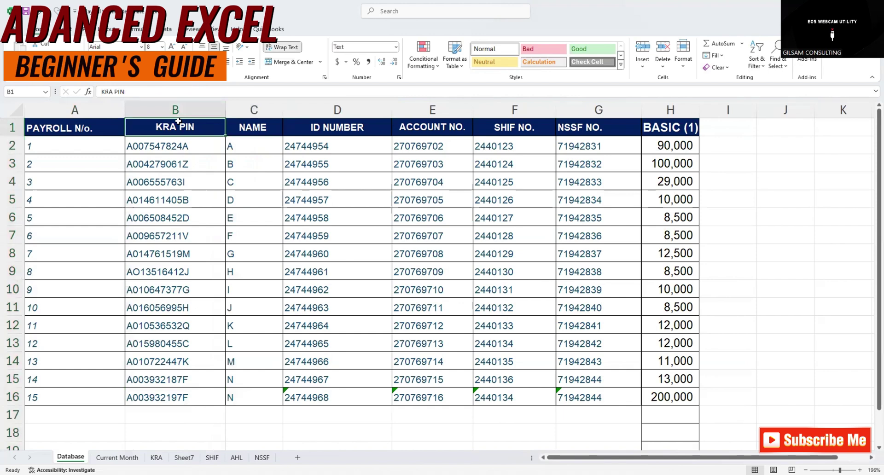
{"action": "left_click", "coordinate": [212, 215]}
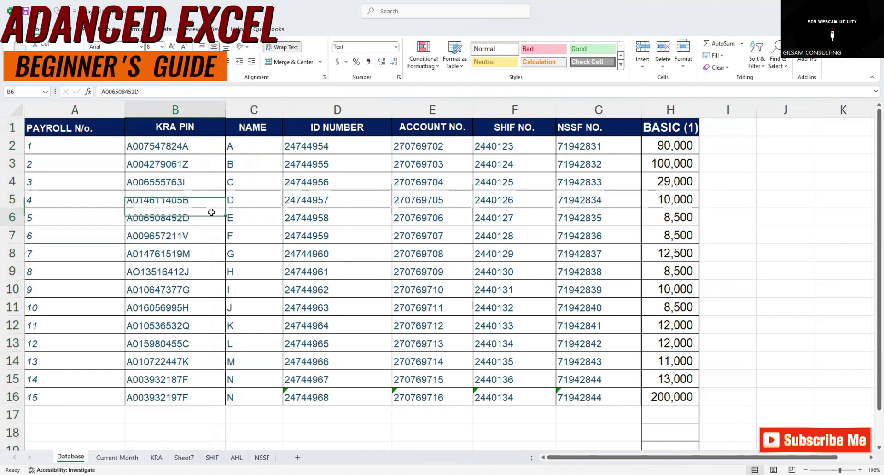
{"action": "left_click", "coordinate": [81, 109]}
{"action": "left_click", "coordinate": [31, 94]}
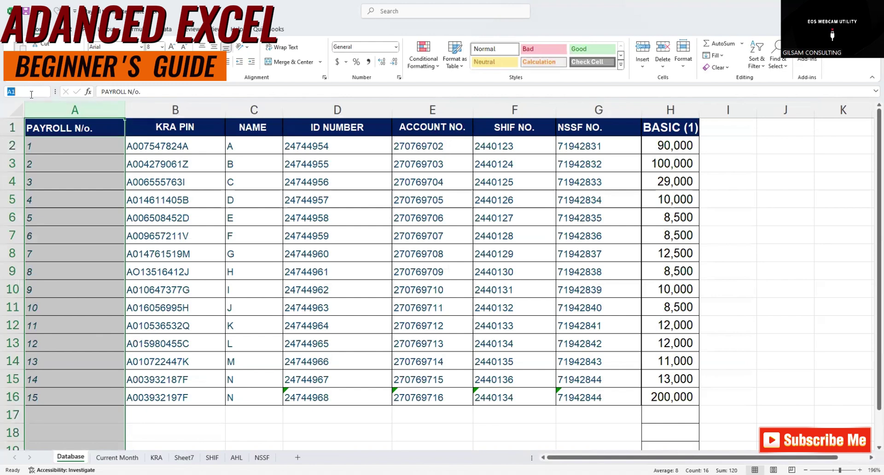
{"action": "type", "text": "pN"}
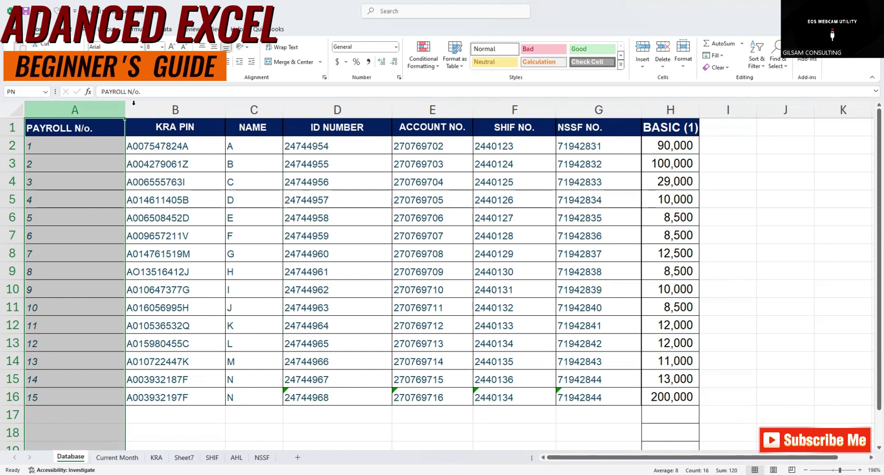
Name the KRA PIN, NAME and ID NUMBER columns KRAPIN, NAME and ID.
{"action": "left_click", "coordinate": [175, 109]}
{"action": "left_click", "coordinate": [22, 94]}
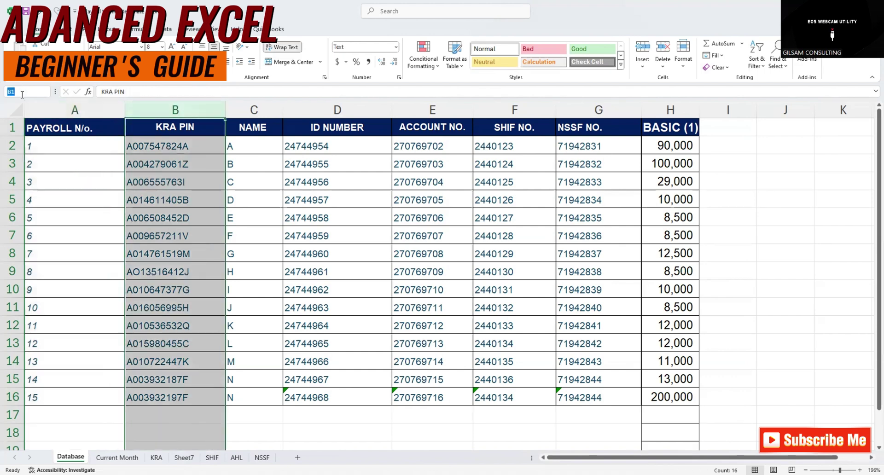
{"action": "type", "text": "KRAPIN"}
{"action": "left_click", "coordinate": [257, 113]}
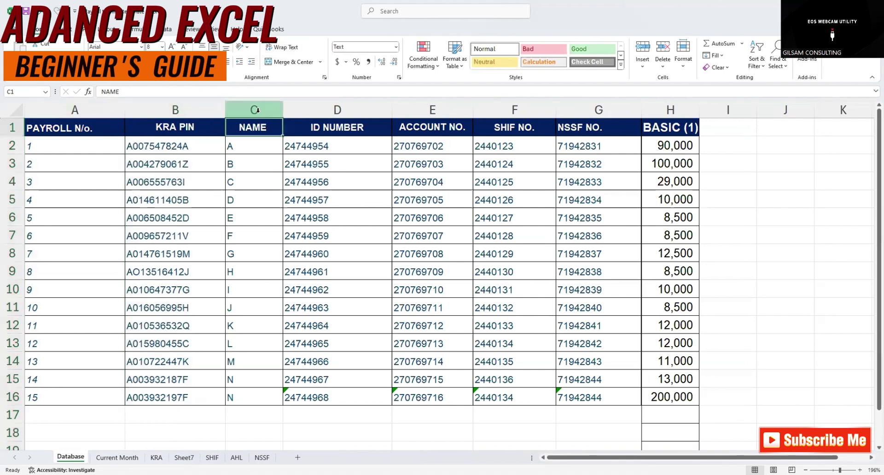
{"action": "left_click", "coordinate": [27, 90]}
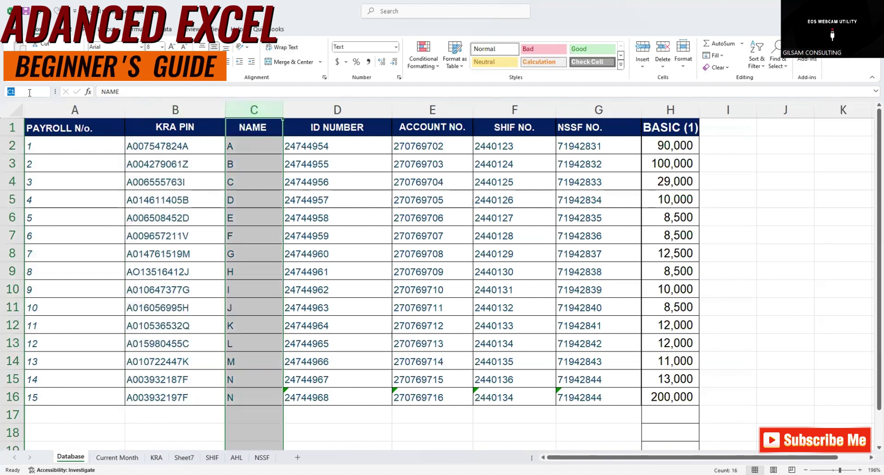
{"action": "type", "text": "NAME"}
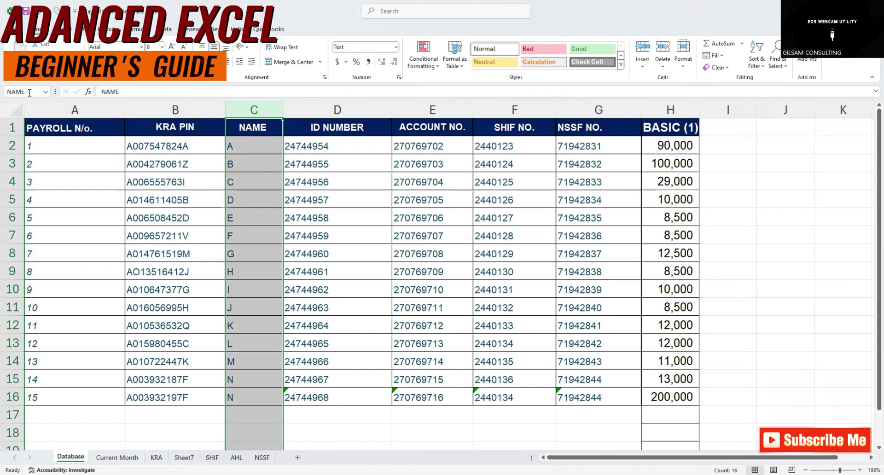
{"action": "left_click", "coordinate": [337, 109]}
{"action": "left_click", "coordinate": [34, 90]}
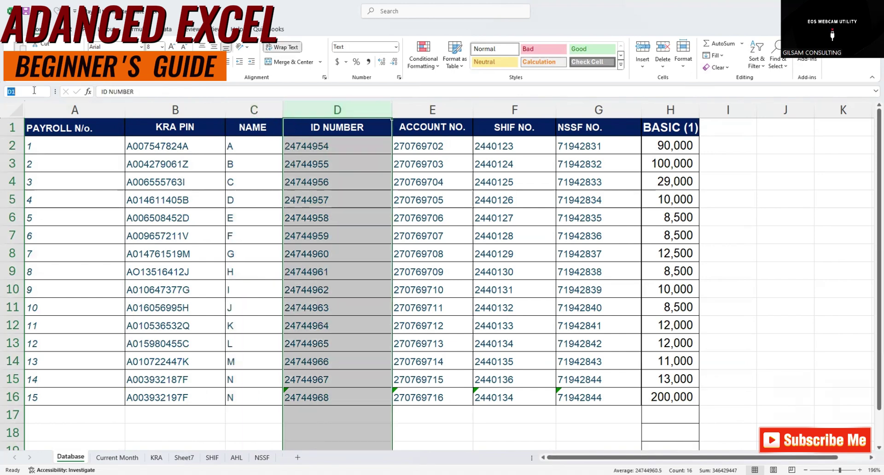
{"action": "type", "text": "ID"}
Name the Database ACCOUNT NO. column range ACCOUNNO.
{"action": "left_click", "coordinate": [418, 112]}
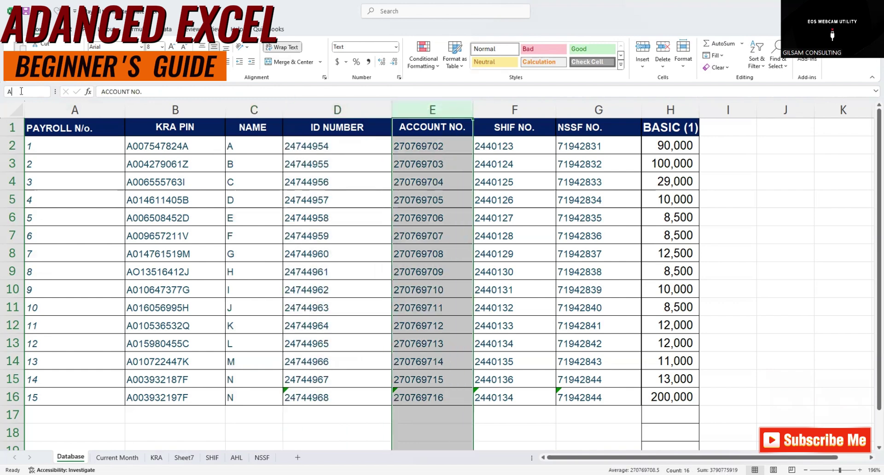
{"action": "key", "text": "alt"}
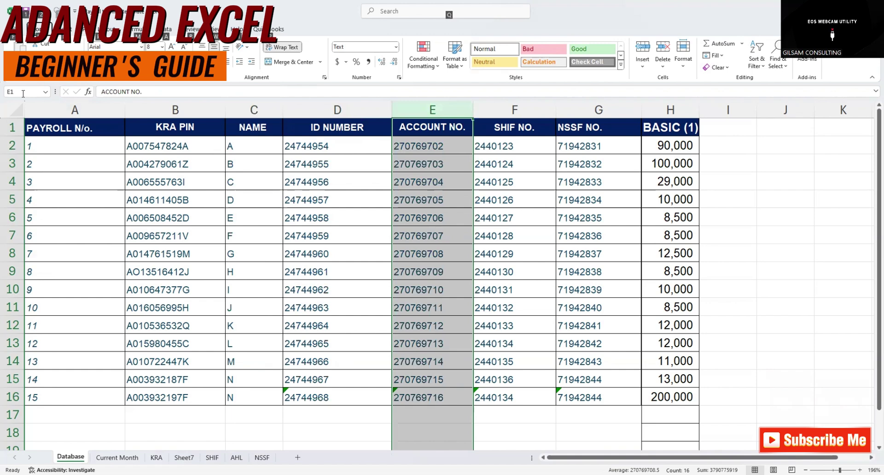
{"action": "left_click", "coordinate": [24, 92]}
{"action": "type", "text": "A"}
{"action": "key", "text": "Escape"}
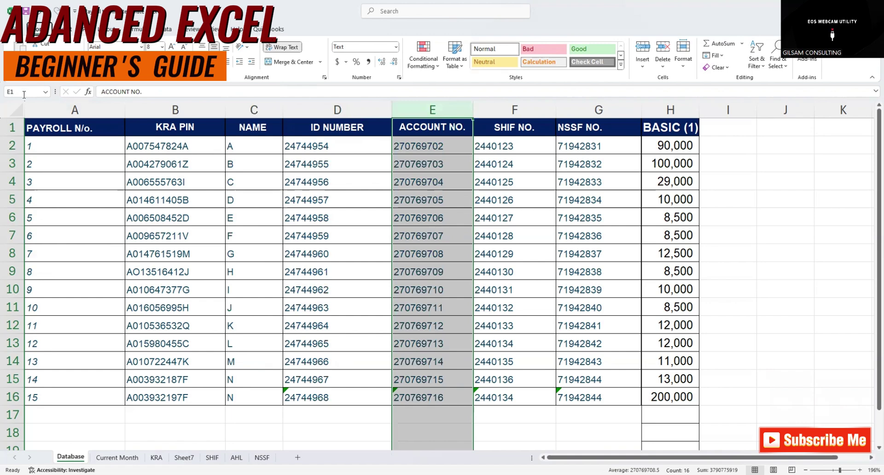
{"action": "key", "text": "alt"}
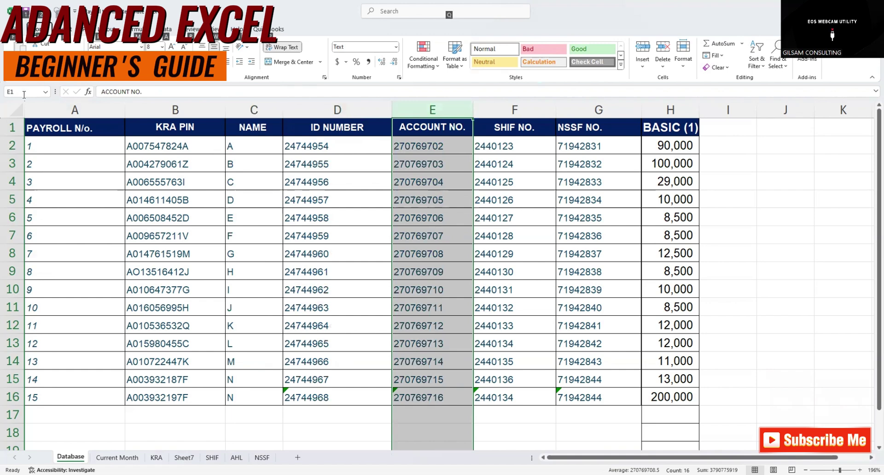
{"action": "left_click", "coordinate": [24, 92]}
{"action": "type", "text": "ACC"}
{"action": "type", "text": "OUNNO."}
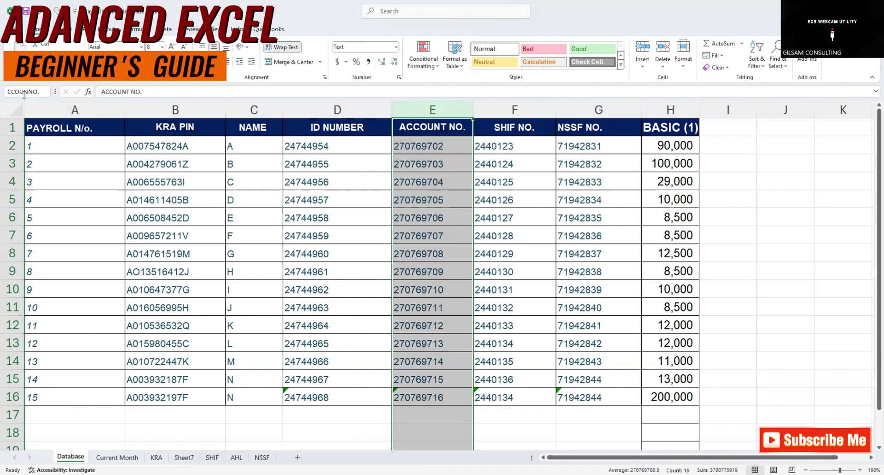
{"action": "key", "text": "Return"}
Name the NSSF NO. column range NSSF.
{"action": "left_click", "coordinate": [521, 110]}
{"action": "left_click", "coordinate": [26, 92]}
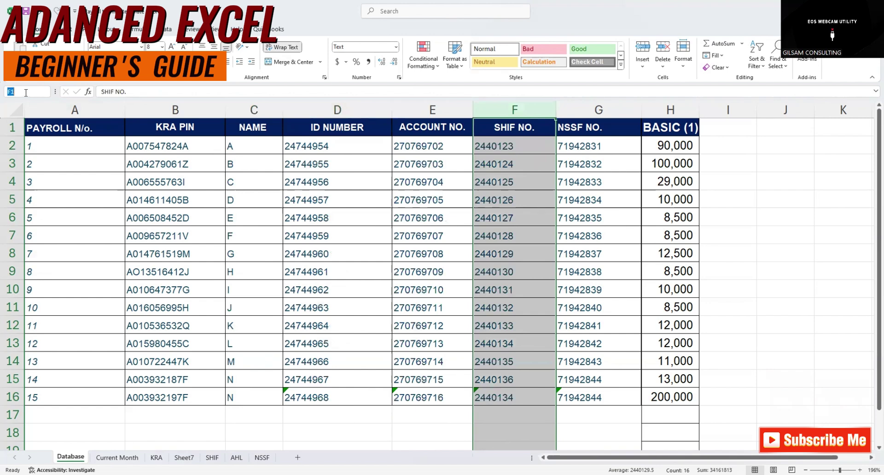
{"action": "type", "text": "SHI"}
{"action": "left_click", "coordinate": [598, 110]}
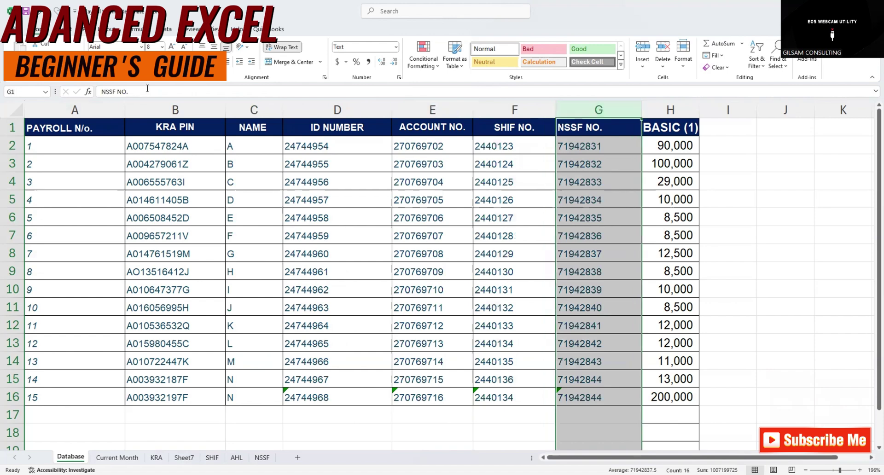
{"action": "left_click", "coordinate": [28, 90]}
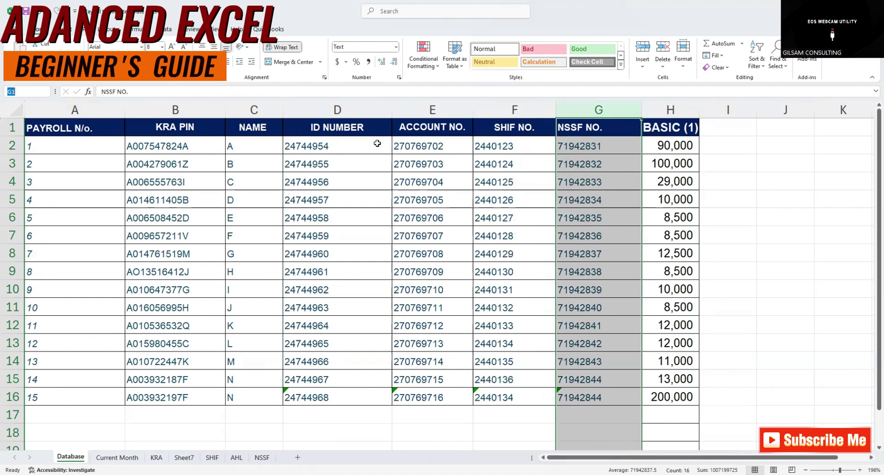
{"action": "type", "text": "NSSF"}
Name the BASIC (1) column BASICPAY and select the KRA table's header row A3:E3.
{"action": "left_click", "coordinate": [659, 108]}
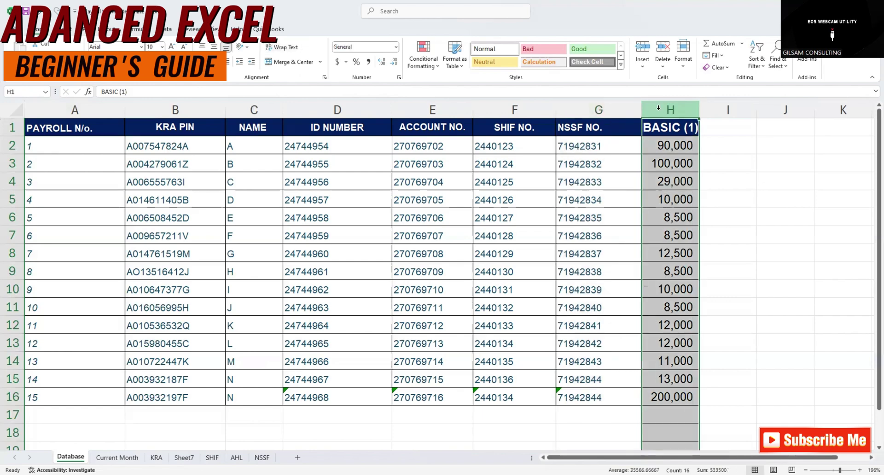
{"action": "left_click", "coordinate": [23, 90]}
{"action": "type", "text": "BA"}
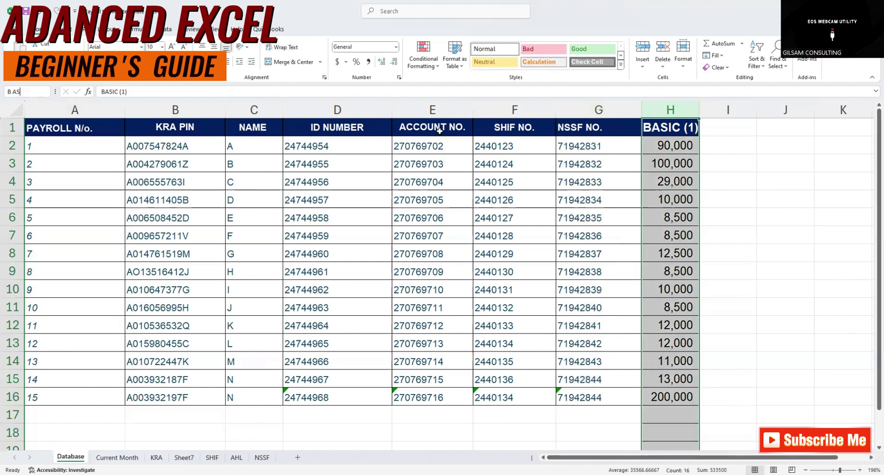
{"action": "key", "text": "BackSpace"}
{"action": "key", "text": "BackSpace"}
{"action": "type", "text": "A"}
{"action": "left_click", "coordinate": [639, 291]}
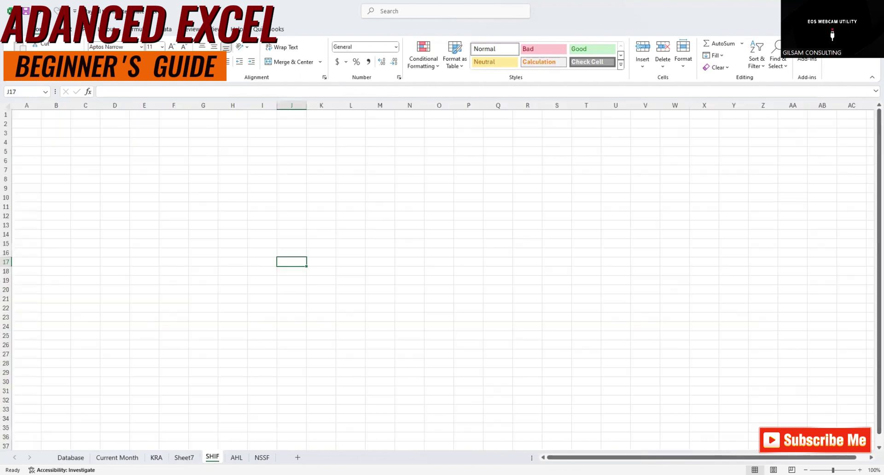
{"action": "left_click", "coordinate": [156, 457]}
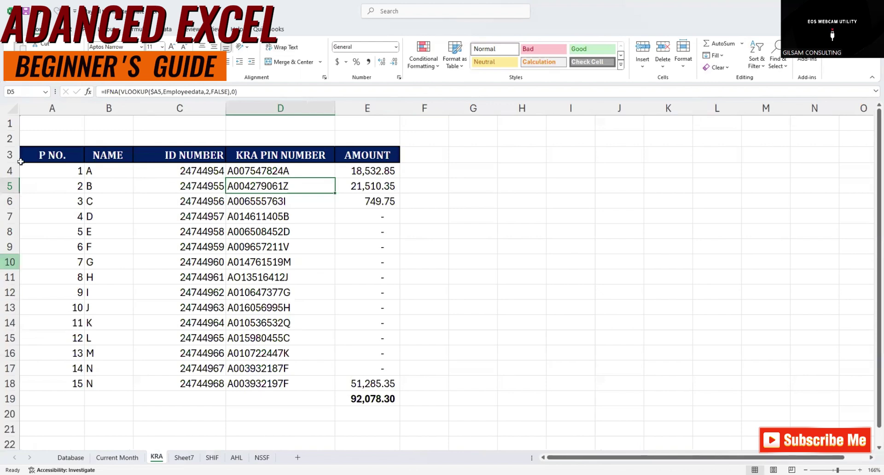
{"action": "left_click_drag", "start_coordinate": [36, 157], "coordinate": [389, 158]}
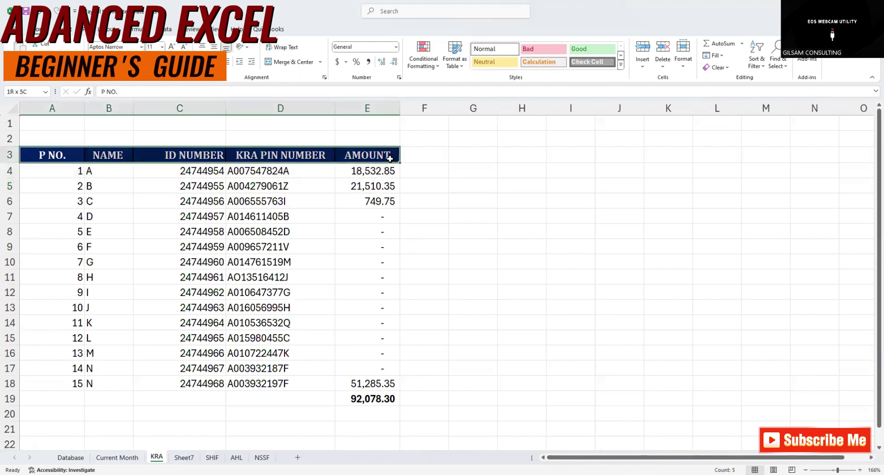
Copy the KRA header row into A1 of the SHIF sheet.
{"action": "key", "text": "ctrl+c"}
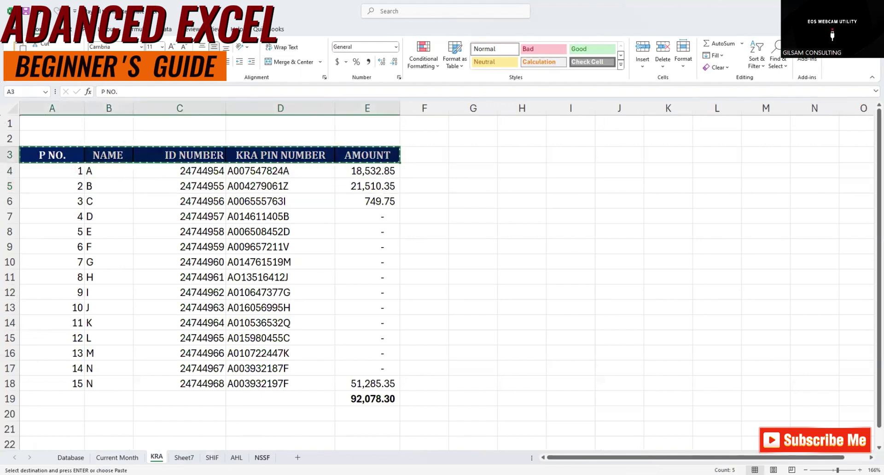
{"action": "left_click", "coordinate": [212, 458]}
{"action": "left_click_drag", "start_coordinate": [37, 123], "coordinate": [36, 119]}
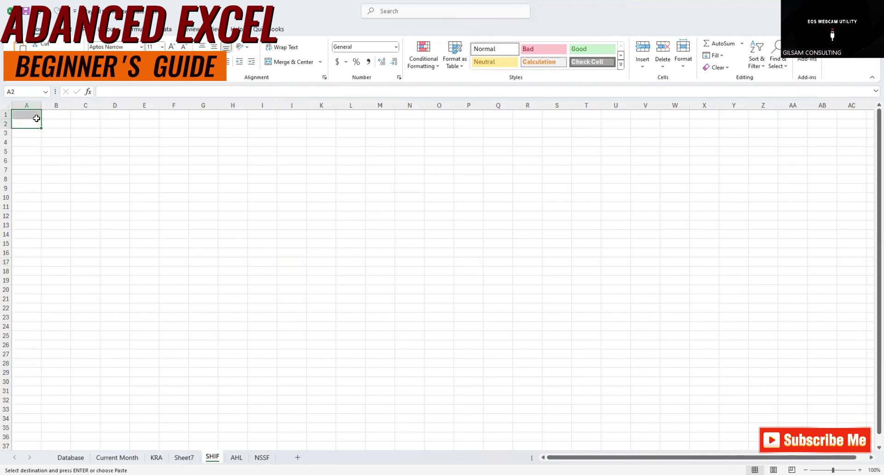
{"action": "left_click", "coordinate": [32, 113]}
{"action": "key", "text": "ctrl+v"}
Widen SHIF columns C and D to fit the ID NUMBER and KRA PIN NUMBER headings.
{"action": "left_click_drag", "start_coordinate": [209, 169], "coordinate": [205, 179]}
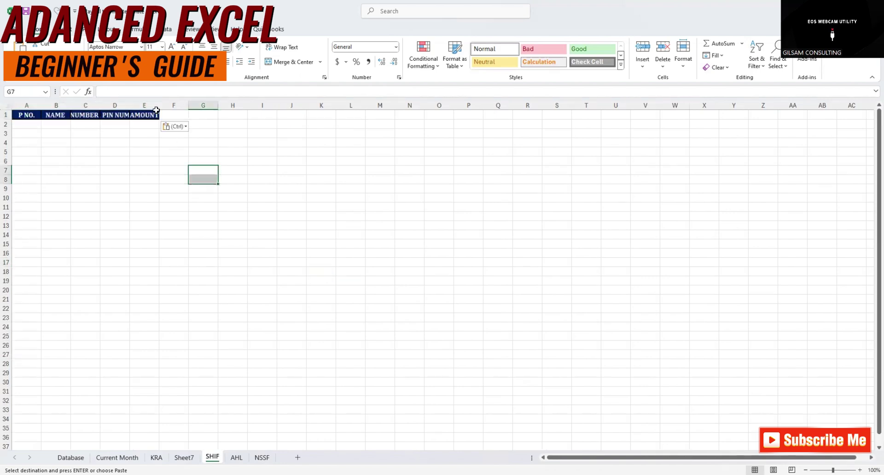
{"action": "scroll", "coordinate": [697, 395], "scroll_direction": "up", "scroll_amount": 11, "text": "ctrl"}
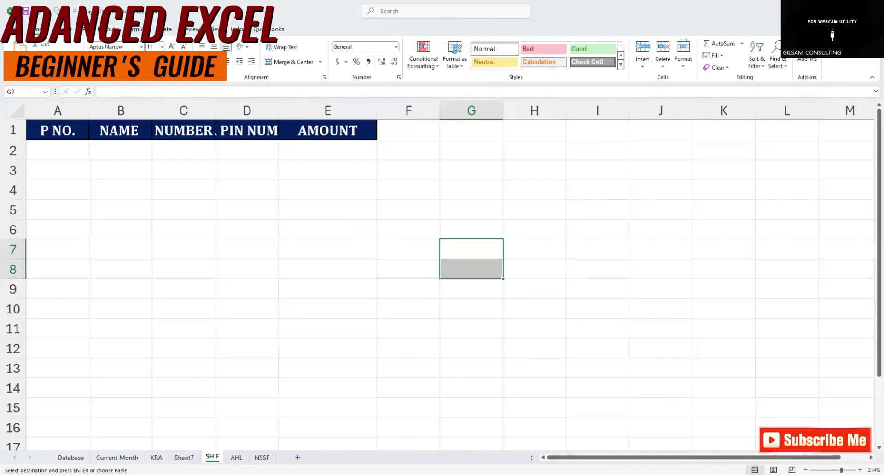
{"action": "left_click", "coordinate": [183, 130]}
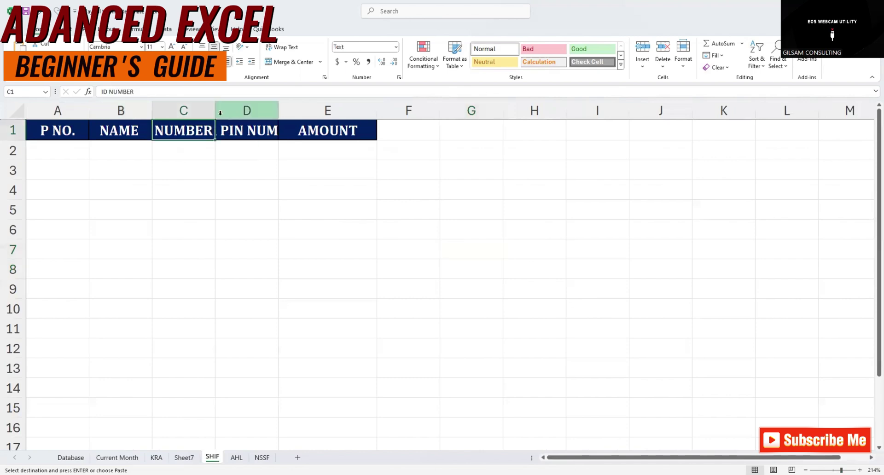
{"action": "left_click_drag", "start_coordinate": [263, 180], "coordinate": [263, 189]}
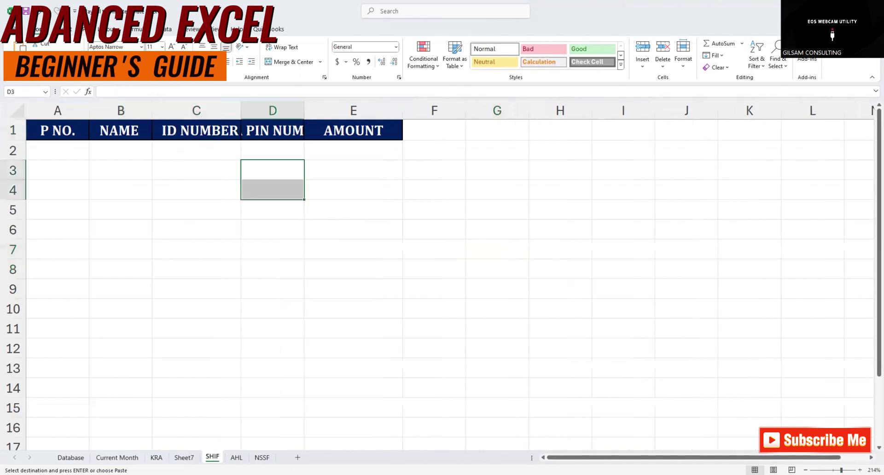
{"action": "scroll", "coordinate": [742, 425], "scroll_direction": "down", "scroll_amount": 8, "text": "ctrl"}
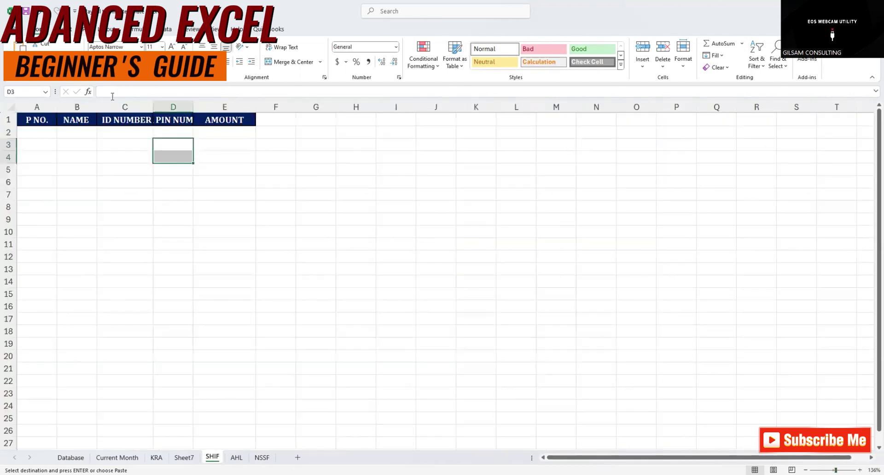
{"action": "double_click", "coordinate": [198, 102]}
{"action": "left_click", "coordinate": [177, 122]}
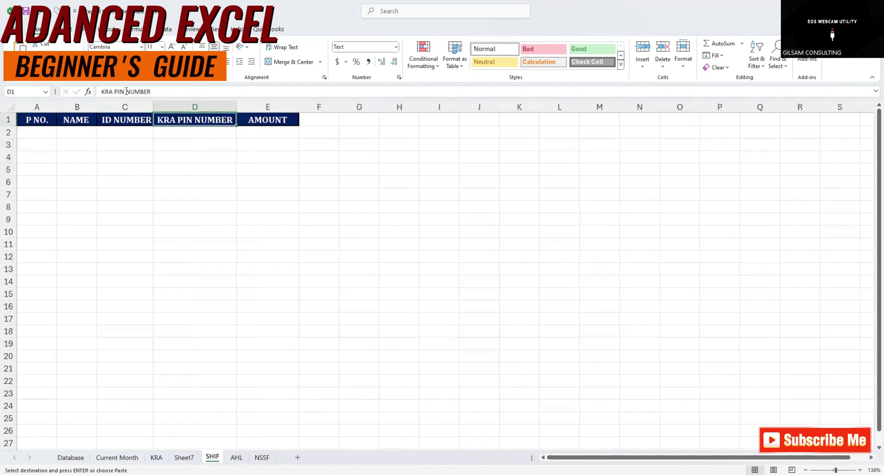
Change the D1 heading from KRA PIN NUMBER to SHIF NUMBER.
{"action": "left_click_drag", "start_coordinate": [126, 91], "coordinate": [96, 91]}
{"action": "type", "text": "SHIF"}
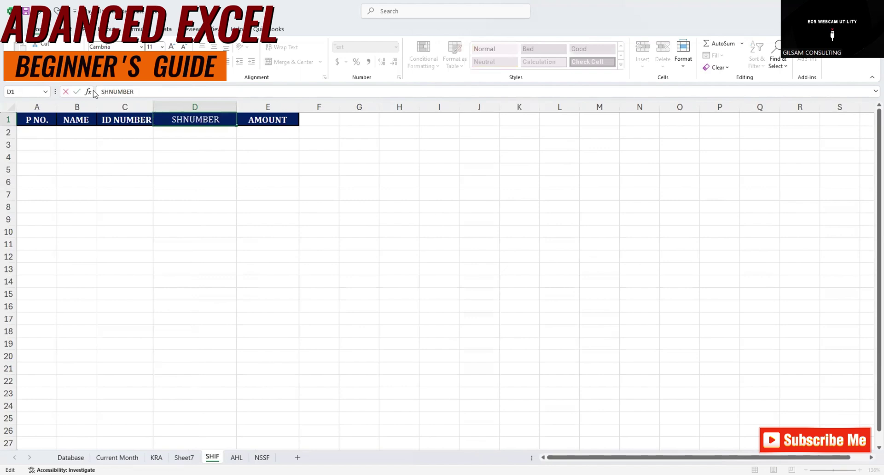
{"action": "left_click", "coordinate": [191, 168]}
{"action": "left_click", "coordinate": [194, 119]}
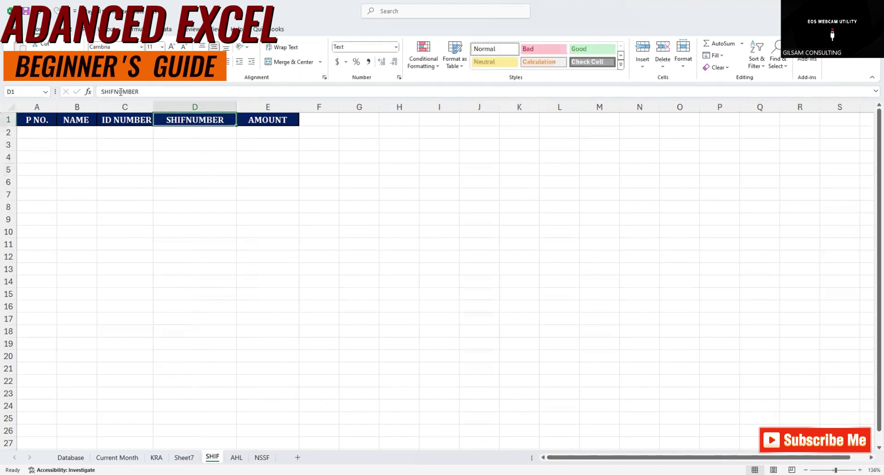
{"action": "left_click", "coordinate": [116, 91]}
{"action": "left_click", "coordinate": [278, 119]}
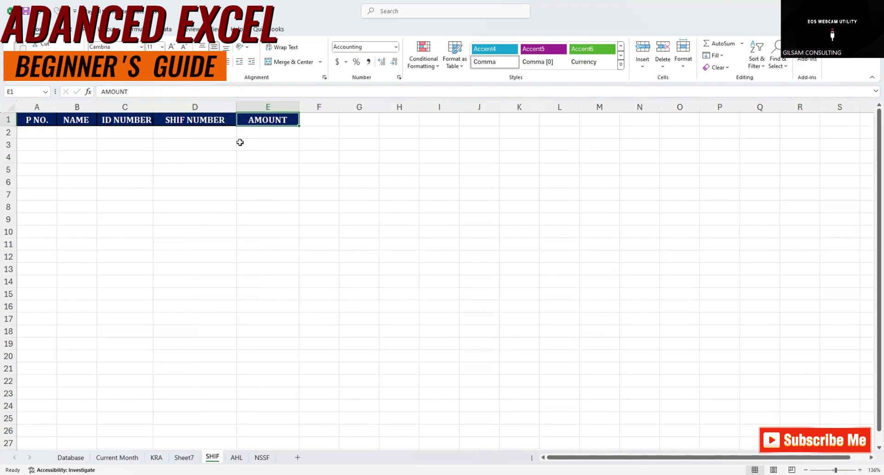
Name the Current Month SHIF column N range CMSHIF.
{"action": "left_click", "coordinate": [278, 169]}
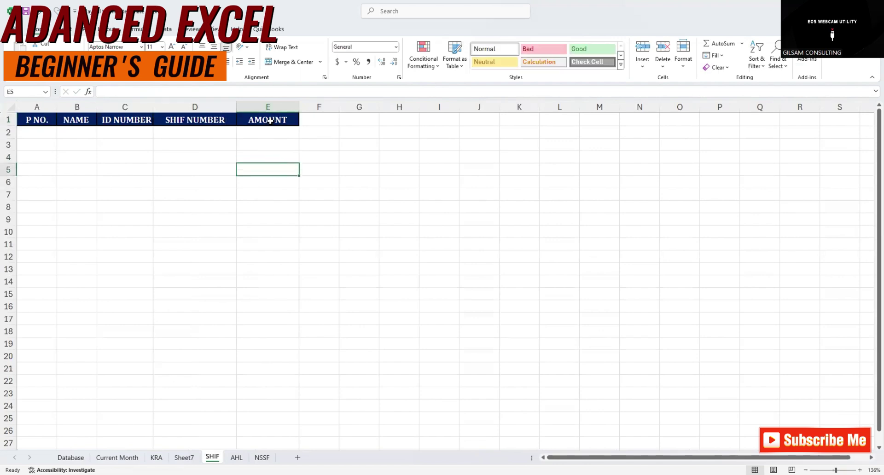
{"action": "left_click", "coordinate": [270, 121]}
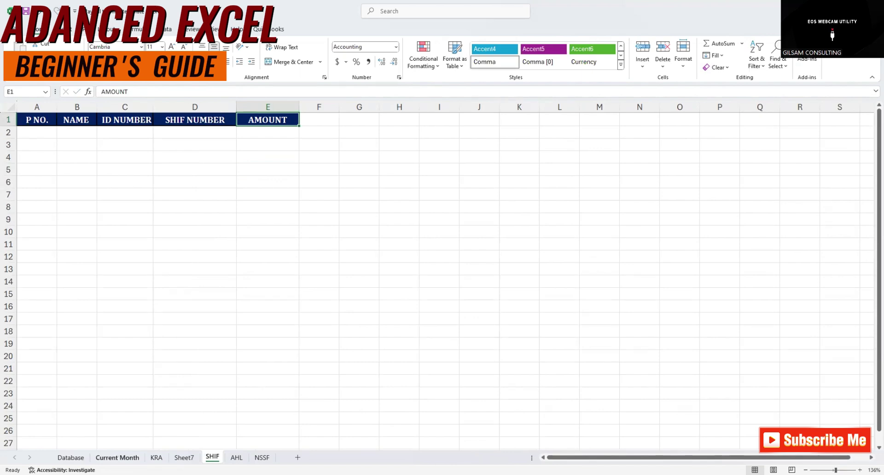
{"action": "left_click", "coordinate": [118, 457]}
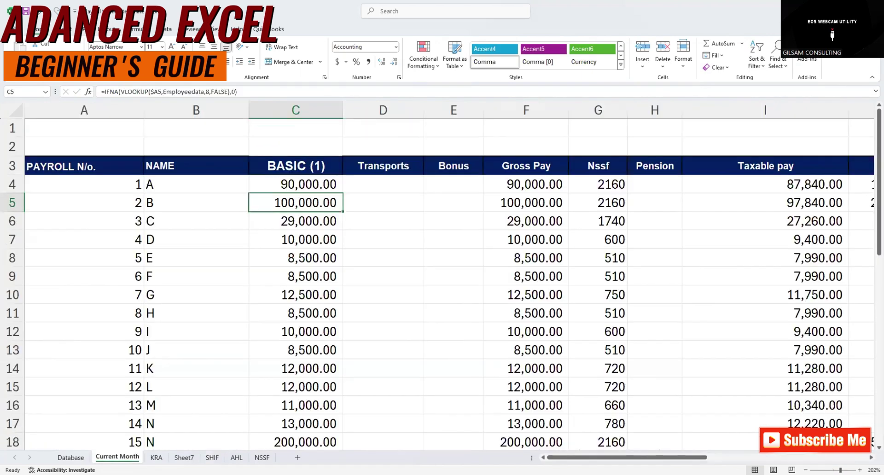
{"action": "left_click_drag", "start_coordinate": [573, 457], "coordinate": [673, 454]}
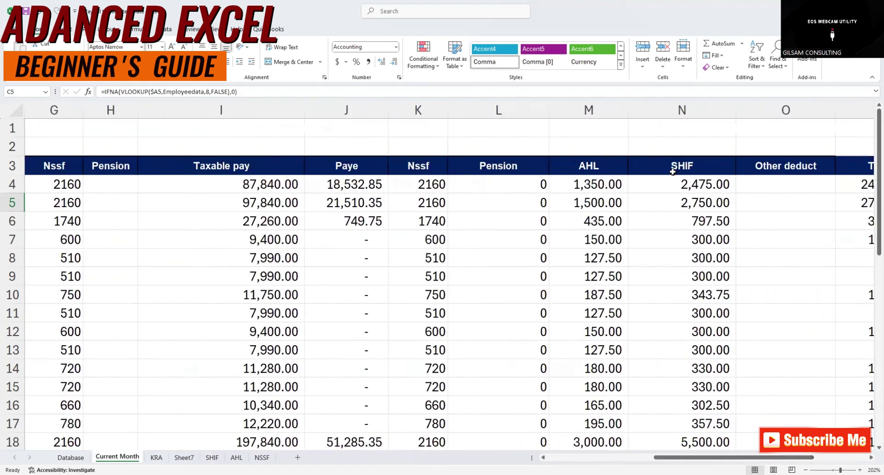
{"action": "left_click", "coordinate": [648, 104]}
{"action": "left_click", "coordinate": [19, 93]}
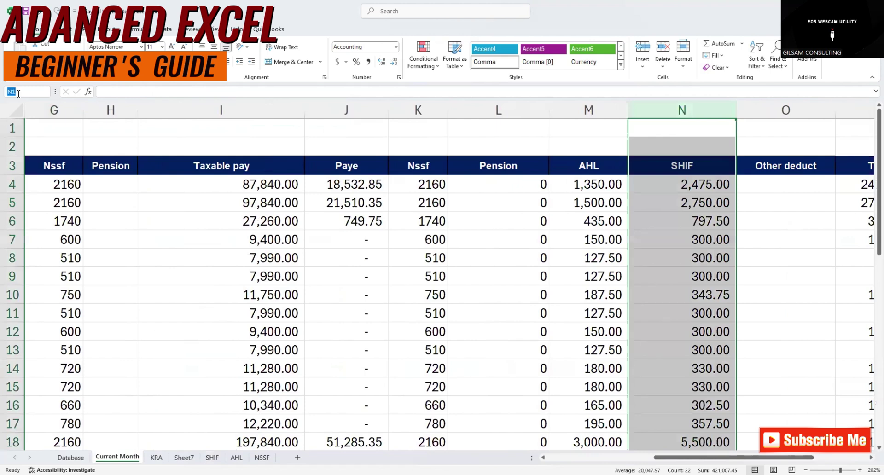
{"action": "type", "text": "c"}
{"action": "key", "text": "Return"}
Look over the Current Month payroll table, checking the I9 taxable pay formula and selecting its columns.
{"action": "left_click", "coordinate": [243, 276]}
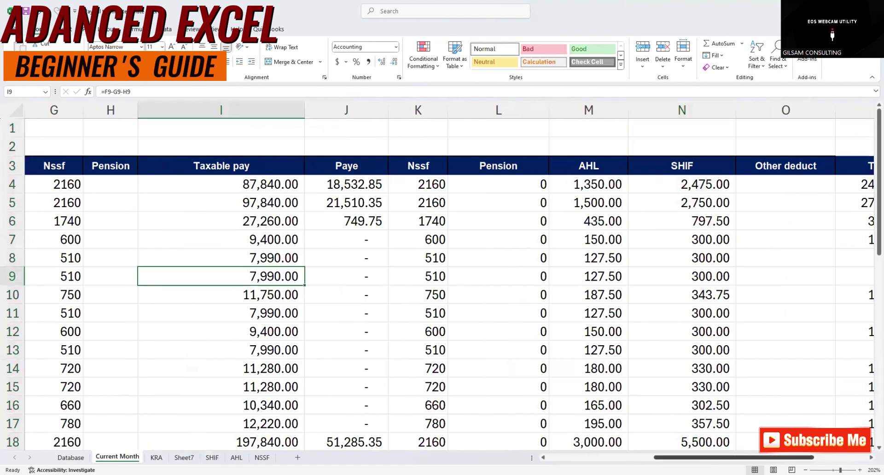
{"action": "left_click", "coordinate": [589, 456]}
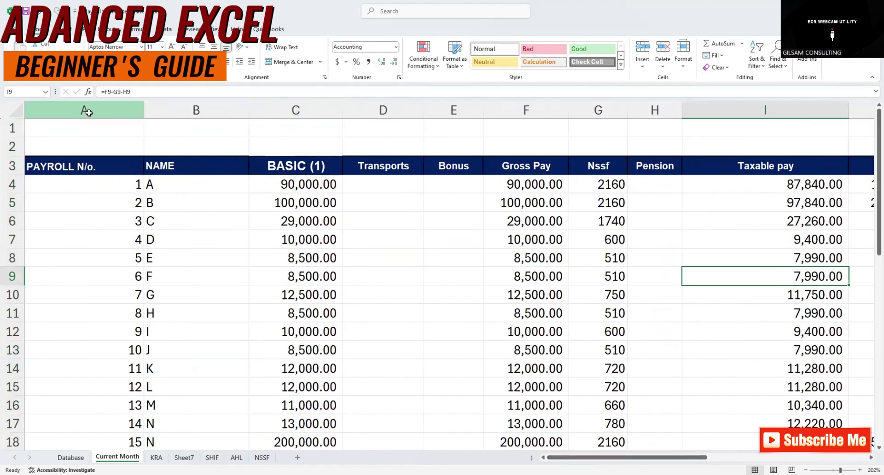
{"action": "left_click", "coordinate": [112, 114]}
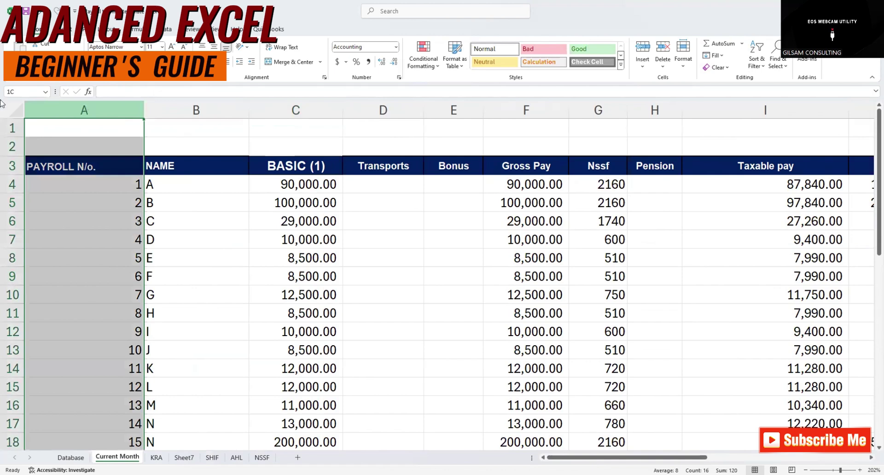
{"action": "key", "text": "ctrl+shift+Right"}
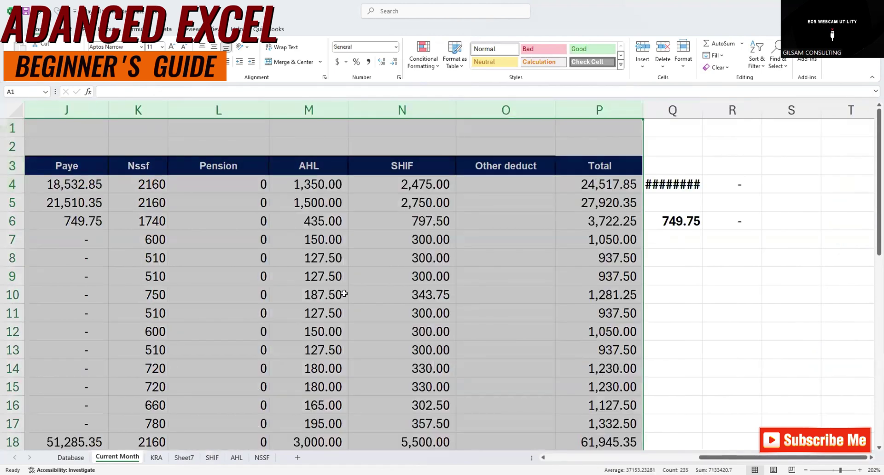
{"action": "left_click_drag", "start_coordinate": [765, 457], "coordinate": [521, 457]}
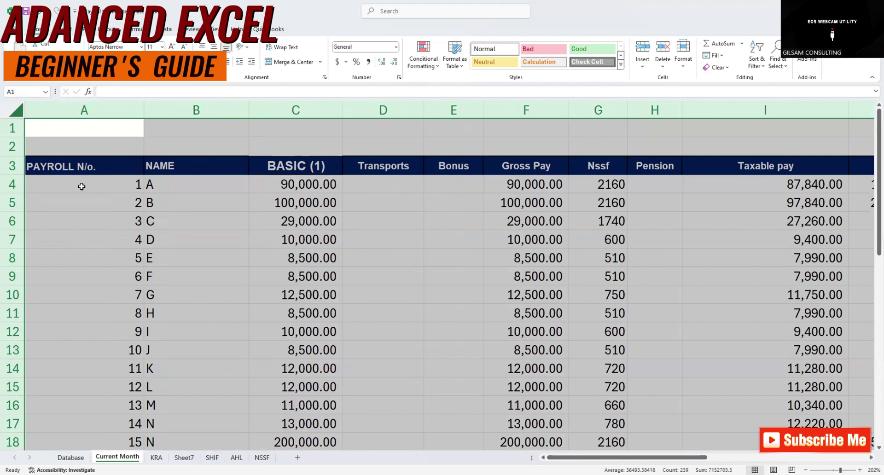
{"action": "left_click", "coordinate": [127, 245]}
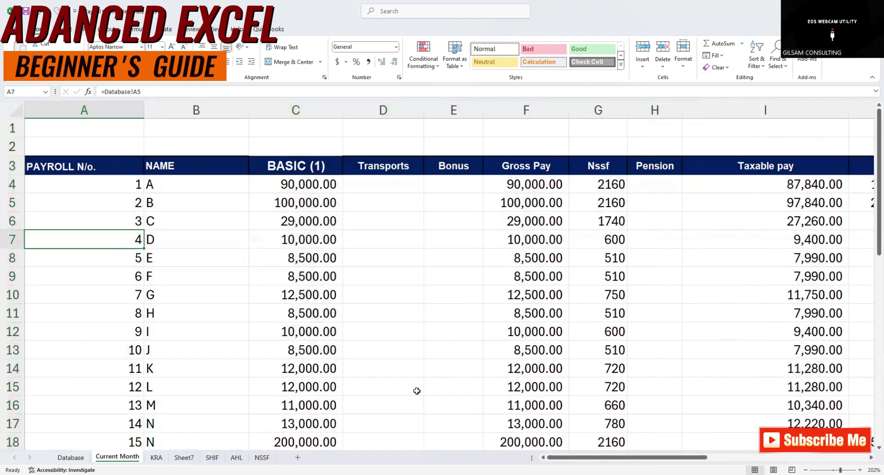
{"action": "left_click", "coordinate": [17, 111]}
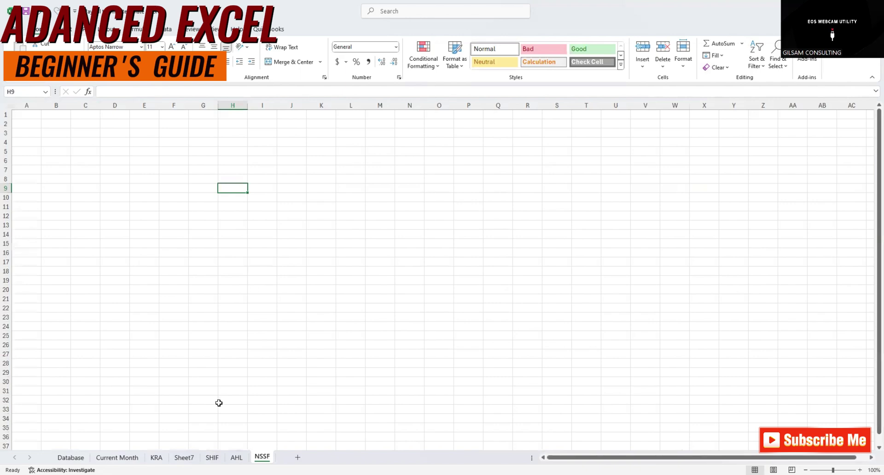
Inspect the KRA sheet's C4 ID NUMBER and E4 AMOUNT lookup formulas.
{"action": "left_click", "coordinate": [156, 458]}
{"action": "left_click", "coordinate": [200, 175]}
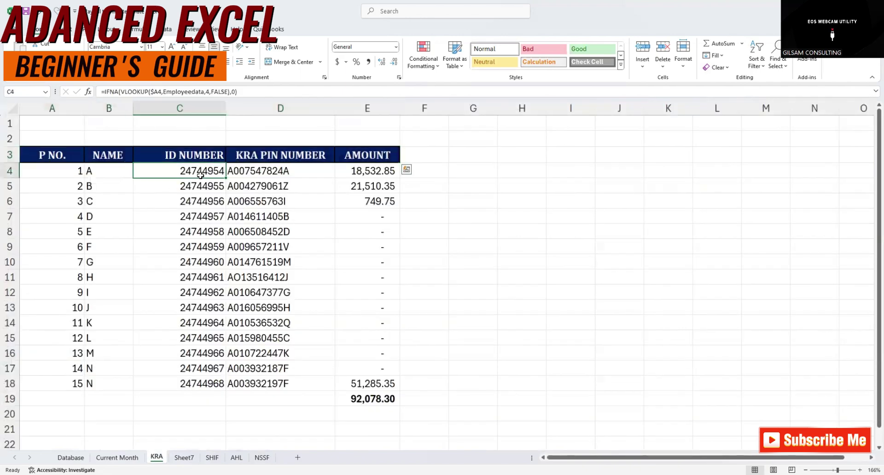
{"action": "left_click", "coordinate": [368, 171]}
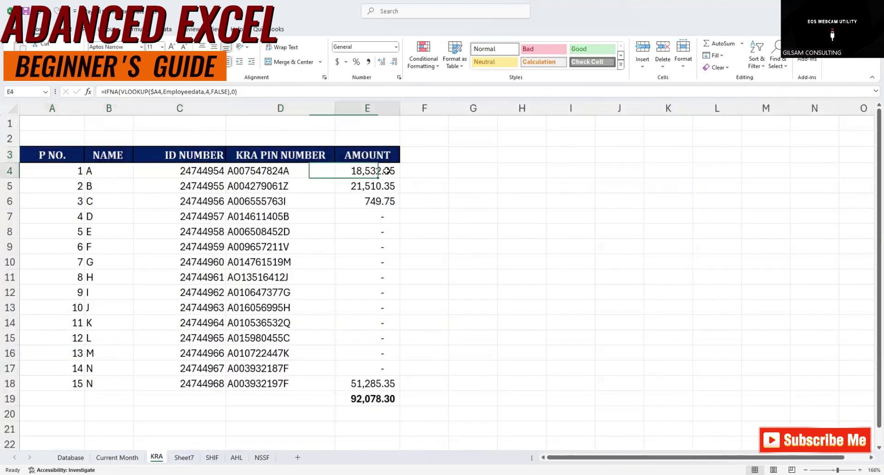
{"action": "left_click", "coordinate": [238, 92]}
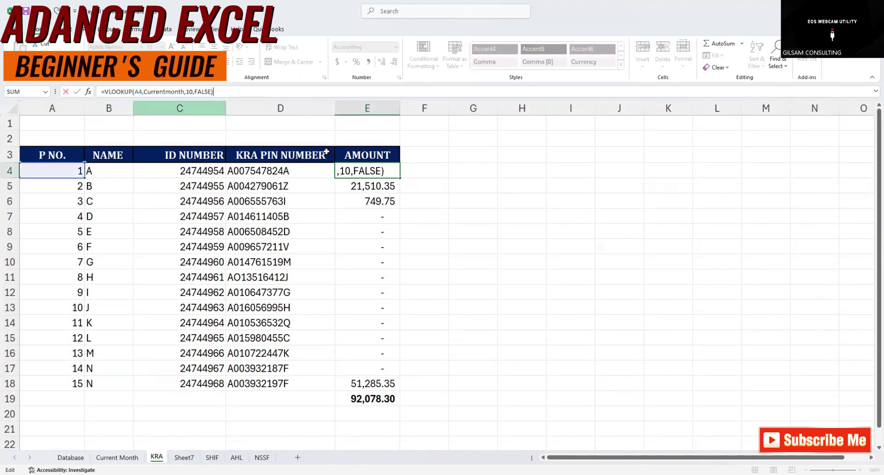
Select the Currentmonth named range from the Name Box list to see its extent.
{"action": "left_click", "coordinate": [120, 458]}
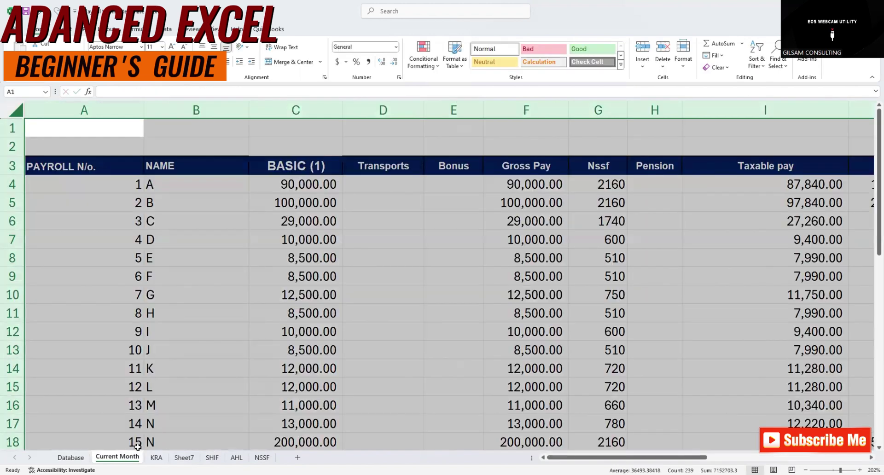
{"action": "left_click", "coordinate": [46, 92]}
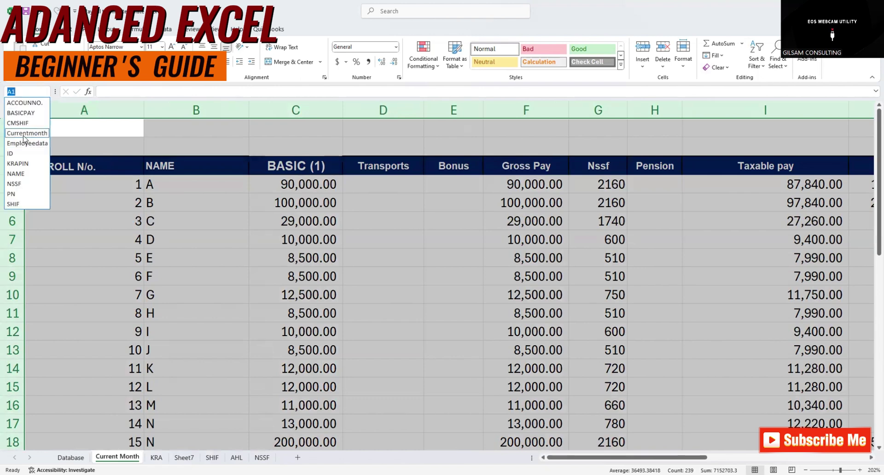
{"action": "left_click", "coordinate": [24, 134]}
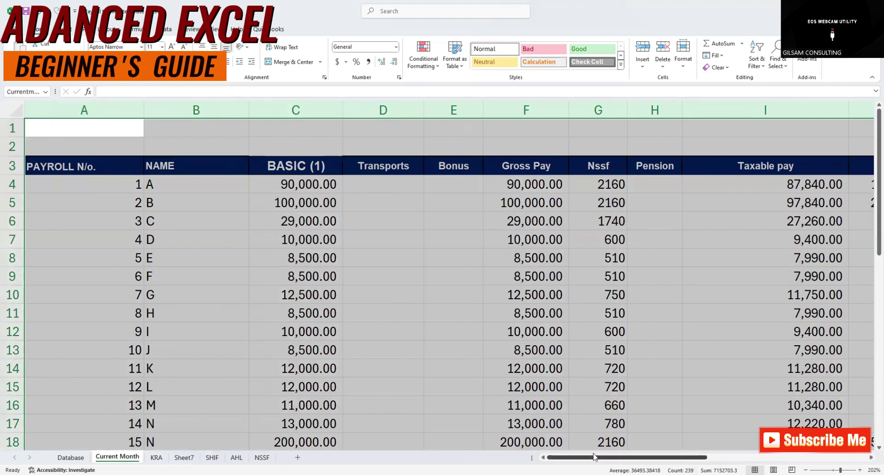
{"action": "left_click_drag", "start_coordinate": [594, 458], "coordinate": [418, 430]}
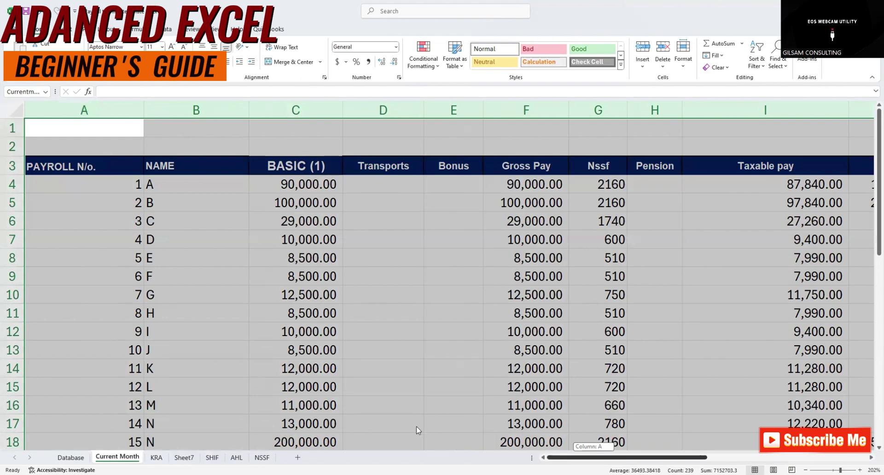
{"action": "left_click", "coordinate": [383, 386]}
{"action": "left_click", "coordinate": [212, 458]}
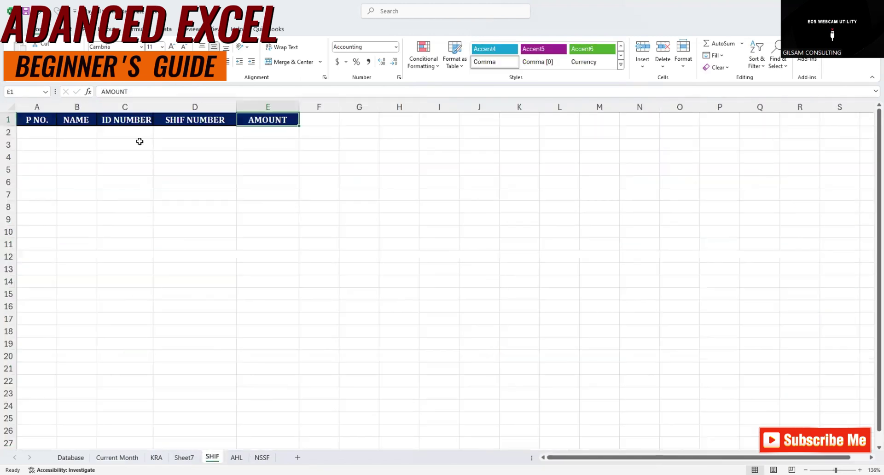
Number P NO. 1–18 in A2:A19 by entering 1 in A2 and filling =A2+1 down.
{"action": "left_click_drag", "start_coordinate": [36, 132], "coordinate": [192, 146]}
{"action": "left_click_drag", "start_coordinate": [125, 194], "coordinate": [76, 195]}
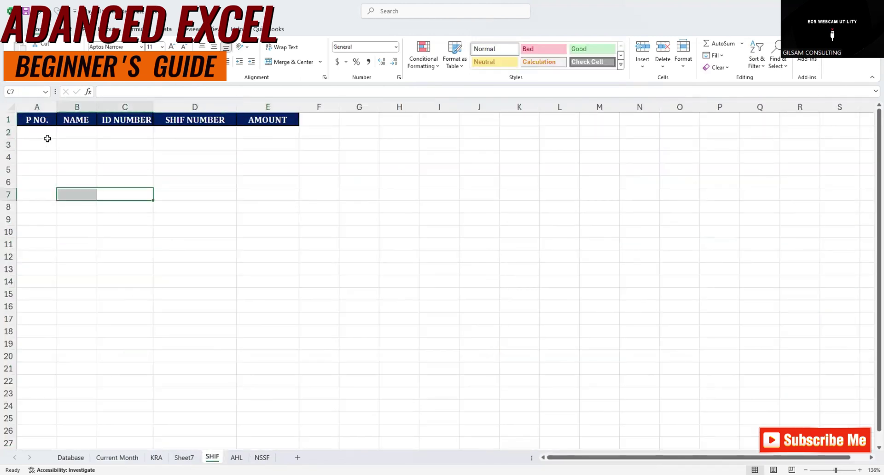
{"action": "left_click", "coordinate": [46, 135]}
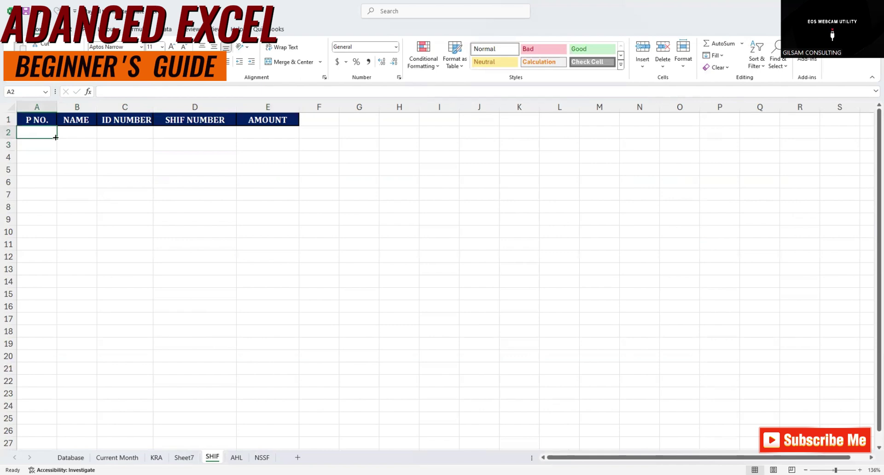
{"action": "type", "text": "1"}
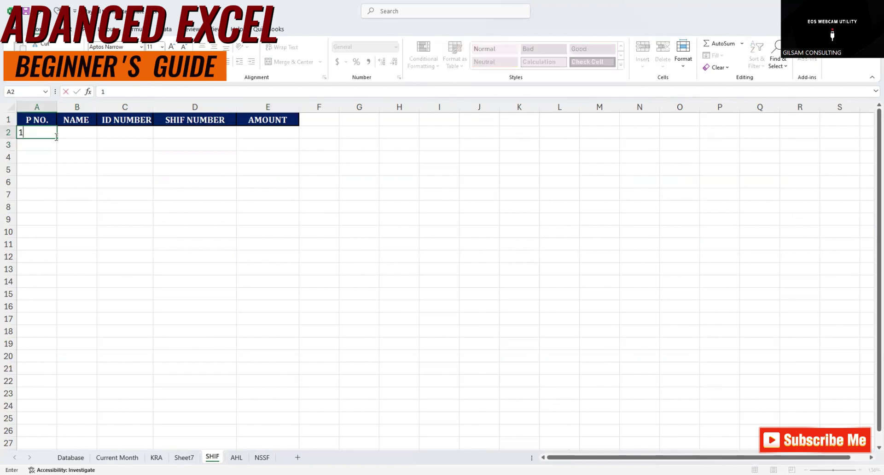
{"action": "key", "text": "Return"}
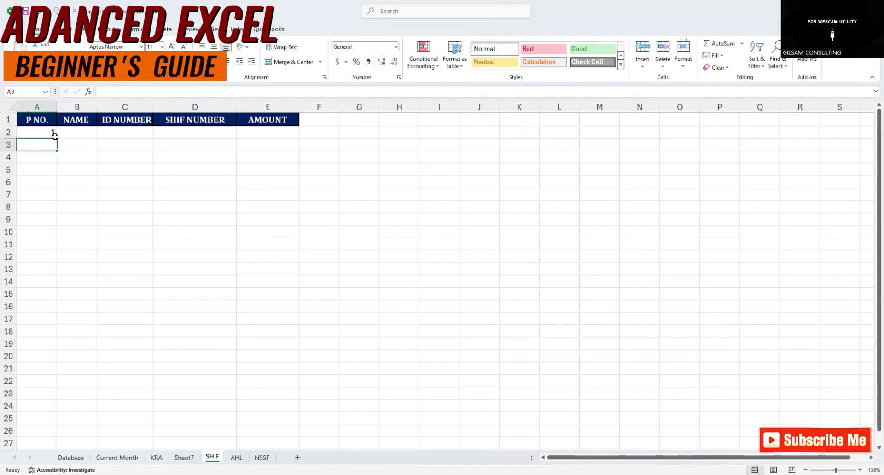
{"action": "type", "text": "="}
{"action": "left_click", "coordinate": [44, 134]}
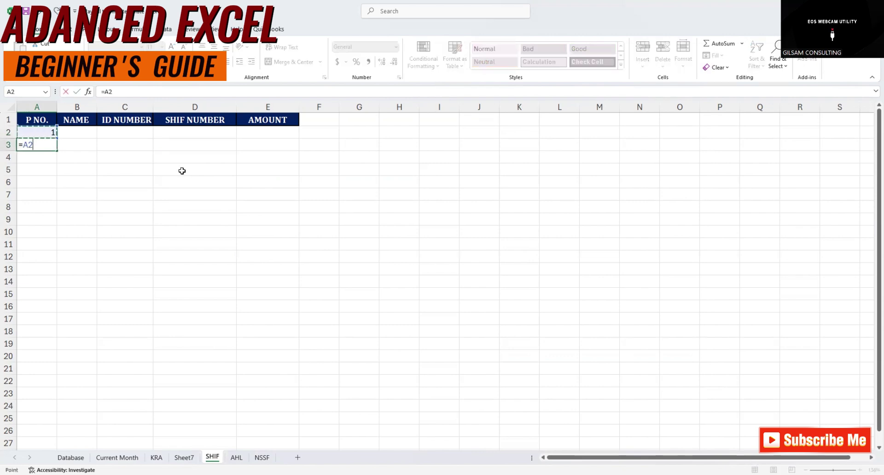
{"action": "type", "text": "+1"}
{"action": "key", "text": "Return"}
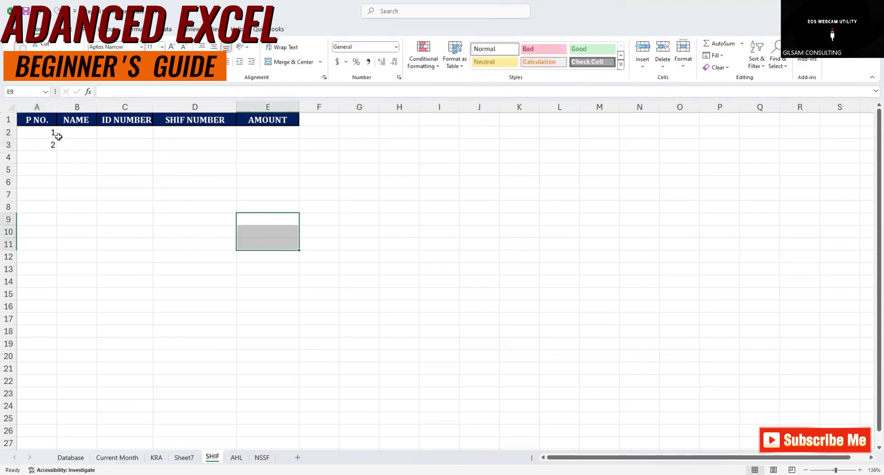
{"action": "left_click", "coordinate": [54, 146]}
{"action": "left_click_drag", "start_coordinate": [56, 150], "coordinate": [274, 354]}
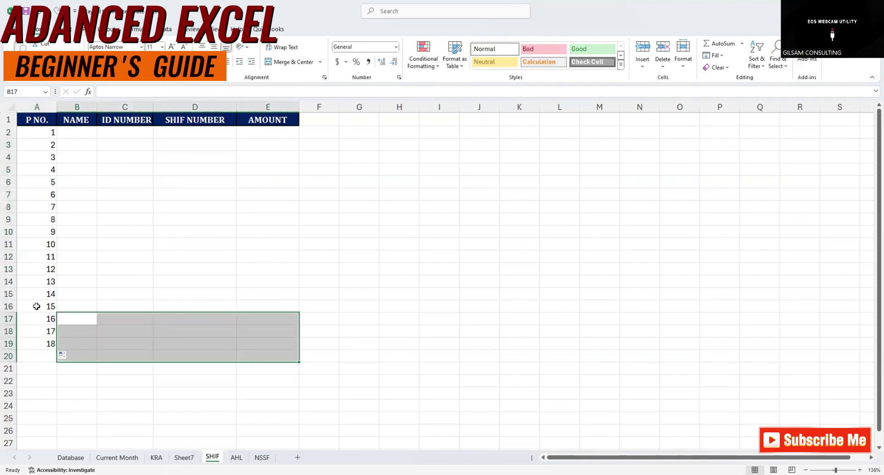
Check the numbering formula in A15 and compare against the top of the KRA sheet's table.
{"action": "left_click_drag", "start_coordinate": [37, 307], "coordinate": [85, 341]}
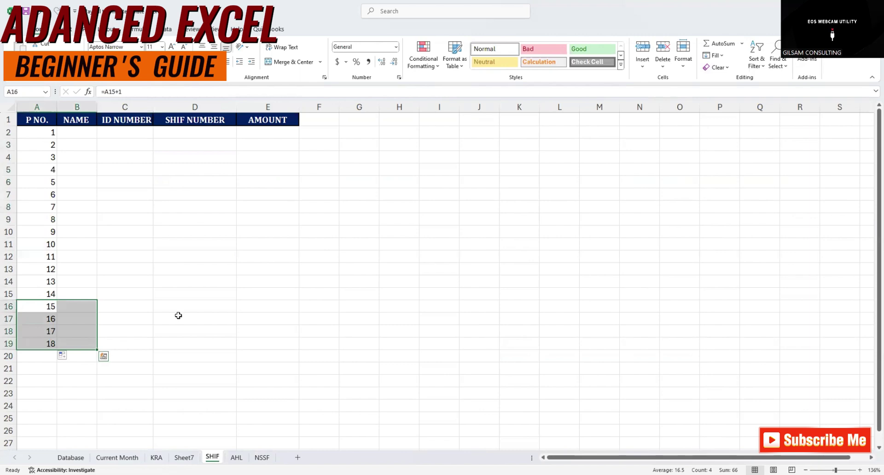
{"action": "left_click", "coordinate": [40, 291]}
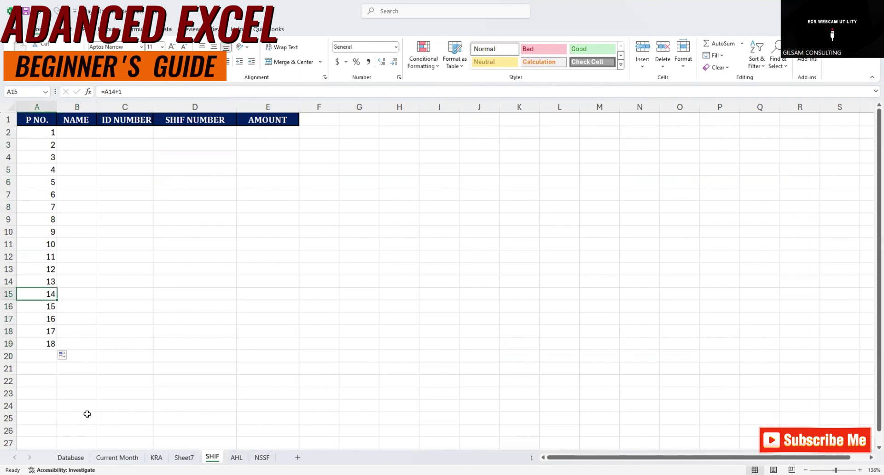
{"action": "left_click", "coordinate": [275, 220]}
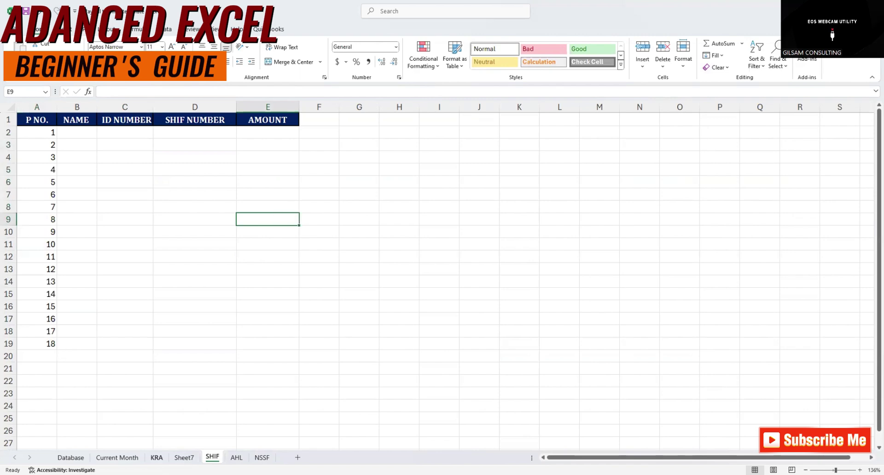
{"action": "left_click", "coordinate": [156, 457]}
{"action": "left_click_drag", "start_coordinate": [69, 154], "coordinate": [271, 218]}
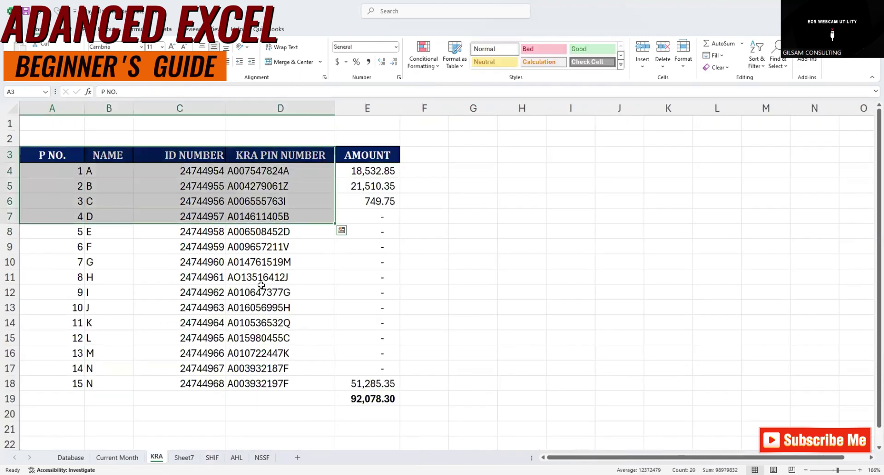
{"action": "left_click", "coordinate": [212, 458]}
{"action": "left_click", "coordinate": [82, 134]}
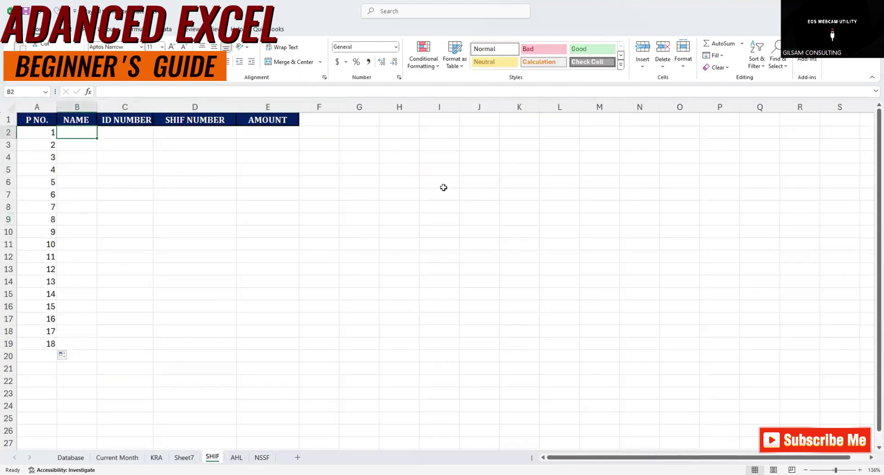
Enter =XLOOKUP(A2,Employeedata,NAME) in B2 via autocomplete; it returns #VALUE!
{"action": "type", "text": "="}
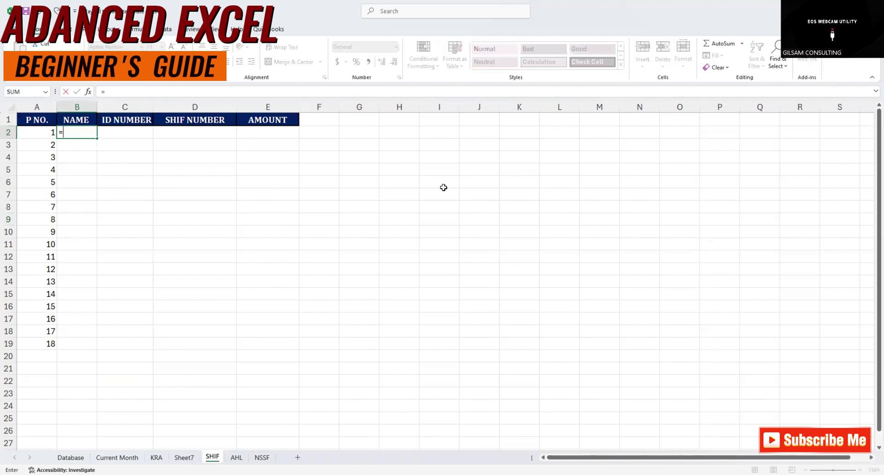
{"action": "type", "text": "XL"}
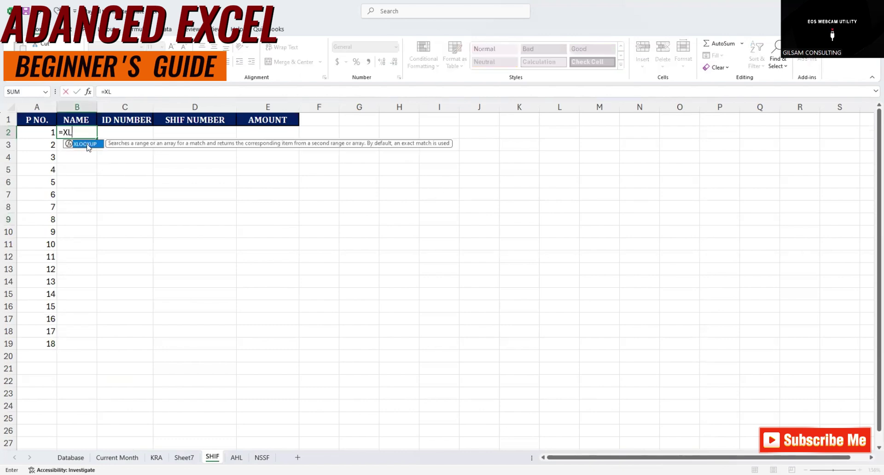
{"action": "double_click", "coordinate": [84, 144]}
{"action": "left_click", "coordinate": [39, 131]}
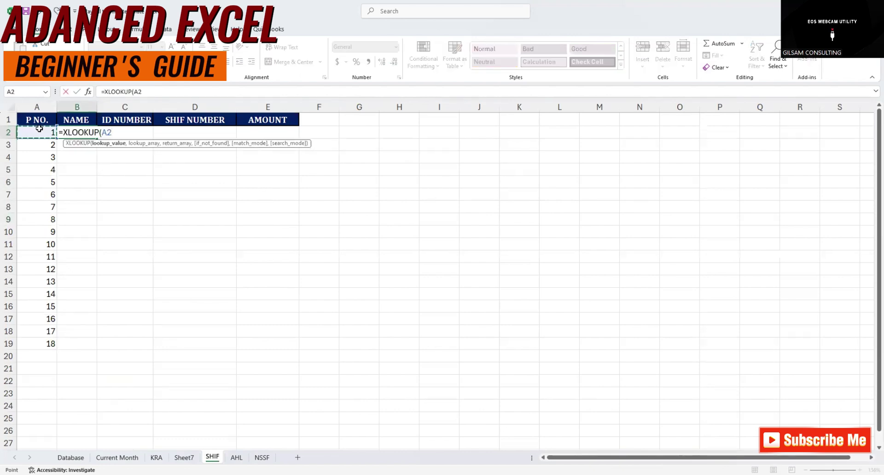
{"action": "type", "text": ","}
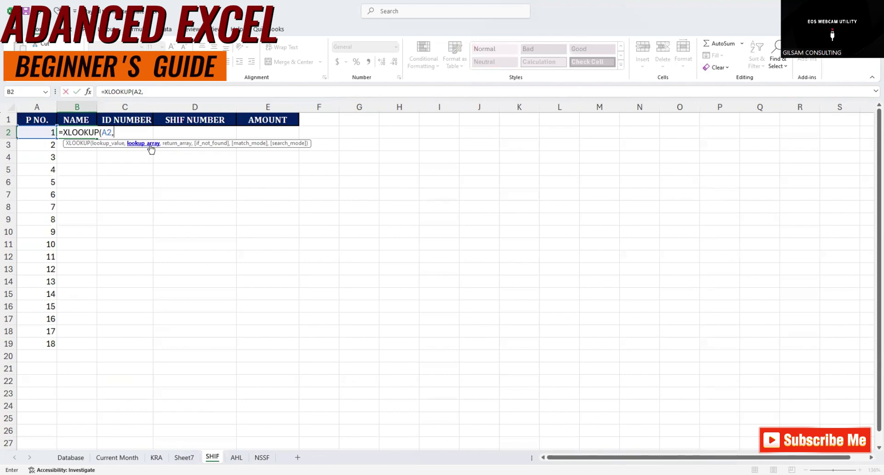
{"action": "type", "text": "EM"}
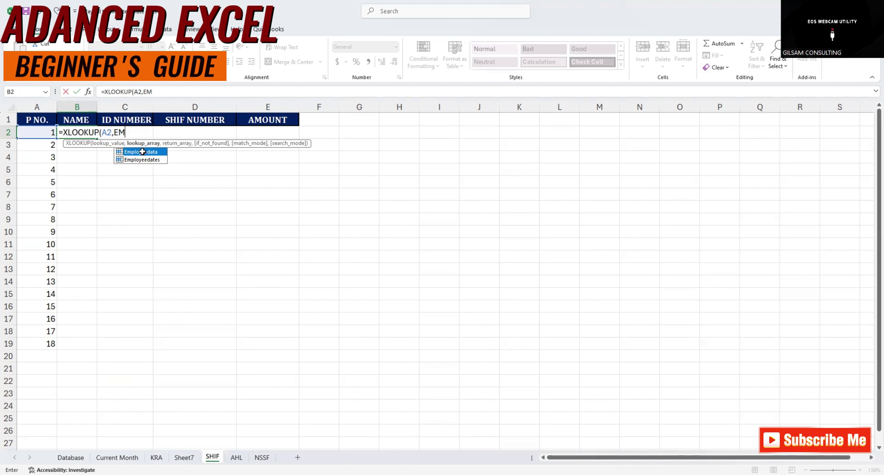
{"action": "double_click", "coordinate": [142, 152]}
{"action": "type", "text": ","}
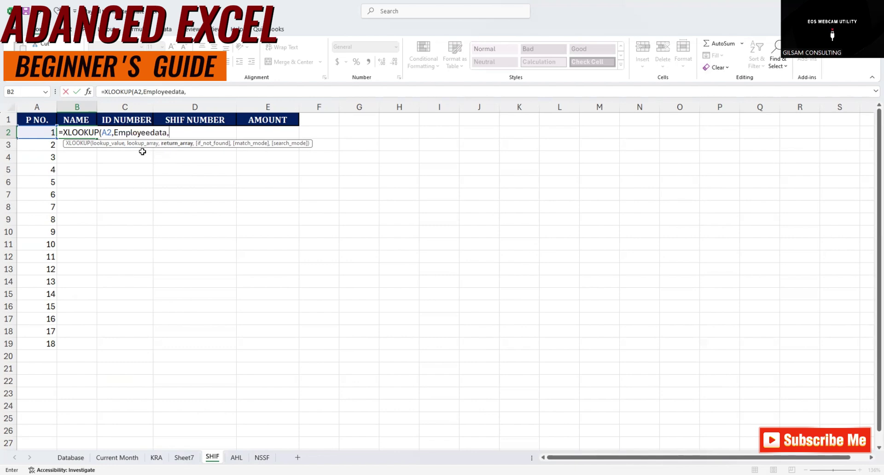
{"action": "type", "text": "NAM"}
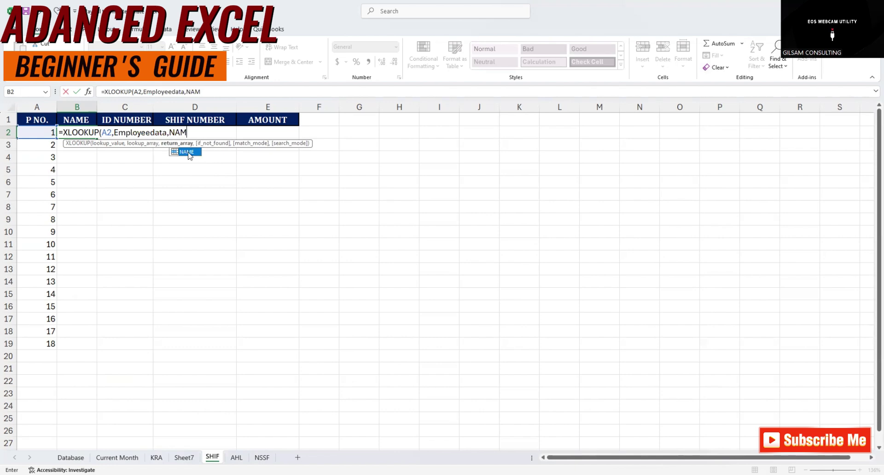
{"action": "double_click", "coordinate": [189, 152]}
{"action": "type", "text": ")"}
{"action": "key", "text": "Return"}
{"action": "left_click", "coordinate": [87, 132]}
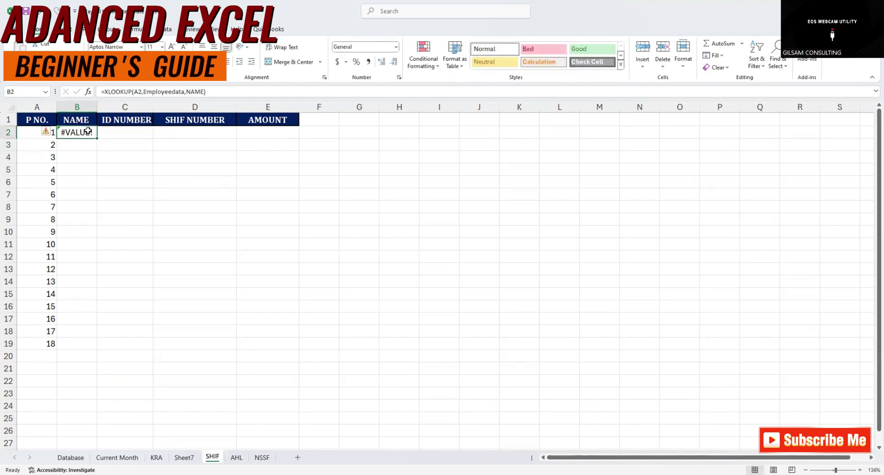
{"action": "left_click", "coordinate": [219, 91]}
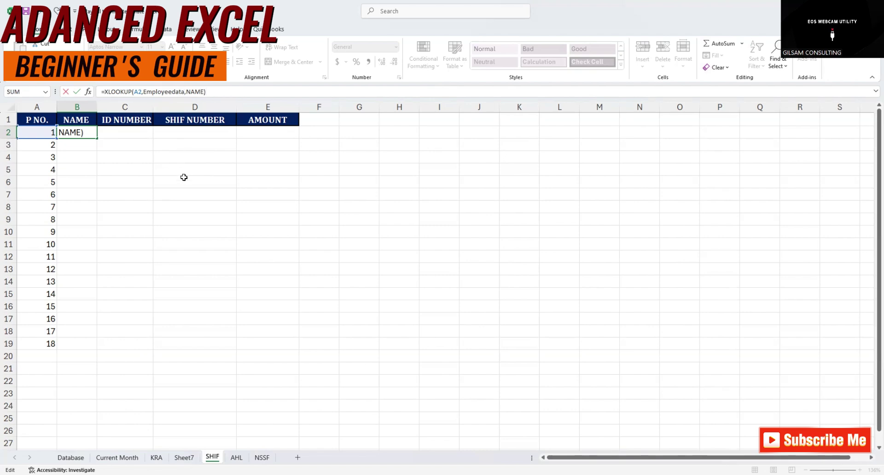
On the Database sheet, check the named ranges and confirm column C is named NAME, then go to AHL.
{"action": "key", "text": "Return"}
{"action": "left_click", "coordinate": [71, 457]}
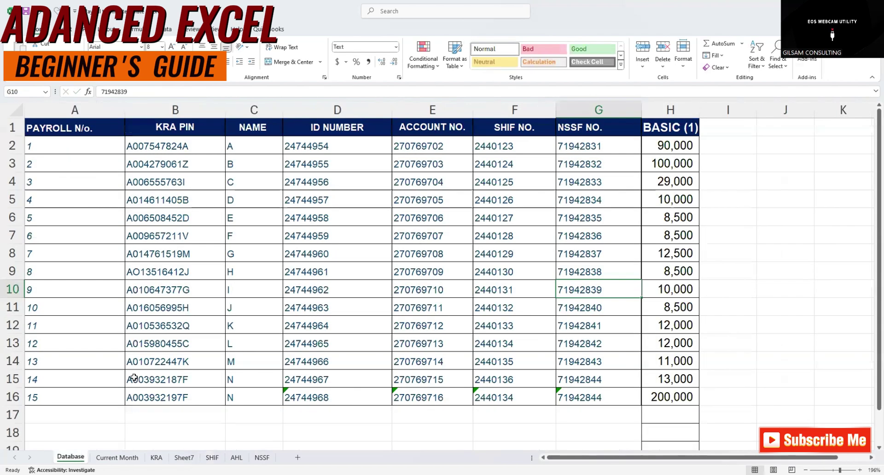
{"action": "left_click", "coordinate": [85, 114]}
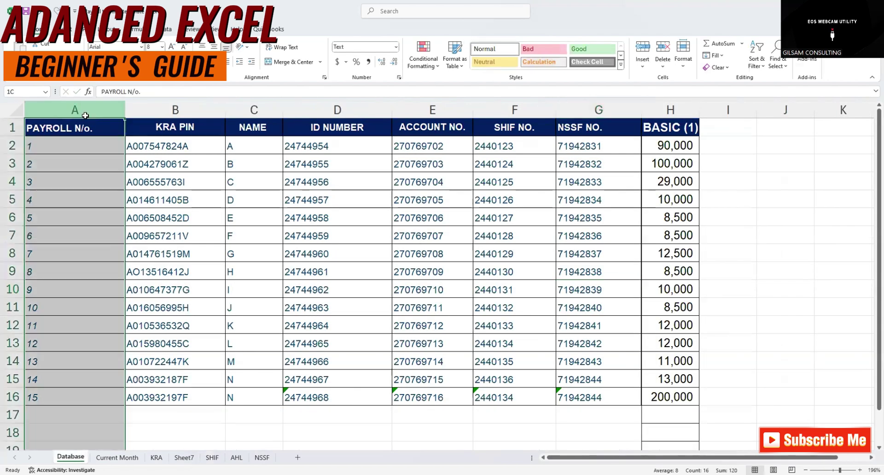
{"action": "key", "text": "ctrl+shift+Right"}
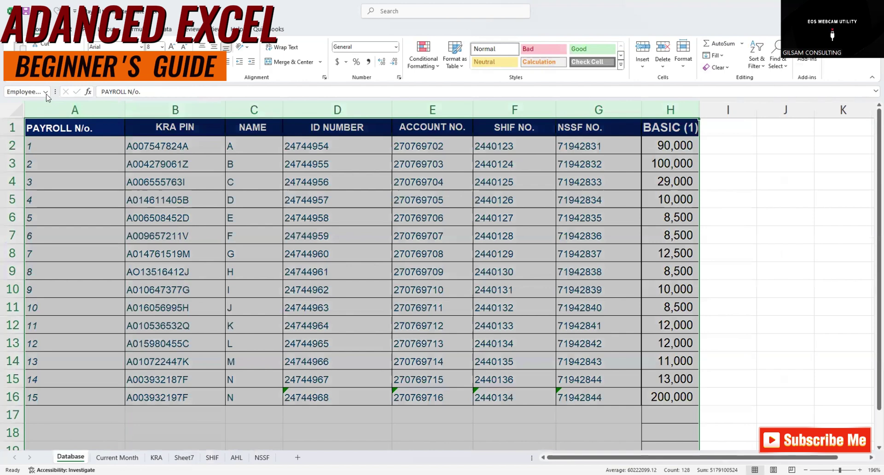
{"action": "left_click", "coordinate": [46, 92]}
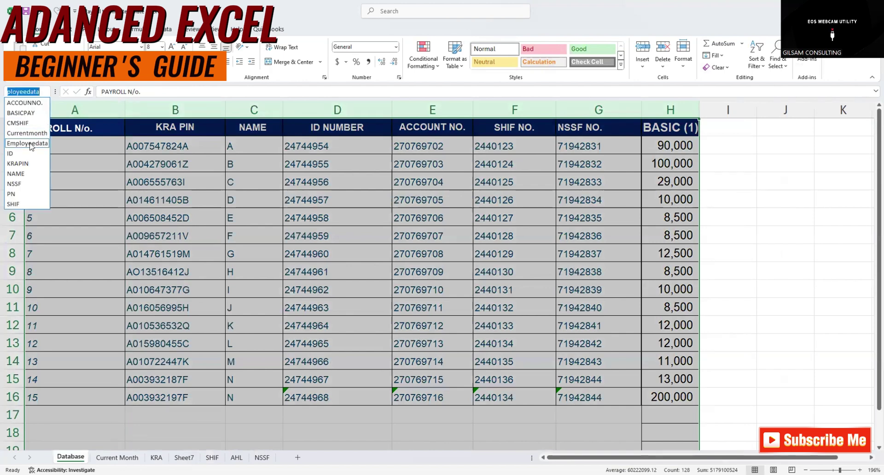
{"action": "left_click", "coordinate": [256, 180]}
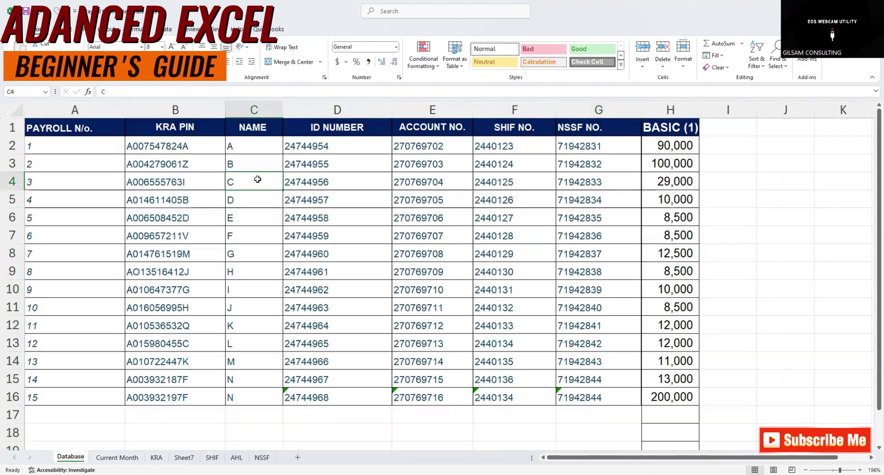
{"action": "left_click", "coordinate": [265, 105]}
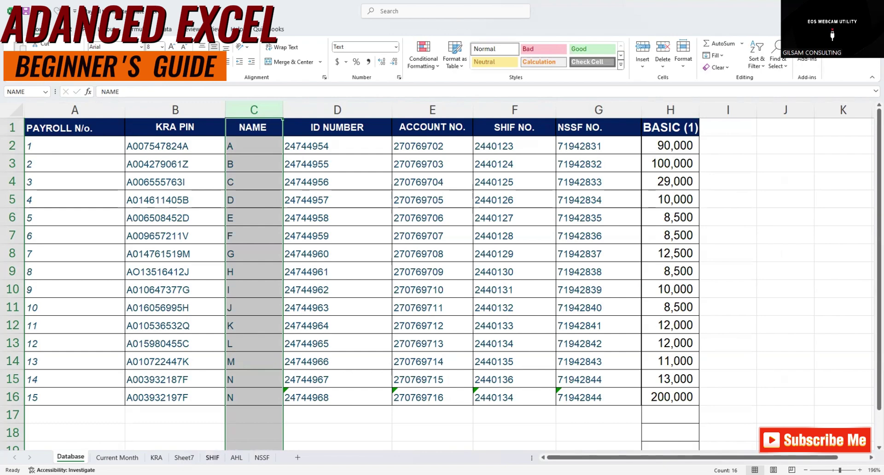
{"action": "left_click", "coordinate": [235, 458]}
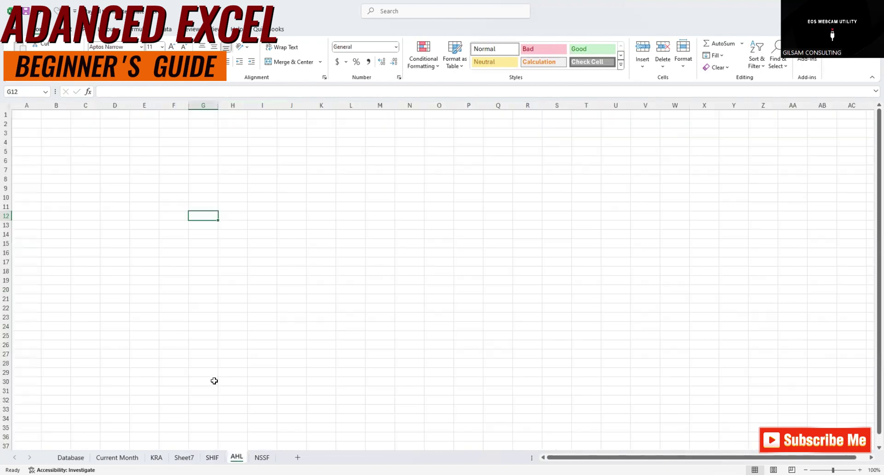
Delete the #VALUE! XLOOKUP formula from SHIF cell B2, leaving it empty.
{"action": "left_click", "coordinate": [212, 458]}
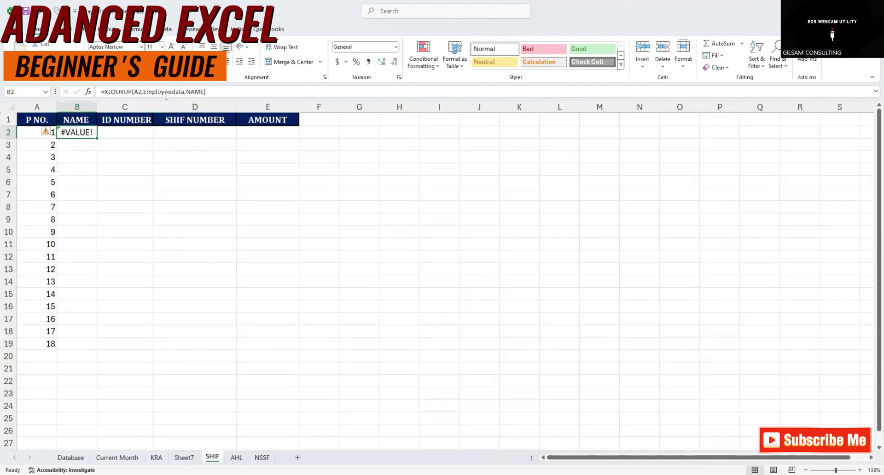
{"action": "left_click", "coordinate": [220, 89]}
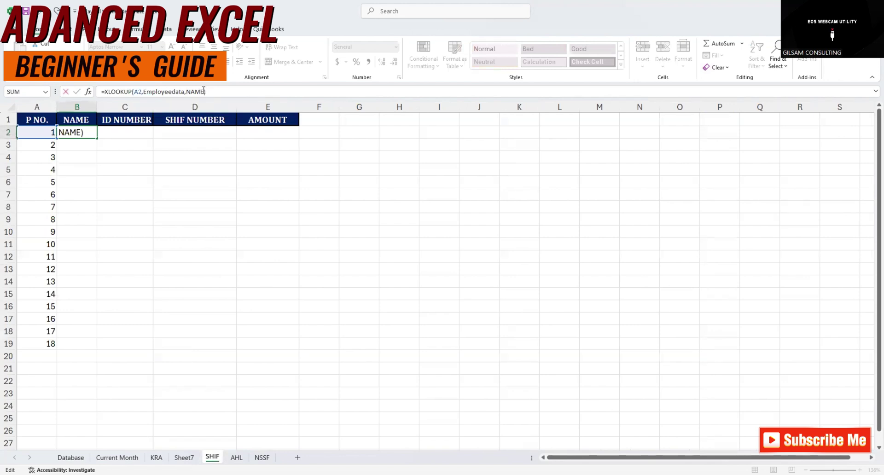
{"action": "left_click", "coordinate": [326, 236]}
{"action": "left_click", "coordinate": [81, 131]}
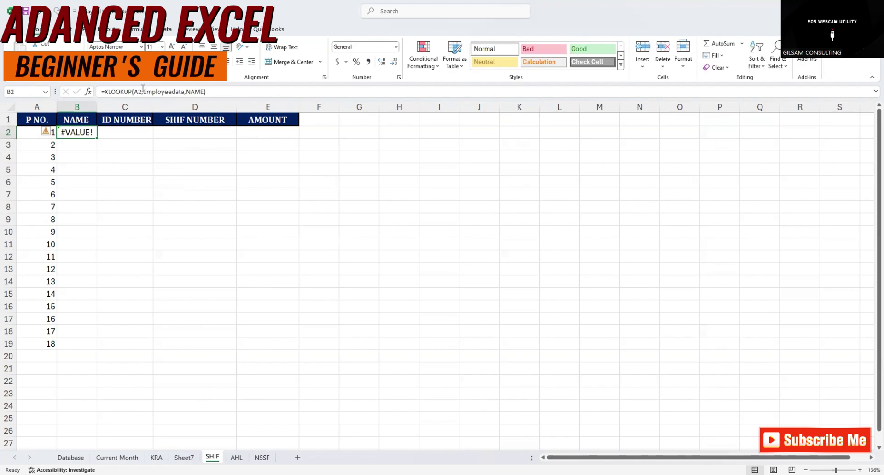
{"action": "left_click", "coordinate": [118, 457]}
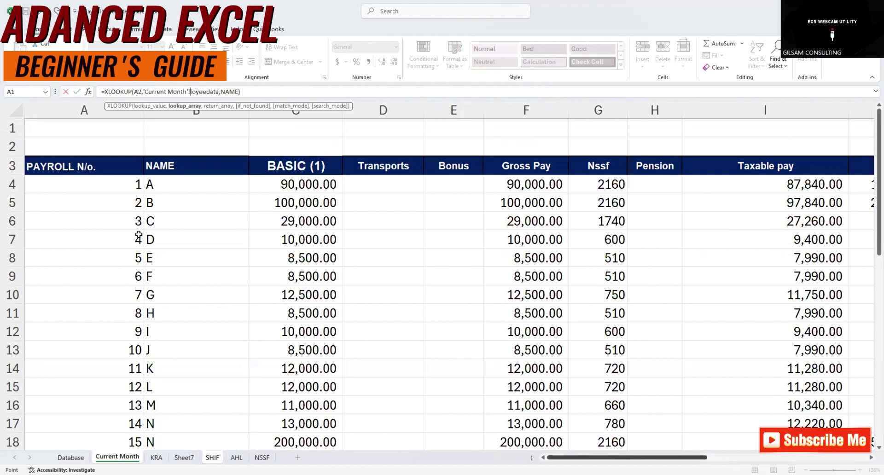
{"action": "left_click", "coordinate": [104, 114]}
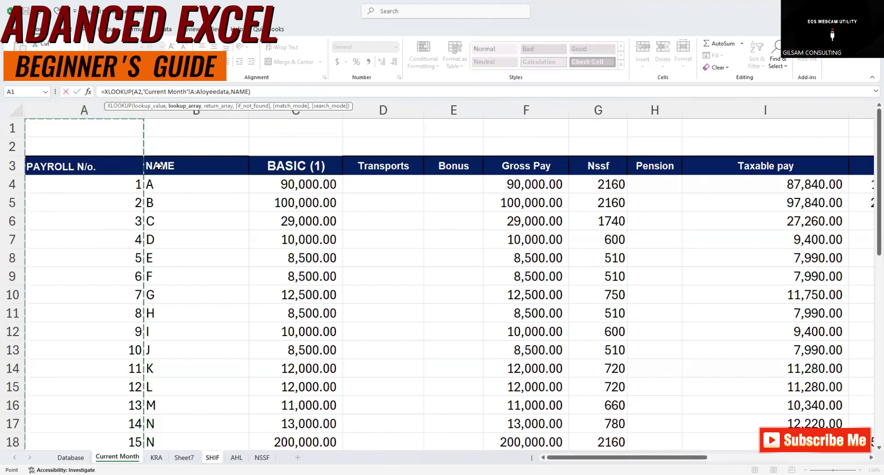
{"action": "left_click_drag", "start_coordinate": [251, 91], "coordinate": [59, 112]}
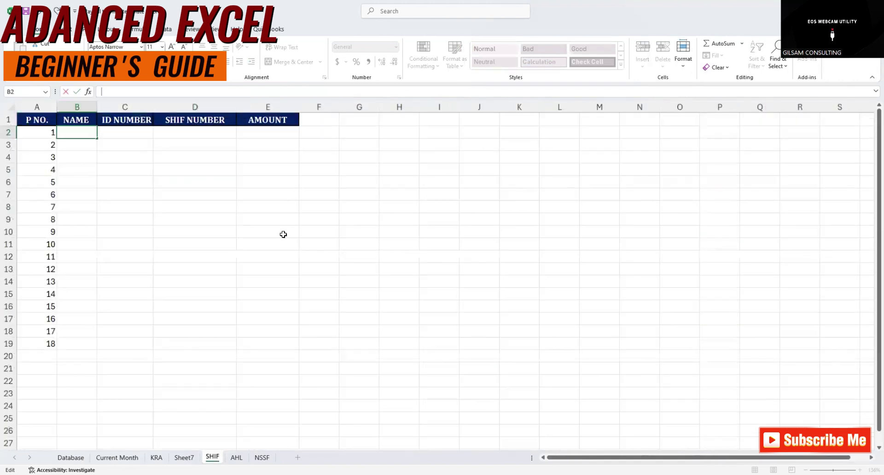
{"action": "left_click", "coordinate": [281, 232]}
Enter =XLOOKUP(A2,PN,NAME) in B2 so it returns name A, and close the Help pane.
{"action": "left_click", "coordinate": [90, 133]}
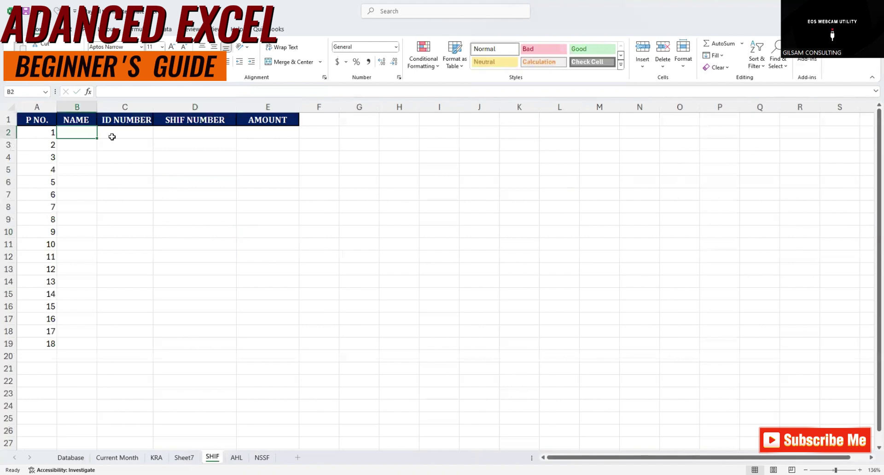
{"action": "type", "text": "="}
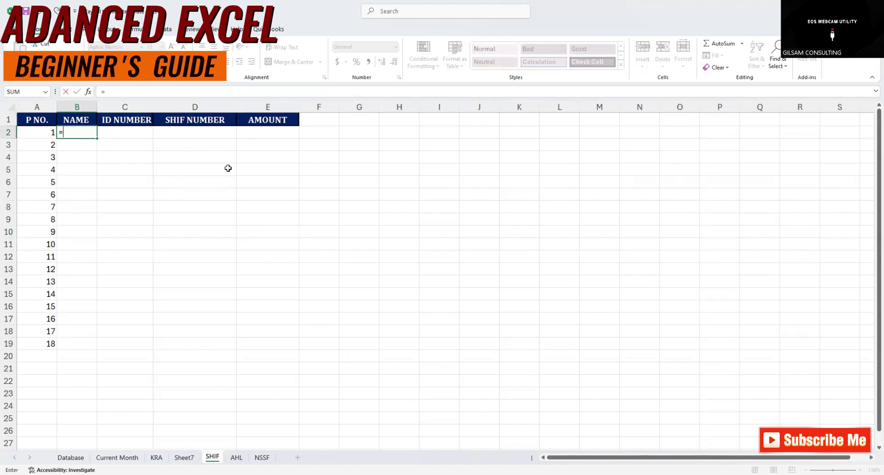
{"action": "type", "text": "XL"}
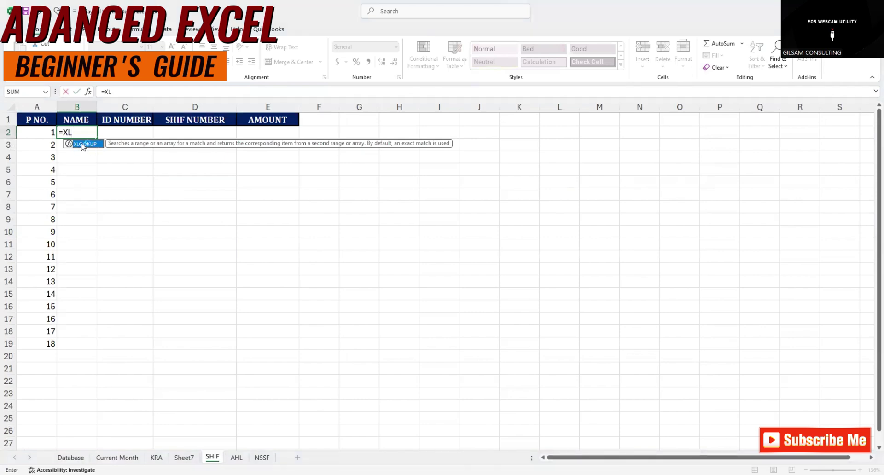
{"action": "double_click", "coordinate": [90, 145]}
{"action": "left_click", "coordinate": [44, 132]}
{"action": "type", "text": ","}
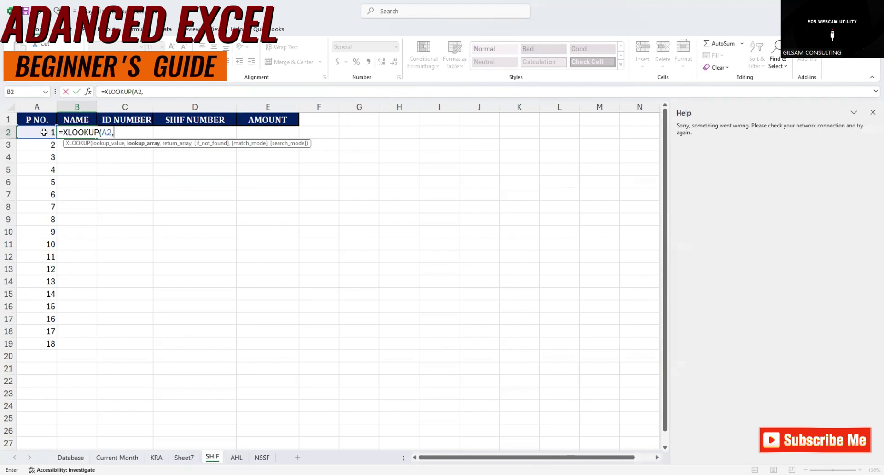
{"action": "type", "text": "P"}
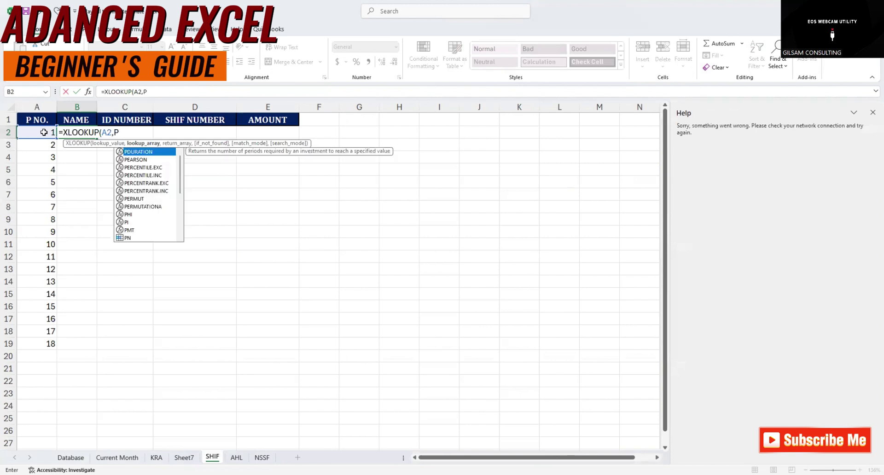
{"action": "type", "text": "N"}
{"action": "double_click", "coordinate": [127, 152]}
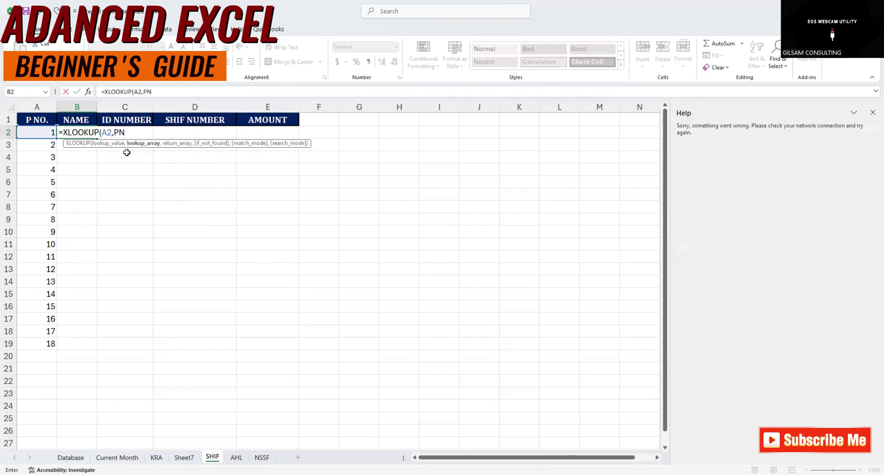
{"action": "type", "text": ","}
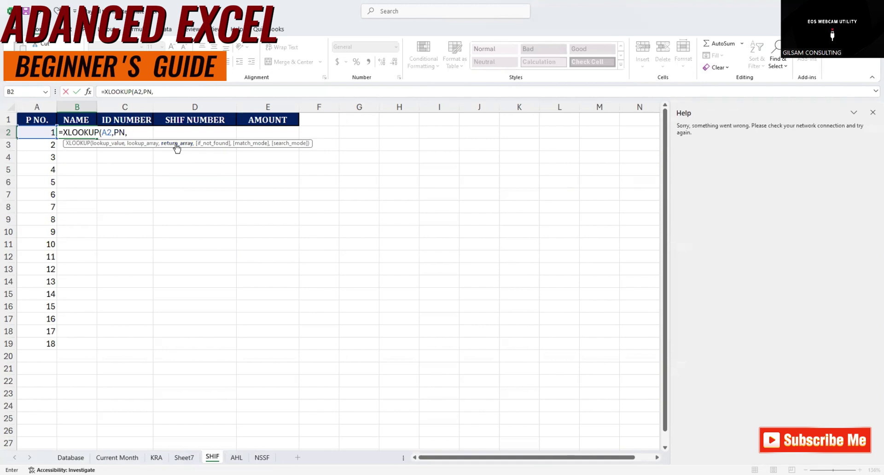
{"action": "type", "text": "NAM"}
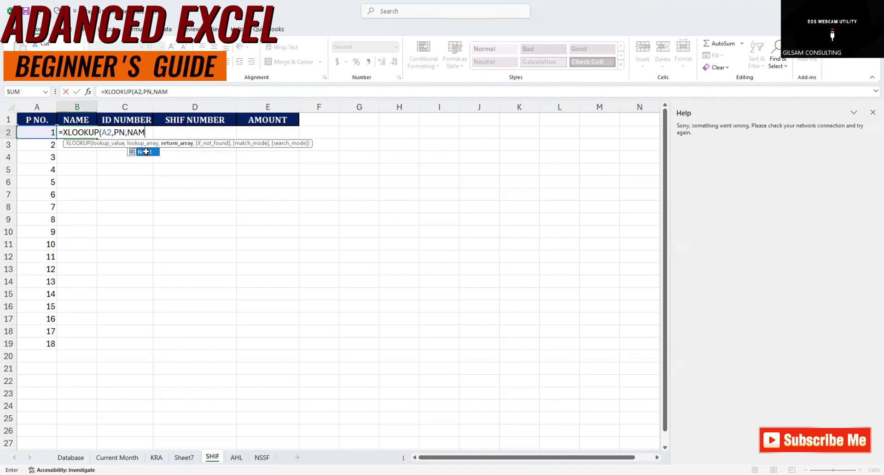
{"action": "double_click", "coordinate": [146, 152]}
{"action": "type", "text": ")"}
{"action": "key", "text": "Return"}
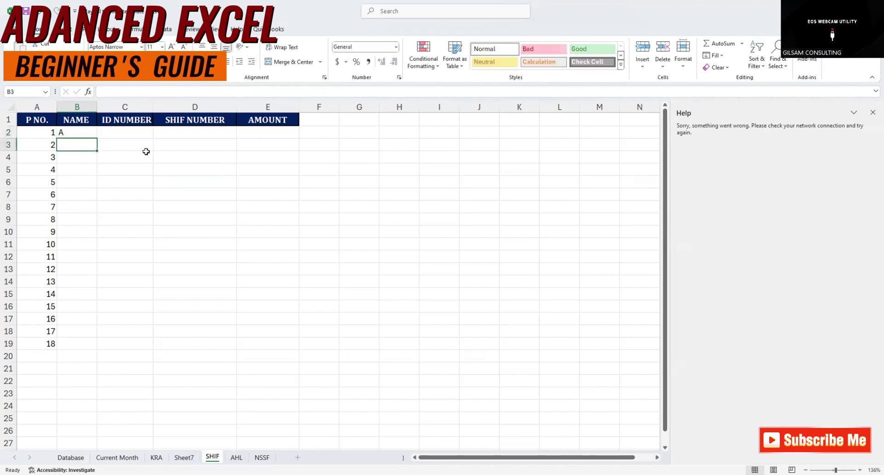
{"action": "left_click", "coordinate": [873, 114]}
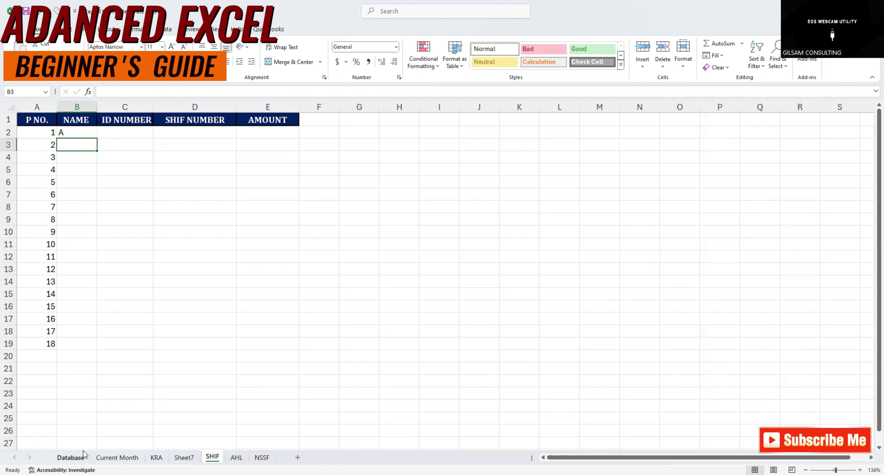
Copy the B2 XLOOKUP down to B19 and select A17:B19 holding the three #N/A results.
{"action": "left_click", "coordinate": [80, 132]}
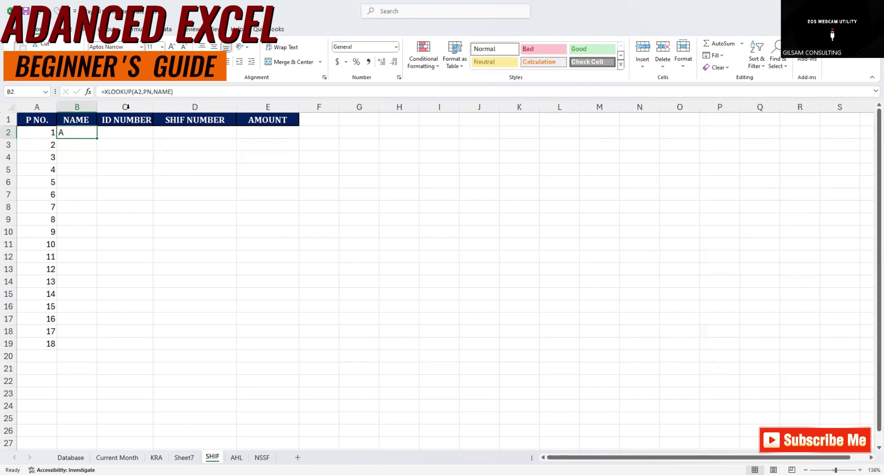
{"action": "left_click", "coordinate": [183, 91]}
{"action": "left_click", "coordinate": [158, 171]}
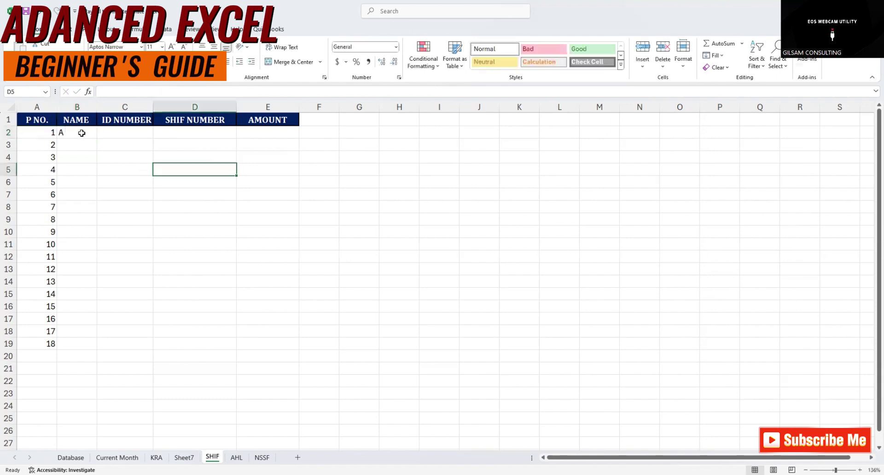
{"action": "left_click", "coordinate": [81, 133]}
{"action": "double_click", "coordinate": [97, 138]}
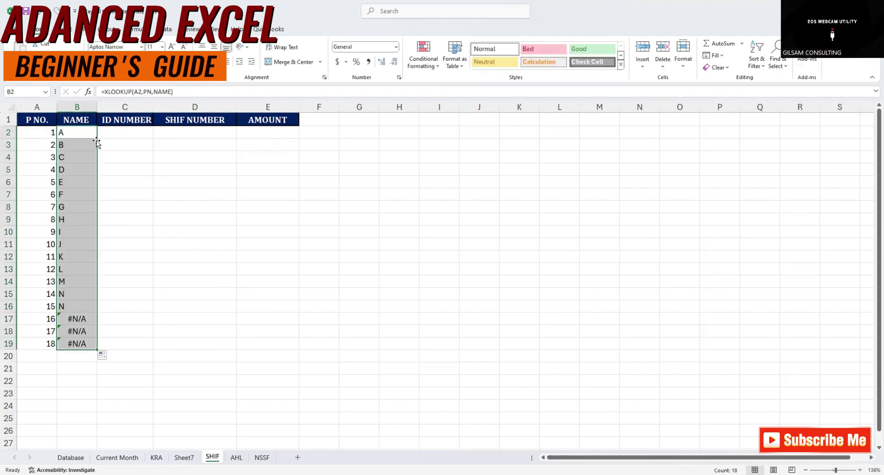
{"action": "left_click", "coordinate": [74, 318]}
{"action": "left_click", "coordinate": [74, 342], "text": "shift"}
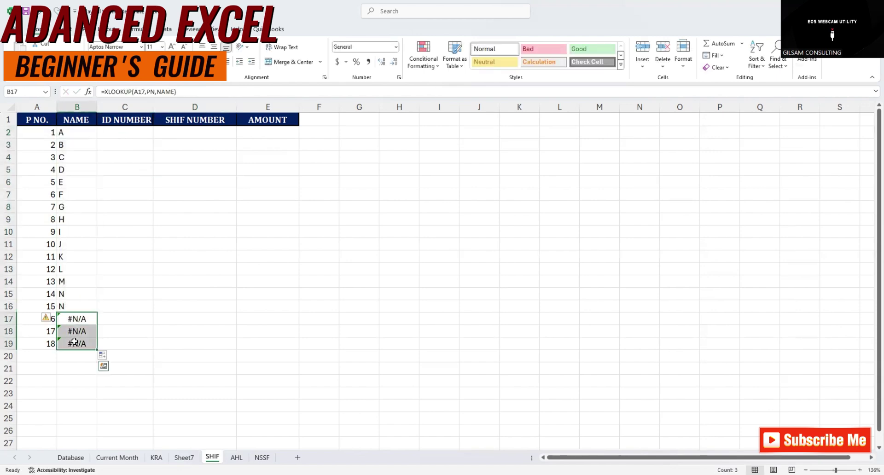
{"action": "left_click_drag", "start_coordinate": [25, 317], "coordinate": [82, 343]}
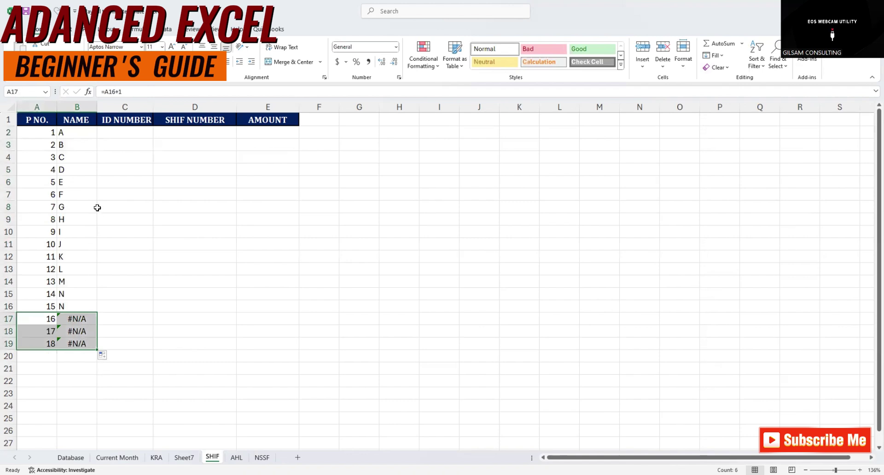
{"action": "left_click", "coordinate": [347, 129]}
Type the reminder note IFNA into cell G2 beside the SHIF table.
{"action": "type", "text": "IFNA"}
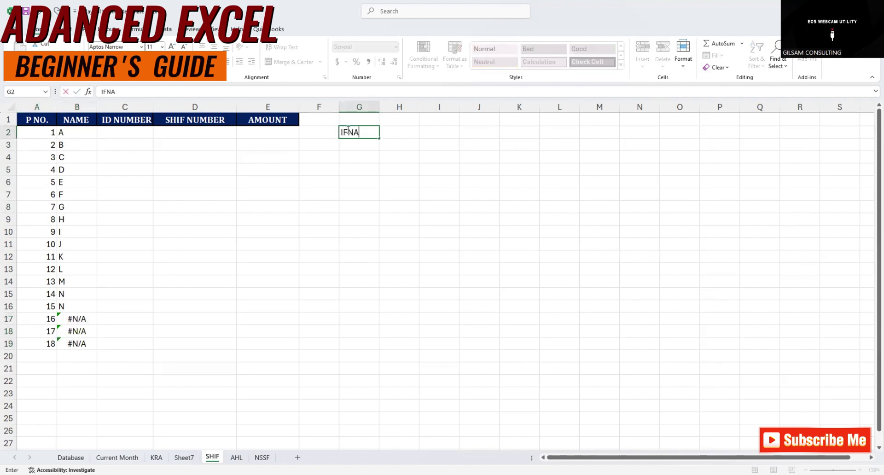
{"action": "left_click", "coordinate": [362, 168]}
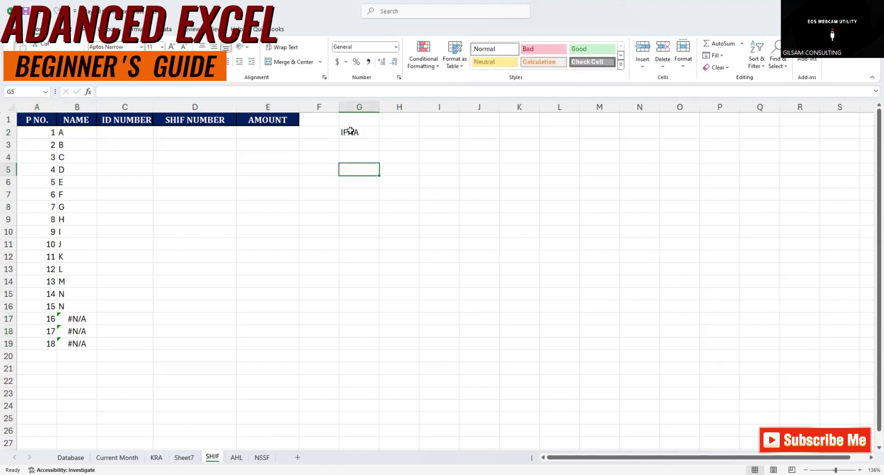
{"action": "left_click", "coordinate": [354, 134]}
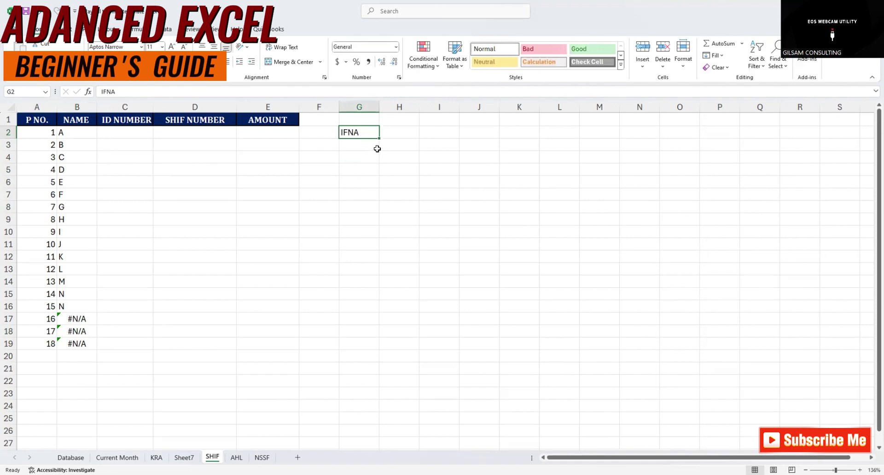
{"action": "left_click", "coordinate": [439, 173]}
{"action": "left_click", "coordinate": [350, 133]}
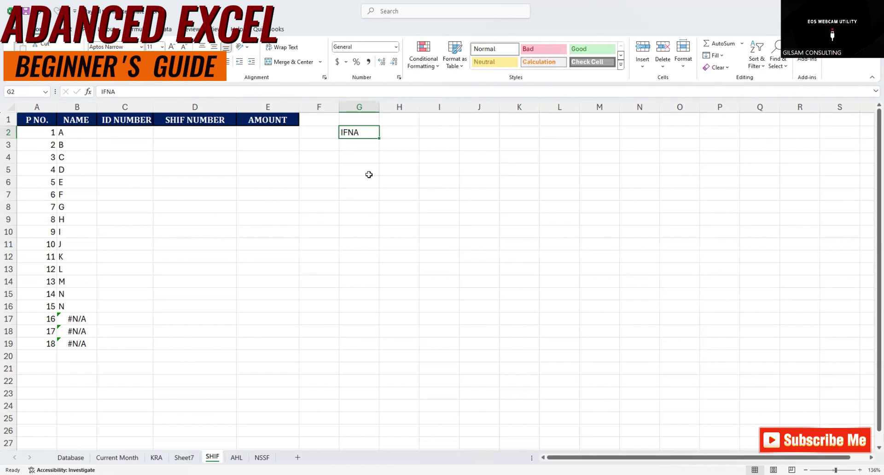
Review the #N/A name results in the bottom rows and the IFNA note in G2.
{"action": "left_click", "coordinate": [189, 334]}
{"action": "left_click", "coordinate": [40, 320]}
{"action": "left_click_drag", "start_coordinate": [63, 331], "coordinate": [74, 347]}
{"action": "left_click", "coordinate": [290, 317]}
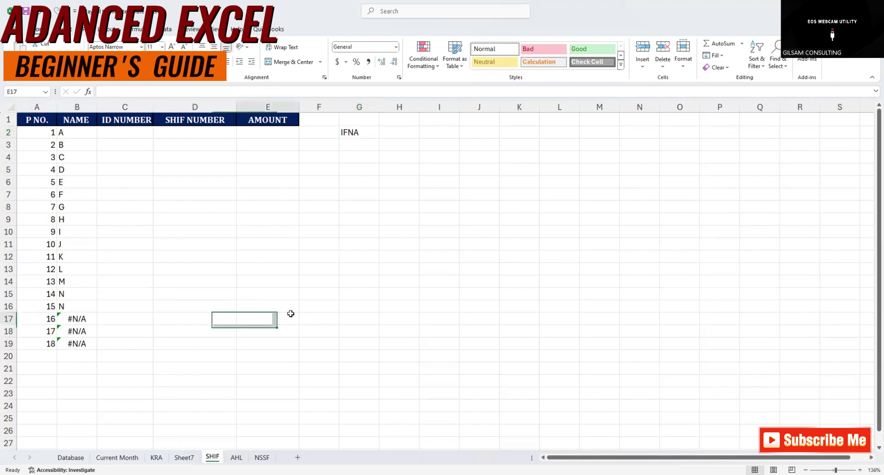
{"action": "left_click_drag", "start_coordinate": [44, 318], "coordinate": [72, 348]}
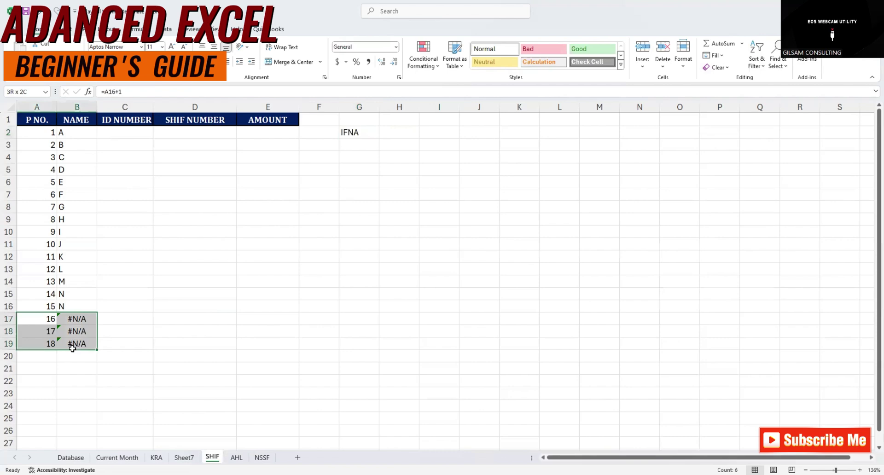
{"action": "left_click", "coordinate": [352, 133]}
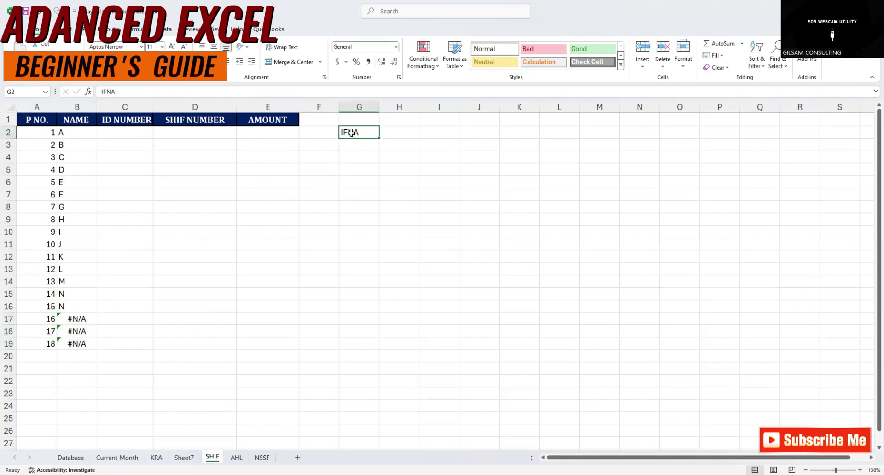
{"action": "left_click", "coordinate": [297, 235]}
{"action": "left_click_drag", "start_coordinate": [48, 355], "coordinate": [79, 355]}
{"action": "left_click", "coordinate": [240, 225]}
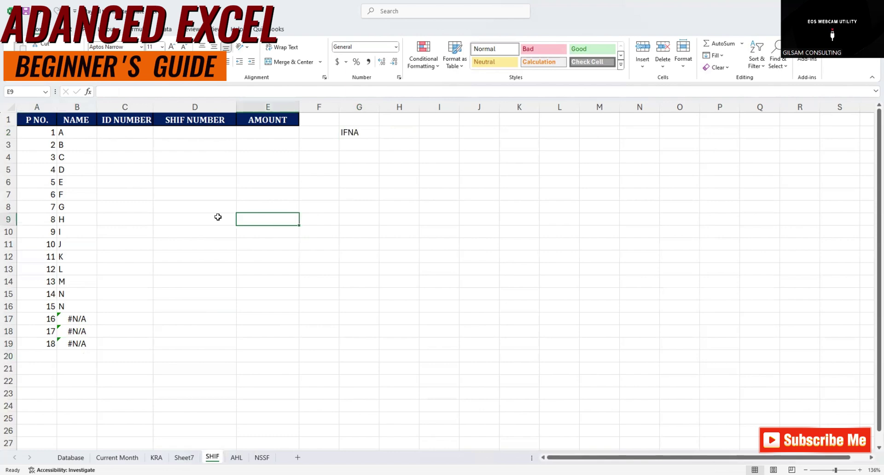
Change B2 to =IFNA(XLOOKUP(A2,PN,NAME)," ") so an unmatched P NO. gives a blank.
{"action": "left_click", "coordinate": [77, 135]}
{"action": "left_click", "coordinate": [104, 92]}
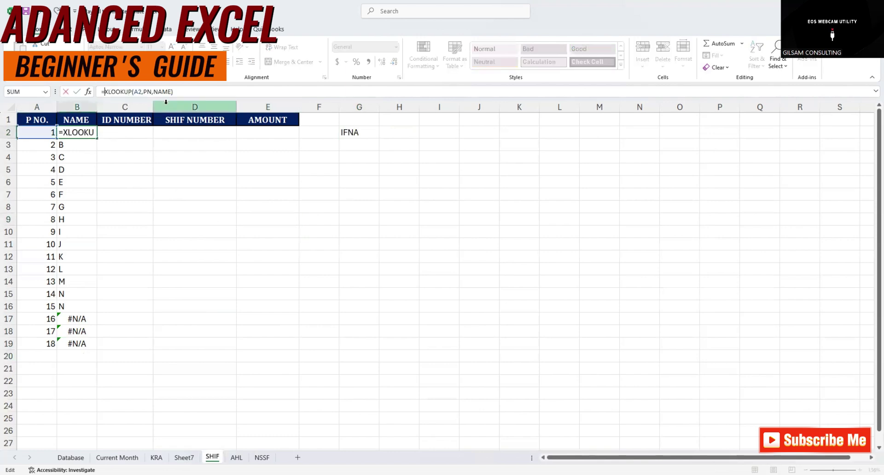
{"action": "type", "text": "IF"}
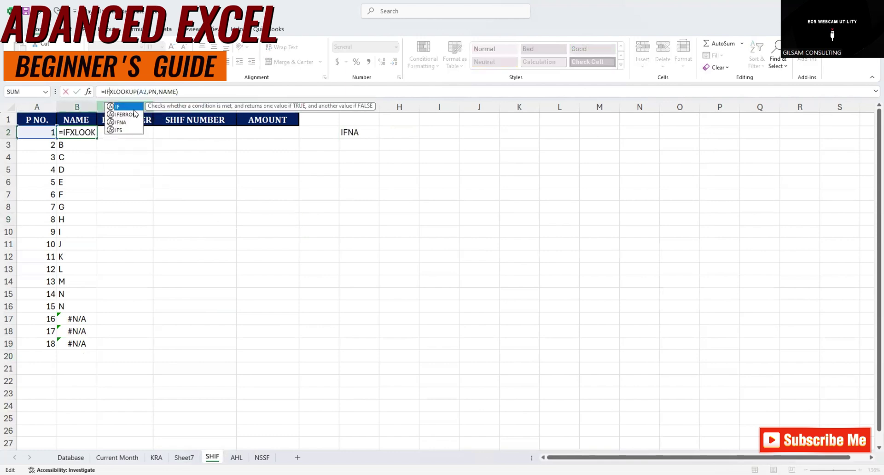
{"action": "key", "text": "Tab"}
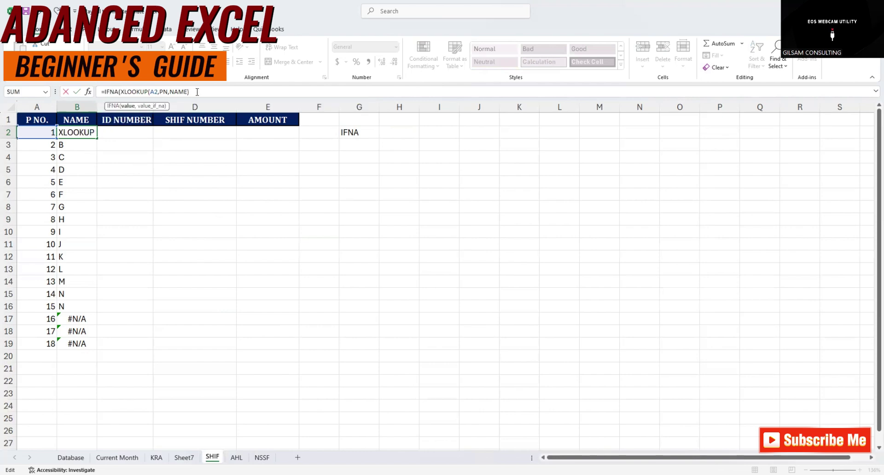
{"action": "type", "text": ","}
{"action": "type", "text": "\"2:2\""}
{"action": "key", "text": "BackSpace"}
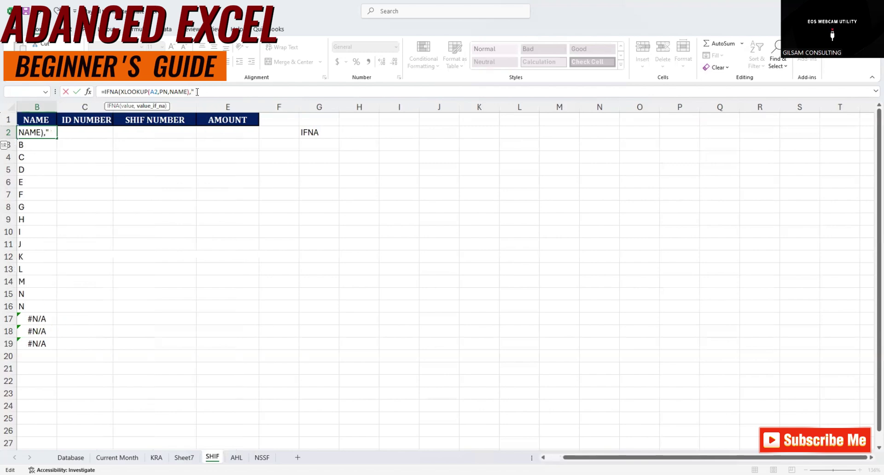
{"action": "type", "text": ")"}
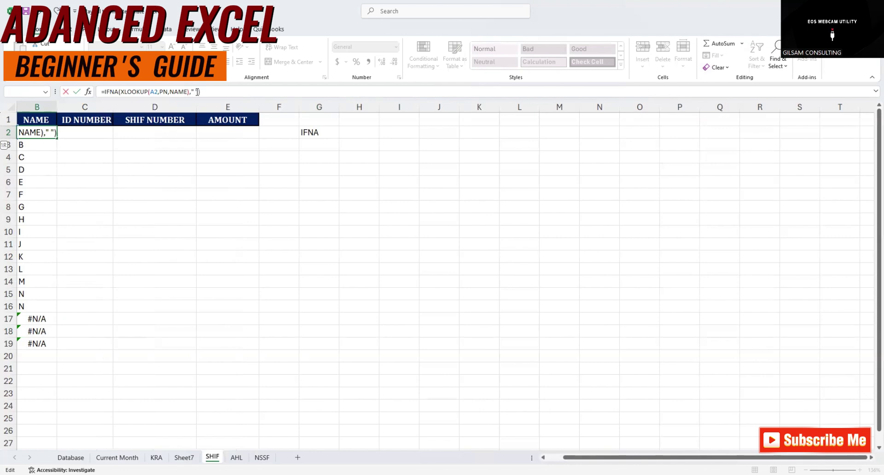
{"action": "key", "text": "Return"}
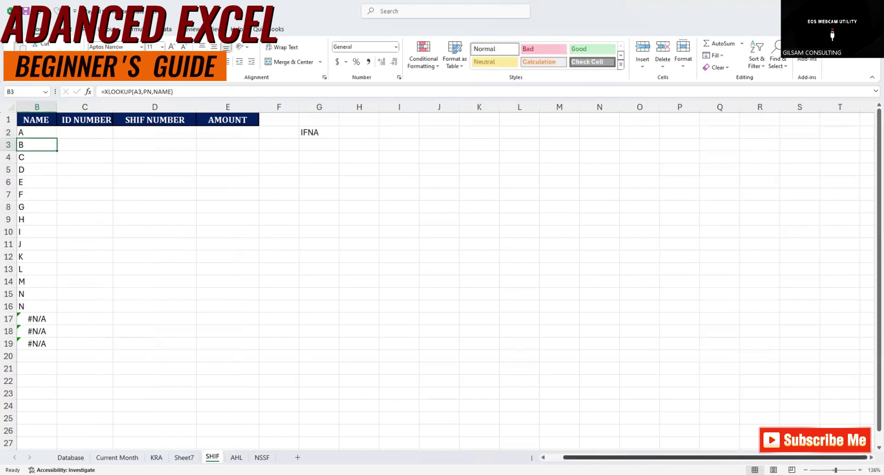
{"action": "scroll", "coordinate": [76, 136], "scroll_direction": "left", "scroll_amount": 1}
{"action": "left_click", "coordinate": [77, 133]}
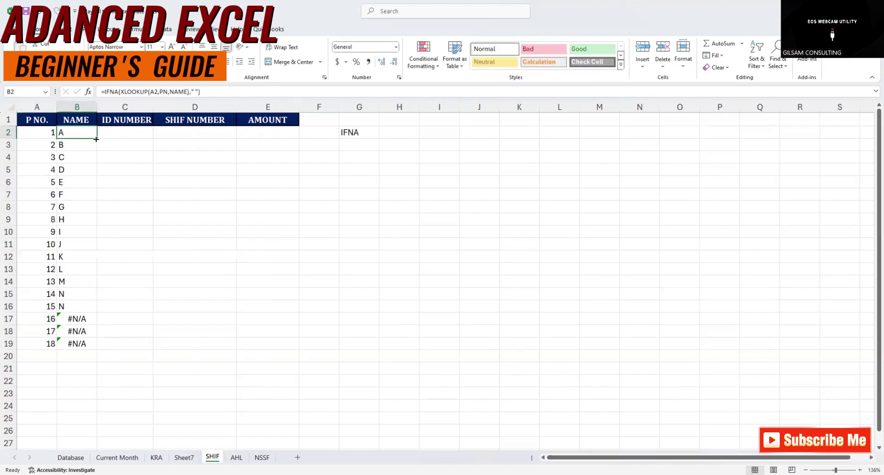
Fill B2's IFNA lookup down to B19 and confirm the name cells for P NO. 16–18 are blank.
{"action": "double_click", "coordinate": [96, 139]}
{"action": "left_click_drag", "start_coordinate": [73, 319], "coordinate": [73, 342]}
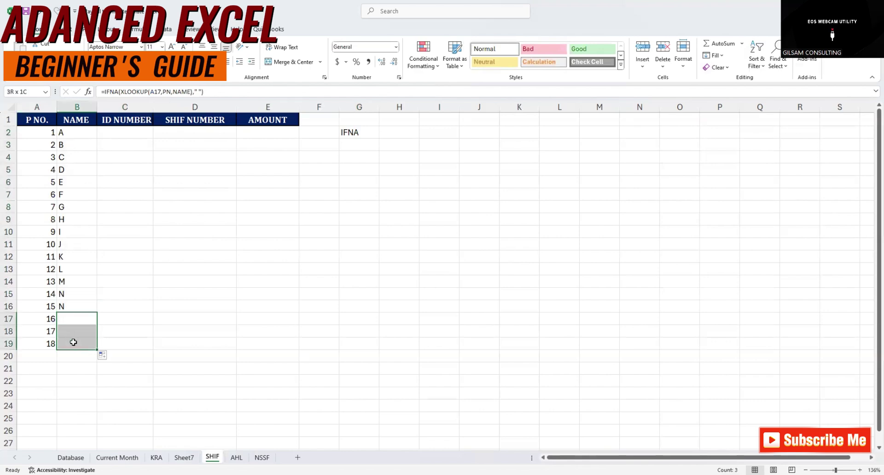
{"action": "left_click", "coordinate": [192, 321]}
{"action": "left_click_drag", "start_coordinate": [214, 131], "coordinate": [203, 245]}
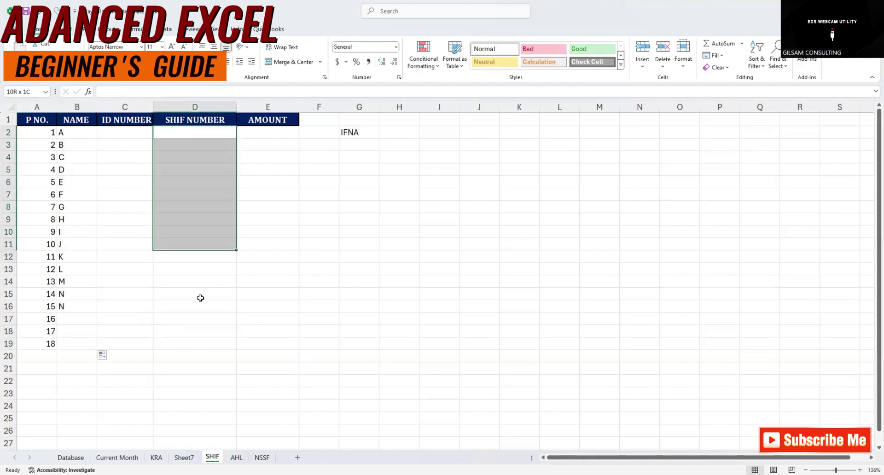
{"action": "left_click_drag", "start_coordinate": [200, 298], "coordinate": [202, 309]}
{"action": "left_click_drag", "start_coordinate": [267, 132], "coordinate": [237, 338]}
{"action": "left_click", "coordinate": [77, 320]}
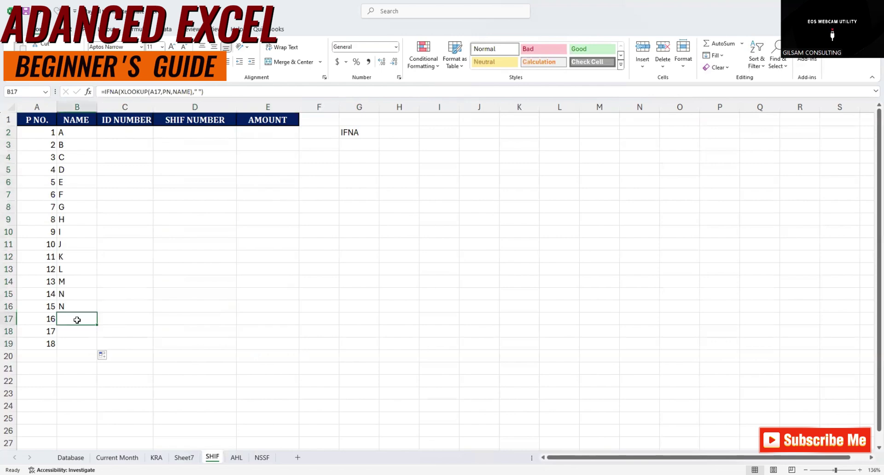
{"action": "left_click", "coordinate": [71, 331]}
{"action": "left_click", "coordinate": [72, 343]}
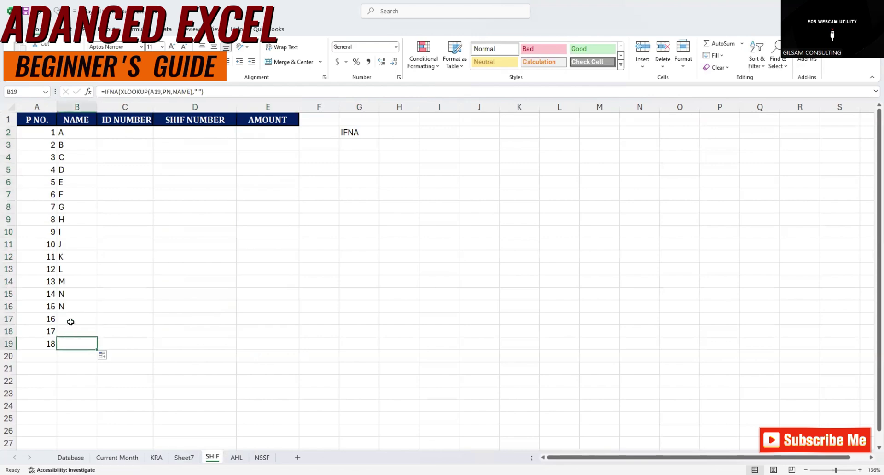
{"action": "left_click_drag", "start_coordinate": [71, 318], "coordinate": [73, 343]}
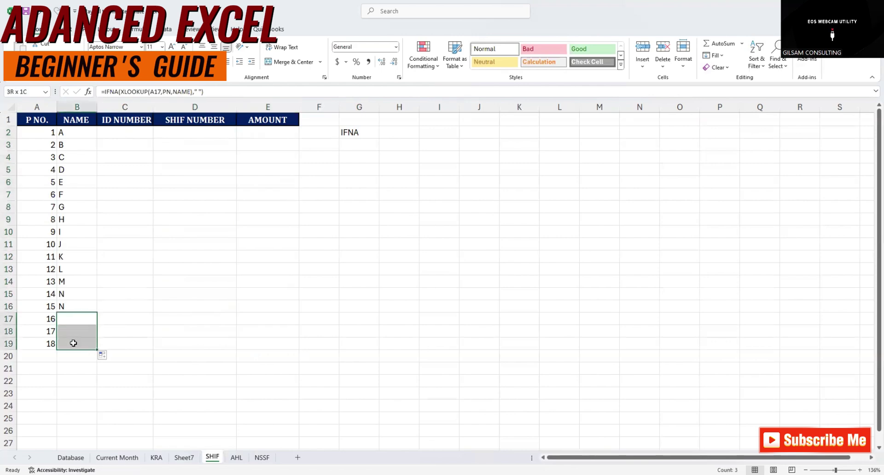
Review B2's formula against the still-empty SHIF NUMBER and AMOUNT columns.
{"action": "left_click", "coordinate": [74, 131]}
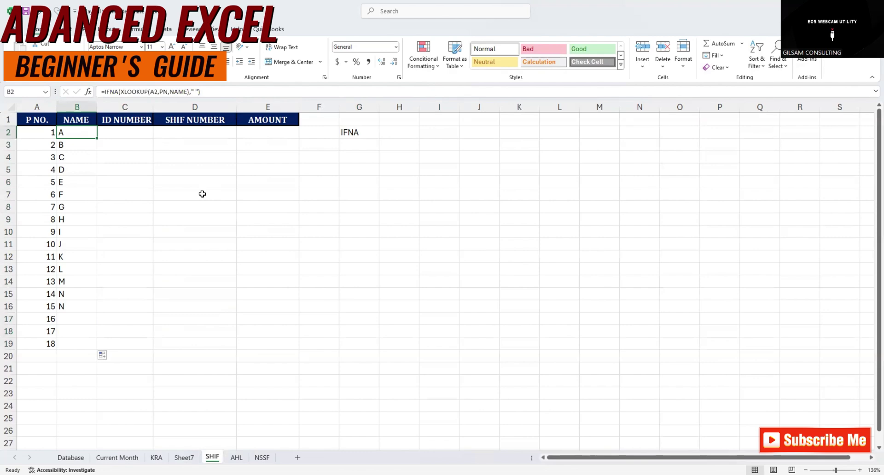
{"action": "left_click_drag", "start_coordinate": [261, 130], "coordinate": [264, 306]}
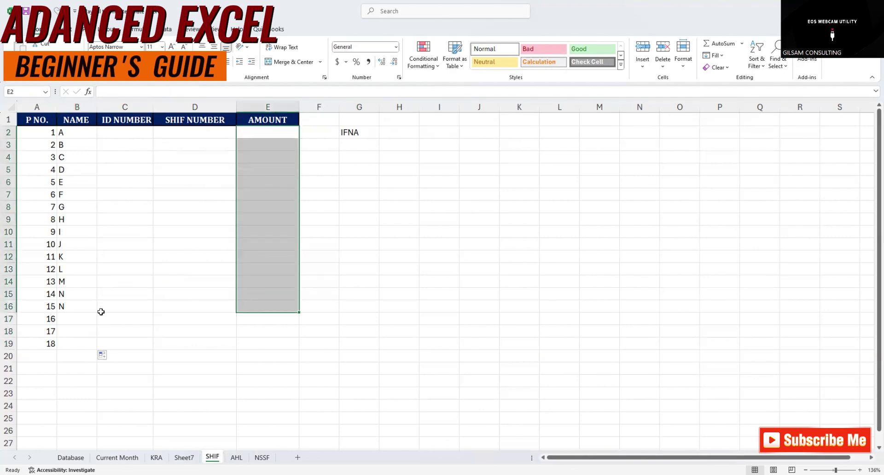
{"action": "left_click_drag", "start_coordinate": [93, 318], "coordinate": [84, 349]}
{"action": "left_click_drag", "start_coordinate": [276, 131], "coordinate": [274, 145]}
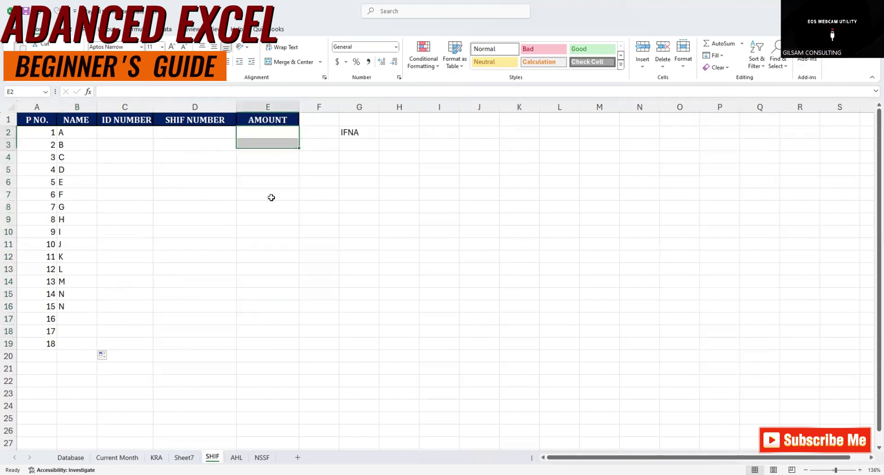
{"action": "left_click_drag", "start_coordinate": [271, 197], "coordinate": [276, 339]}
{"action": "left_click", "coordinate": [79, 127]}
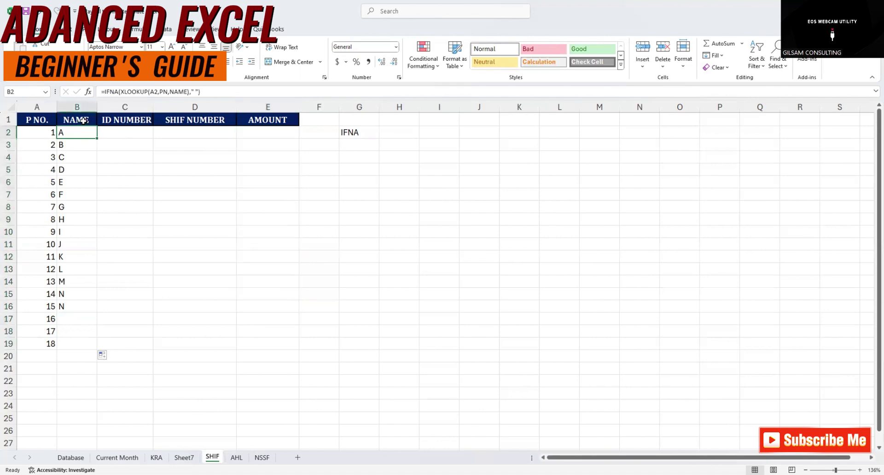
Copy B2's lookup into C2:D2 and inspect the shifted references in C2.
{"action": "left_click", "coordinate": [137, 144]}
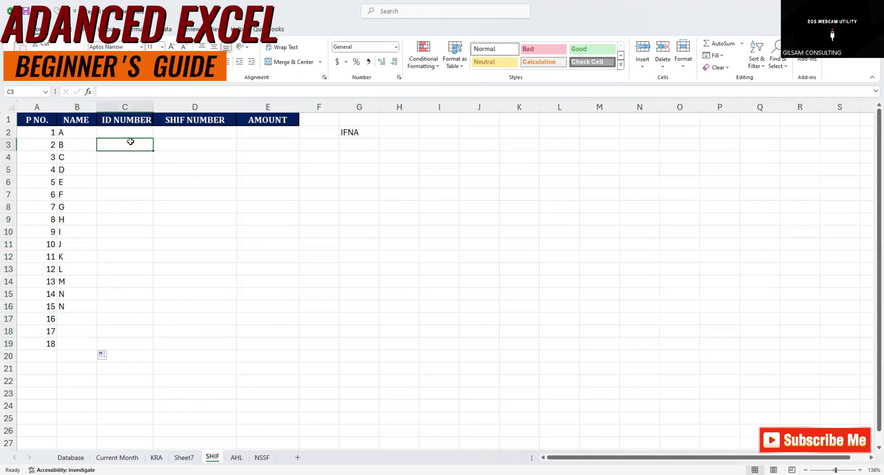
{"action": "left_click", "coordinate": [75, 131]}
{"action": "key", "text": "ctrl+c"}
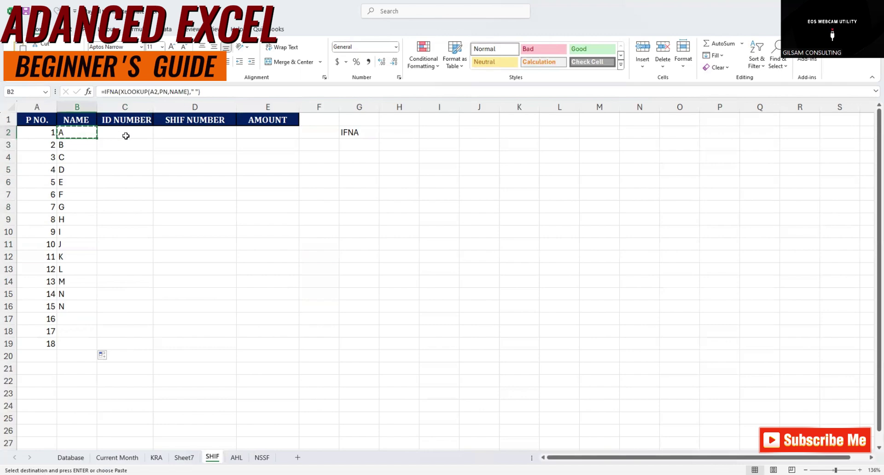
{"action": "left_click_drag", "start_coordinate": [127, 133], "coordinate": [219, 128]}
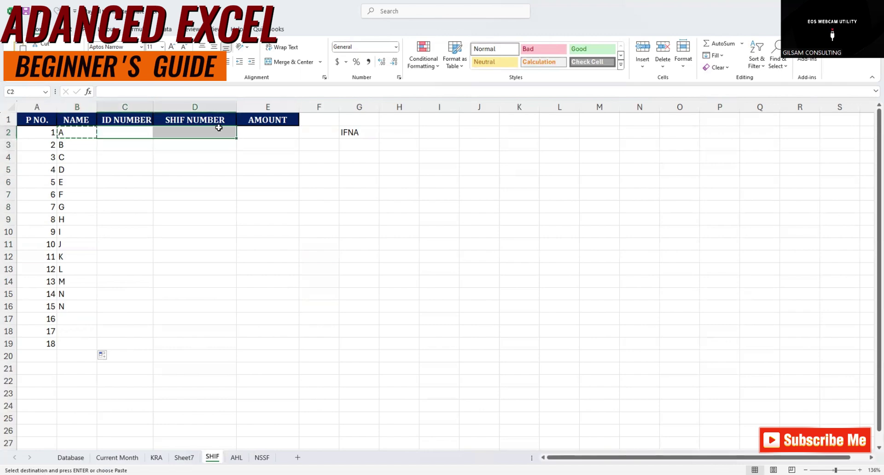
{"action": "key", "text": "ctrl+v"}
{"action": "left_click", "coordinate": [211, 170]}
{"action": "left_click", "coordinate": [121, 132]}
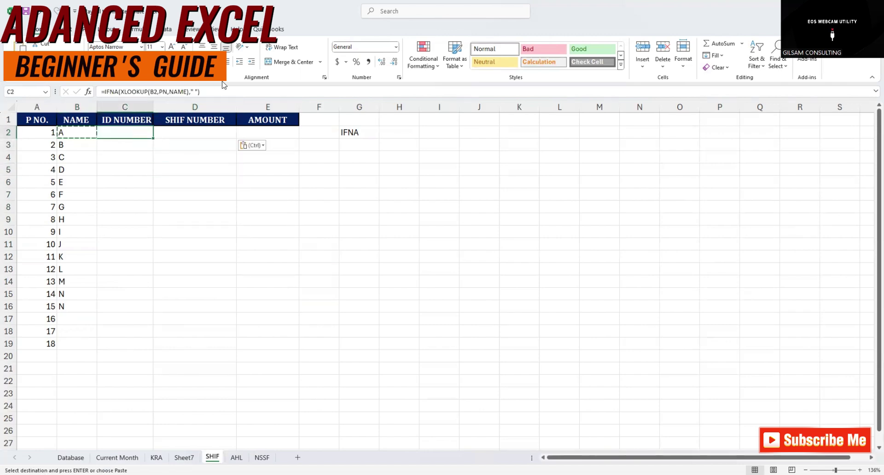
{"action": "double_click", "coordinate": [121, 131]}
{"action": "left_click", "coordinate": [174, 180]}
Anchor B2's lookup value to $A2 and paste the formula again into C2 and D2.
{"action": "left_click", "coordinate": [92, 131]}
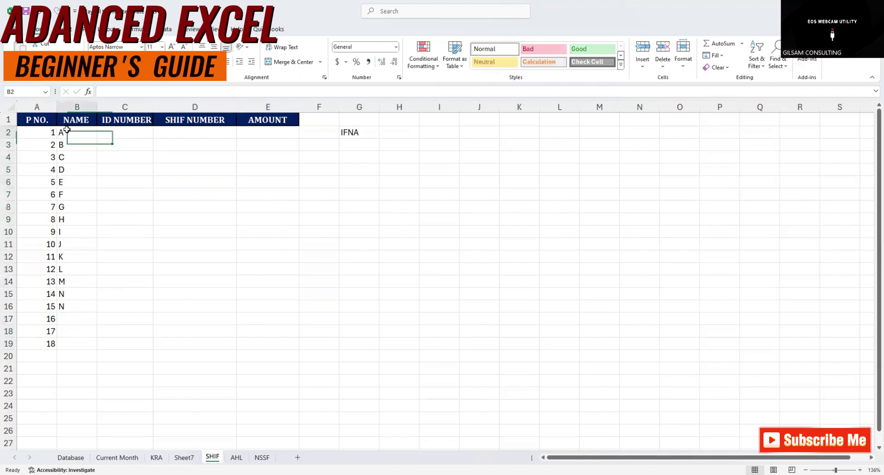
{"action": "left_click", "coordinate": [209, 91]}
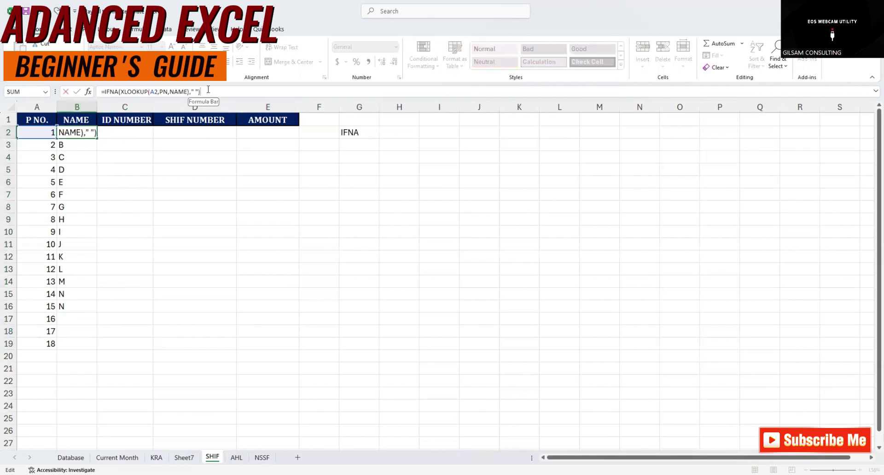
{"action": "left_click", "coordinate": [158, 91]}
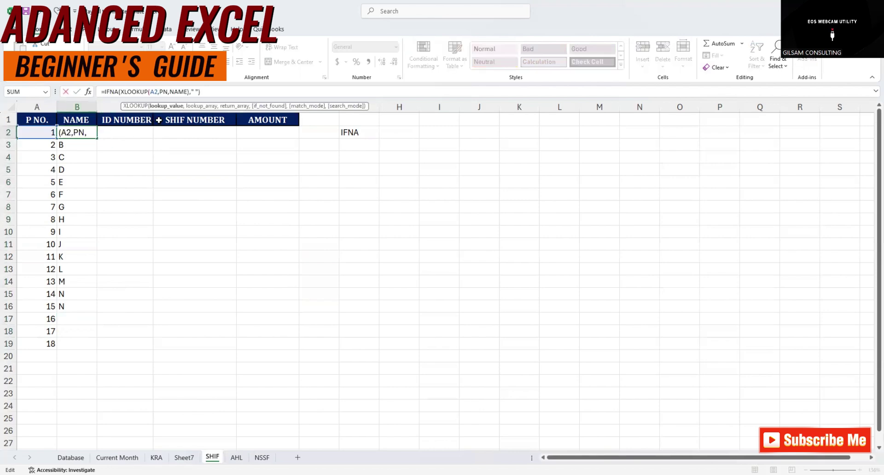
{"action": "key", "text": "F4"}
{"action": "key", "text": "F4"}
{"action": "key", "text": "F4"}
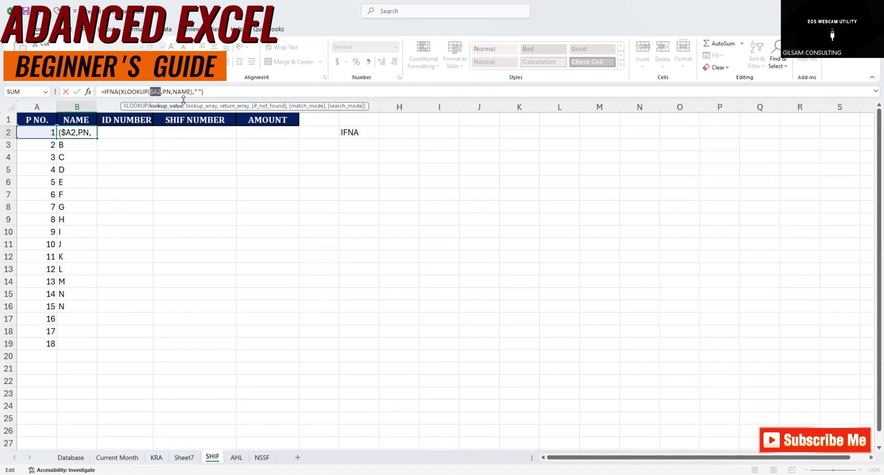
{"action": "key", "text": "Return"}
{"action": "key", "text": "Up"}
{"action": "key", "text": "ctrl+c"}
{"action": "left_click_drag", "start_coordinate": [123, 133], "coordinate": [198, 133]}
{"action": "key", "text": "ctrl+v"}
{"action": "left_click", "coordinate": [198, 170]}
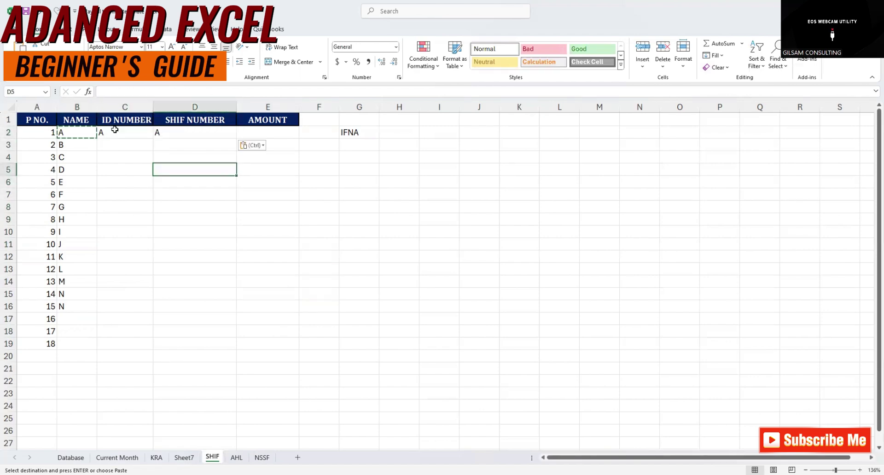
{"action": "left_click", "coordinate": [115, 130]}
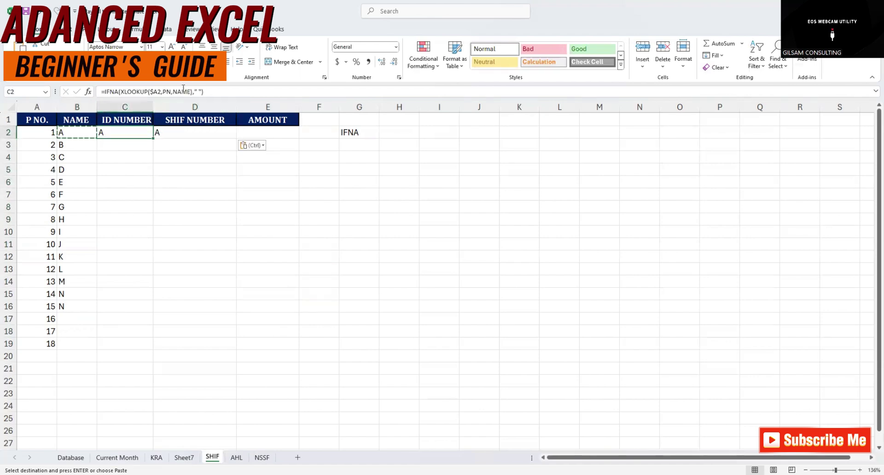
{"action": "key", "text": "F2"}
{"action": "key", "text": "Left"}
{"action": "key", "text": "Left"}
{"action": "key", "text": "Left"}
{"action": "key", "text": "Left"}
{"action": "key", "text": "Left"}
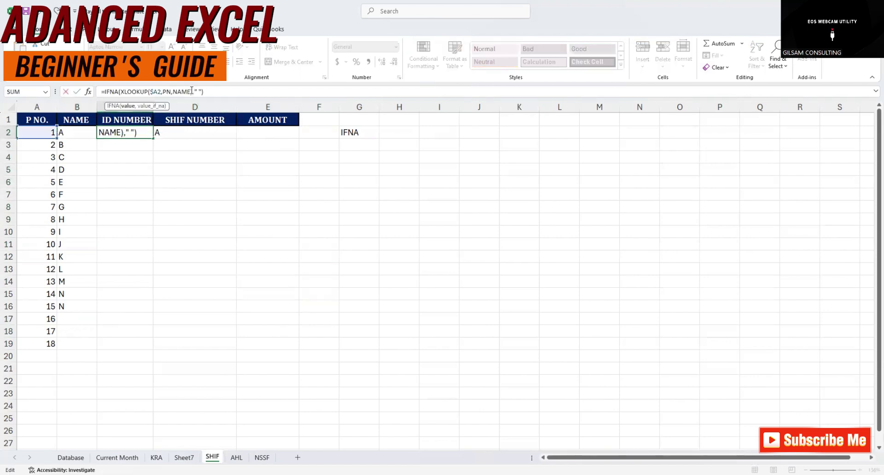
{"action": "key", "text": "BackSpace"}
{"action": "key", "text": "BackSpace"}
{"action": "key", "text": "BackSpace"}
{"action": "key", "text": "BackSpace"}
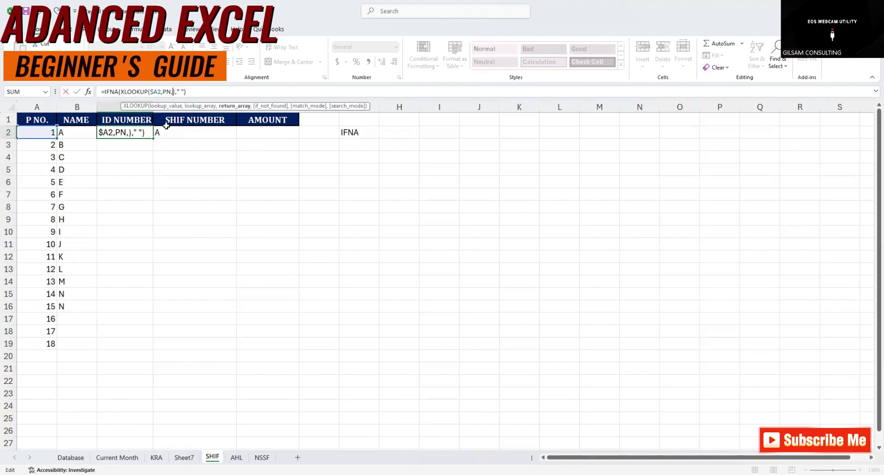
{"action": "type", "text": "ID"}
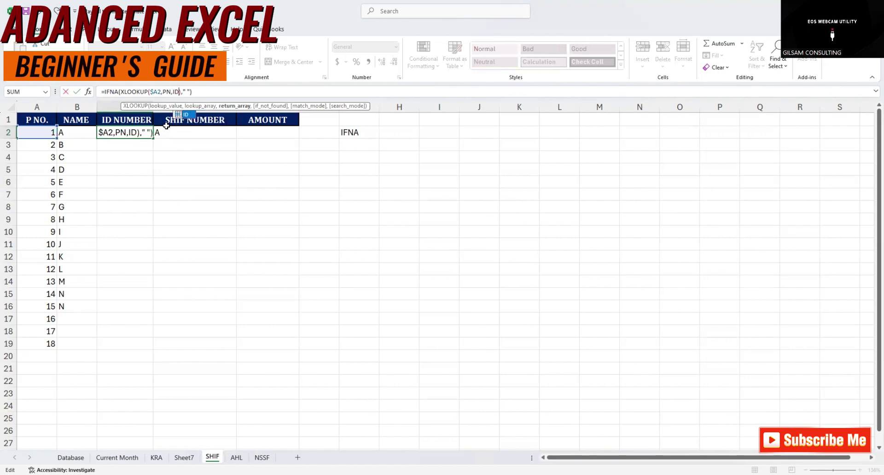
{"action": "key", "text": "Return"}
{"action": "left_click", "coordinate": [168, 131]}
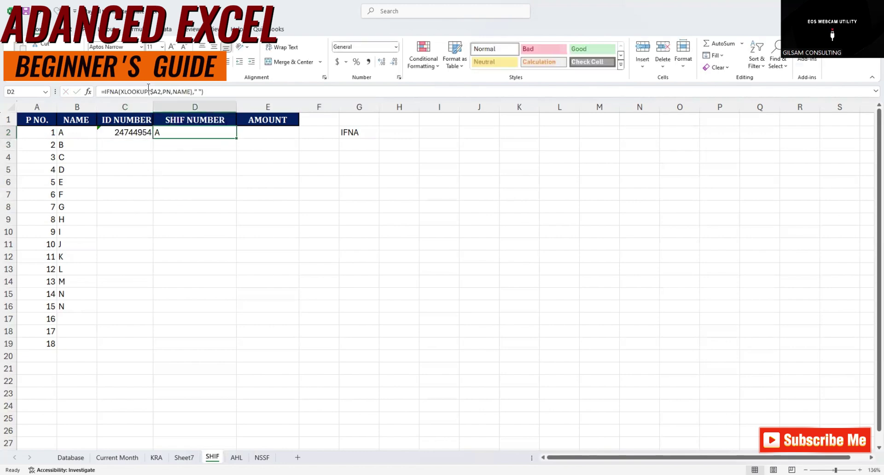
{"action": "left_click", "coordinate": [190, 92]}
{"action": "key", "text": "BackSpace"}
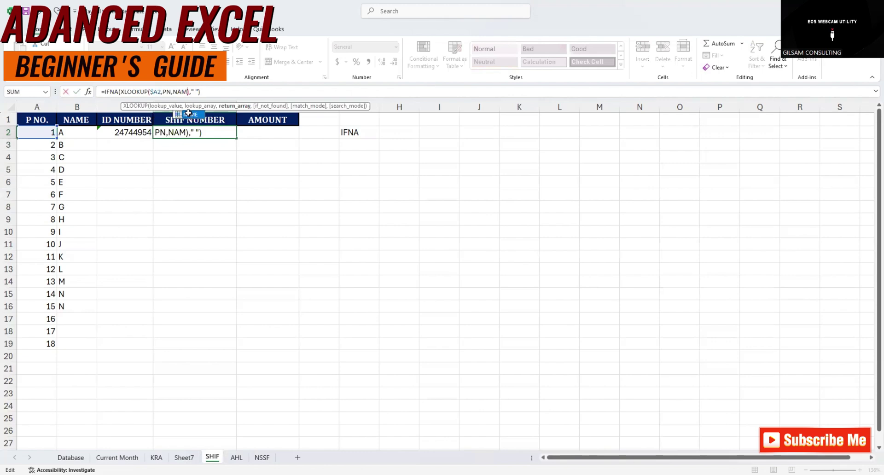
{"action": "key", "text": "BackSpace"}
{"action": "key", "text": "BackSpace"}
{"action": "key", "text": "BackSpace"}
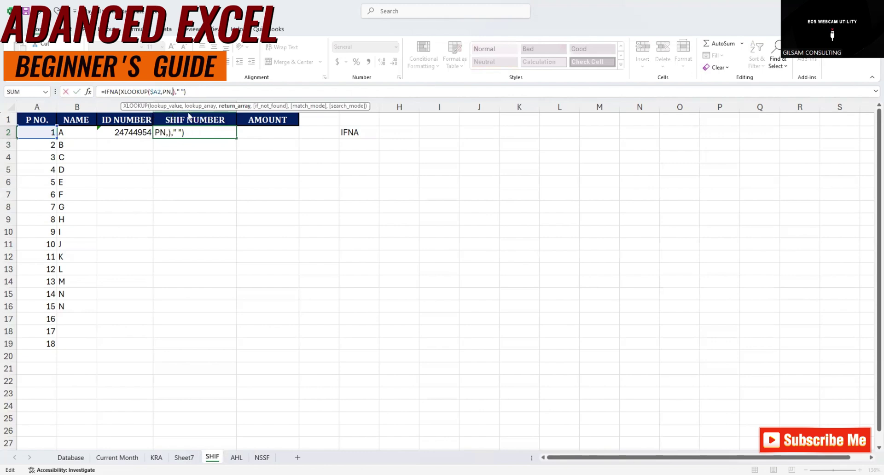
{"action": "type", "text": "SHI"}
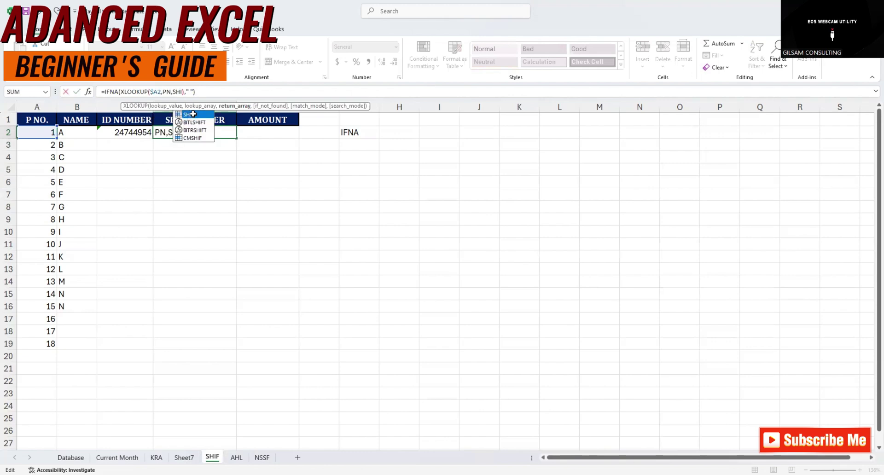
{"action": "key", "text": "Tab"}
{"action": "key", "text": "Return"}
{"action": "left_click", "coordinate": [197, 131]}
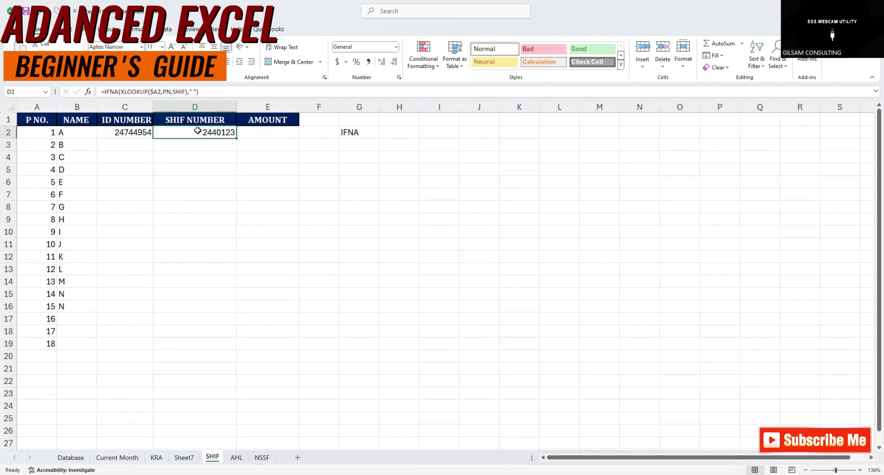
{"action": "left_click", "coordinate": [134, 132]}
{"action": "left_click", "coordinate": [217, 136]}
Copy B2's name lookup formula into AMOUNT cell E2.
{"action": "left_click", "coordinate": [68, 134]}
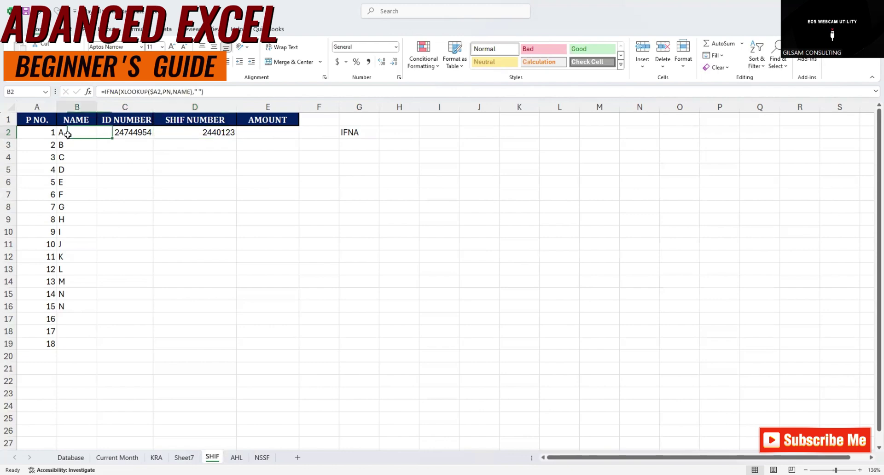
{"action": "key", "text": "ctrl+c"}
{"action": "left_click", "coordinate": [274, 136]}
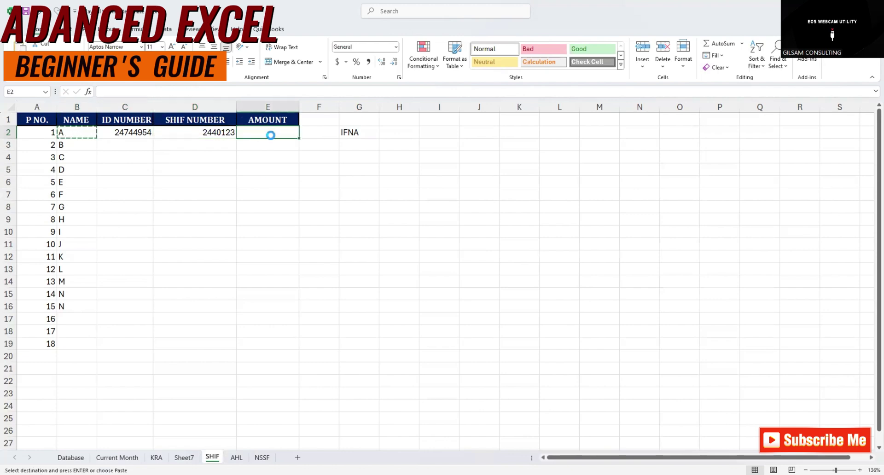
{"action": "key", "text": "ctrl+v"}
{"action": "key", "text": "Down"}
{"action": "key", "text": "Down"}
{"action": "key", "text": "Down"}
{"action": "key", "text": "Up"}
{"action": "key", "text": "Up"}
{"action": "key", "text": "Up"}
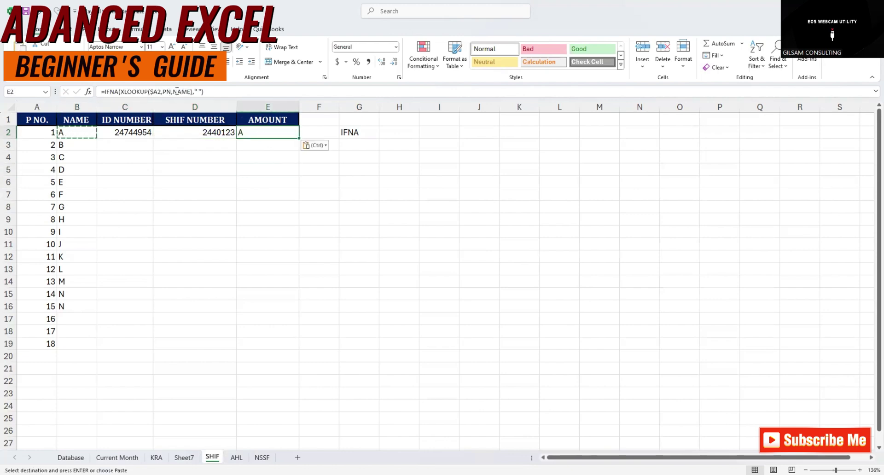
Check E2's PN lookup range, then go to the Current Month payroll sheet.
{"action": "left_click", "coordinate": [177, 91]}
{"action": "left_click", "coordinate": [171, 92]}
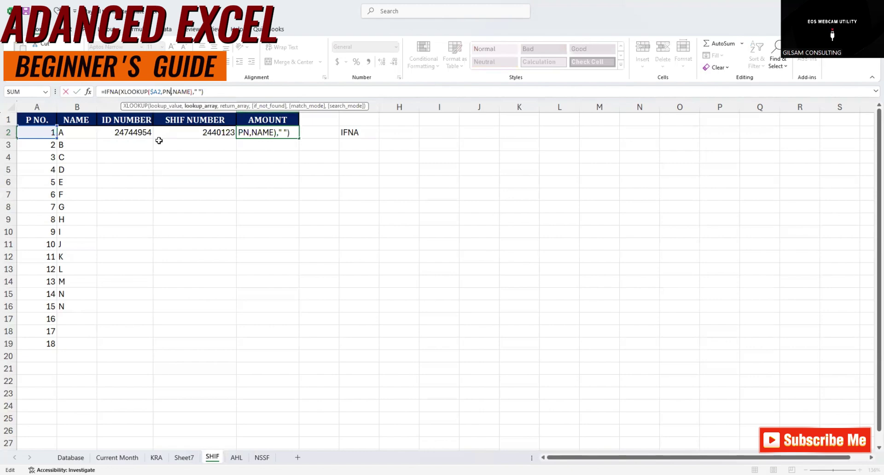
{"action": "key", "text": "Escape"}
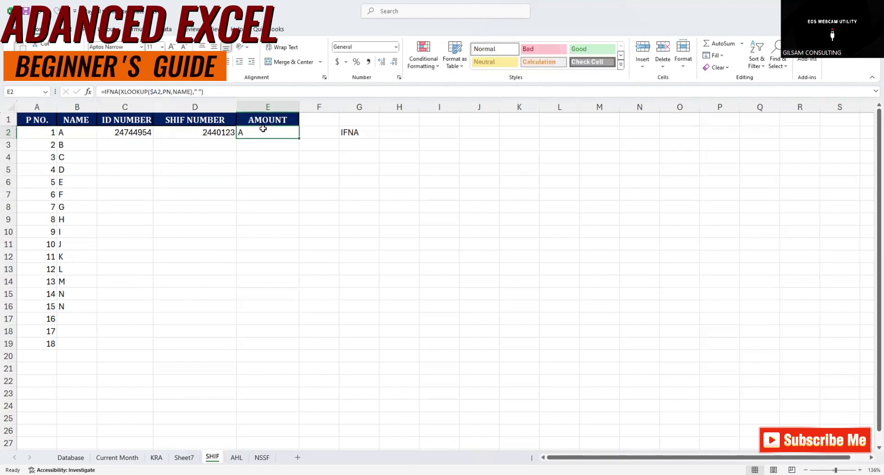
{"action": "left_click", "coordinate": [116, 457]}
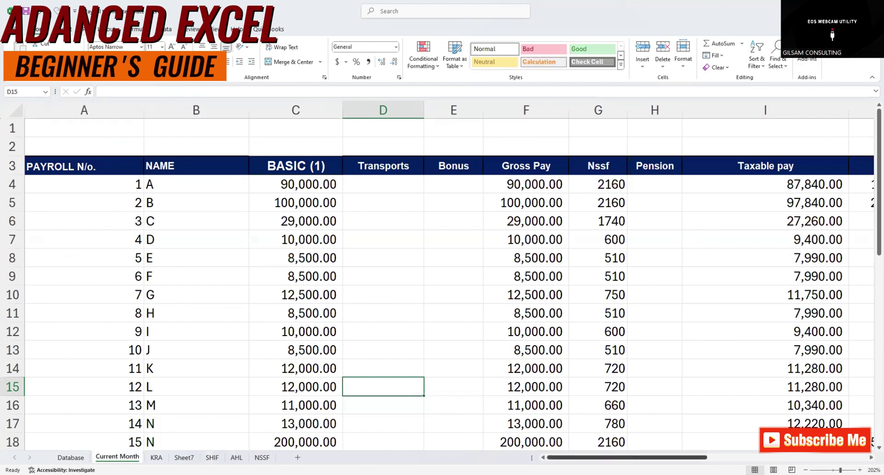
Name the Current Month payroll-number column CMPN and return to the SHIF sheet.
{"action": "left_click", "coordinate": [136, 189]}
{"action": "left_click", "coordinate": [190, 219]}
{"action": "left_click", "coordinate": [126, 190]}
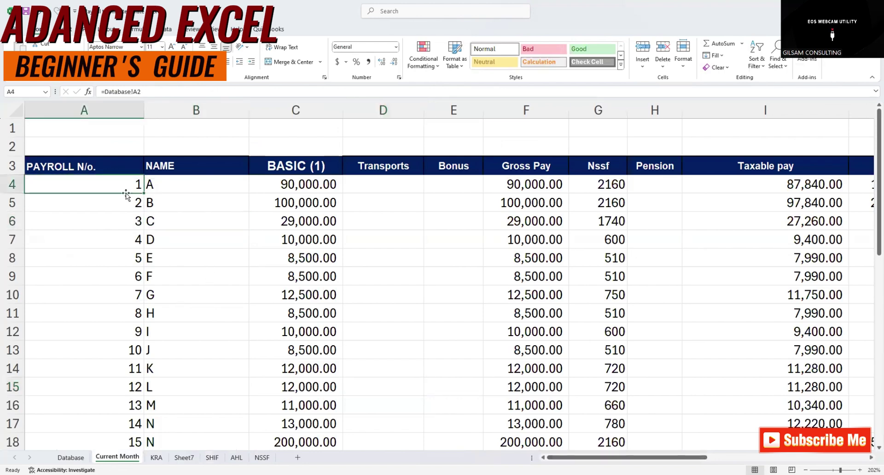
{"action": "left_click", "coordinate": [190, 218]}
{"action": "left_click", "coordinate": [116, 109]}
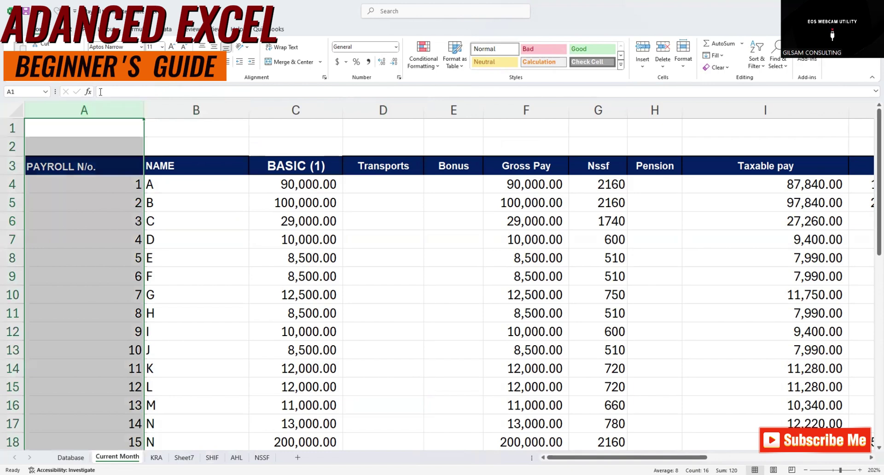
{"action": "left_click", "coordinate": [32, 93]}
{"action": "type", "text": "c"}
{"action": "left_click", "coordinate": [212, 458]}
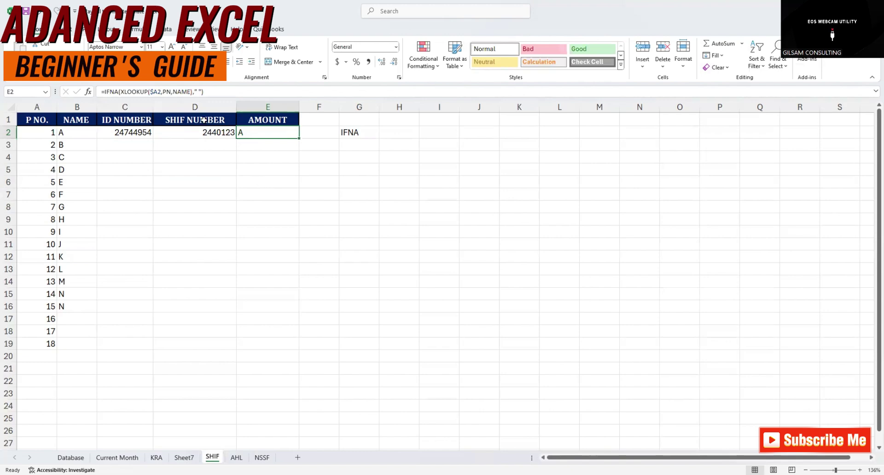
Point E2's lookup at CMPN and CMSHIF so it pulls 2475 from Current Month.
{"action": "left_click", "coordinate": [168, 91]}
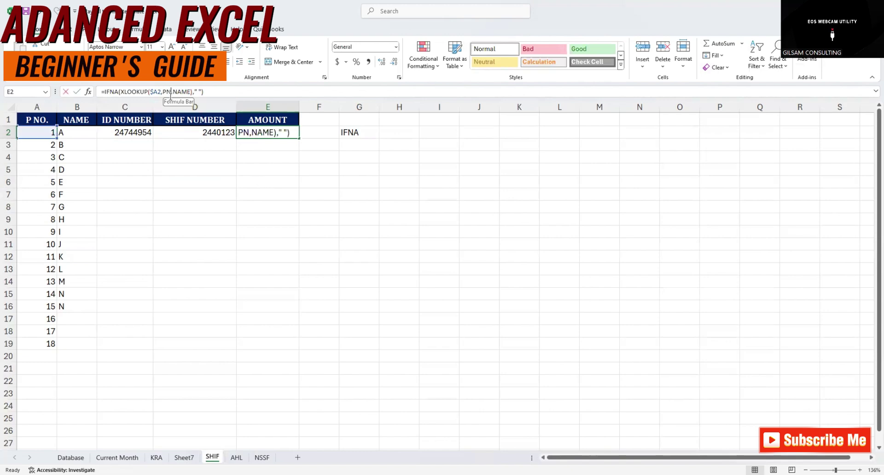
{"action": "key", "text": "BackSpace"}
{"action": "key", "text": "BackSpace"}
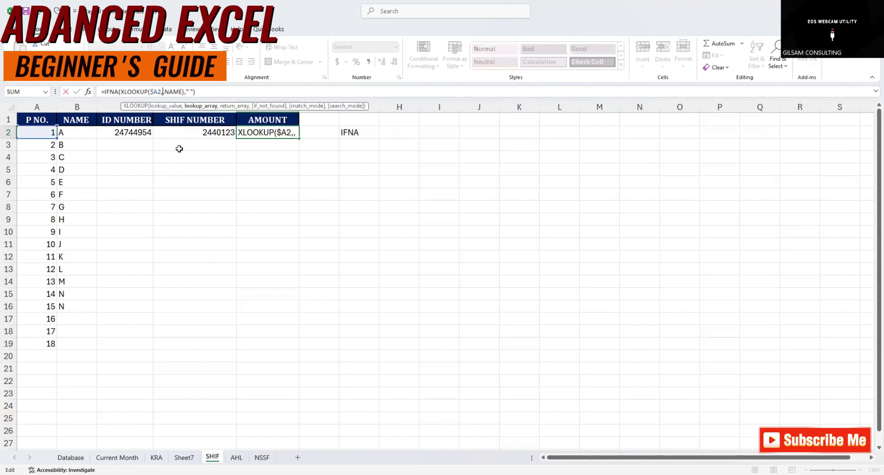
{"action": "type", "text": "CM"}
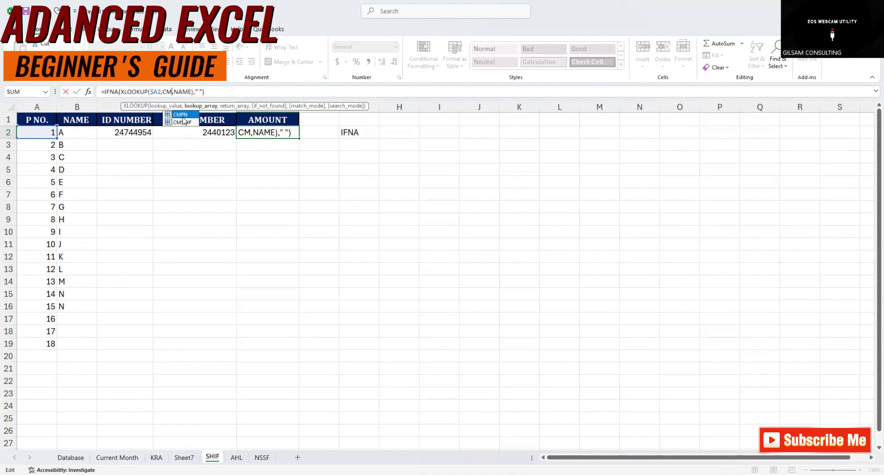
{"action": "key", "text": "Tab"}
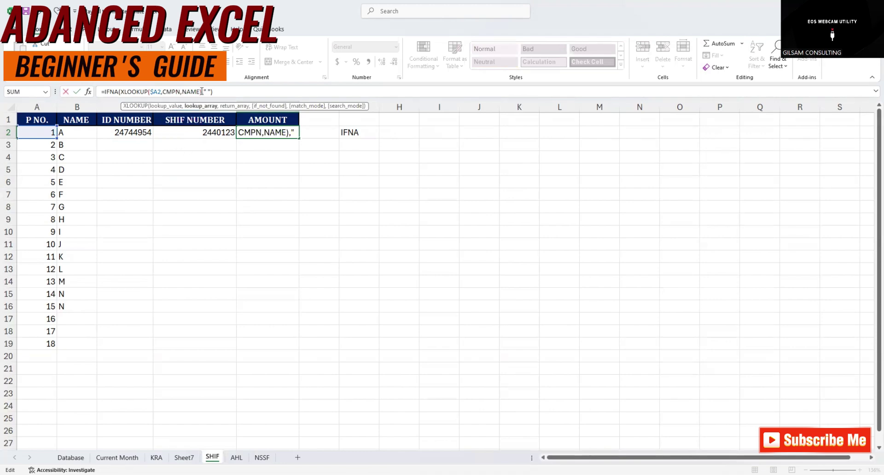
{"action": "left_click", "coordinate": [202, 91]}
{"action": "left_click", "coordinate": [201, 92]}
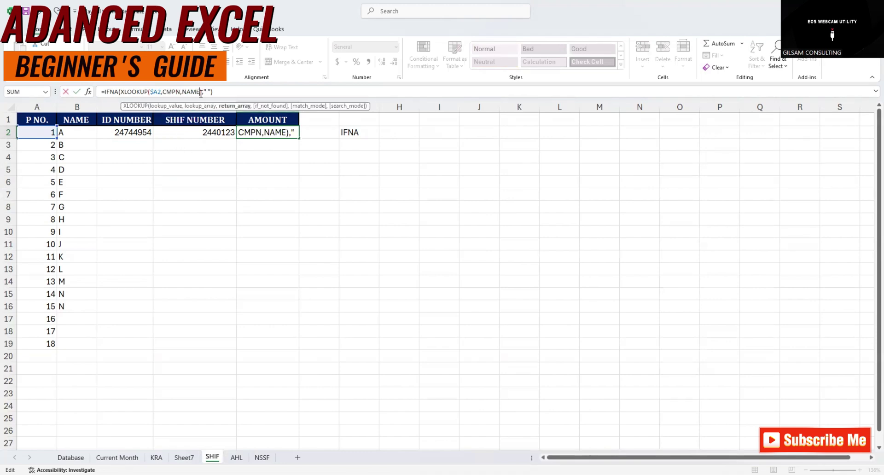
{"action": "key", "text": "BackSpace"}
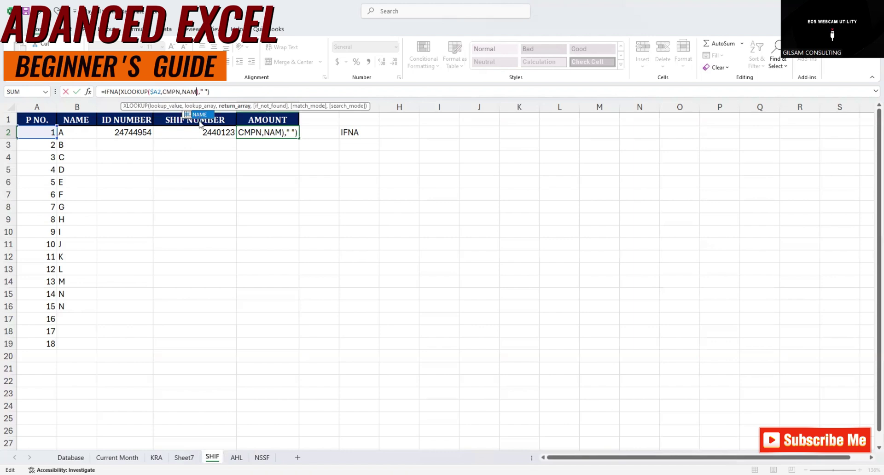
{"action": "key", "text": "BackSpace"}
{"action": "key", "text": "BackSpace"}
{"action": "key", "text": "BackSpace"}
{"action": "type", "text": "CM"}
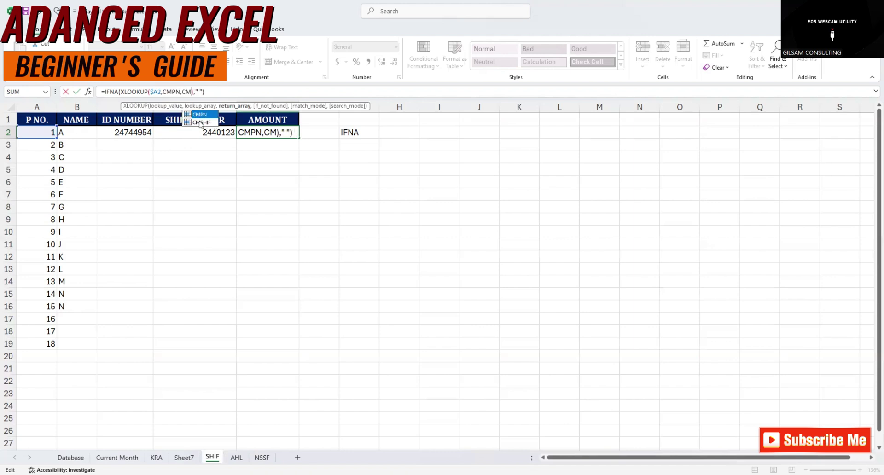
{"action": "key", "text": "Tab"}
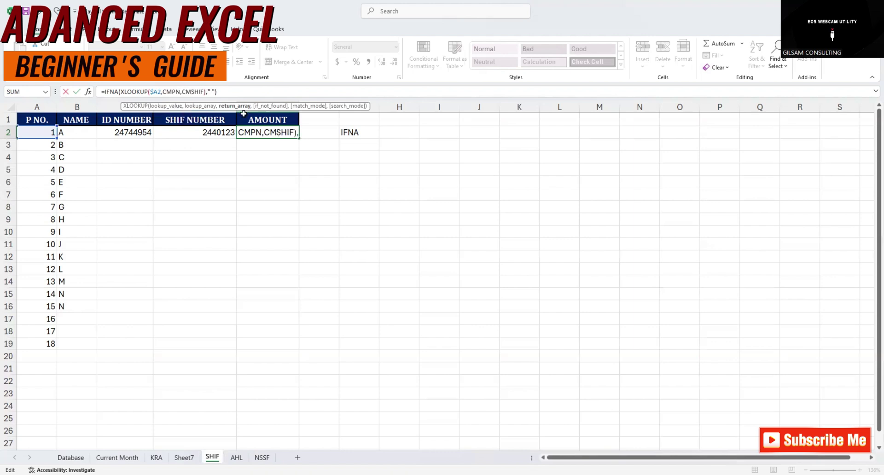
{"action": "key", "text": "Return"}
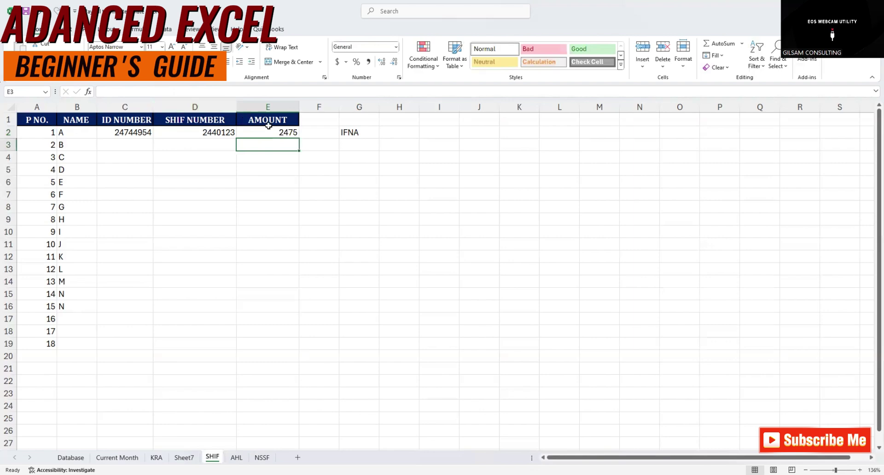
{"action": "key", "text": "Up"}
Select the whole AMOUNT column E for thousands-separator formatting.
{"action": "left_click", "coordinate": [260, 181]}
{"action": "left_click", "coordinate": [274, 133]}
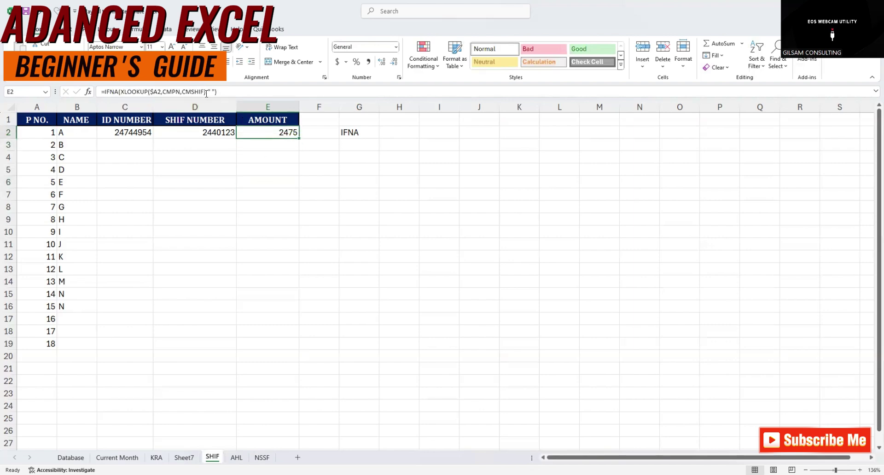
{"action": "left_click", "coordinate": [284, 186]}
{"action": "left_click", "coordinate": [286, 107]}
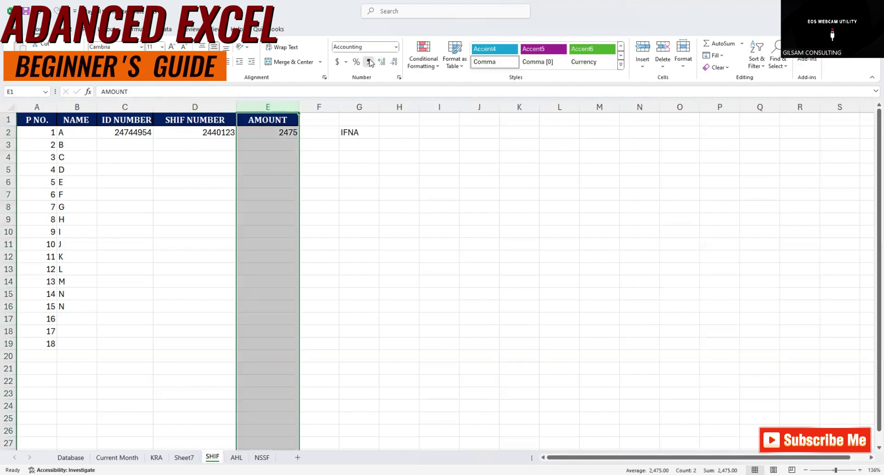
Apply comma style to column E so E2 shows 2,475.00.
{"action": "left_click", "coordinate": [367, 62]}
{"action": "scroll", "coordinate": [689, 371], "scroll_direction": "up", "scroll_amount": 3}
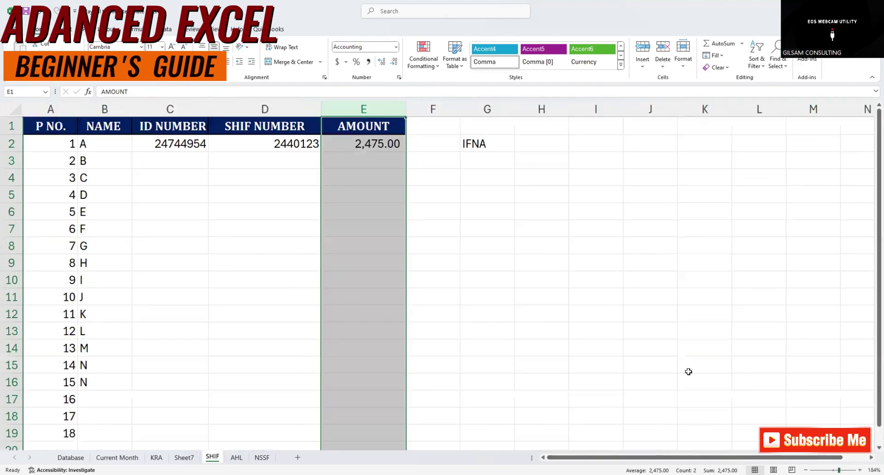
{"action": "left_click", "coordinate": [401, 232]}
Replace E2's IFNA blank fallback " " with 0, then select the row 2 lookup cells.
{"action": "left_click", "coordinate": [374, 142]}
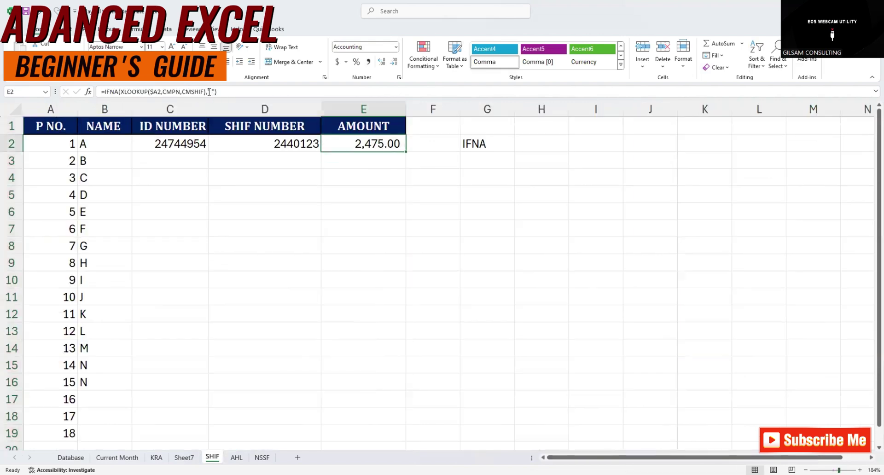
{"action": "left_click_drag", "start_coordinate": [209, 92], "coordinate": [214, 91]}
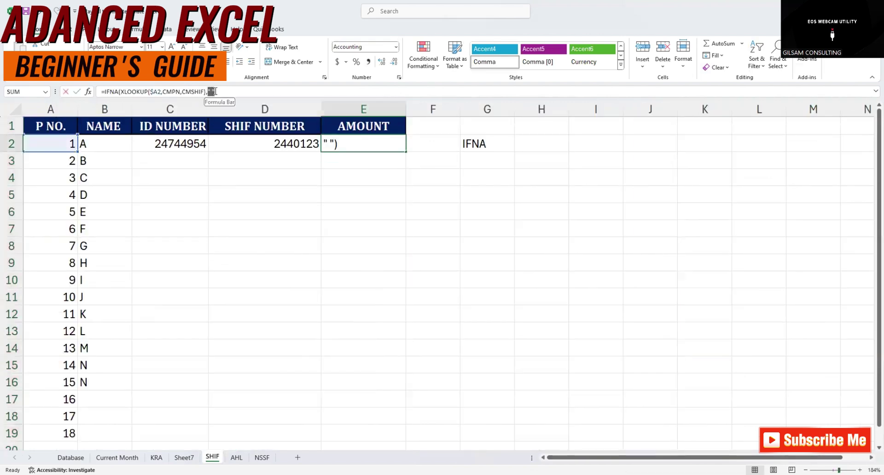
{"action": "type", "text": "0"}
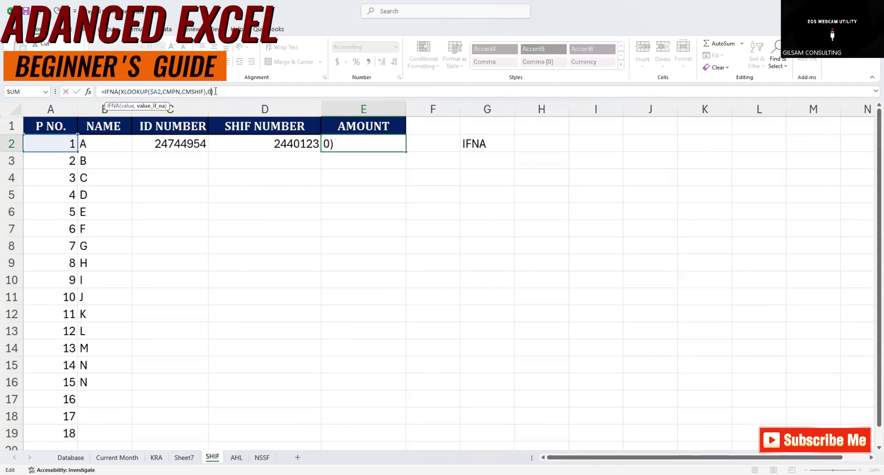
{"action": "key", "text": "Return"}
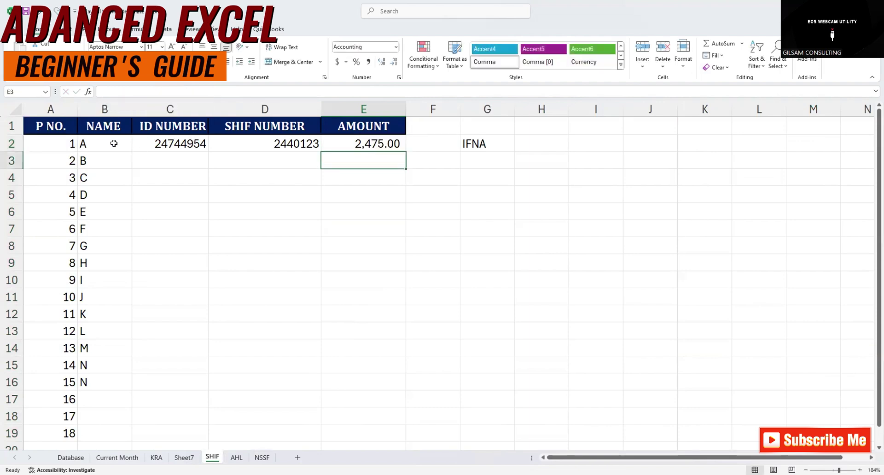
{"action": "left_click_drag", "start_coordinate": [113, 144], "coordinate": [346, 147]}
{"action": "left_click", "coordinate": [173, 142]}
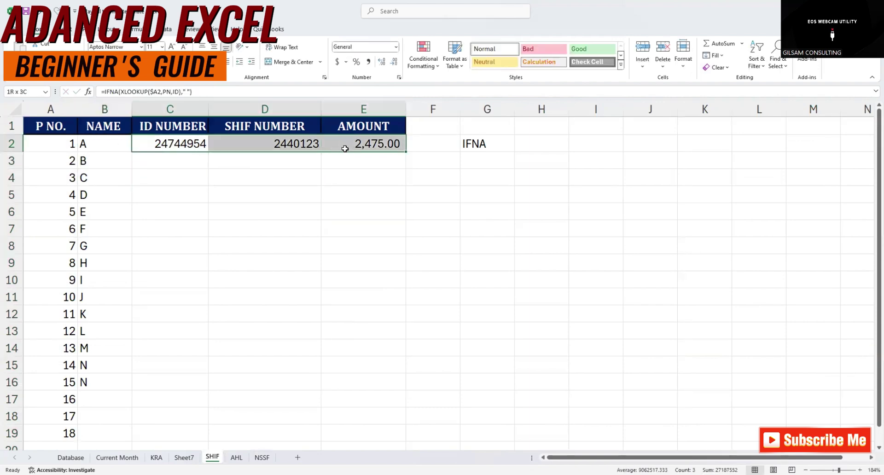
Fill the row 2 ID, SHIF and AMOUNT lookups down to row 19.
{"action": "double_click", "coordinate": [406, 152]}
{"action": "scroll", "coordinate": [481, 223], "scroll_direction": "down", "scroll_amount": 2}
{"action": "left_click", "coordinate": [487, 245]}
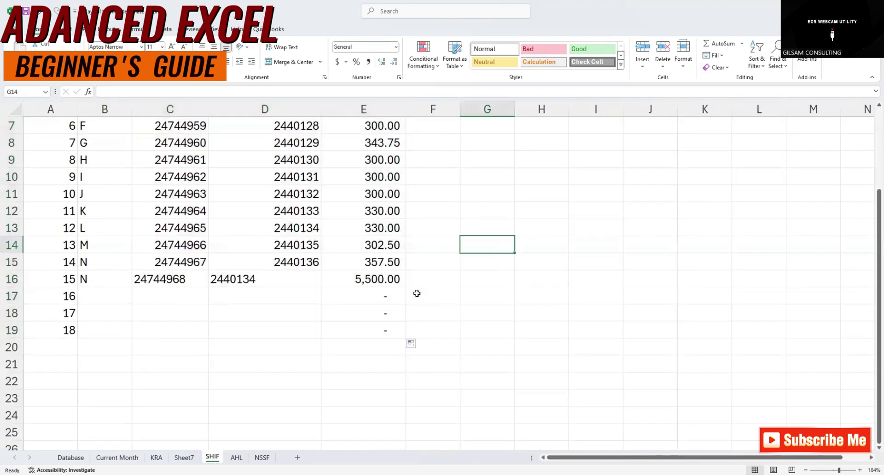
{"action": "left_click", "coordinate": [180, 110]}
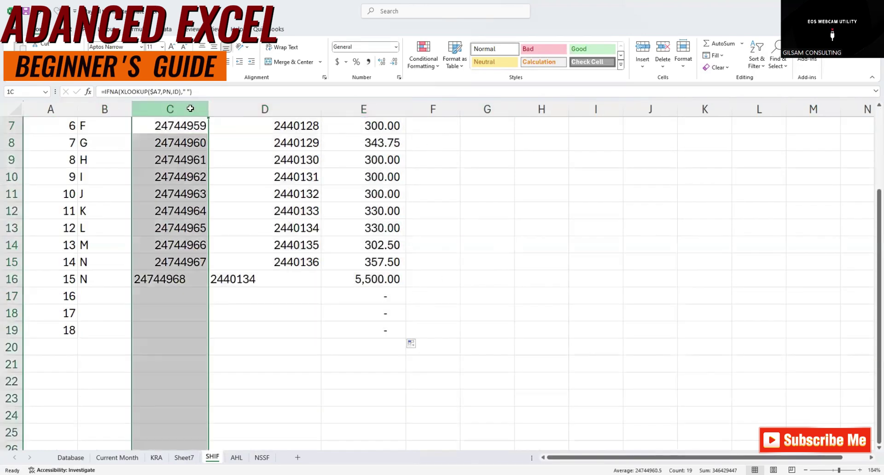
{"action": "left_click_drag", "start_coordinate": [170, 109], "coordinate": [265, 109]}
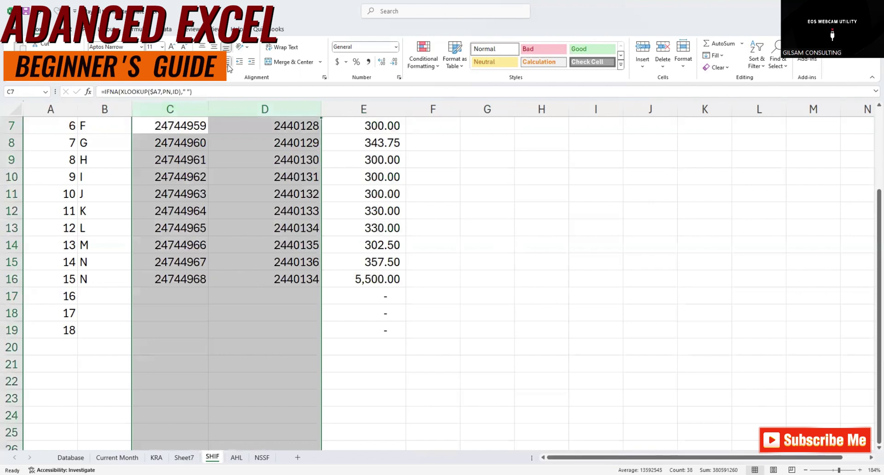
AutoSum the AMOUNT column into E20, totalling 14,986.25, and check the row 17 formulas.
{"action": "left_click", "coordinate": [373, 346]}
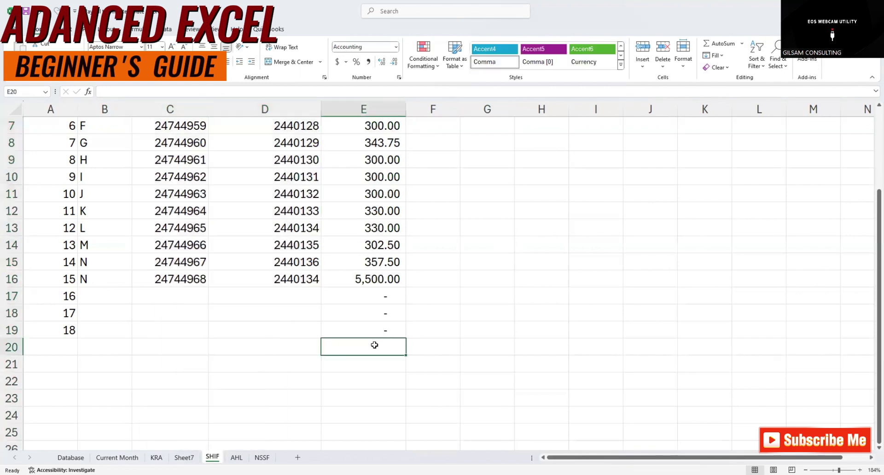
{"action": "double_click", "coordinate": [404, 348]}
{"action": "key", "text": "alt+equal"}
{"action": "key", "text": "ctrl+Return"}
{"action": "key", "text": "Down"}
{"action": "key", "text": "Down"}
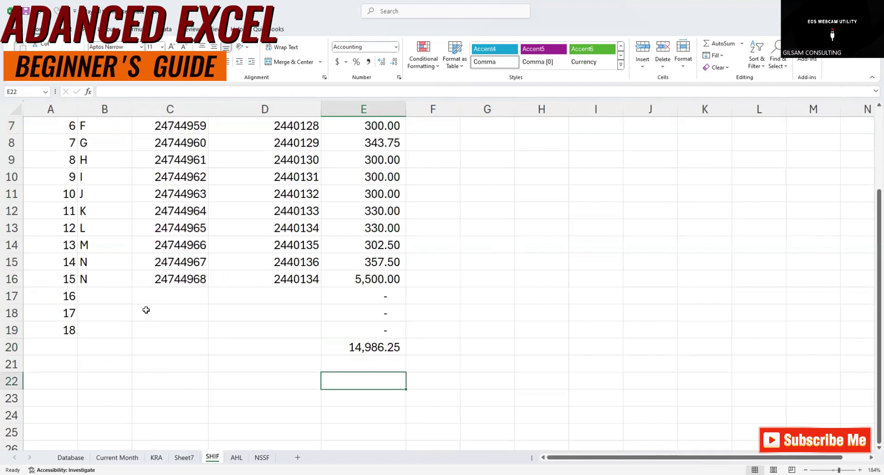
{"action": "left_click", "coordinate": [74, 298]}
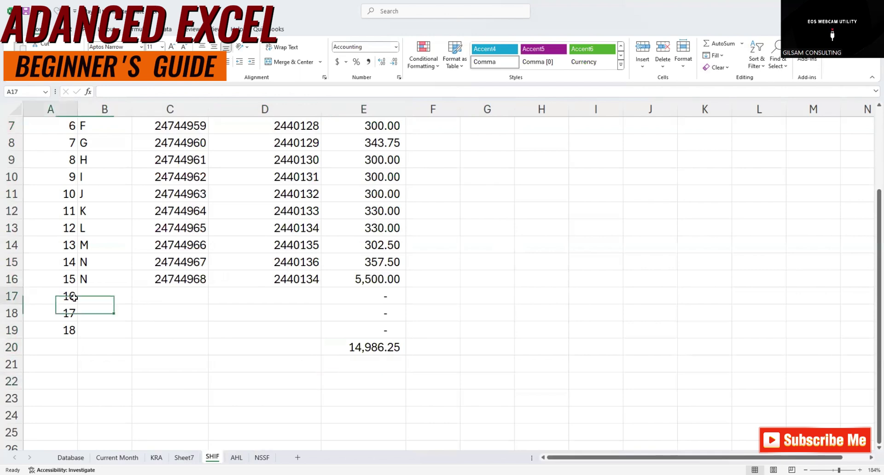
{"action": "left_click", "coordinate": [229, 289]}
{"action": "left_click", "coordinate": [74, 300]}
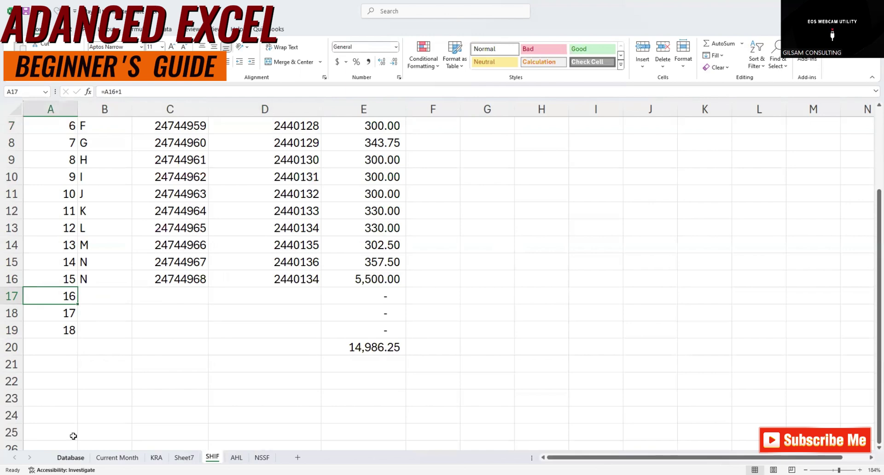
Switch to the Database sheet and inspect the payroll numbers in A2 and A5.
{"action": "left_click", "coordinate": [71, 457]}
{"action": "left_click", "coordinate": [33, 152]}
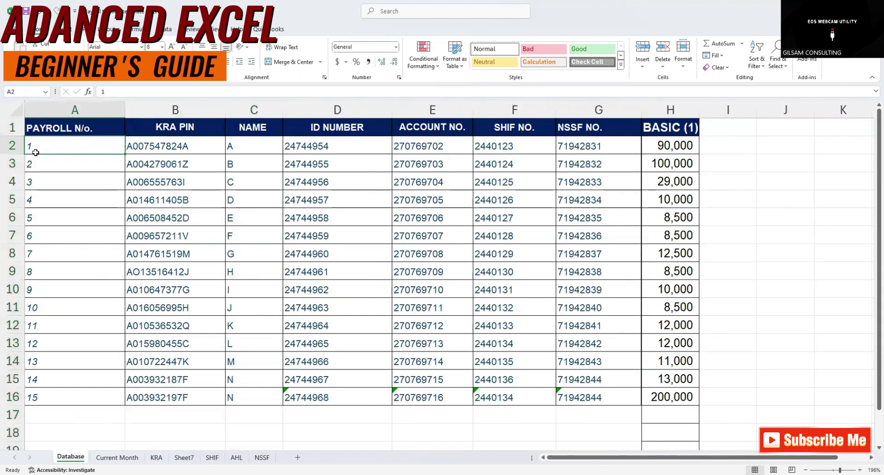
{"action": "left_click", "coordinate": [36, 195]}
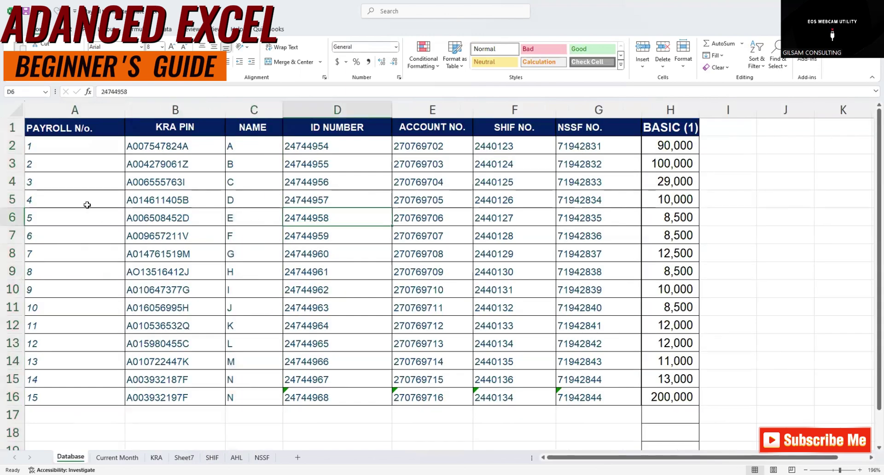
{"action": "left_click_drag", "start_coordinate": [87, 203], "coordinate": [581, 200]}
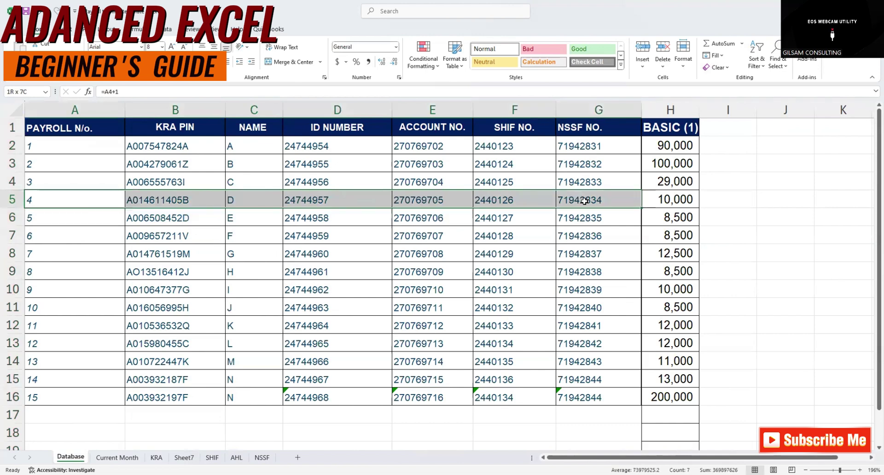
{"action": "left_click", "coordinate": [50, 194]}
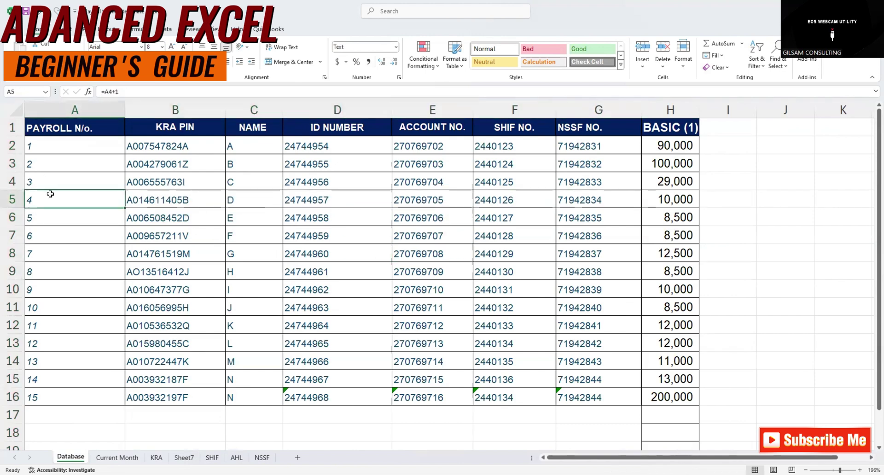
{"action": "double_click", "coordinate": [79, 209]}
{"action": "type", "text": "16"}
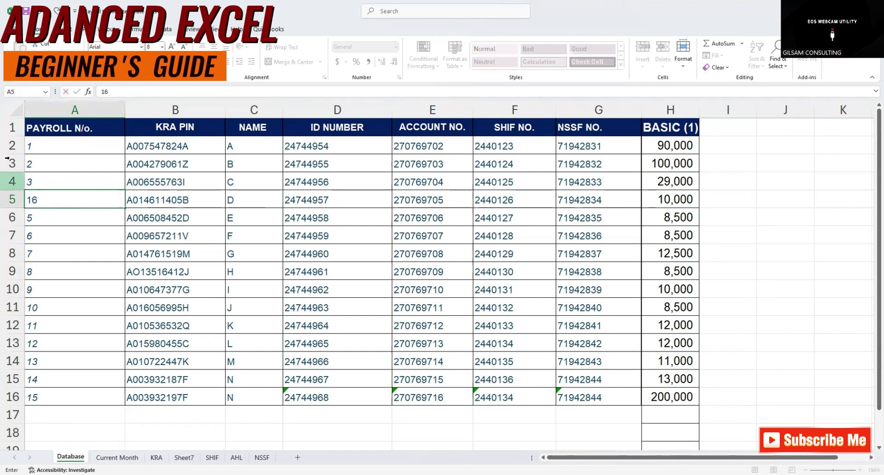
{"action": "left_click", "coordinate": [73, 290]}
{"action": "left_click", "coordinate": [52, 204]}
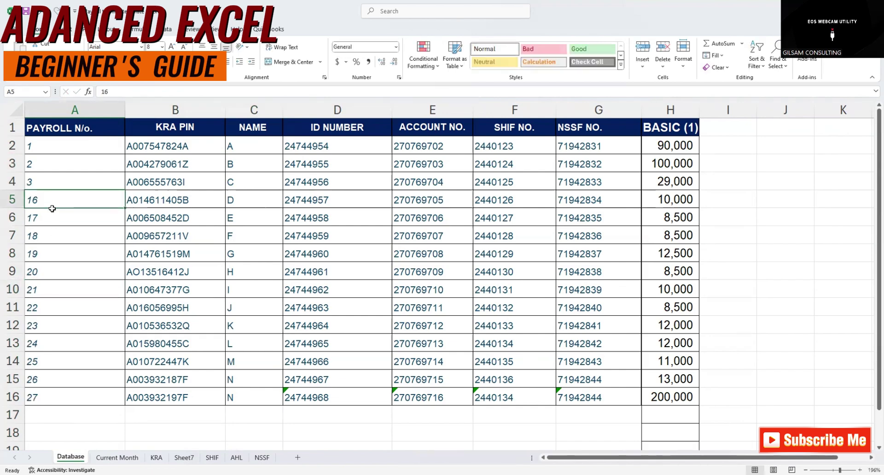
{"action": "key", "text": "ctrl+z"}
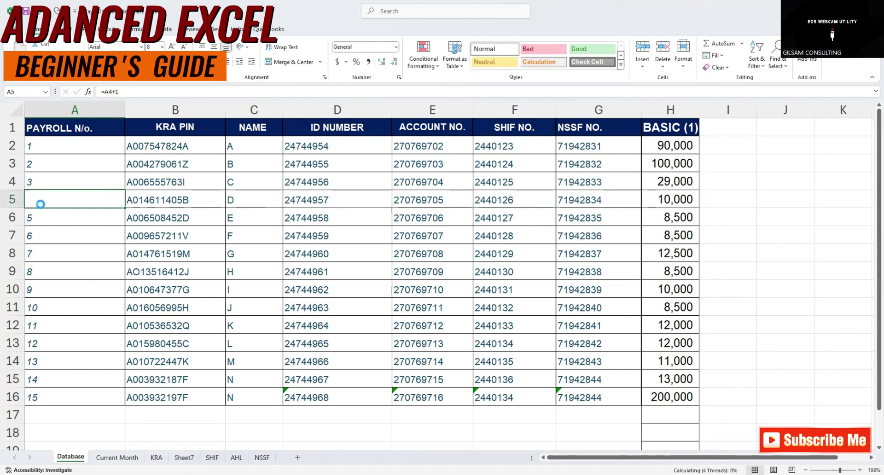
{"action": "left_click", "coordinate": [40, 218]}
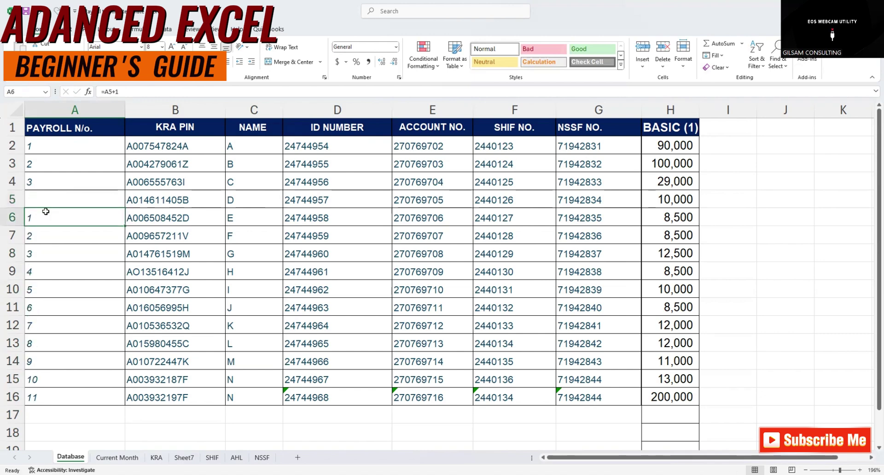
{"action": "left_click", "coordinate": [57, 398]}
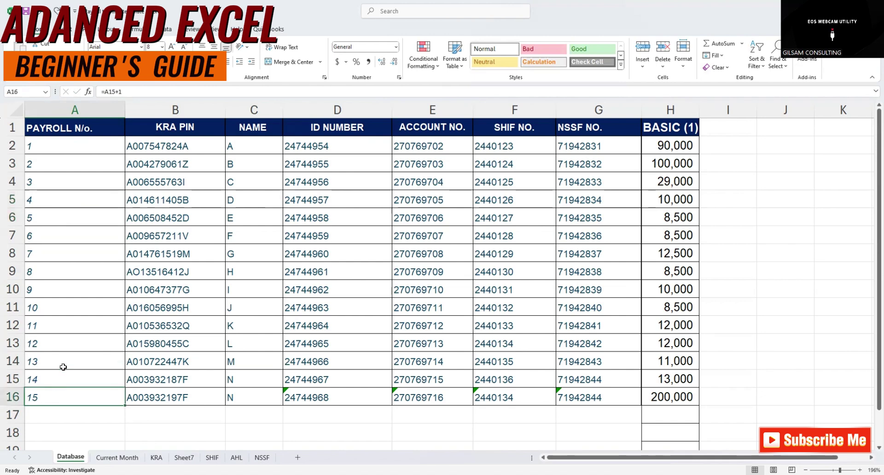
{"action": "left_click_drag", "start_coordinate": [41, 200], "coordinate": [653, 197]}
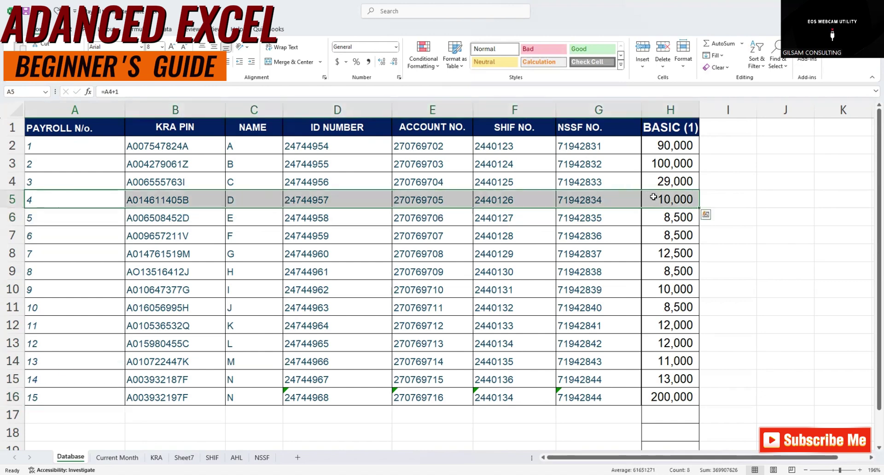
{"action": "key", "text": "Delete"}
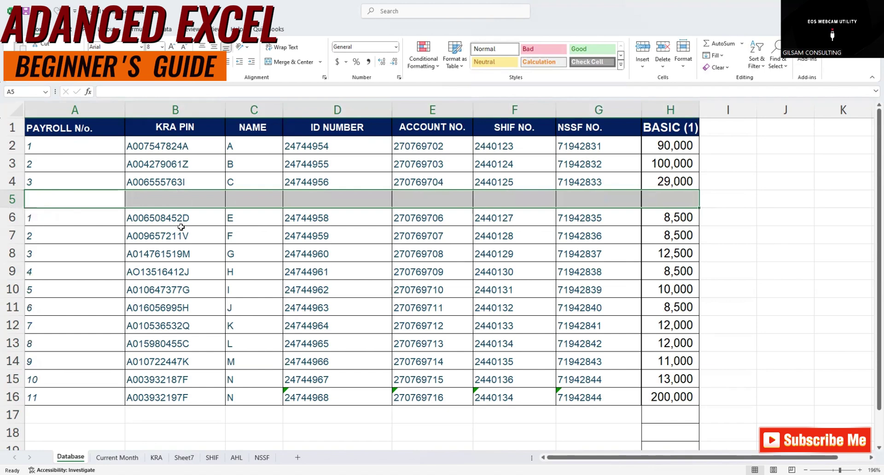
{"action": "left_click", "coordinate": [42, 218]}
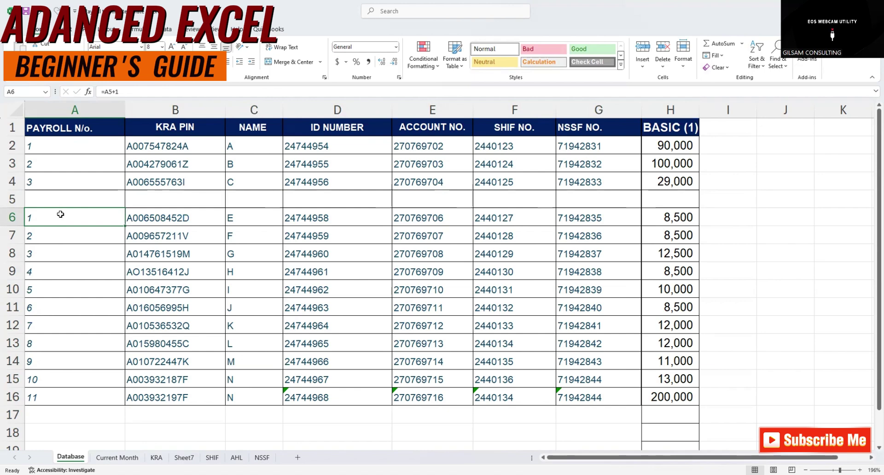
{"action": "left_click", "coordinate": [43, 198]}
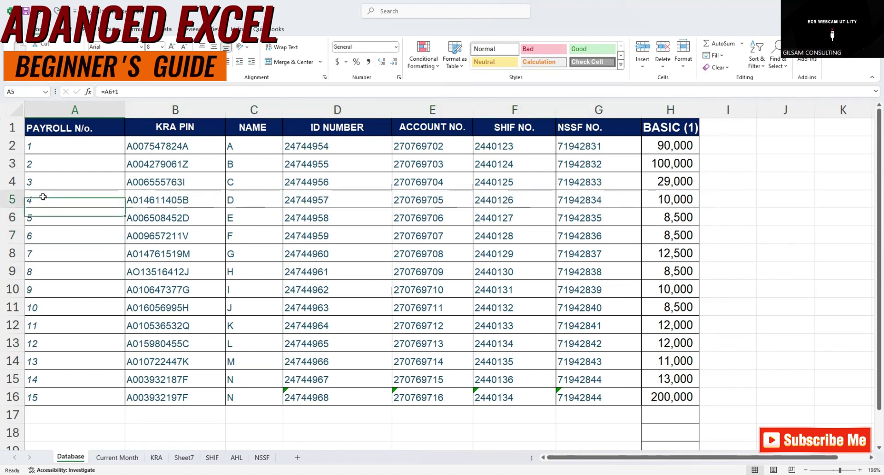
Convert the payroll number formulas in A3:A16 to fixed values with Paste Special Values.
{"action": "left_click_drag", "start_coordinate": [36, 159], "coordinate": [55, 352]}
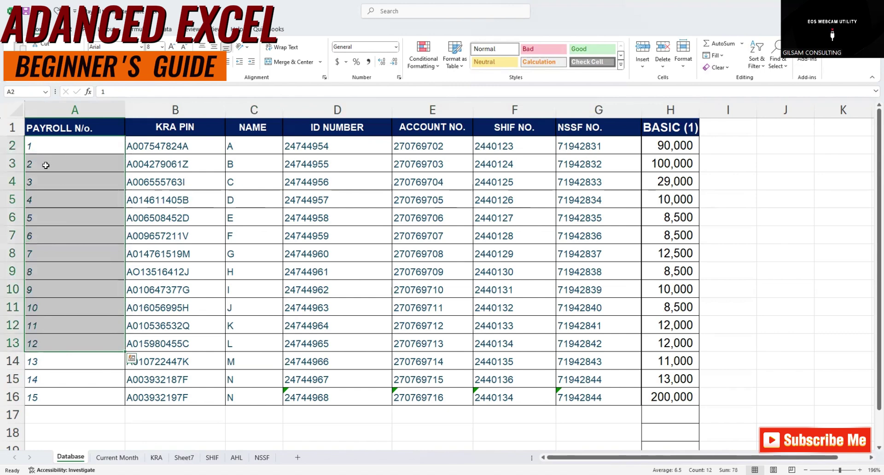
{"action": "left_click_drag", "start_coordinate": [46, 166], "coordinate": [67, 398]}
{"action": "key", "text": "ctrl+c"}
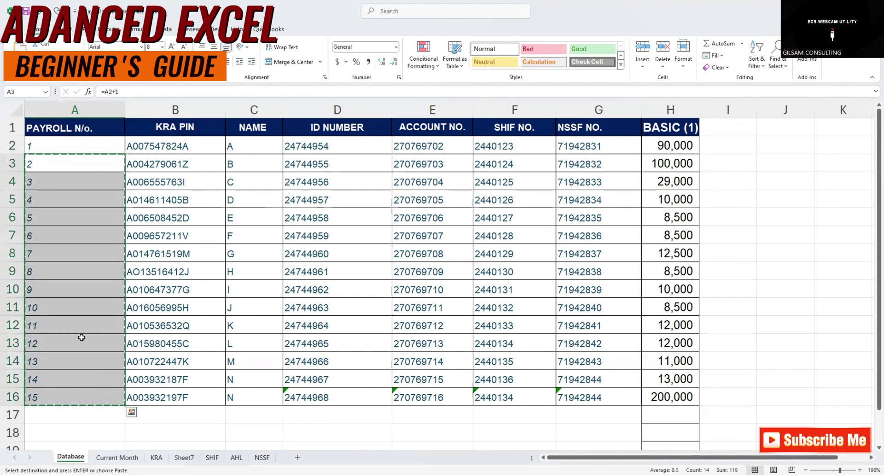
{"action": "key", "text": "ctrl+alt+v"}
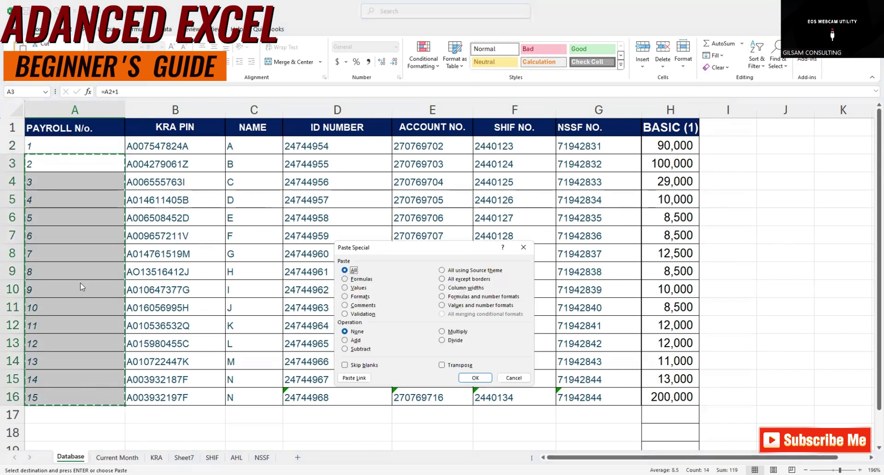
{"action": "left_click", "coordinate": [344, 287]}
{"action": "left_click", "coordinate": [475, 377]}
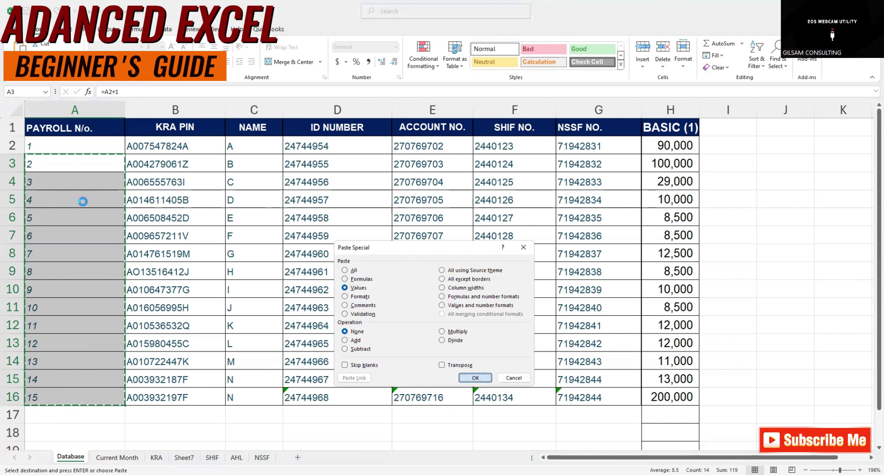
{"action": "left_click", "coordinate": [37, 187]}
Change employee D's payroll number in A5 to 16.
{"action": "left_click", "coordinate": [33, 196]}
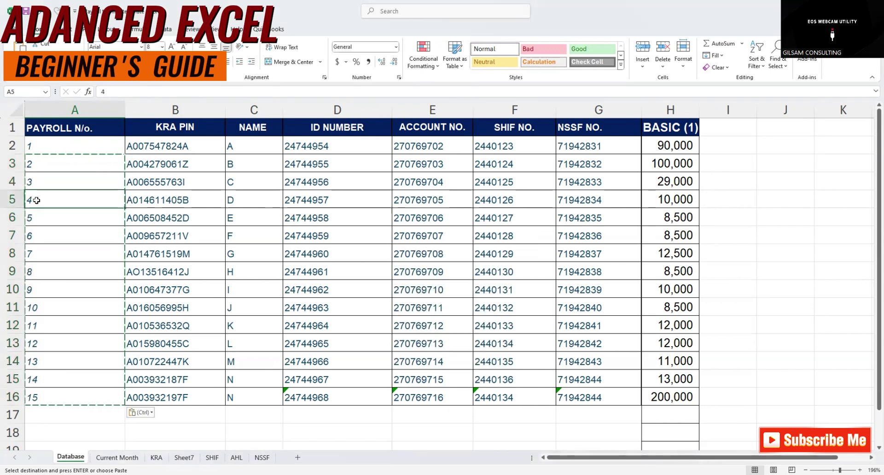
{"action": "left_click", "coordinate": [52, 233]}
{"action": "left_click", "coordinate": [37, 200]}
{"action": "type", "text": "1"}
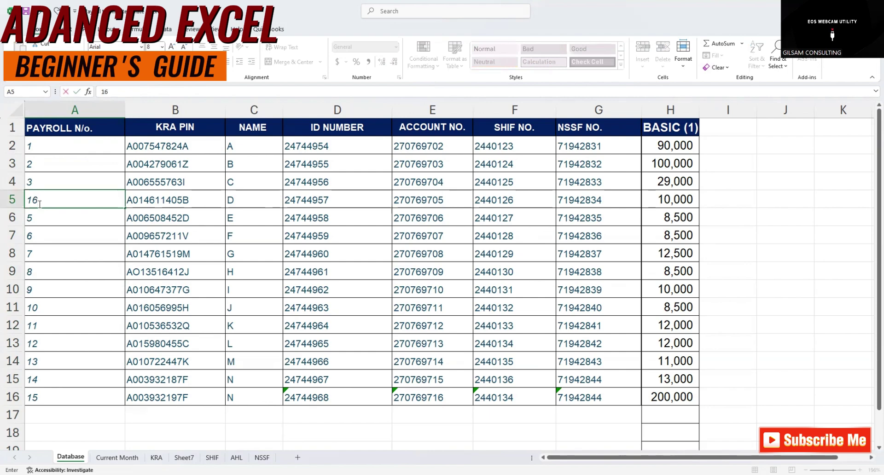
{"action": "type", "text": "6"}
{"action": "left_click", "coordinate": [156, 273]}
{"action": "left_click_drag", "start_coordinate": [64, 203], "coordinate": [444, 212]}
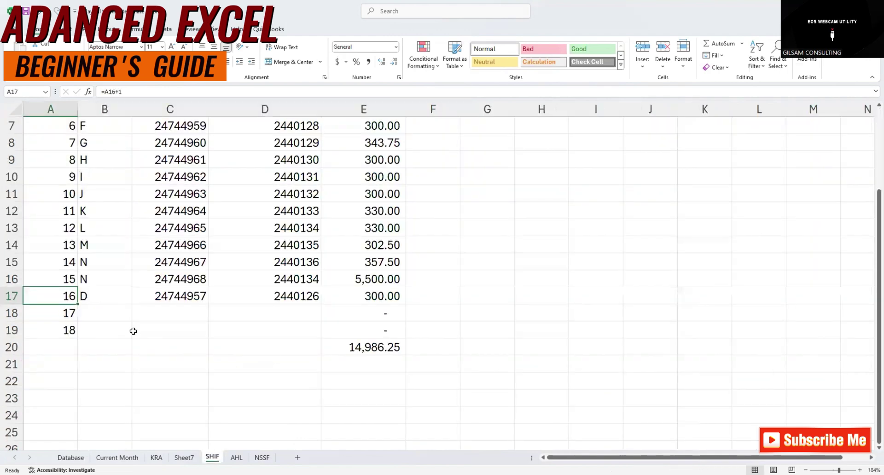
{"action": "left_click", "coordinate": [109, 380]}
{"action": "scroll", "coordinate": [83, 294], "scroll_direction": "up", "scroll_amount": 1}
{"action": "scroll", "coordinate": [83, 294], "scroll_direction": "up", "scroll_amount": 2}
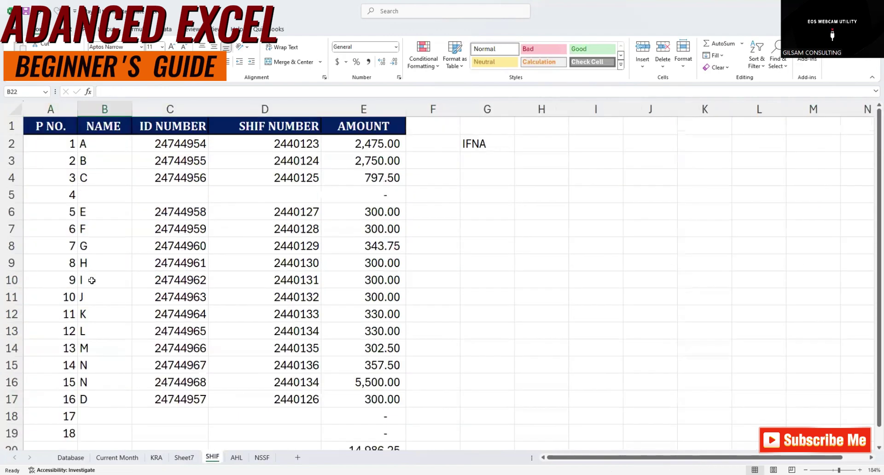
{"action": "left_click_drag", "start_coordinate": [58, 196], "coordinate": [353, 199]}
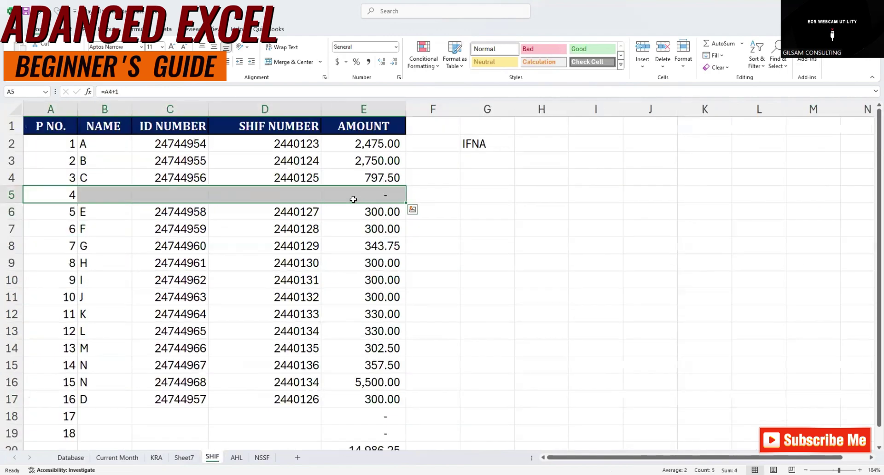
{"action": "scroll", "coordinate": [180, 276], "scroll_direction": "down", "scroll_amount": 2}
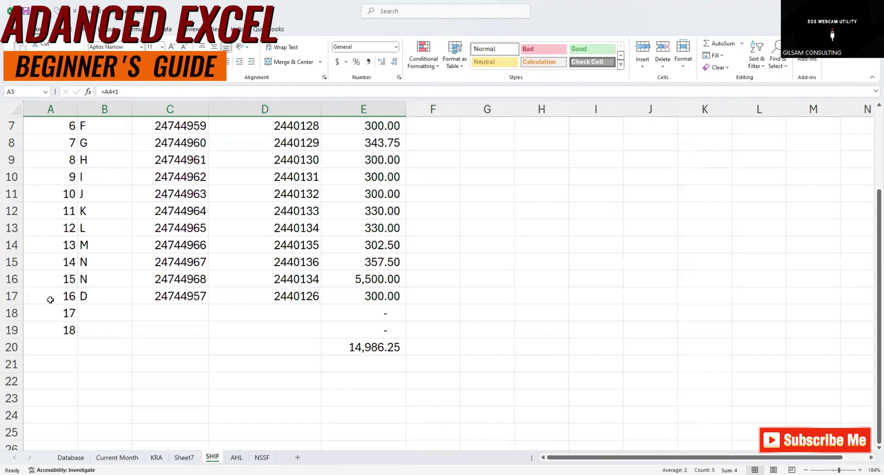
{"action": "left_click_drag", "start_coordinate": [47, 300], "coordinate": [373, 296]}
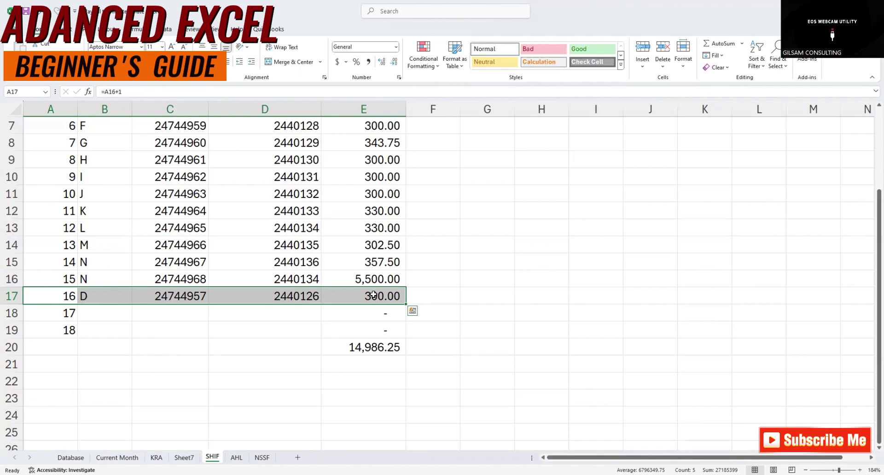
{"action": "scroll", "coordinate": [371, 322], "scroll_direction": "up", "scroll_amount": 2}
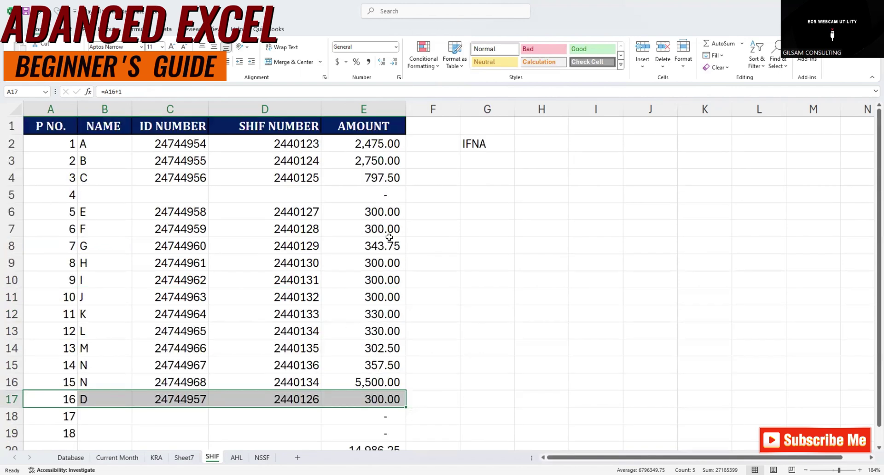
{"action": "scroll", "coordinate": [369, 285], "scroll_direction": "down", "scroll_amount": 2}
{"action": "left_click", "coordinate": [355, 350]}
{"action": "left_click", "coordinate": [455, 364]}
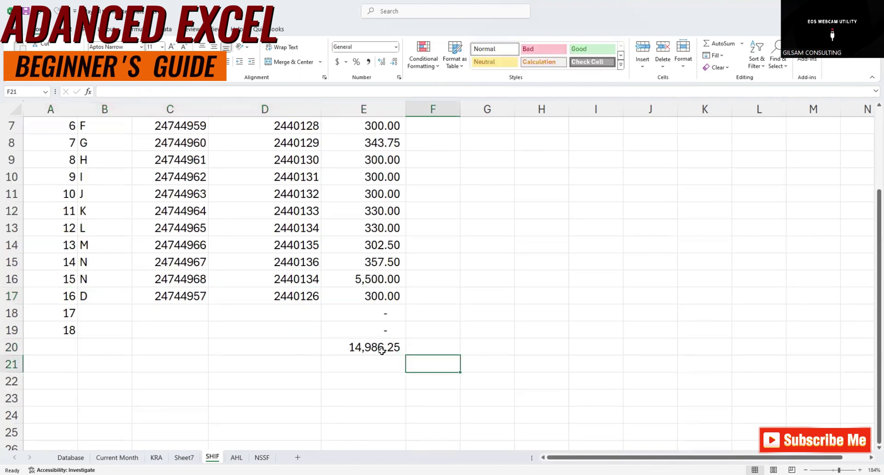
{"action": "left_click", "coordinate": [361, 348]}
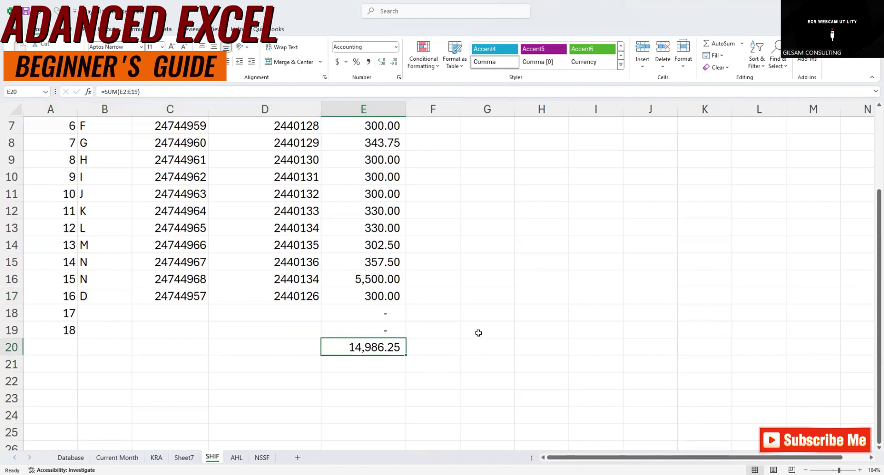
{"action": "left_click", "coordinate": [375, 379]}
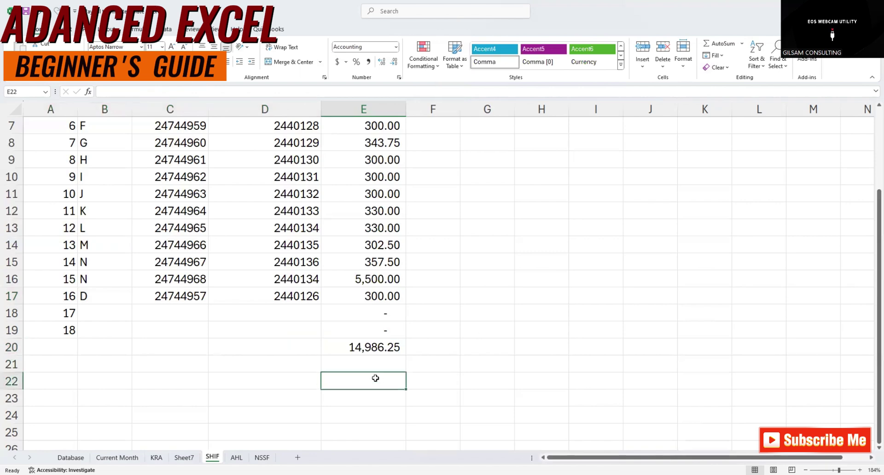
Link E22 to the Current Month total in N19, showing 14,671.25.
{"action": "type", "text": "="}
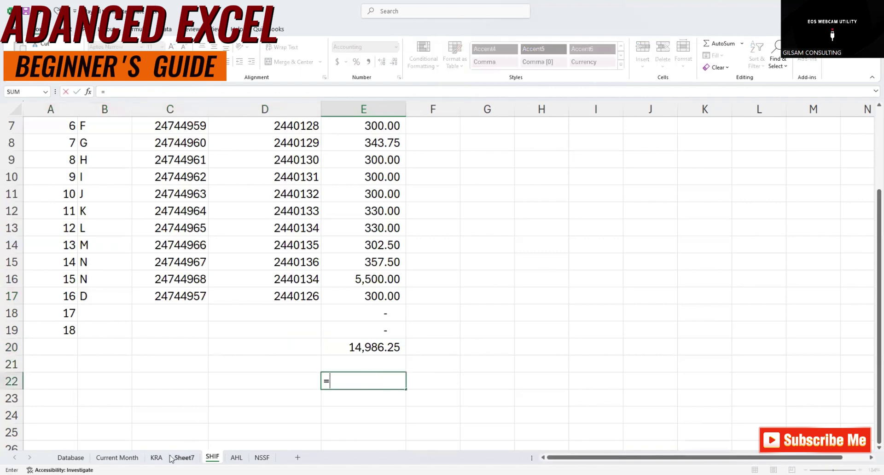
{"action": "left_click", "coordinate": [117, 457]}
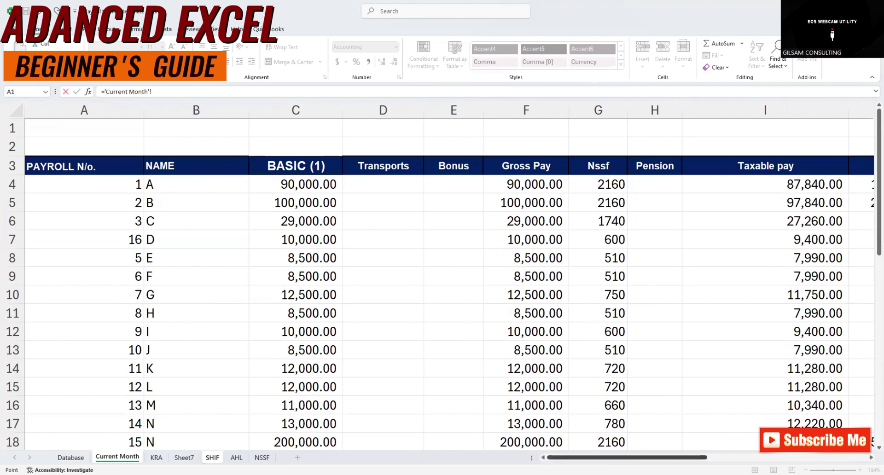
{"action": "left_click_drag", "start_coordinate": [619, 458], "coordinate": [744, 458]}
{"action": "scroll", "coordinate": [647, 330], "scroll_direction": "down", "scroll_amount": 9}
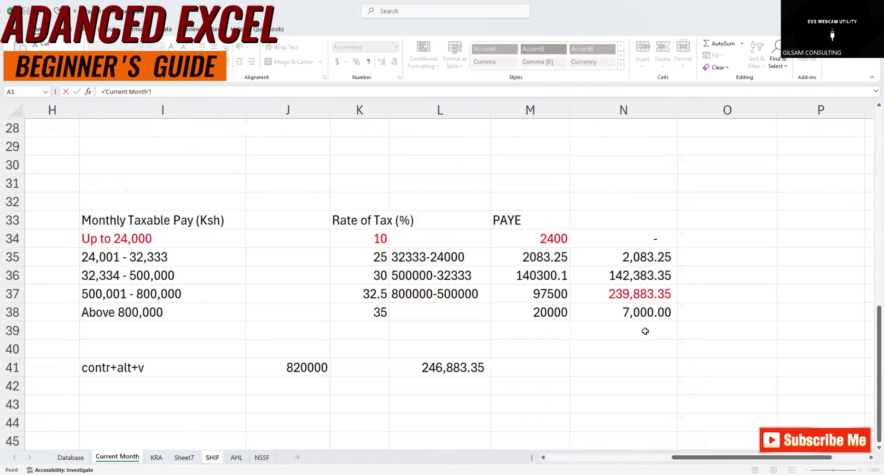
{"action": "scroll", "coordinate": [643, 263], "scroll_direction": "up", "scroll_amount": 4}
{"action": "left_click", "coordinate": [624, 184]}
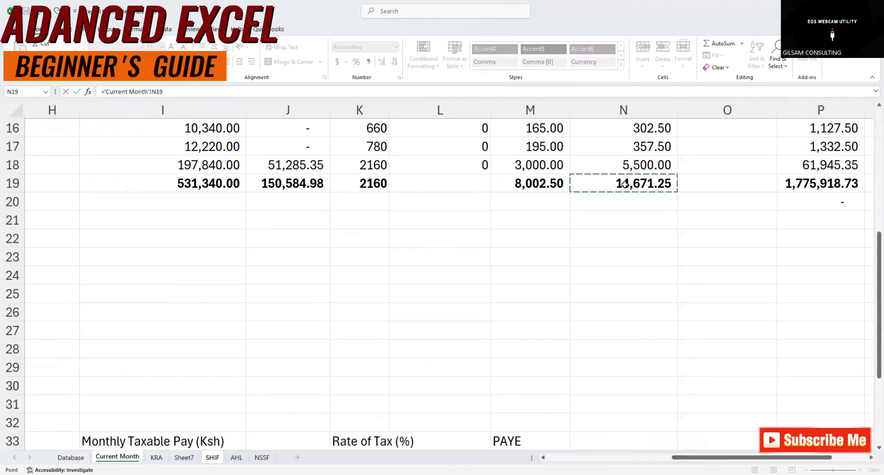
{"action": "key", "text": "Return"}
{"action": "left_click", "coordinate": [362, 416]}
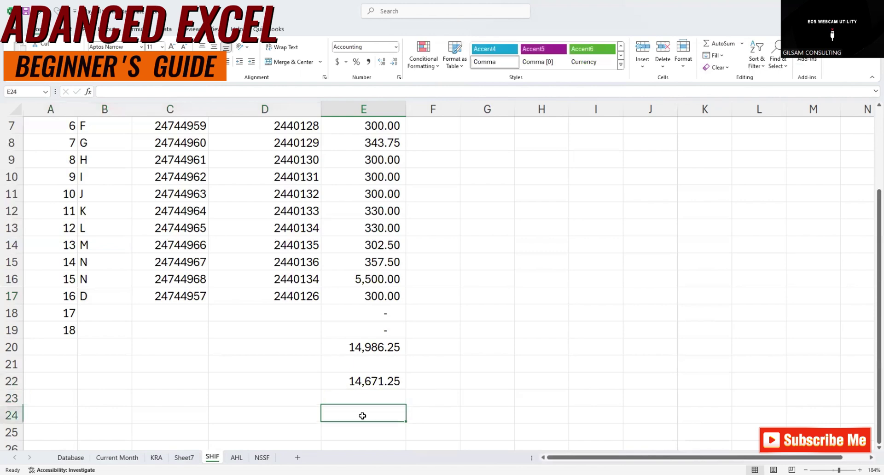
Enter =E20-E22 in E24 to get the 315.00 difference.
{"action": "type", "text": "="}
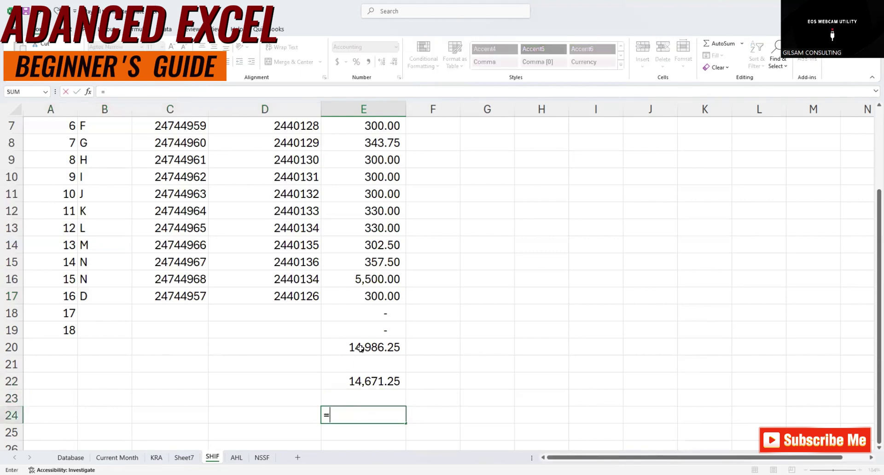
{"action": "left_click", "coordinate": [361, 349]}
{"action": "type", "text": "-"}
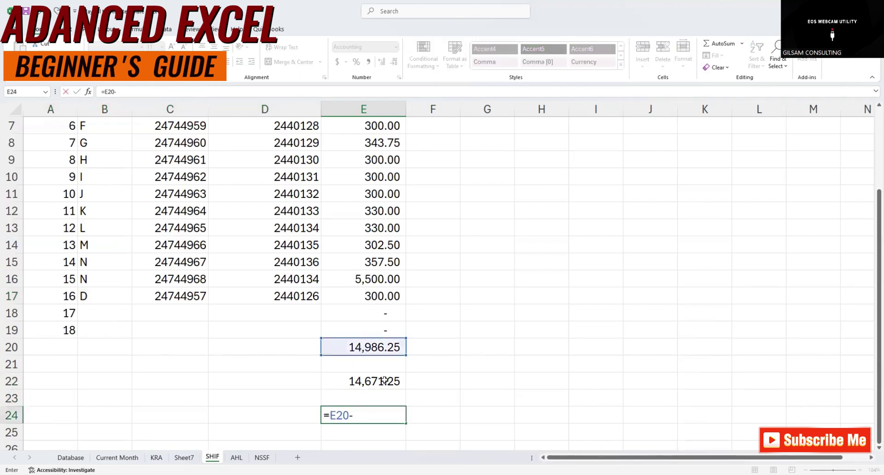
{"action": "left_click", "coordinate": [384, 381]}
{"action": "key", "text": "Return"}
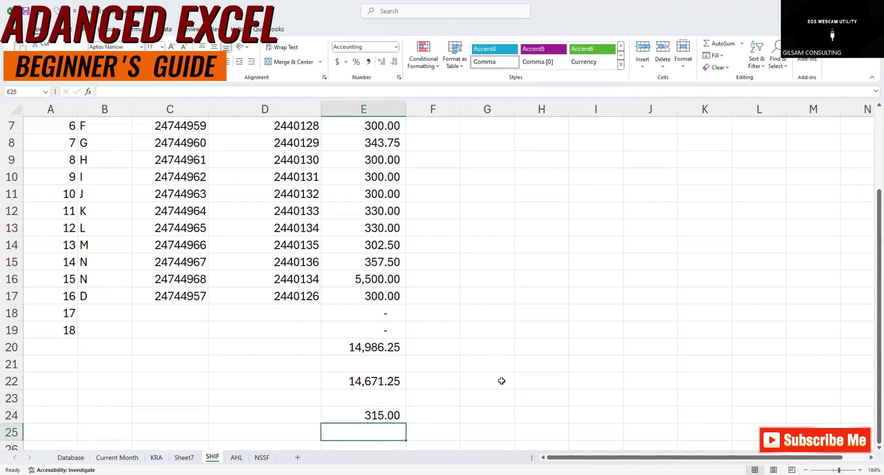
Give the E24 difference cell a yellow fill.
{"action": "left_click", "coordinate": [471, 414]}
{"action": "left_click", "coordinate": [365, 415]}
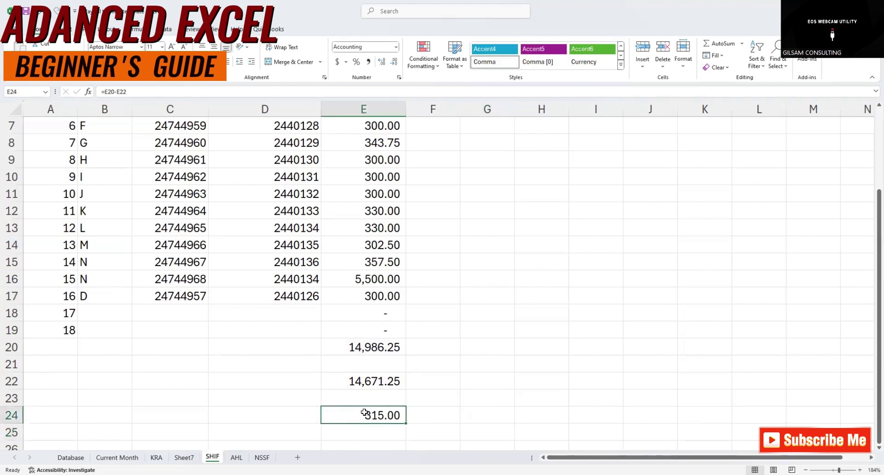
{"action": "left_click", "coordinate": [154, 62]}
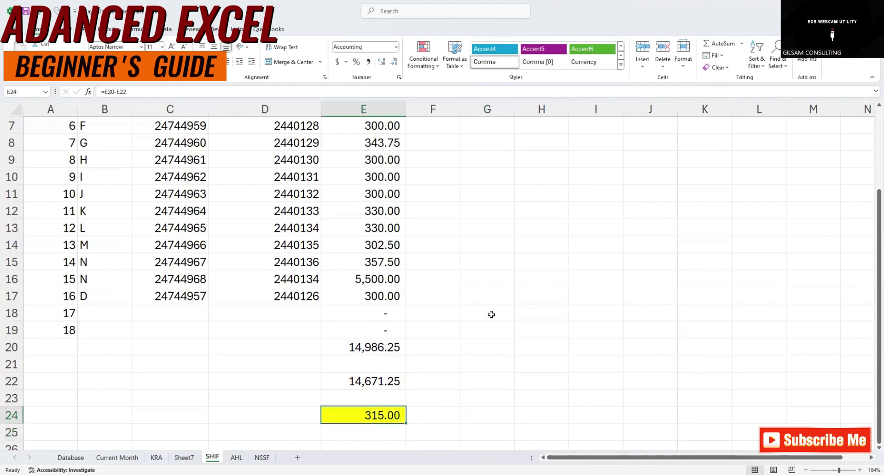
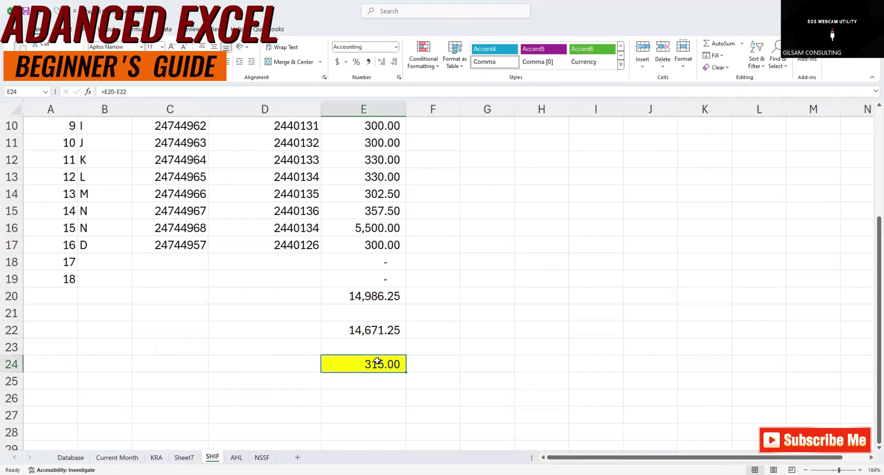
Select the SUMIF heading in H2 and inspect the =A13+1 style P NO. formulas in column A.
{"action": "scroll", "coordinate": [379, 361], "scroll_direction": "up", "scroll_amount": 3}
{"action": "left_click", "coordinate": [528, 141]}
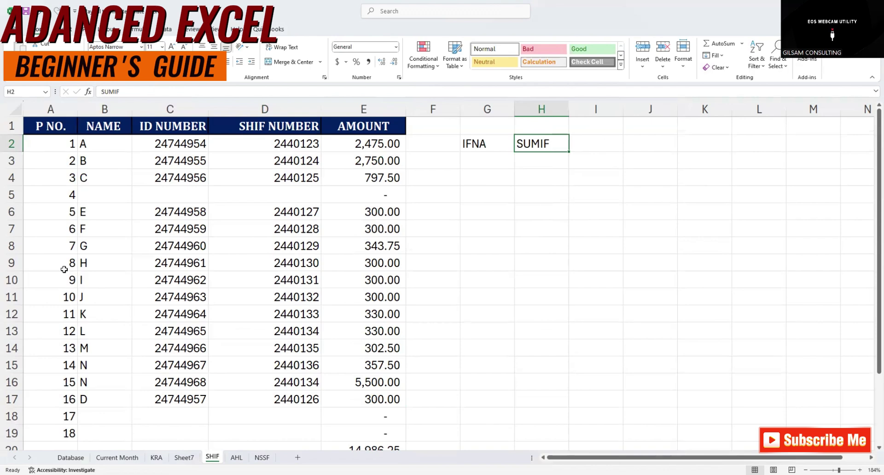
{"action": "left_click", "coordinate": [62, 146]}
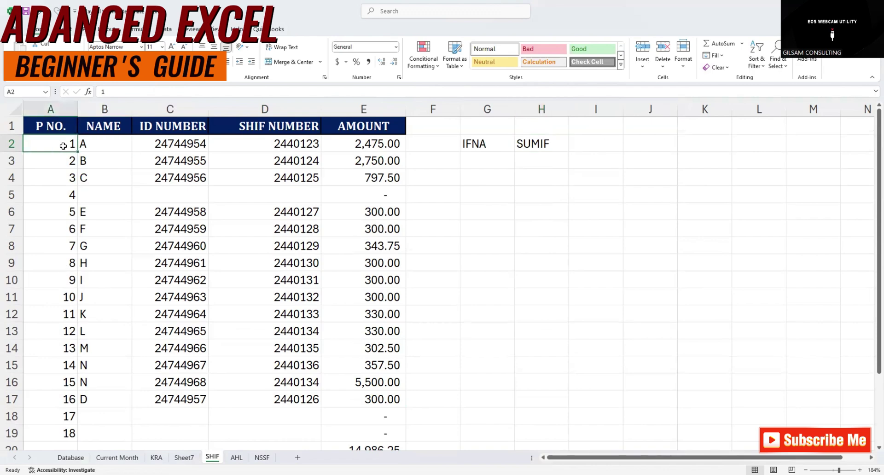
{"action": "left_click", "coordinate": [64, 299]}
{"action": "left_click", "coordinate": [64, 348]}
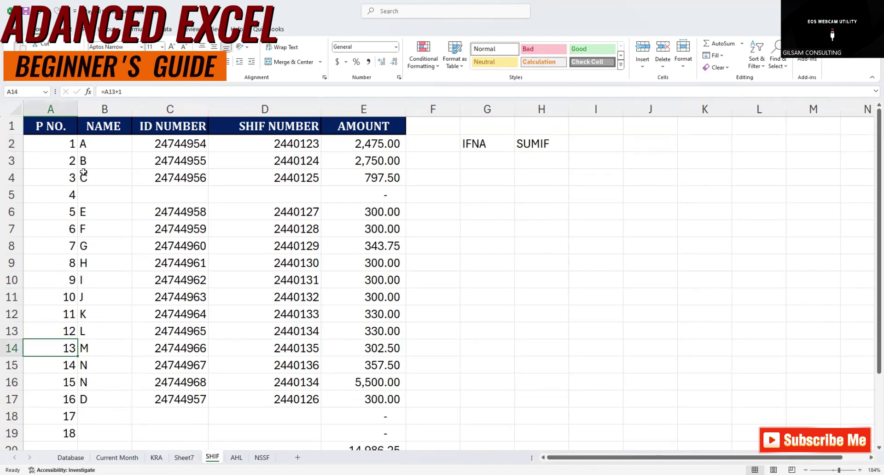
Paste the P NO. column A1:A19 as values only into column H starting at H3.
{"action": "left_click_drag", "start_coordinate": [62, 143], "coordinate": [64, 417]}
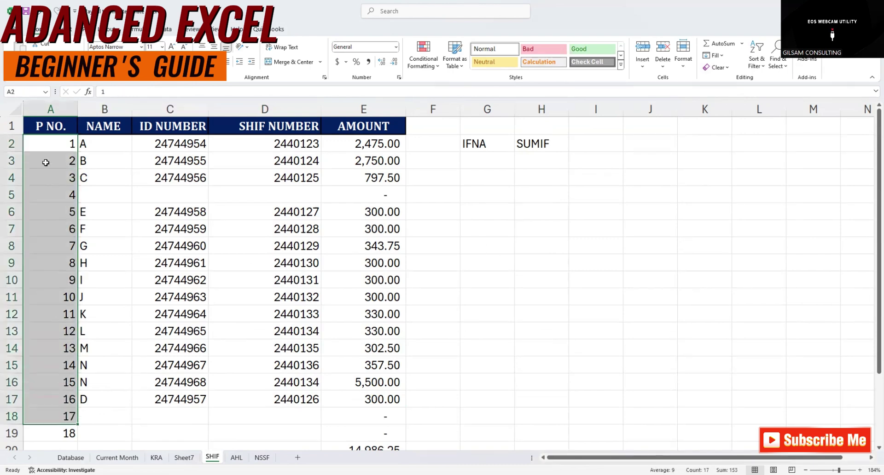
{"action": "left_click_drag", "start_coordinate": [53, 126], "coordinate": [51, 428]}
{"action": "key", "text": "ctrl+c"}
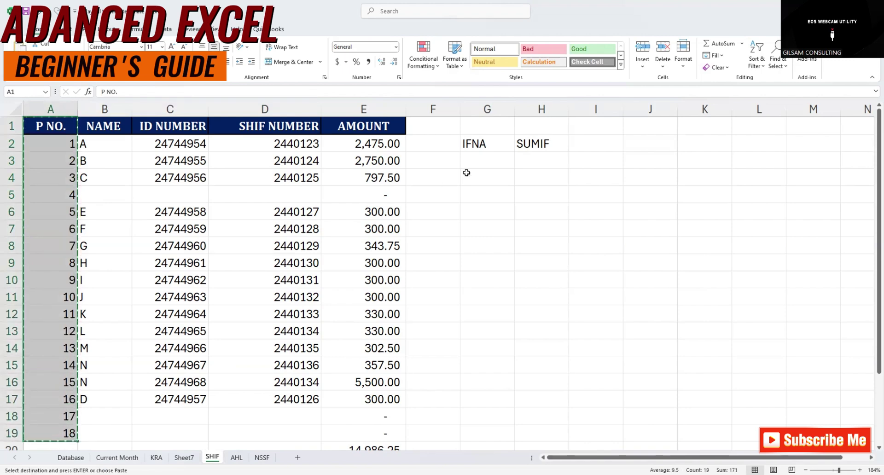
{"action": "left_click", "coordinate": [541, 160]}
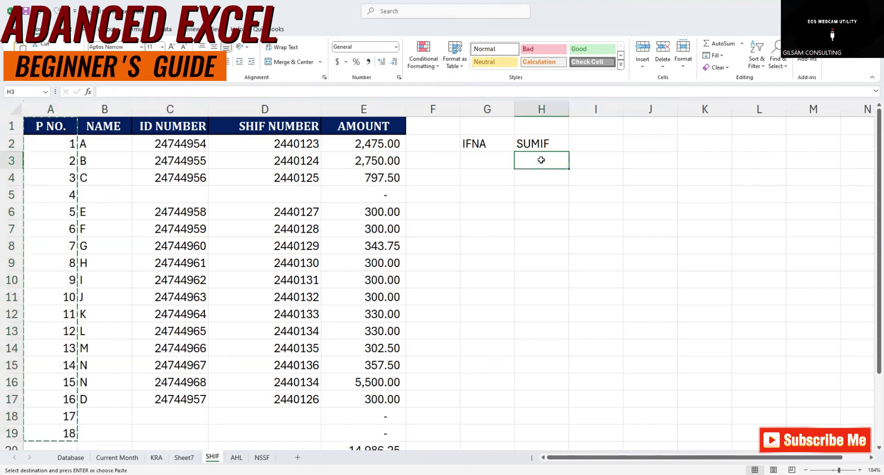
{"action": "key", "text": "ctrl+alt+v"}
{"action": "left_click", "coordinate": [363, 288]}
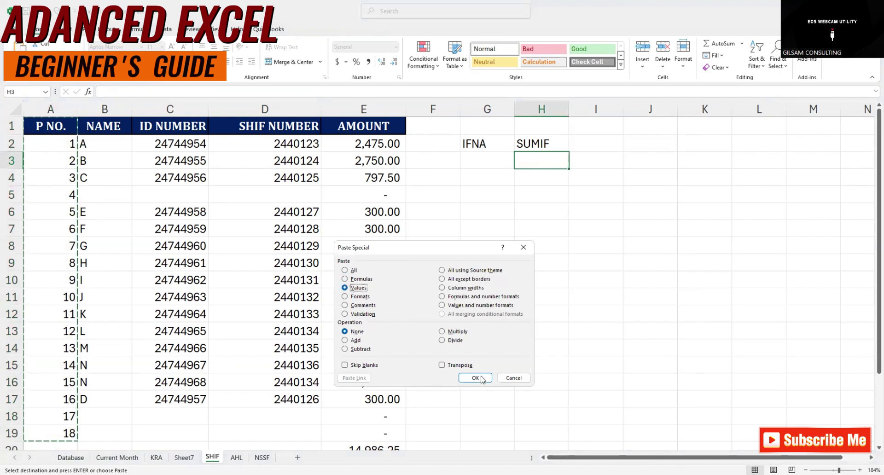
{"action": "left_click", "coordinate": [475, 377]}
{"action": "scroll", "coordinate": [586, 194], "scroll_direction": "down", "scroll_amount": 3}
{"action": "scroll", "coordinate": [585, 194], "scroll_direction": "down", "scroll_amount": 1}
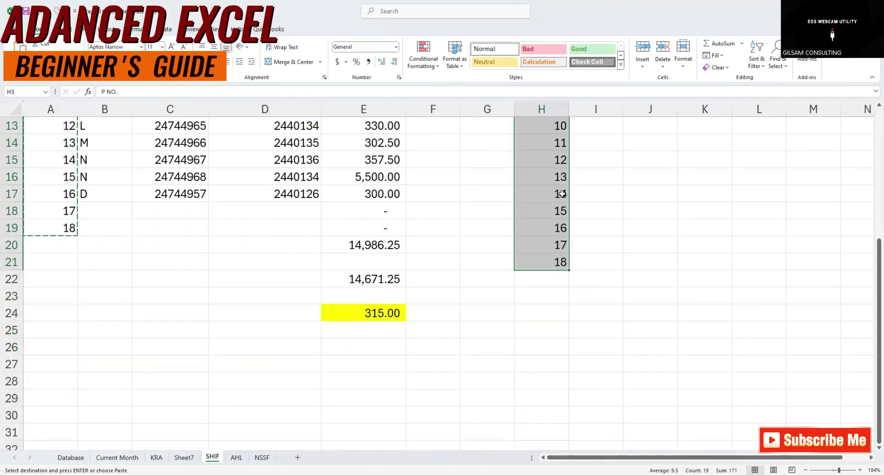
{"action": "scroll", "coordinate": [585, 194], "scroll_direction": "up", "scroll_amount": 4}
Run Remove Duplicates on the pasted P NO. list and confirm none were found.
{"action": "left_click", "coordinate": [172, 29]}
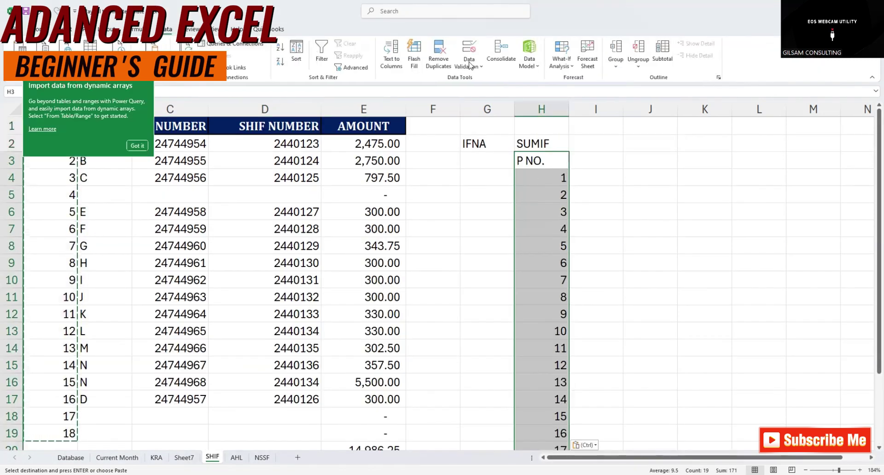
{"action": "left_click", "coordinate": [439, 54]}
{"action": "left_click", "coordinate": [362, 318]}
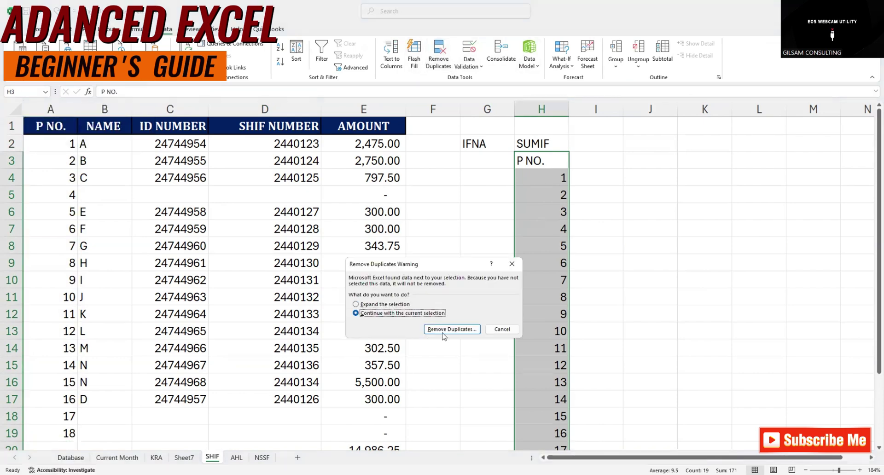
{"action": "left_click", "coordinate": [445, 329]}
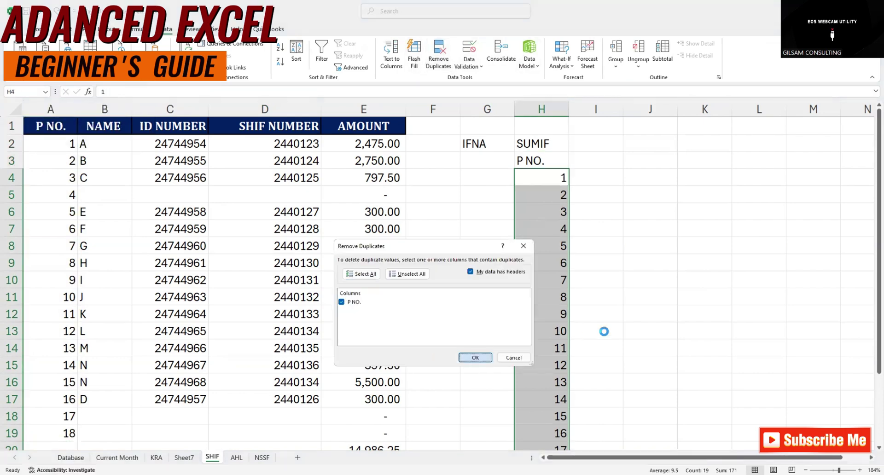
{"action": "key", "text": "Return"}
{"action": "left_click", "coordinate": [449, 267]}
{"action": "scroll", "coordinate": [587, 262], "scroll_direction": "down", "scroll_amount": 1}
{"action": "scroll", "coordinate": [587, 184], "scroll_direction": "up", "scroll_amount": 1}
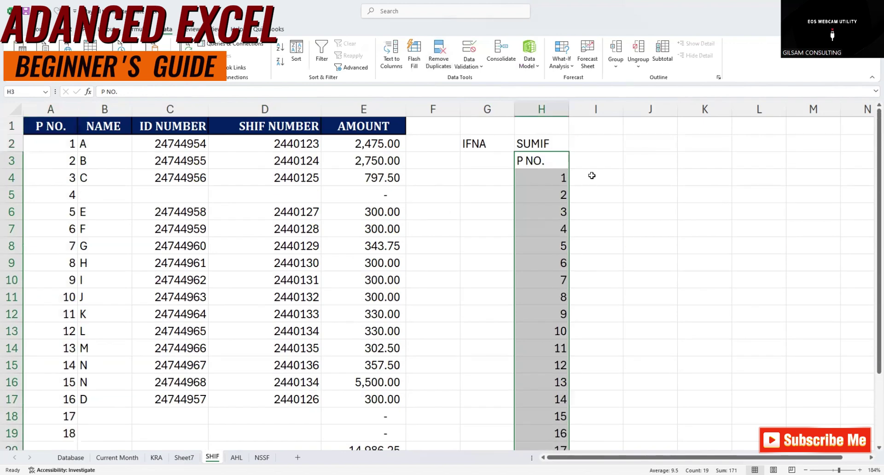
{"action": "left_click", "coordinate": [593, 166]}
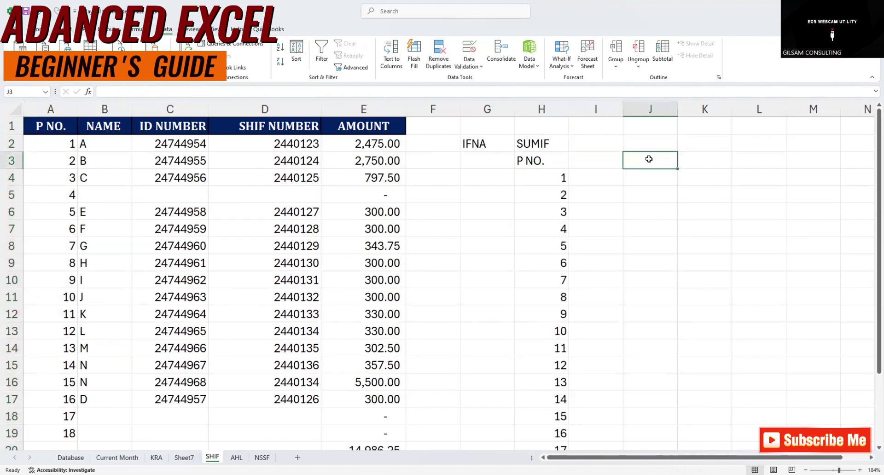
Copy the PAYROLL N/o. column with its header from the Current Month sheet.
{"action": "left_click", "coordinate": [533, 159]}
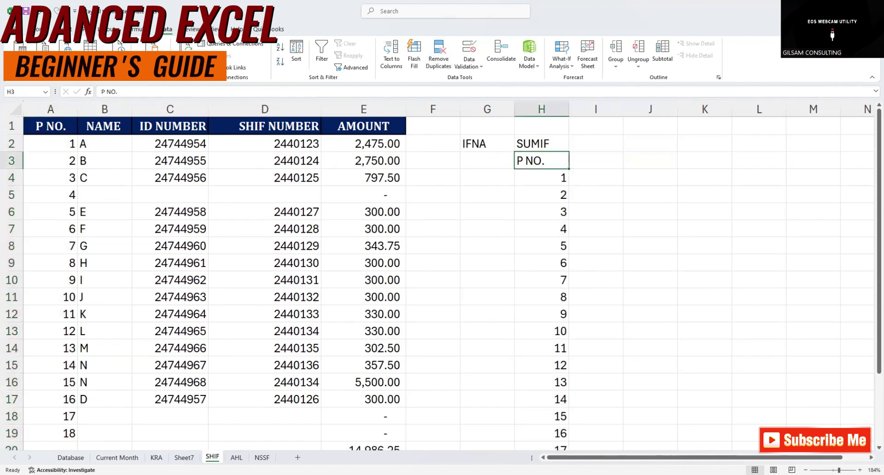
{"action": "left_click", "coordinate": [117, 457]}
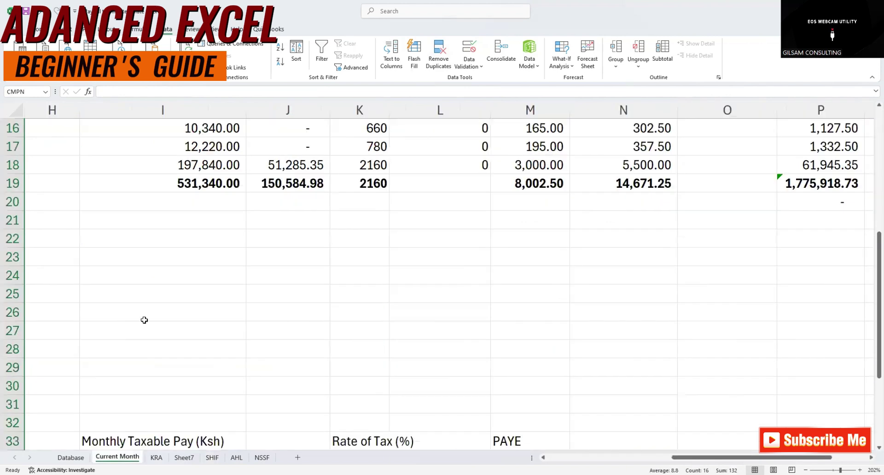
{"action": "scroll", "coordinate": [142, 319], "scroll_direction": "up", "scroll_amount": 5}
{"action": "scroll", "coordinate": [546, 448], "scroll_direction": "left", "scroll_amount": 7}
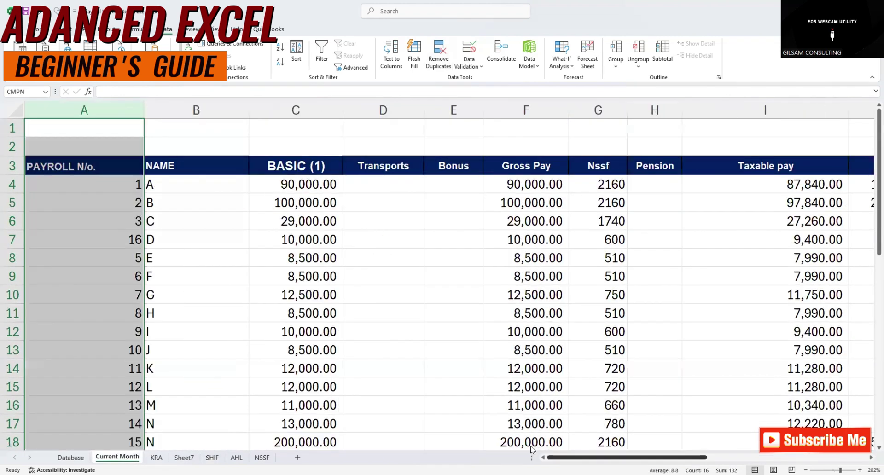
{"action": "left_click", "coordinate": [263, 251]}
{"action": "left_click_drag", "start_coordinate": [118, 175], "coordinate": [118, 414]}
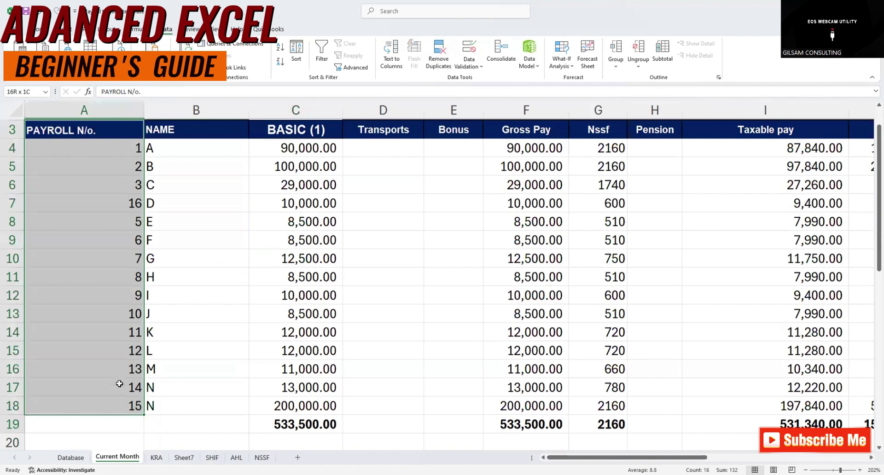
{"action": "scroll", "coordinate": [217, 359], "scroll_direction": "down", "scroll_amount": 1}
{"action": "key", "text": "ctrl+c"}
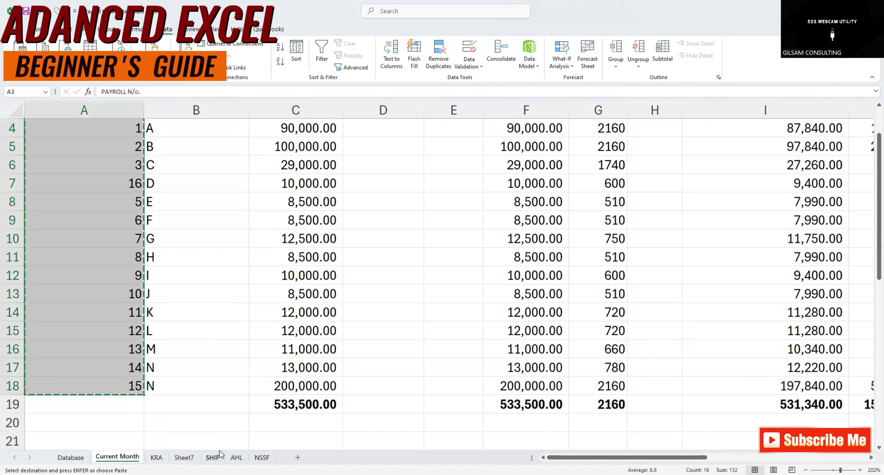
Paste the payroll numbers into J3 of the SHIF sheet as values only, replacing the zero-producing paste.
{"action": "left_click", "coordinate": [212, 458]}
{"action": "left_click", "coordinate": [644, 152]}
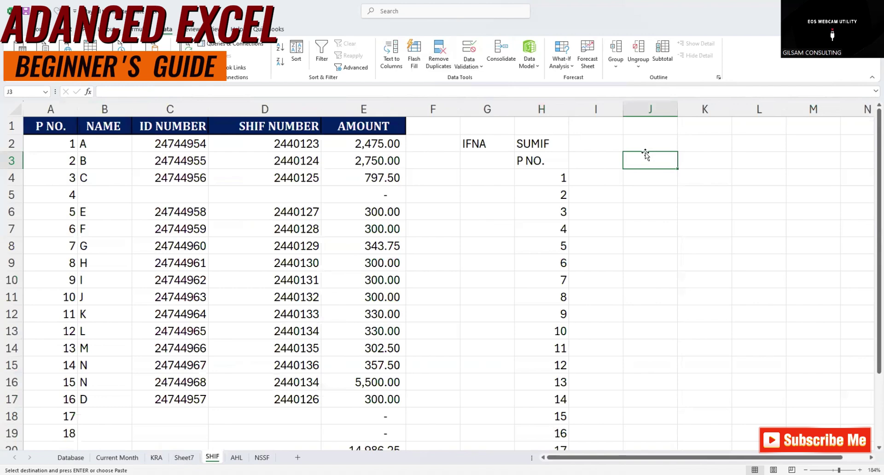
{"action": "key", "text": "ctrl+v"}
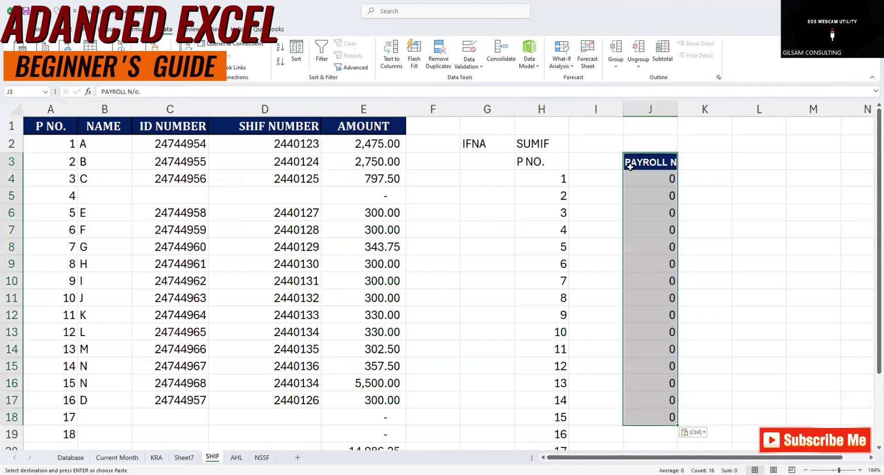
{"action": "left_click", "coordinate": [642, 162]}
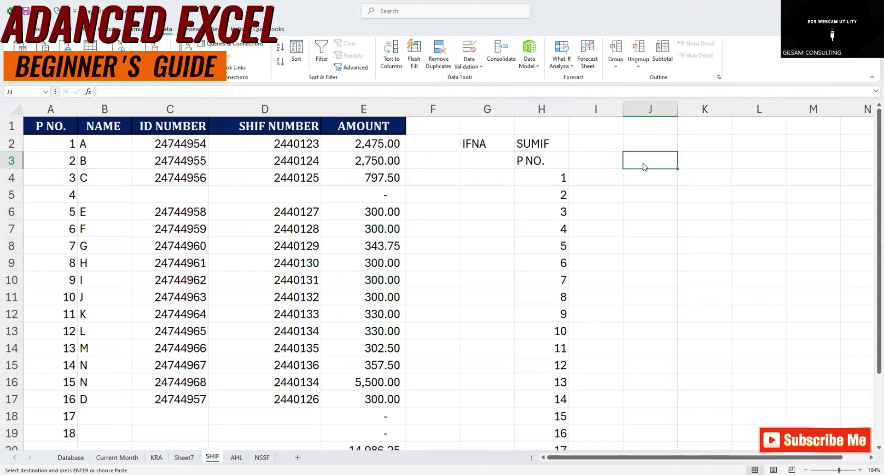
{"action": "key", "text": "ctrl+alt+v"}
{"action": "left_click", "coordinate": [344, 287]}
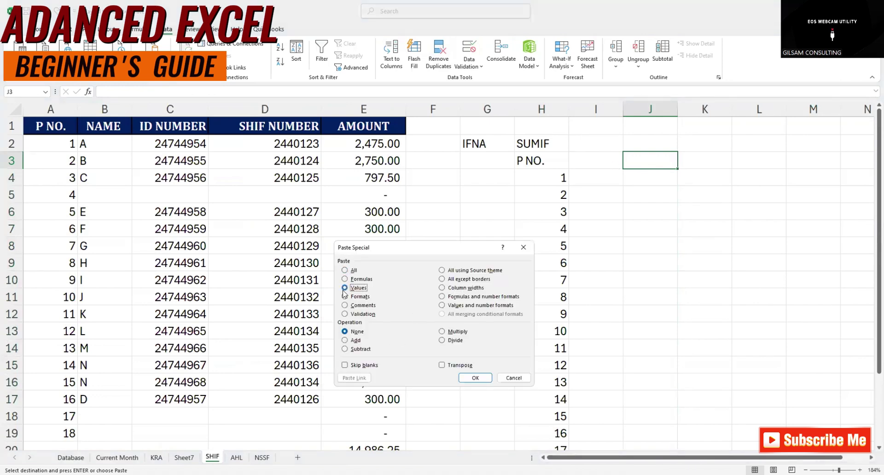
{"action": "left_click", "coordinate": [474, 378]}
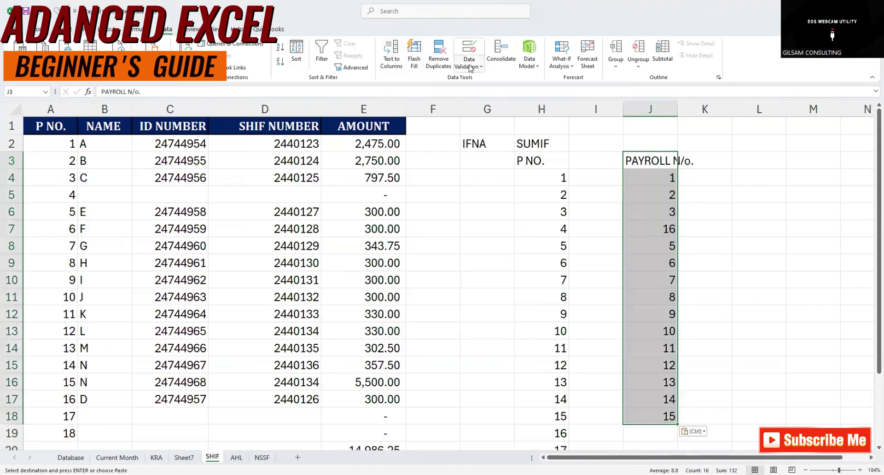
Check the PAYROLL N/o. list for duplicates, dismiss the none-found message, and select J3:J17.
{"action": "left_click", "coordinate": [438, 55]}
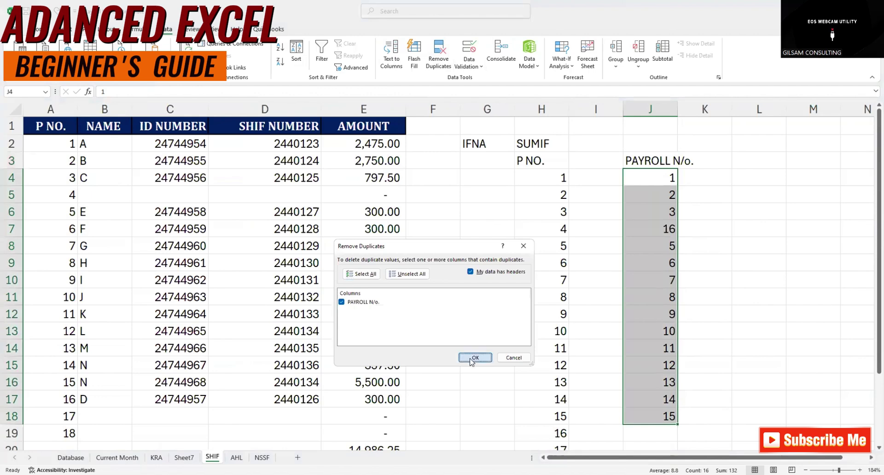
{"action": "left_click", "coordinate": [474, 358]}
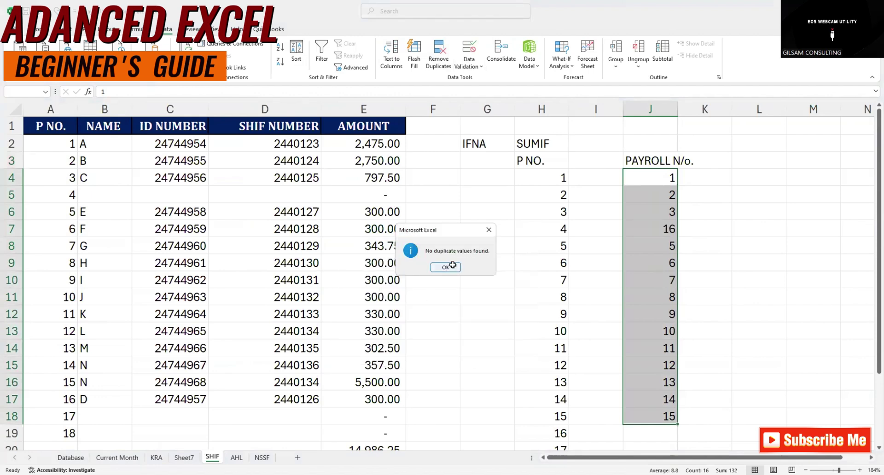
{"action": "left_click", "coordinate": [445, 267]}
{"action": "left_click", "coordinate": [746, 246]}
{"action": "left_click_drag", "start_coordinate": [654, 161], "coordinate": [668, 407]}
Autofit column J and insert an empty column before the PAYROLL N/o. list.
{"action": "double_click", "coordinate": [678, 112]}
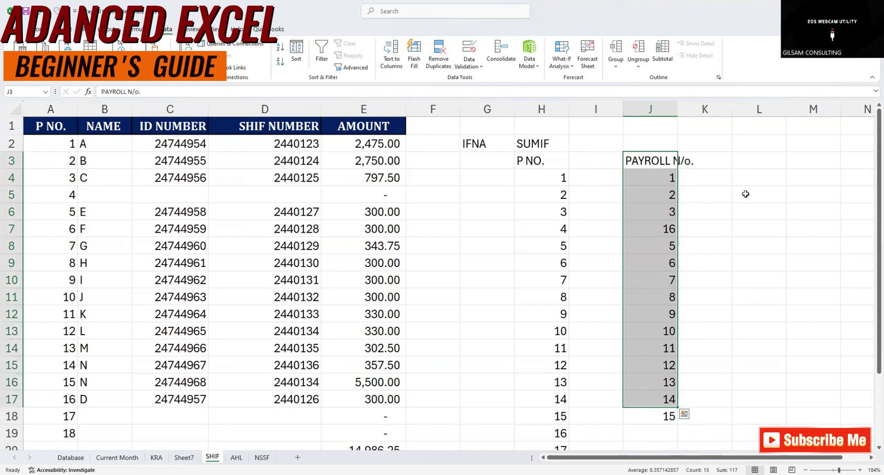
{"action": "left_click", "coordinate": [744, 193]}
{"action": "left_click", "coordinate": [625, 161]}
{"action": "left_click", "coordinate": [659, 108]}
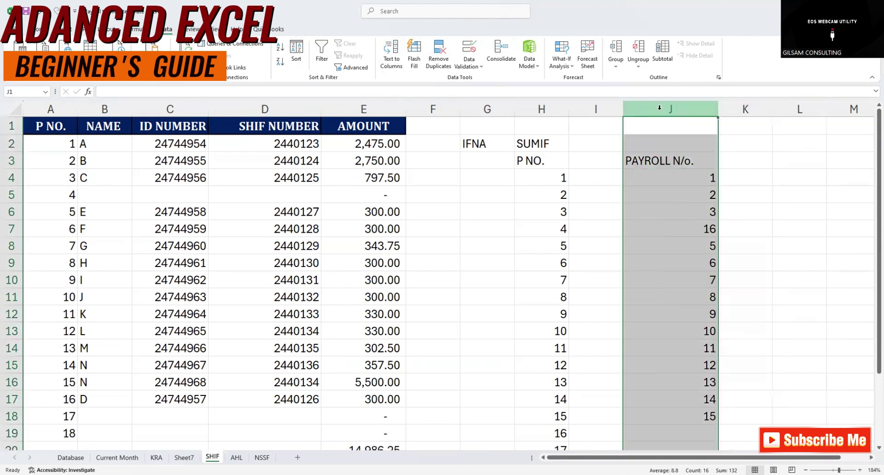
{"action": "right_click", "coordinate": [660, 109]}
{"action": "left_click", "coordinate": [685, 202]}
Enter the headings CM in J3 and SHIF in I3.
{"action": "left_click", "coordinate": [590, 166]}
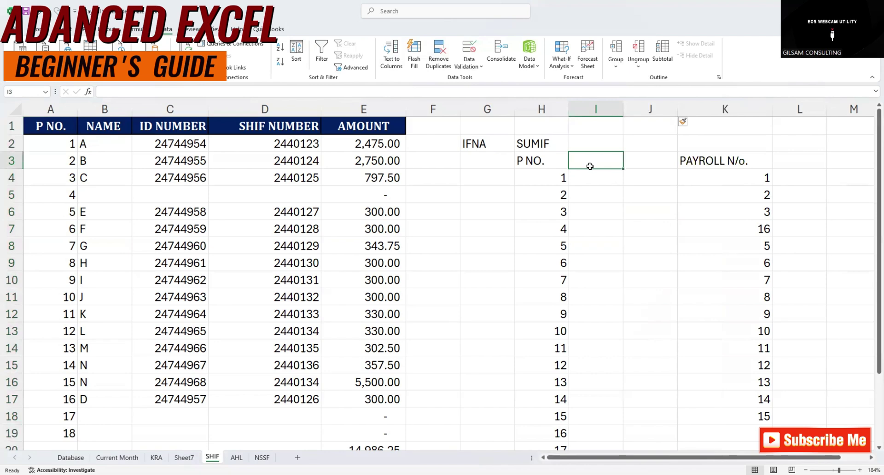
{"action": "left_click", "coordinate": [625, 161]}
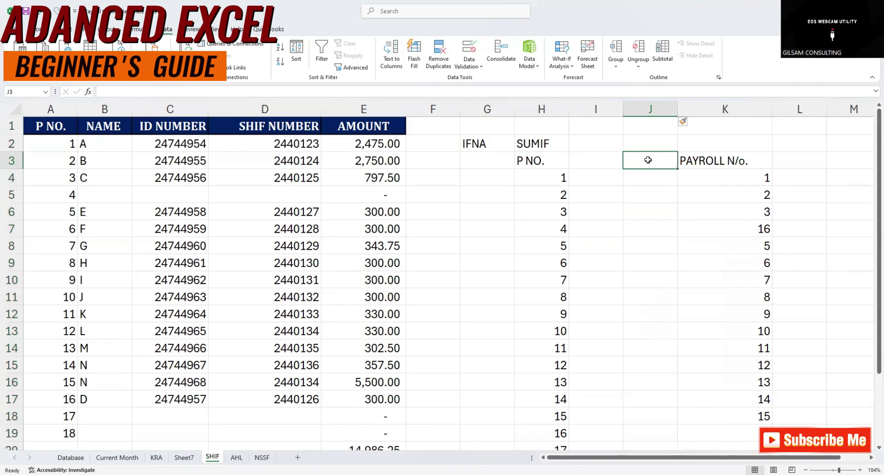
{"action": "type", "text": "C"}
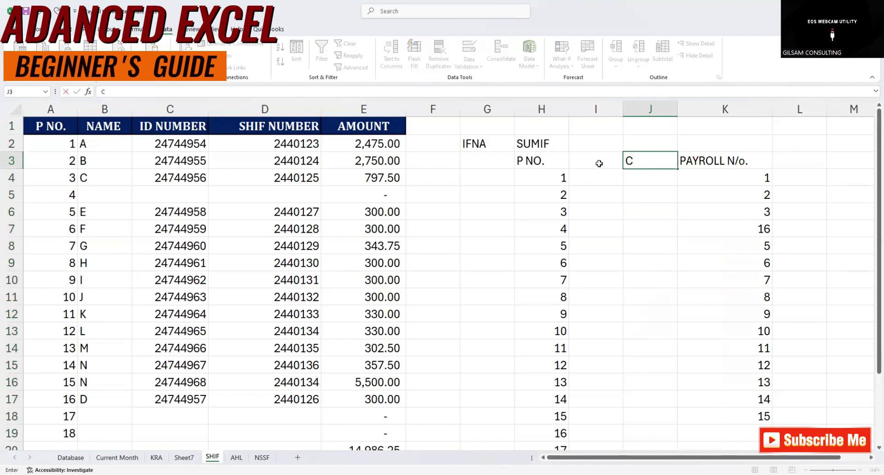
{"action": "type", "text": "M"}
{"action": "left_click", "coordinate": [599, 163]}
{"action": "type", "text": "SH"}
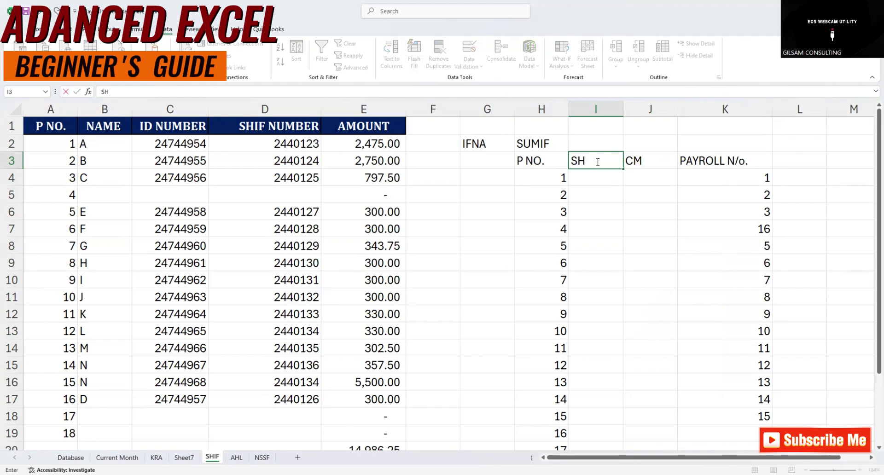
{"action": "type", "text": "IF"}
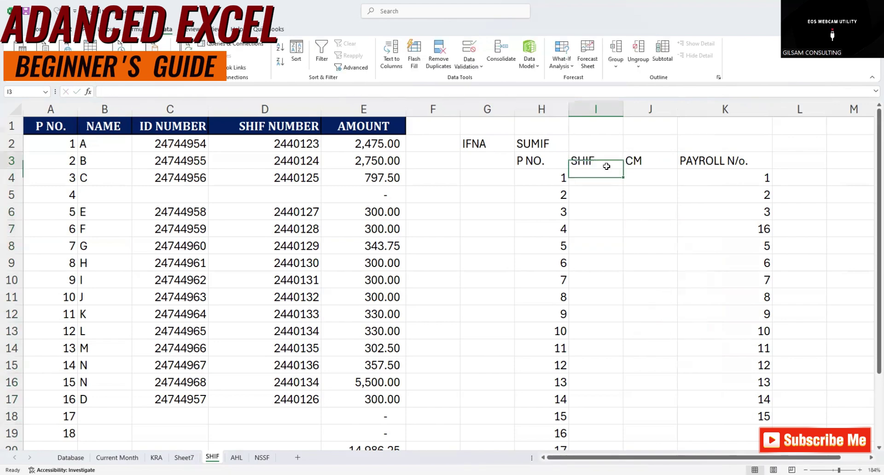
{"action": "left_click", "coordinate": [694, 106]}
Insert another empty column at K so PAYROLL N/o. moves to column L, checking the E24 difference.
{"action": "right_click", "coordinate": [694, 107]}
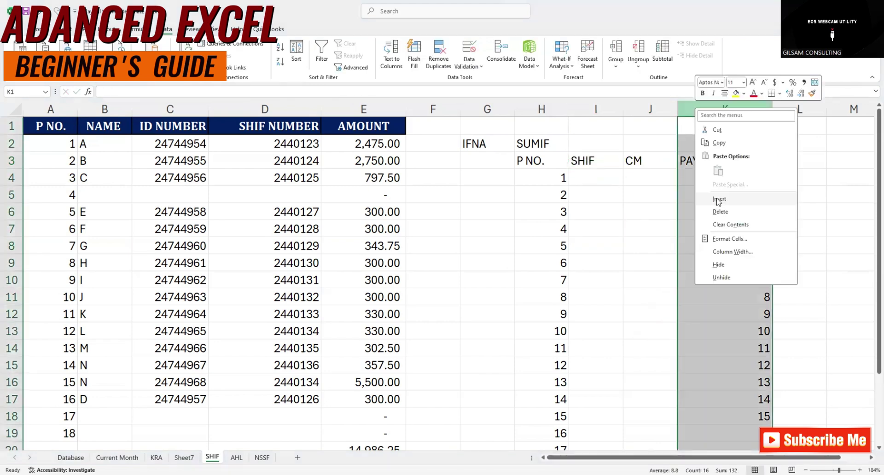
{"action": "left_click", "coordinate": [709, 197]}
{"action": "left_click", "coordinate": [696, 162]}
{"action": "scroll", "coordinate": [407, 321], "scroll_direction": "down", "scroll_amount": 3}
{"action": "left_click", "coordinate": [372, 363]}
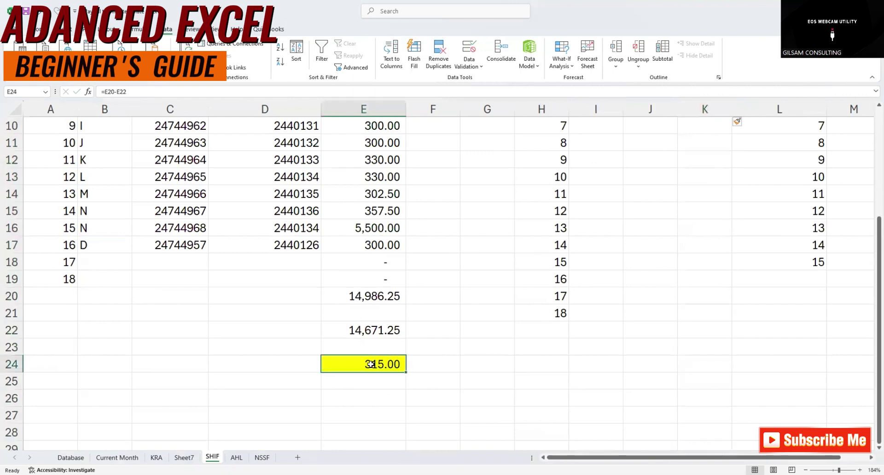
{"action": "scroll", "coordinate": [635, 238], "scroll_direction": "up", "scroll_amount": 3}
{"action": "left_click", "coordinate": [593, 175]}
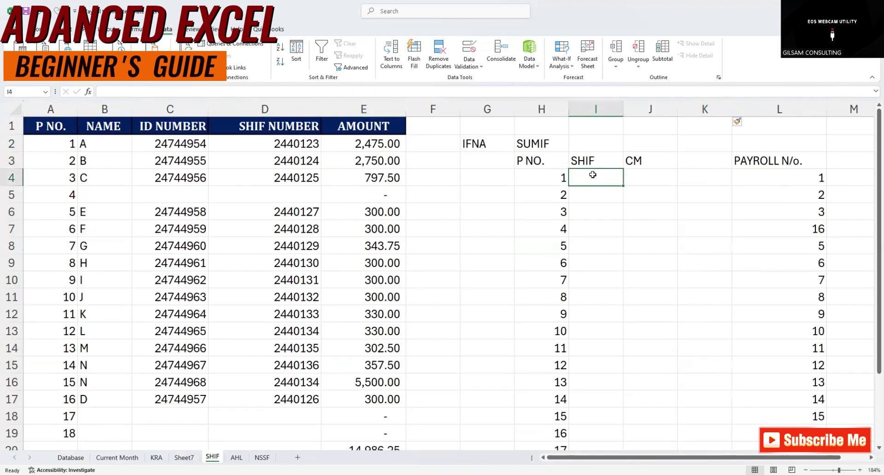
Enter =SUMIF($A:$A,H4,$E:$E) in I4 for P NO. 1, returning 2,475.00.
{"action": "type", "text": "="}
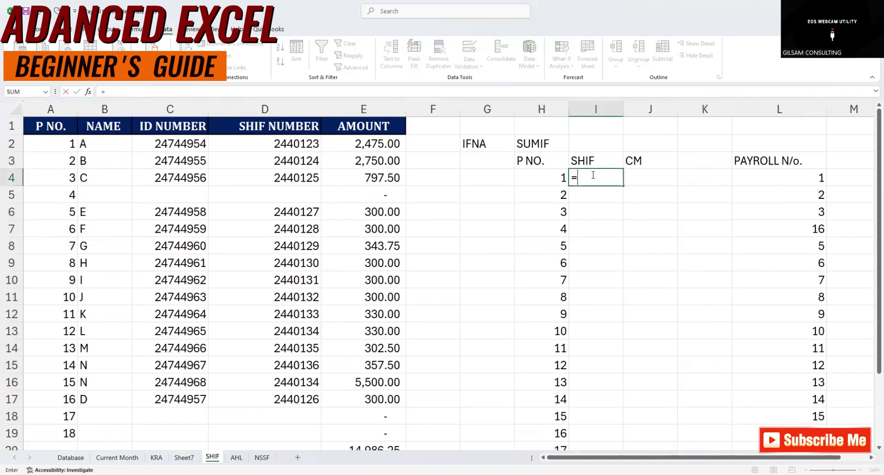
{"action": "type", "text": "SUM"}
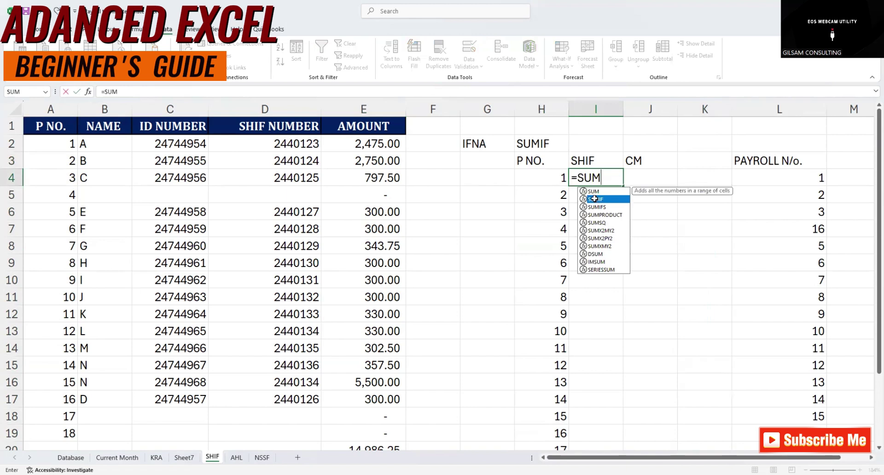
{"action": "double_click", "coordinate": [594, 198]}
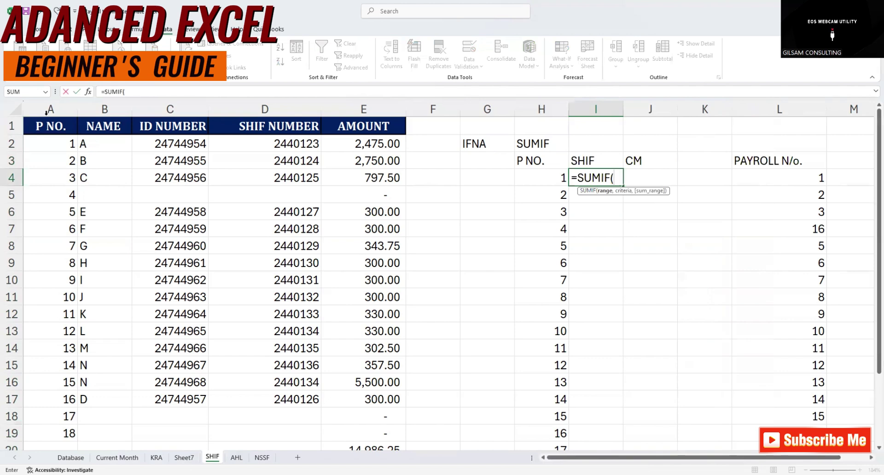
{"action": "left_click", "coordinate": [46, 110]}
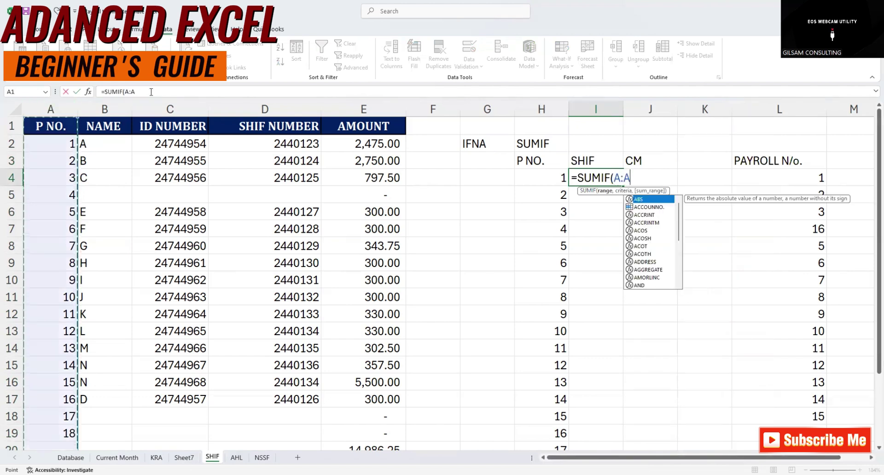
{"action": "left_click", "coordinate": [151, 92]}
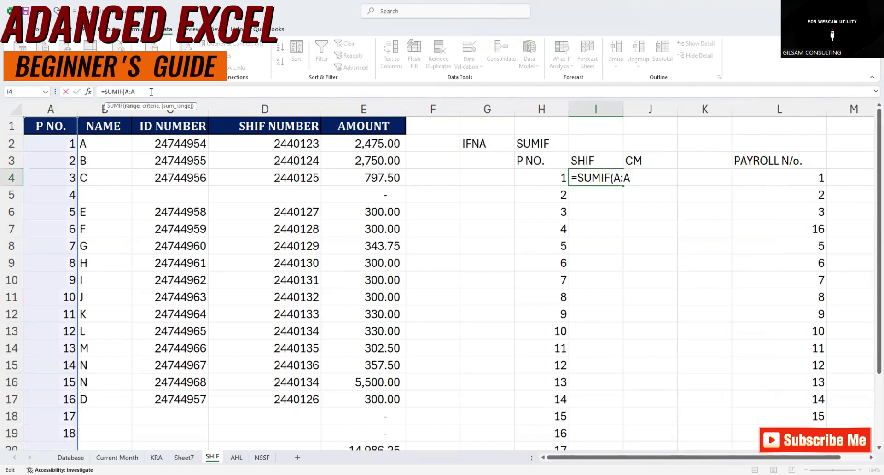
{"action": "key", "text": "F4"}
{"action": "type", "text": ","}
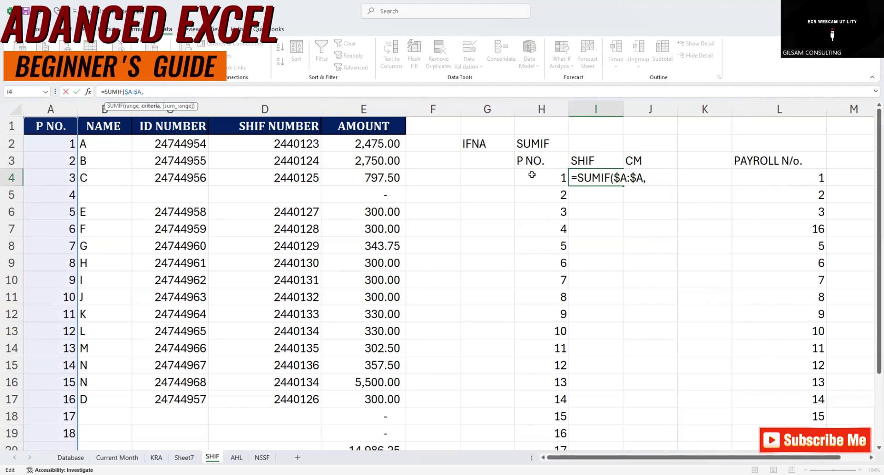
{"action": "left_click", "coordinate": [532, 175]}
{"action": "type", "text": ","}
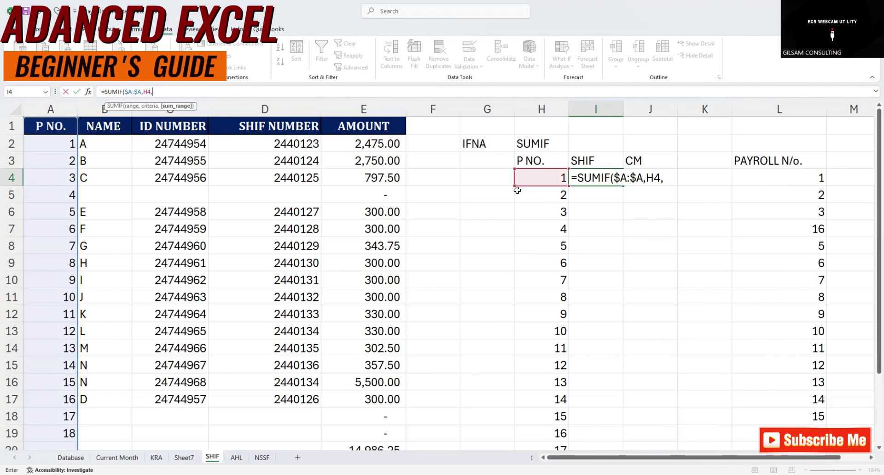
{"action": "left_click", "coordinate": [376, 107]}
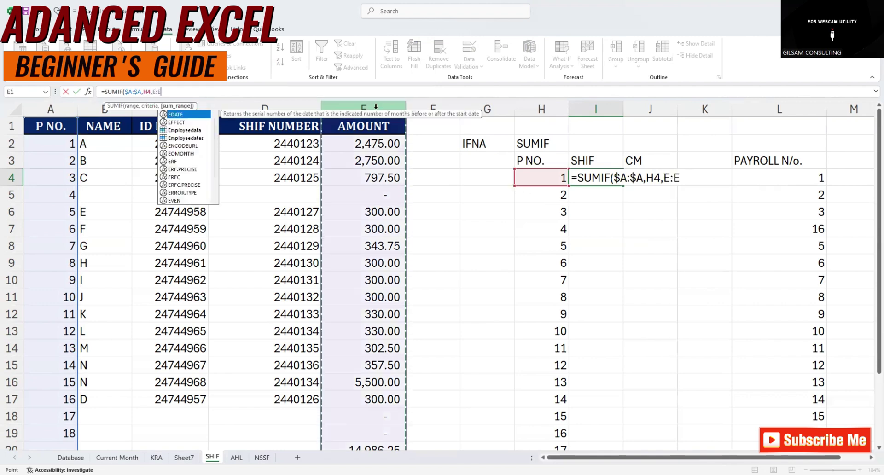
{"action": "key", "text": "F4"}
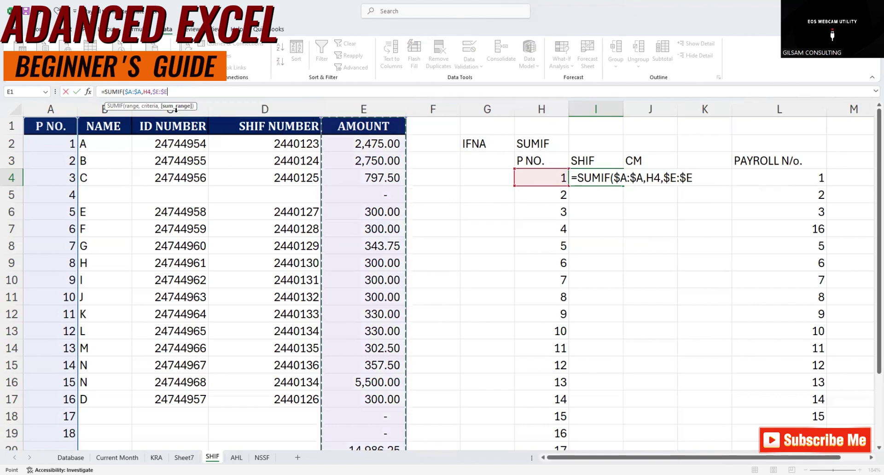
{"action": "key", "text": "Return"}
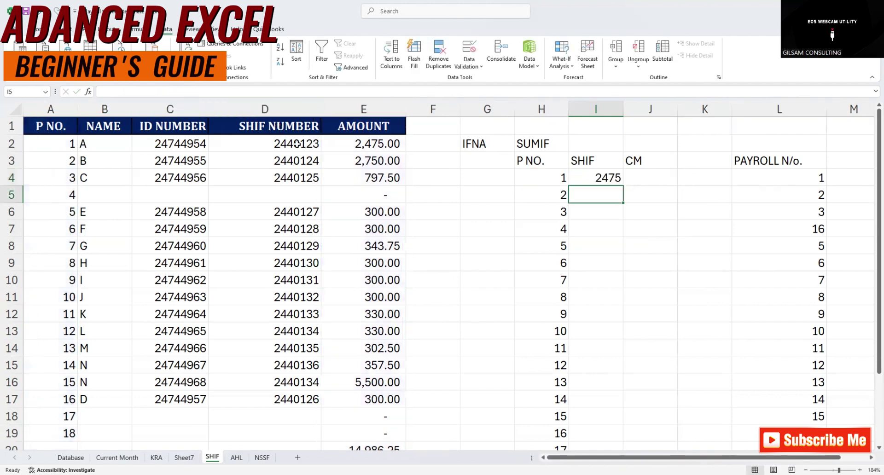
Apply Comma Style to the whole SHIF column I.
{"action": "left_click", "coordinate": [603, 109]}
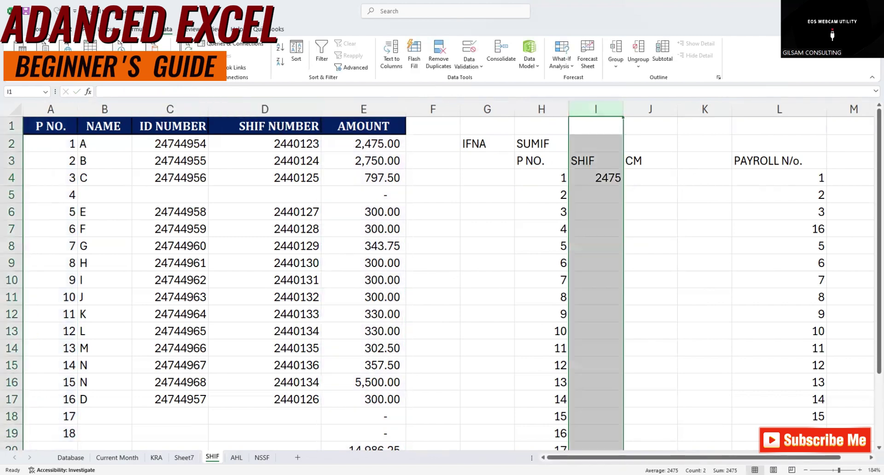
{"action": "left_click", "coordinate": [28, 29]}
{"action": "left_click", "coordinate": [368, 62]}
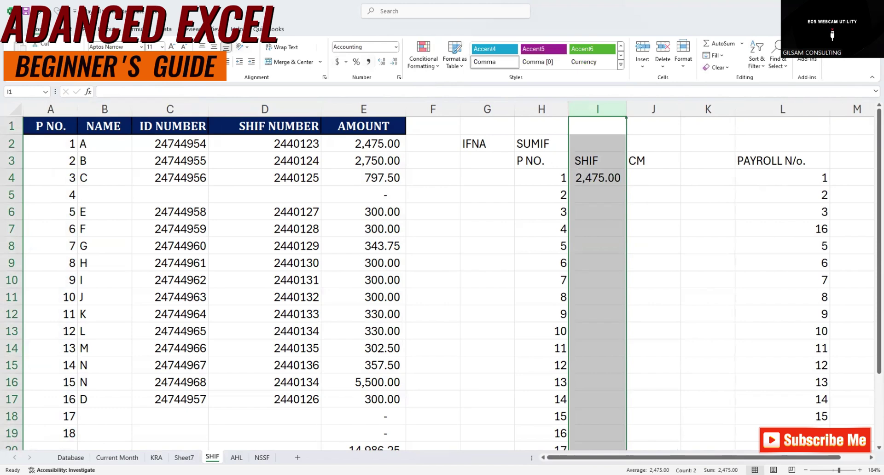
{"action": "left_click", "coordinate": [627, 183]}
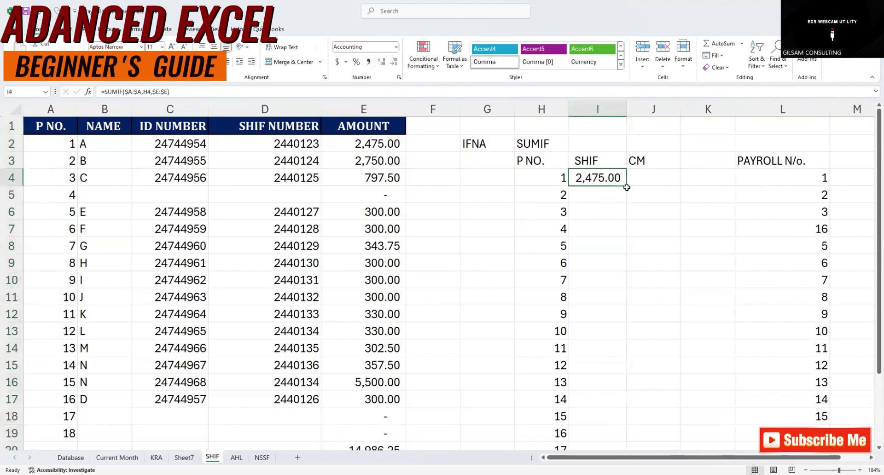
Fill the SUMIF down I4:I21 and total it with =SUM(I4:I21) in I22, giving 14,986.25.
{"action": "left_click_drag", "start_coordinate": [627, 184], "coordinate": [590, 424]}
{"action": "left_click", "coordinate": [589, 433]}
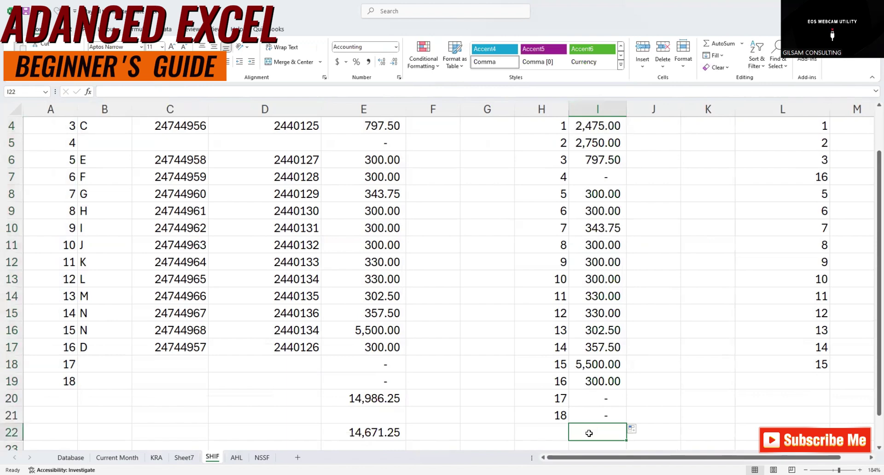
{"action": "double_click", "coordinate": [589, 433]}
{"action": "key", "text": "alt+equal"}
{"action": "key", "text": "ctrl+Return"}
{"action": "left_click", "coordinate": [392, 398]}
{"action": "left_click", "coordinate": [601, 431]}
{"action": "scroll", "coordinate": [626, 400], "scroll_direction": "up", "scroll_amount": 2}
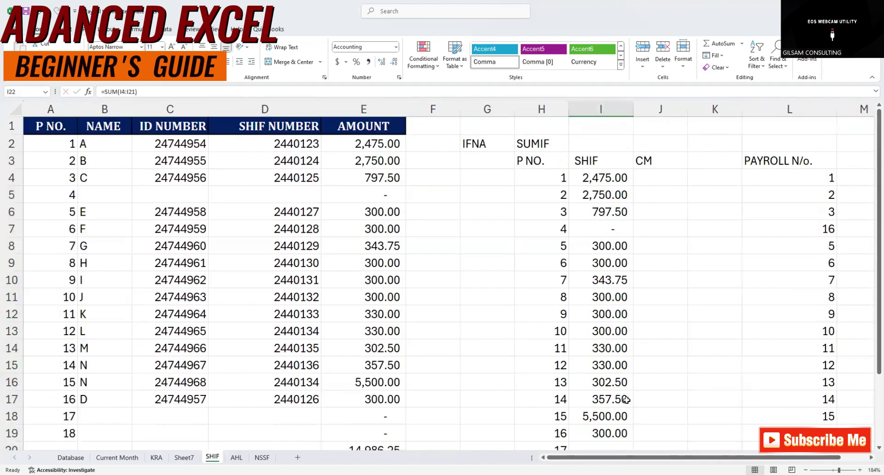
{"action": "left_click", "coordinate": [649, 178]}
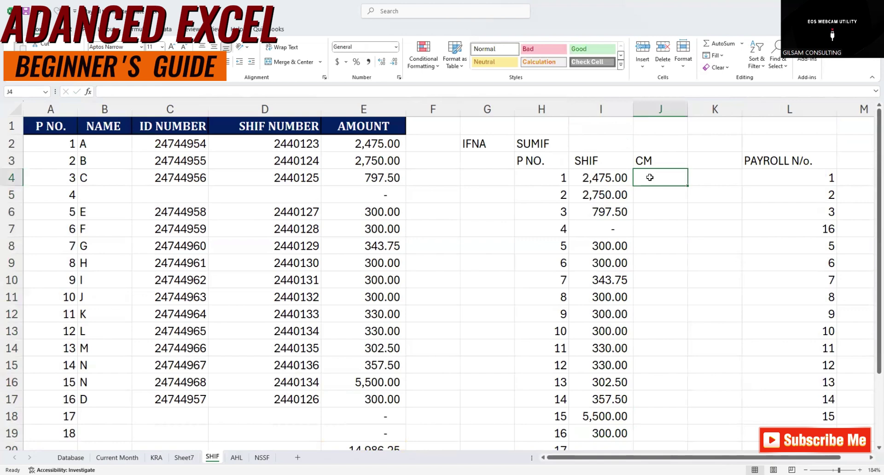
Enter =SUMIF(CMPN,H4,CMSHIF) in J4 for P NO. 1, returning 2,475.00.
{"action": "type", "text": "="}
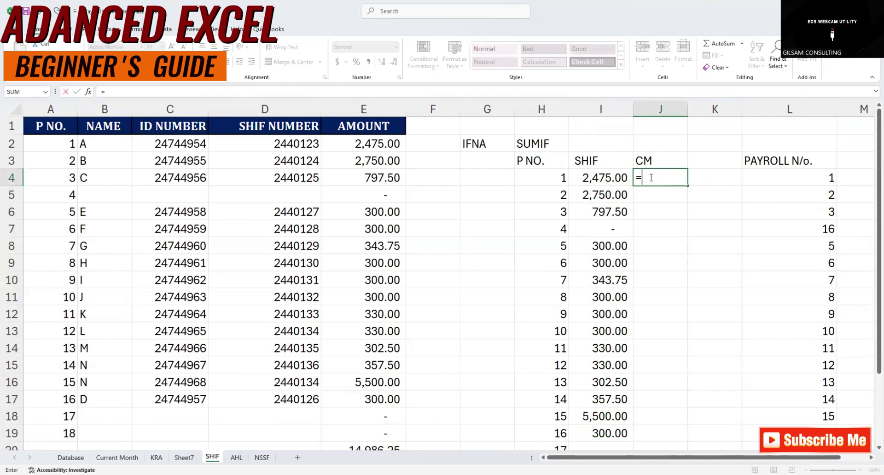
{"action": "type", "text": "SUM"}
{"action": "key", "text": "Down"}
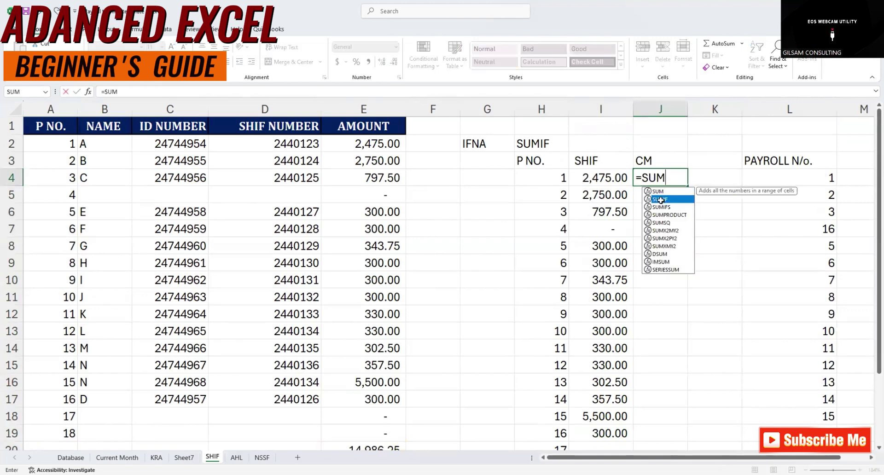
{"action": "key", "text": "Tab"}
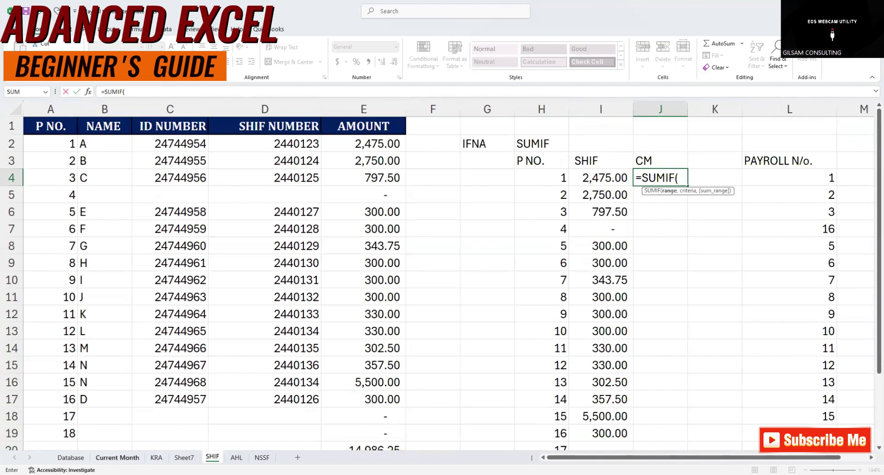
{"action": "type", "text": "CM"}
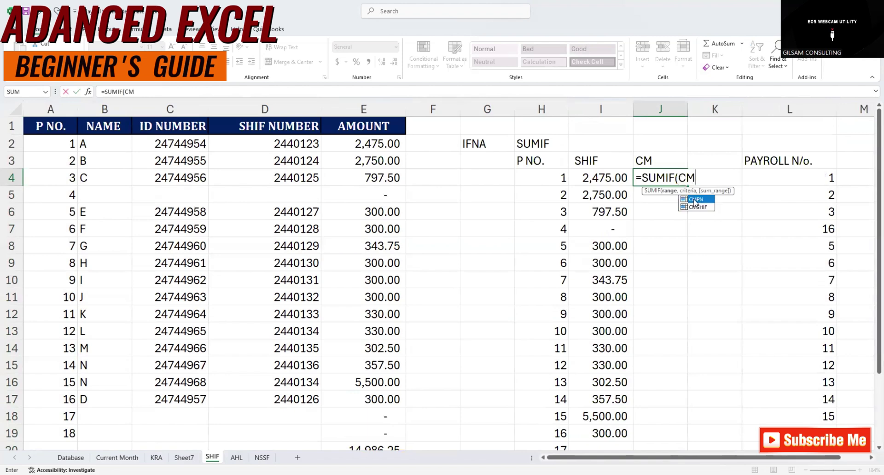
{"action": "double_click", "coordinate": [696, 201]}
{"action": "type", "text": ","}
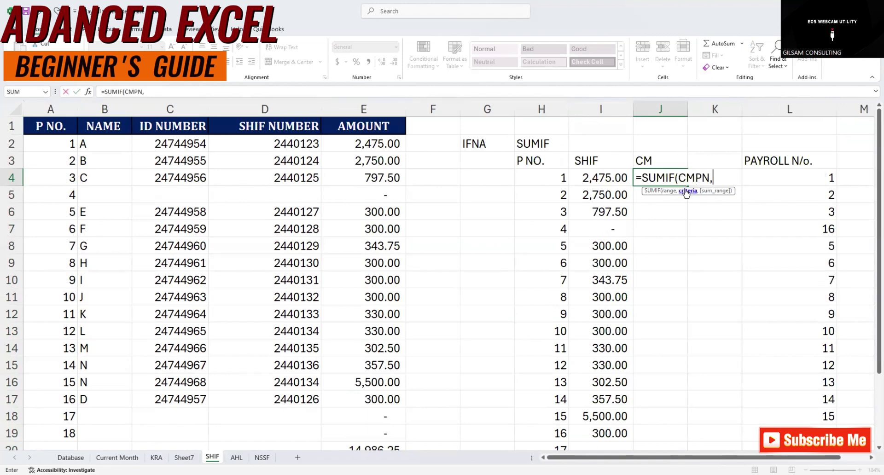
{"action": "left_click", "coordinate": [552, 178]}
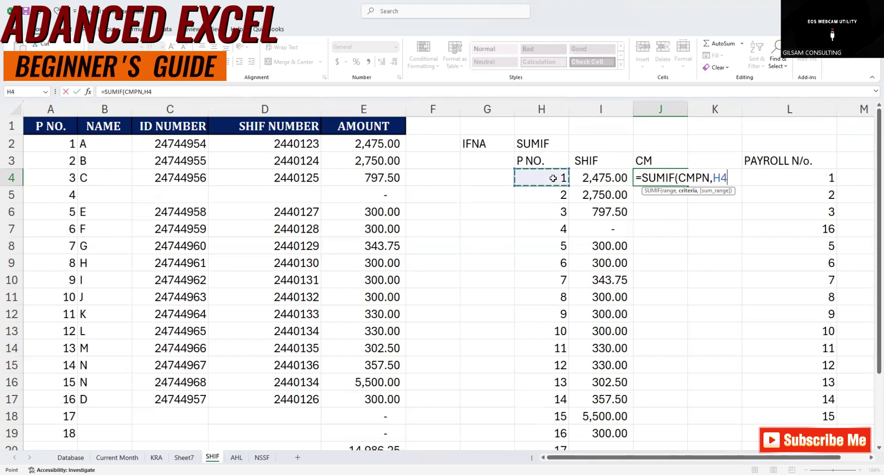
{"action": "type", "text": ","}
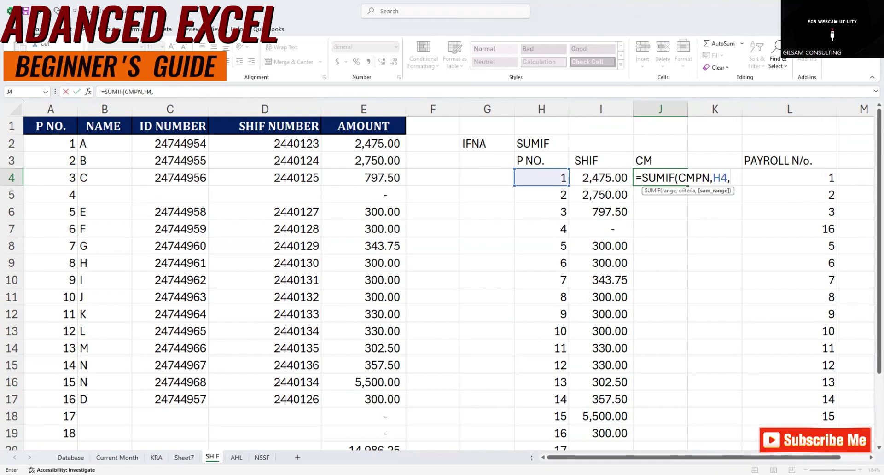
{"action": "type", "text": "C"}
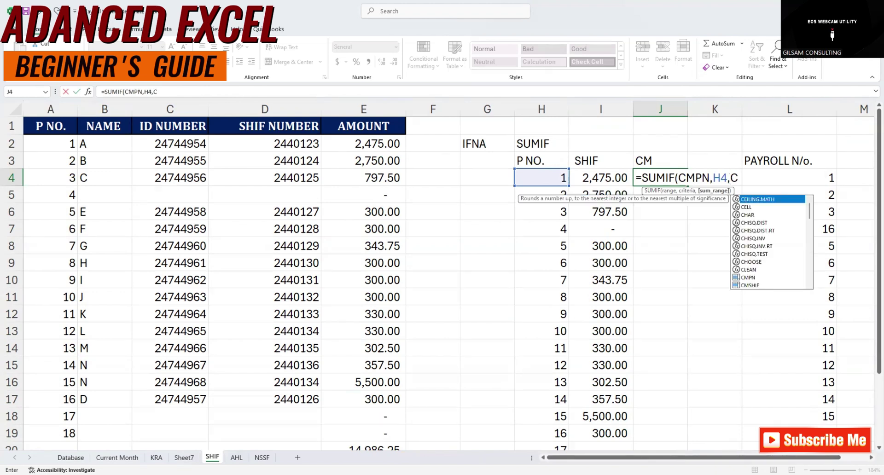
{"action": "type", "text": "M"}
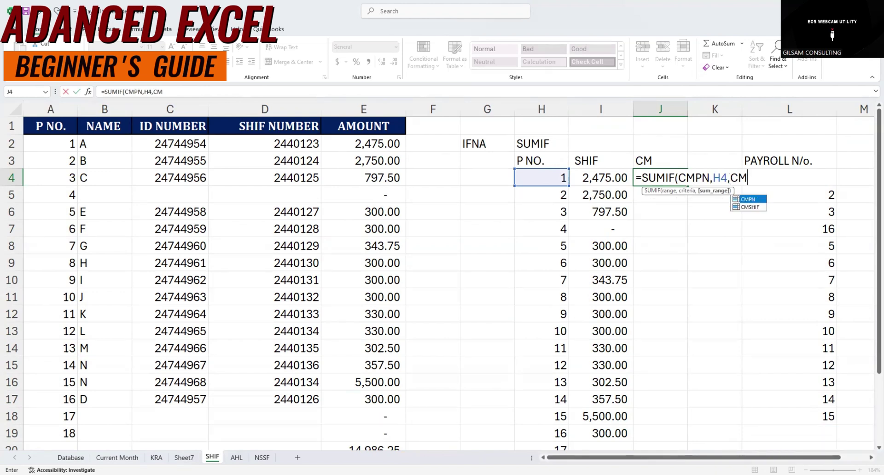
{"action": "double_click", "coordinate": [750, 207]}
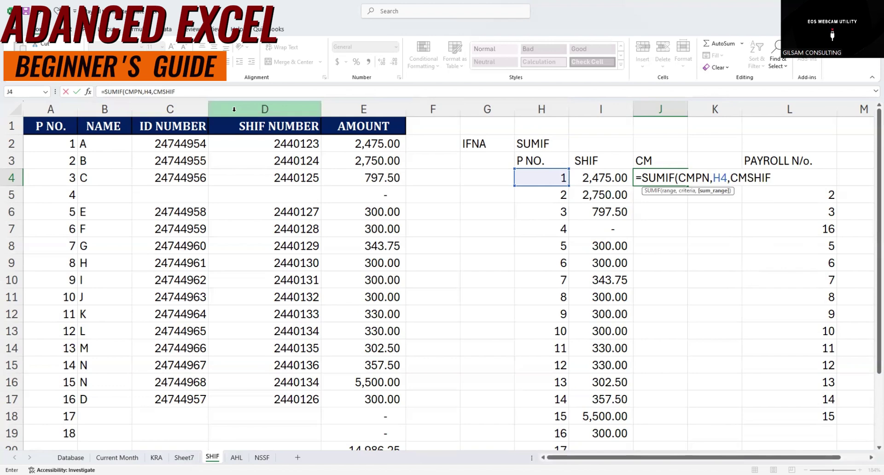
{"action": "left_click", "coordinate": [187, 90]}
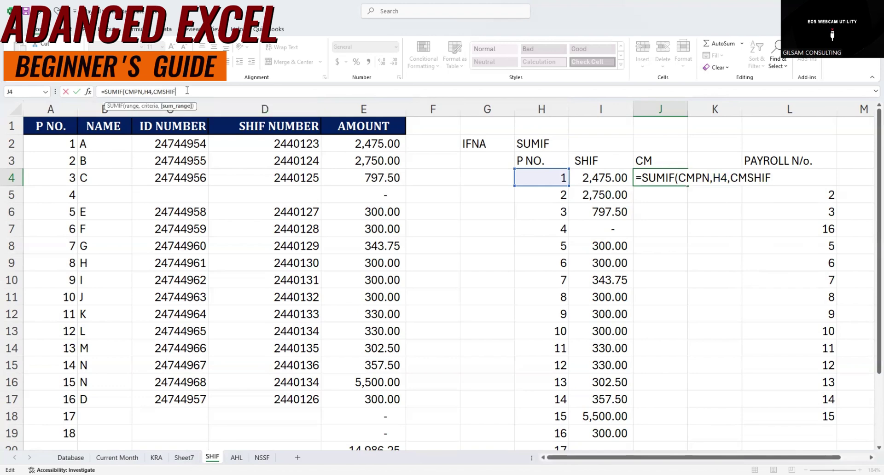
{"action": "type", "text": ")"}
{"action": "key", "text": "Return"}
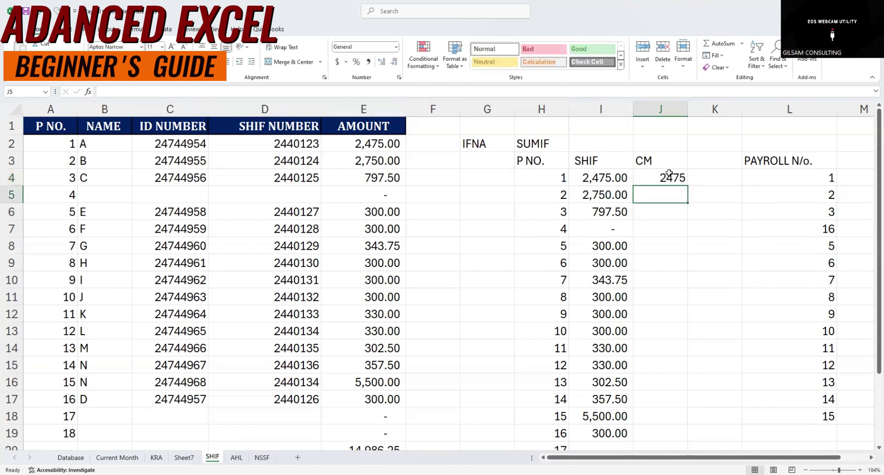
Apply Comma Style to the CM column and fill J4's formula down to row 21.
{"action": "left_click", "coordinate": [660, 109]}
{"action": "left_click", "coordinate": [368, 62]}
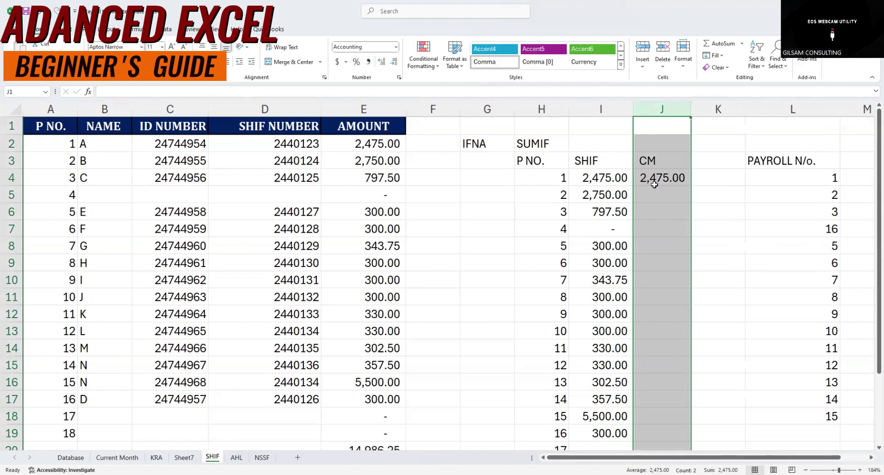
{"action": "left_click", "coordinate": [654, 185]}
{"action": "mouse_move", "coordinate": [692, 187]}
{"action": "left_mouse_down"}
{"action": "mouse_move", "coordinate": [649, 426]}
{"action": "mouse_move", "coordinate": [645, 397]}
{"action": "mouse_move", "coordinate": [646, 406]}
{"action": "left_mouse_up"}
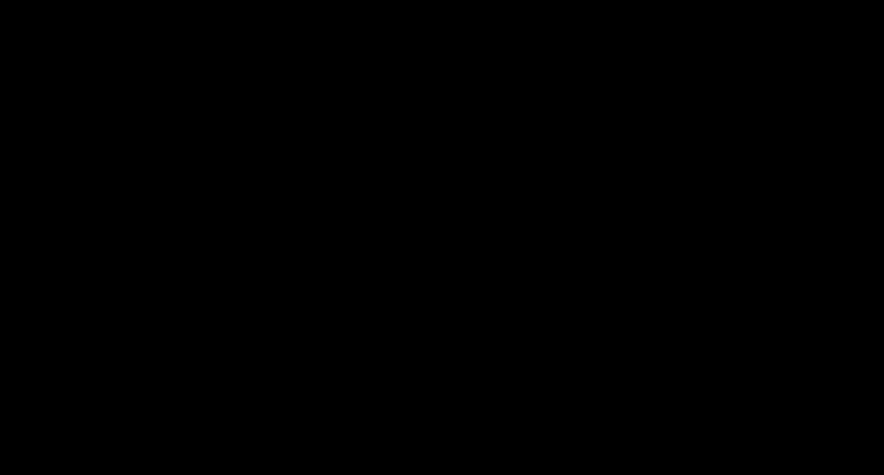